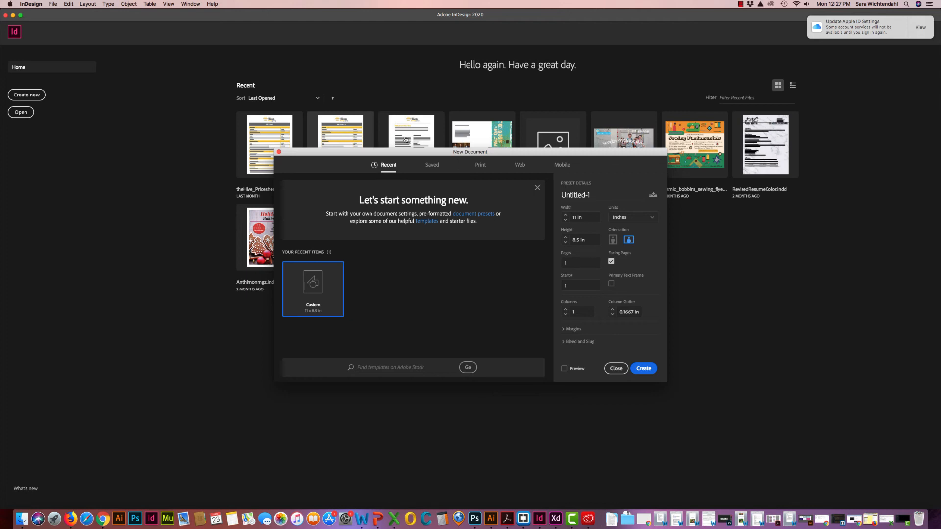
# - Create a new document 12 in wide and 9 in high with 10 pages and facing pages turned off
pyautogui.click(586, 220)
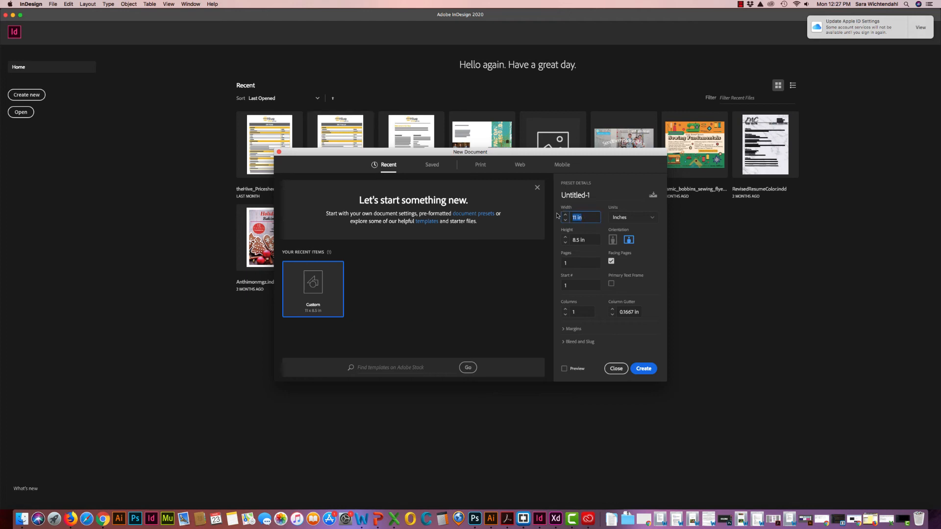
pyautogui.write('12')
pyautogui.click(583, 240)
pyautogui.write('9')
pyautogui.press('Tab')
pyautogui.click(573, 263)
pyautogui.write('10')
pyautogui.click(612, 261)
pyautogui.click(641, 368)
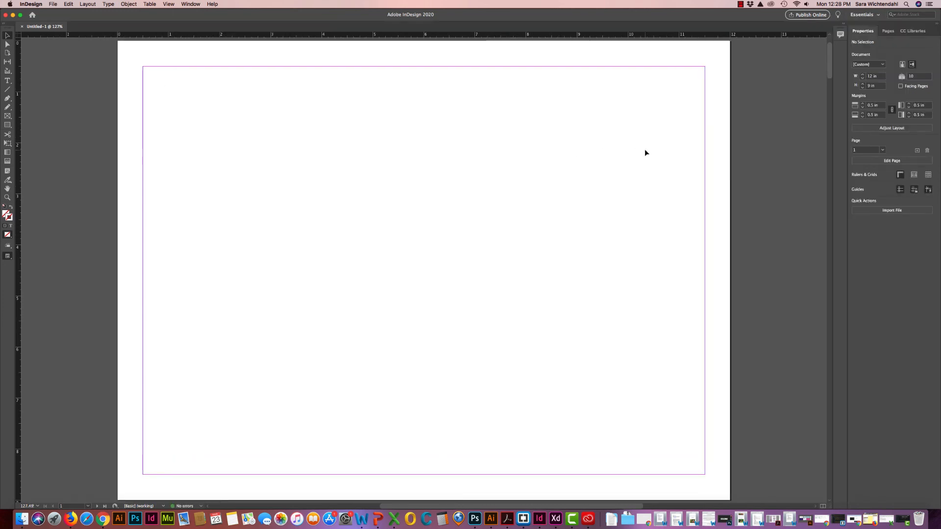
# - Switch to the Interactive for PDF workspace and collapse the expanded Buttons and Forms options
pyautogui.click(875, 15)
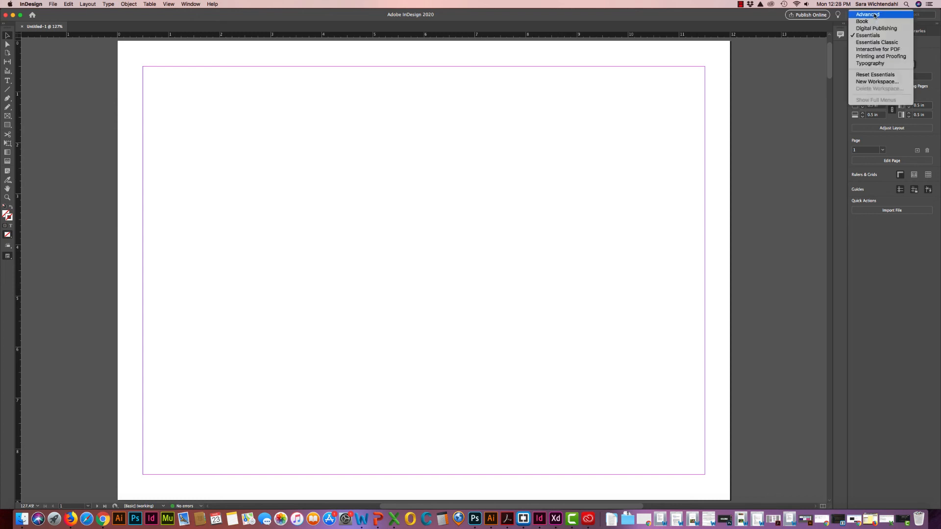
pyautogui.click(871, 50)
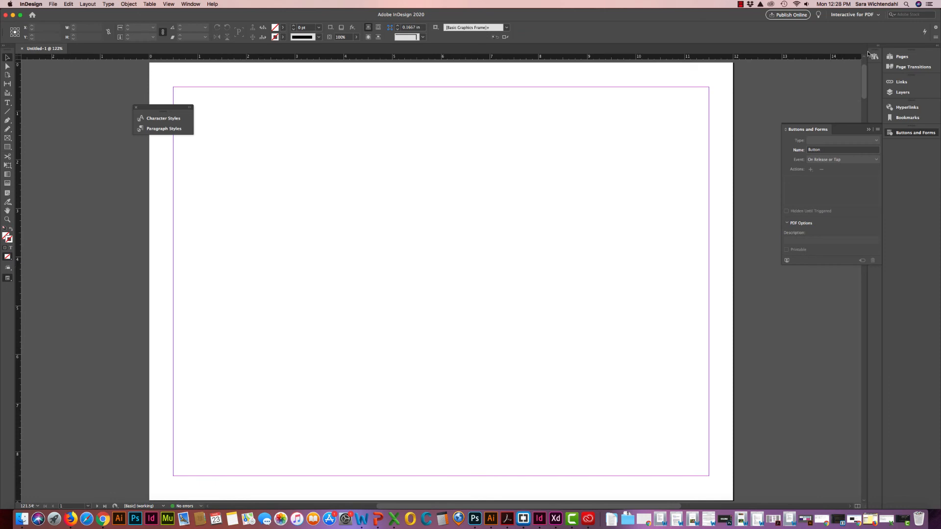
pyautogui.click(869, 131)
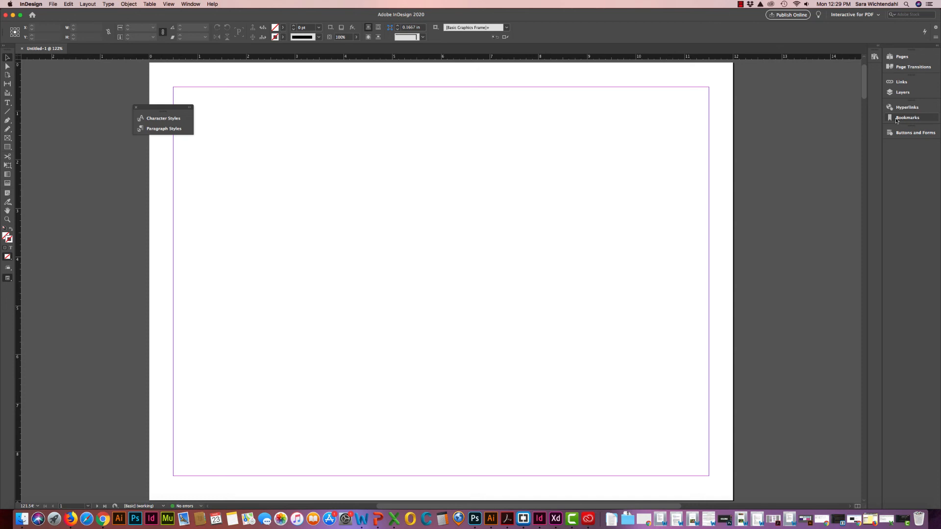
# - Open the A-Master page for editing and move the floating character and paragraph styles group off the page
pyautogui.click(903, 58)
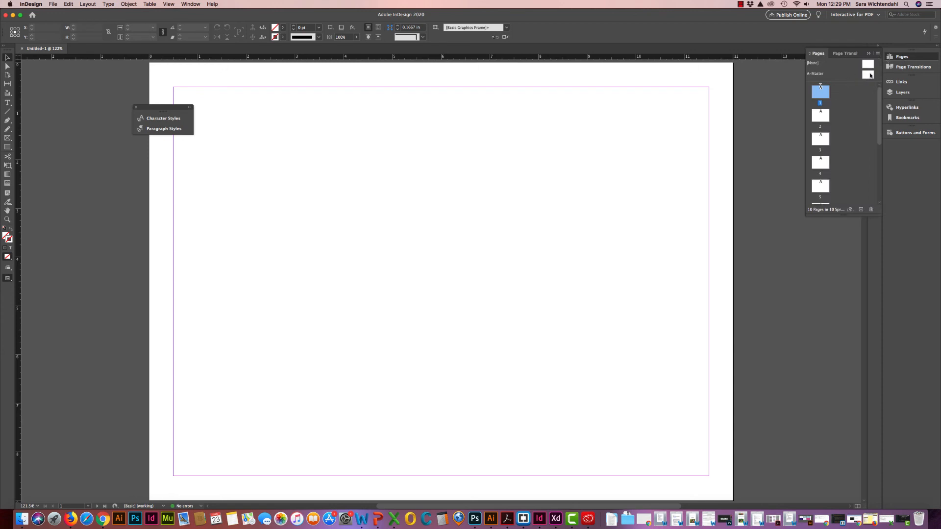
pyautogui.doubleClick(866, 75)
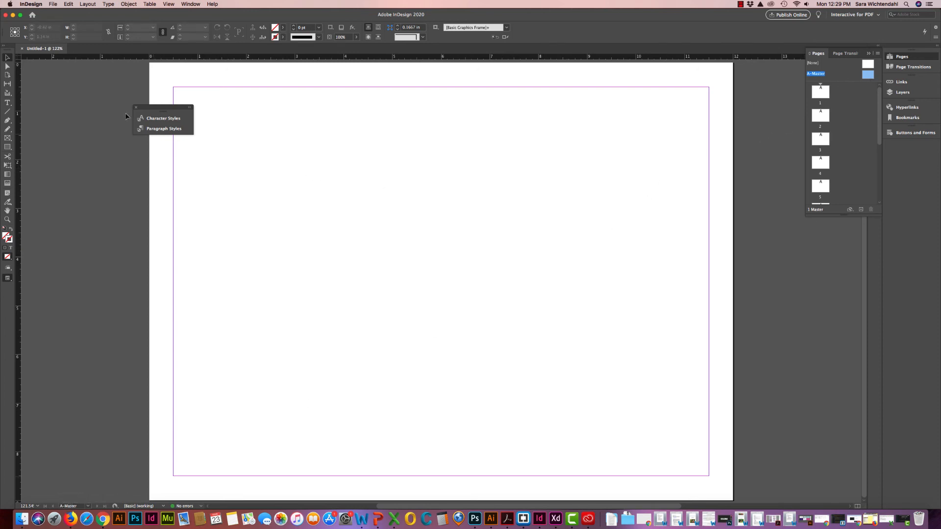
pyautogui.moveTo(172, 113); pyautogui.dragTo(81, 87)
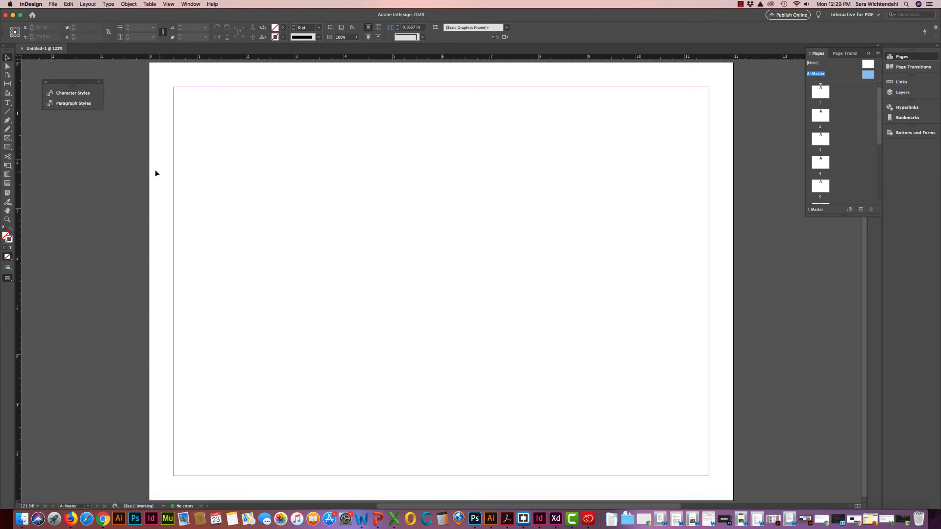
# - Draw a full-width rectangle along the master page's bottom edge, 12 in wide, and reduce its height to about 0.6 in
pyautogui.click(6, 147)
pyautogui.scroll(1, 171, 449)
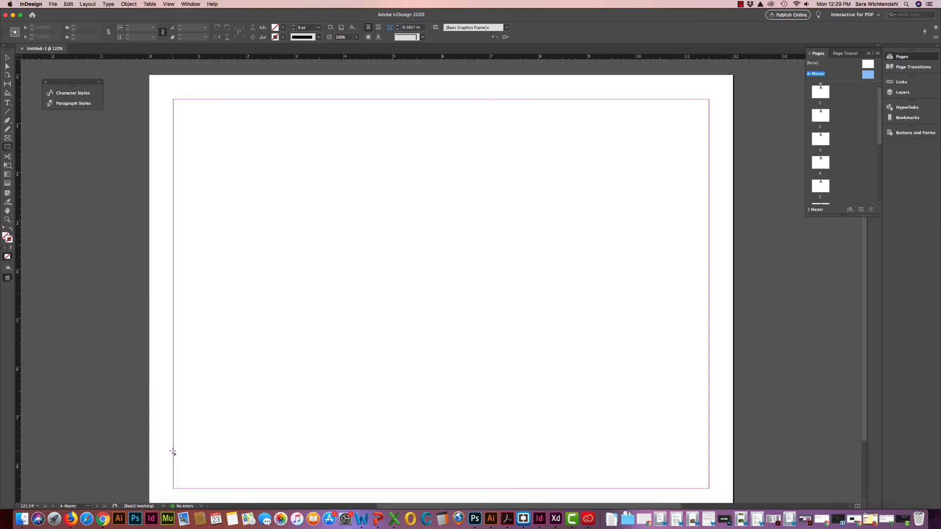
pyautogui.scroll(-2, 172, 452)
pyautogui.moveTo(150, 439); pyautogui.dragTo(732, 484)
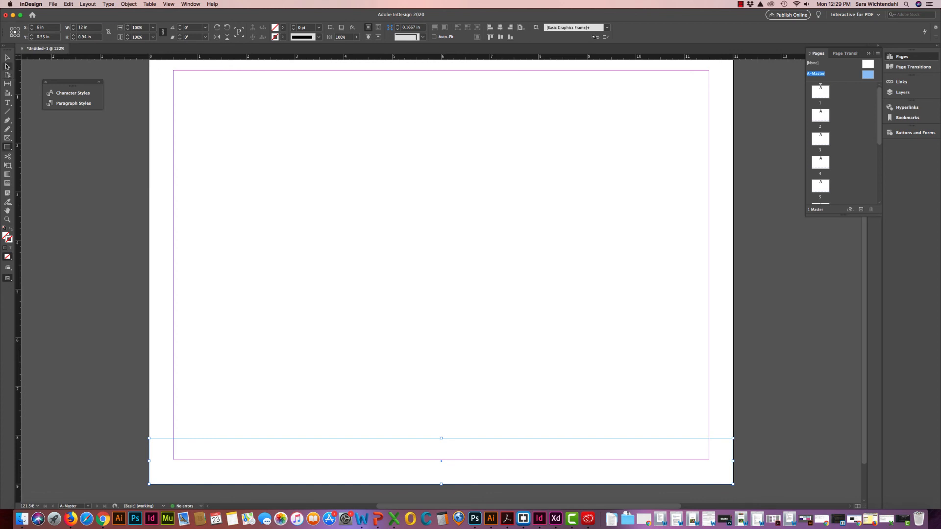
pyautogui.click(7, 58)
pyautogui.moveTo(441, 438); pyautogui.dragTo(441, 454)
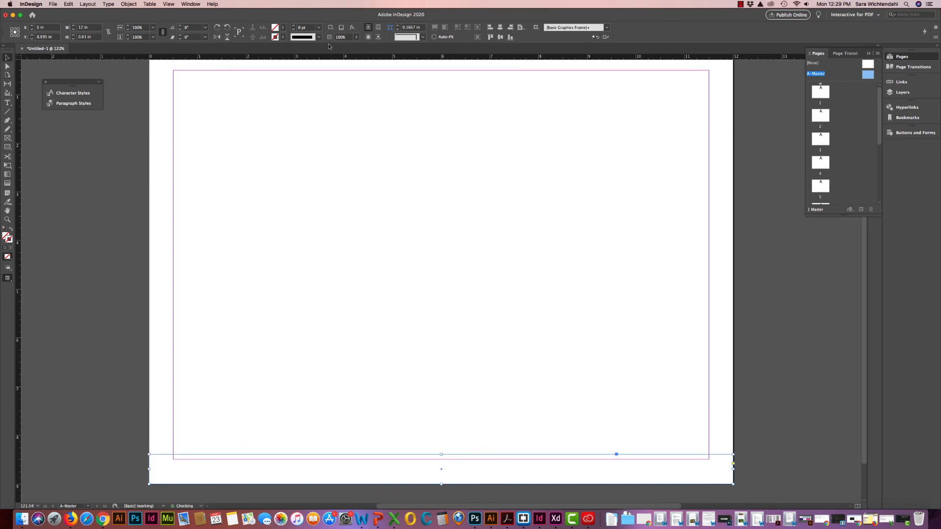
# - Fill the rectangle at the bottom of the master page with [Black]
pyautogui.click(283, 28)
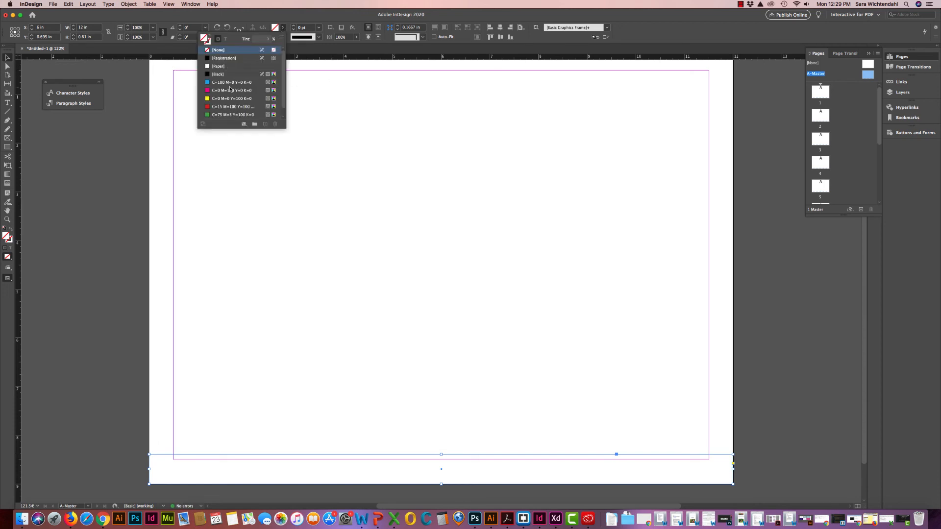
pyautogui.click(207, 74)
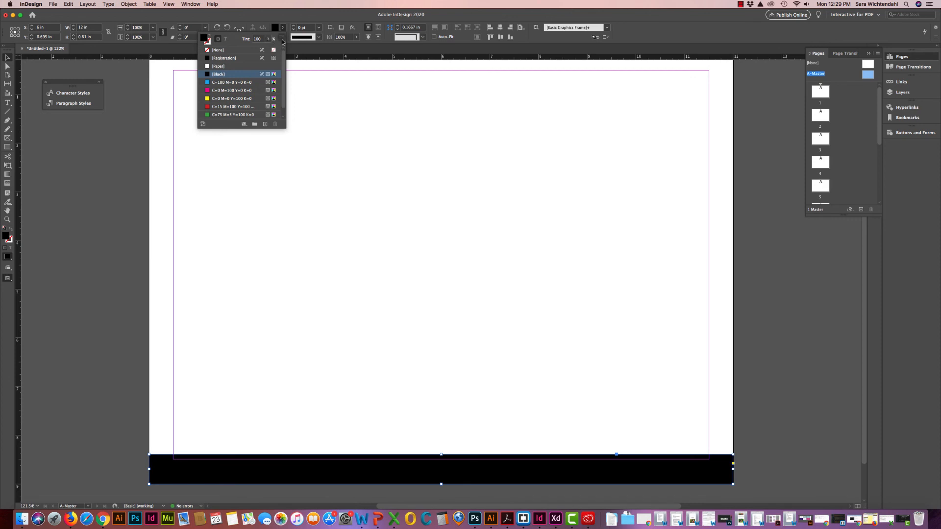
pyautogui.click(300, 20)
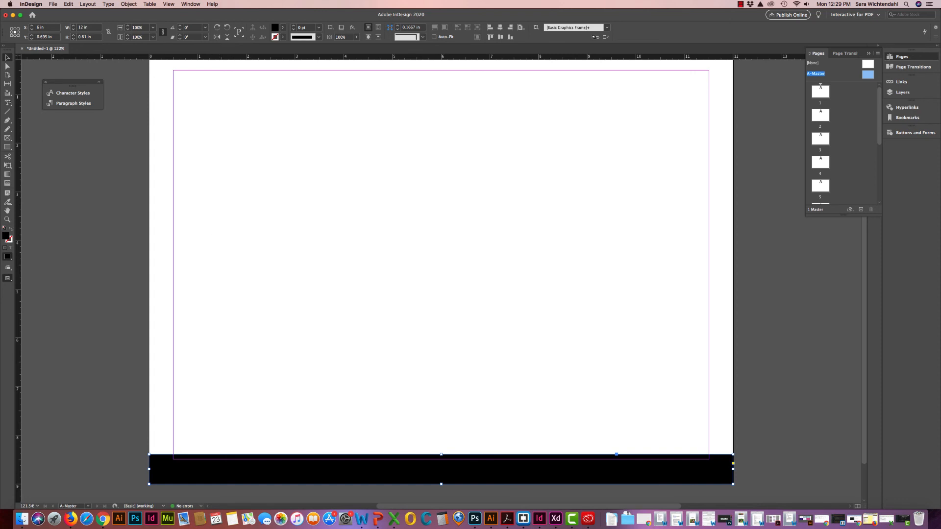
# - Add a text frame about 5.1 in wide above the black bar containing "Title of Presentation"
pyautogui.click(8, 104)
pyautogui.moveTo(188, 313); pyautogui.dragTo(437, 340)
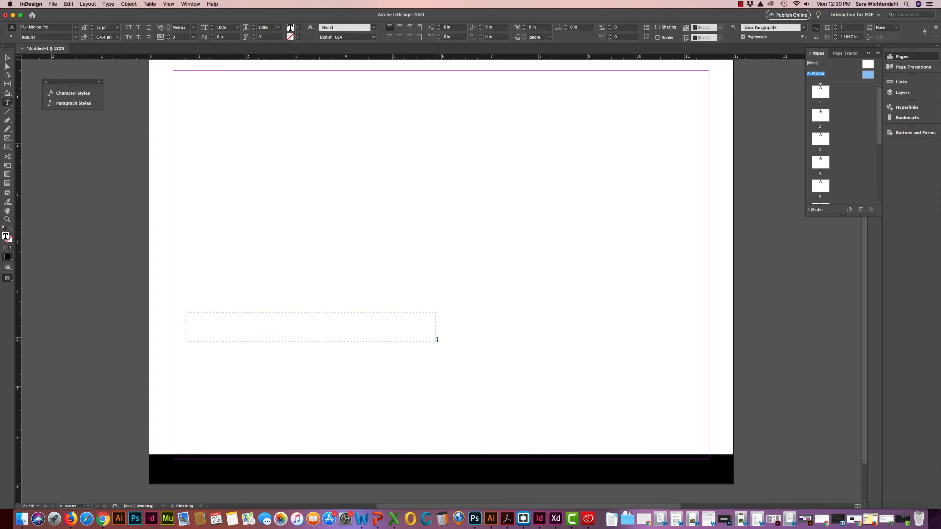
pyautogui.write('Title of Presentation')
# - Format the "Title of Presentation" text as Helvetica Narrow Bold, 16 pt, with the [Paper] fill colour
pyautogui.moveTo(259, 317); pyautogui.dragTo(121, 296)
pyautogui.click(57, 28)
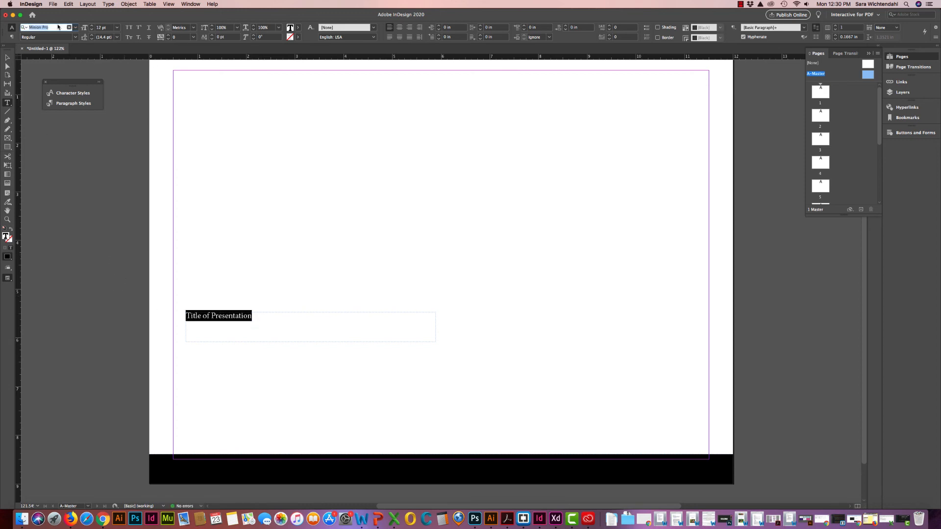
pyautogui.write('Hel')
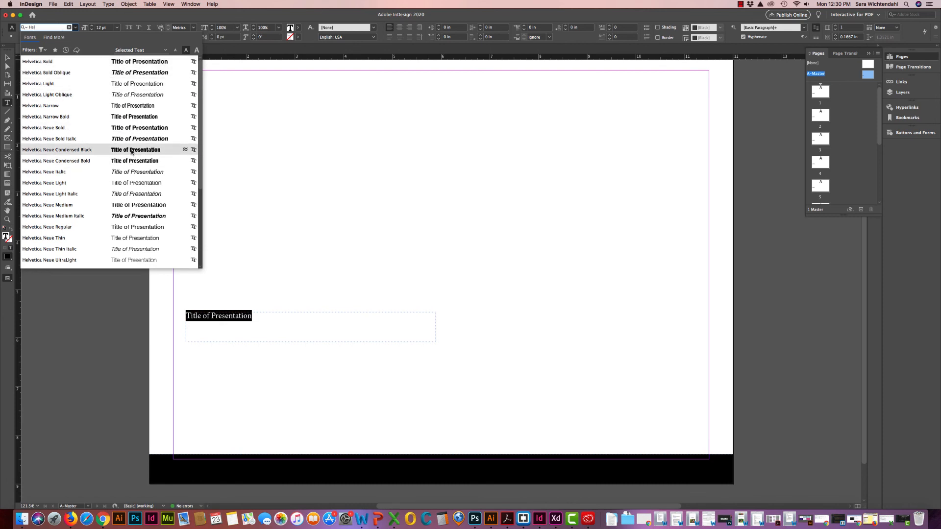
pyautogui.click(131, 119)
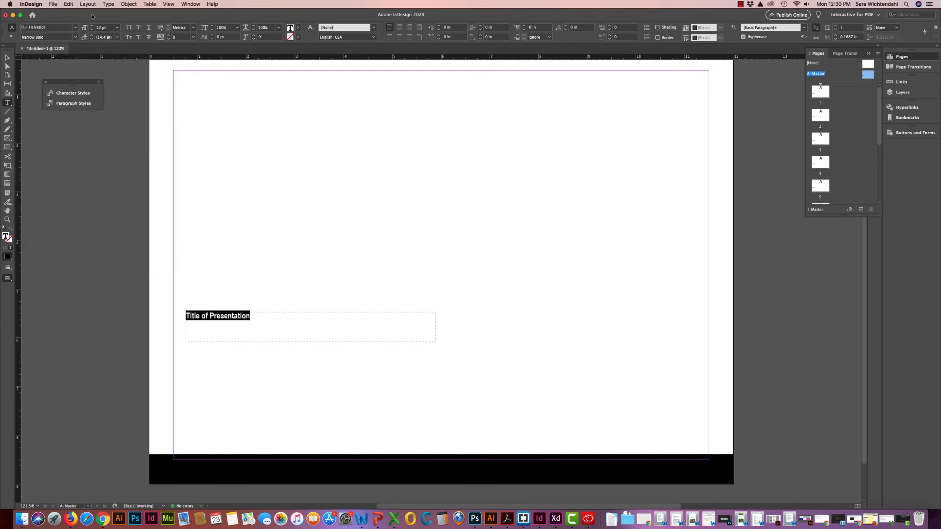
pyautogui.click(117, 28)
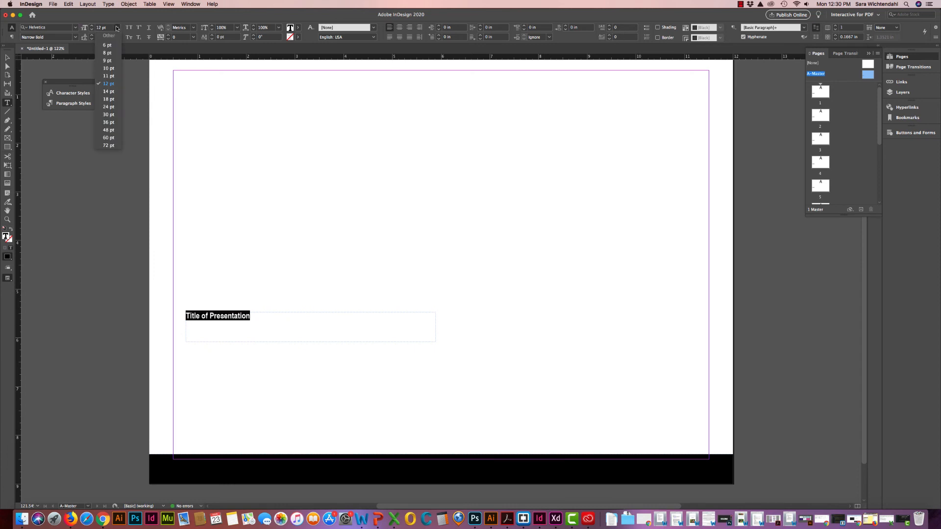
pyautogui.click(115, 100)
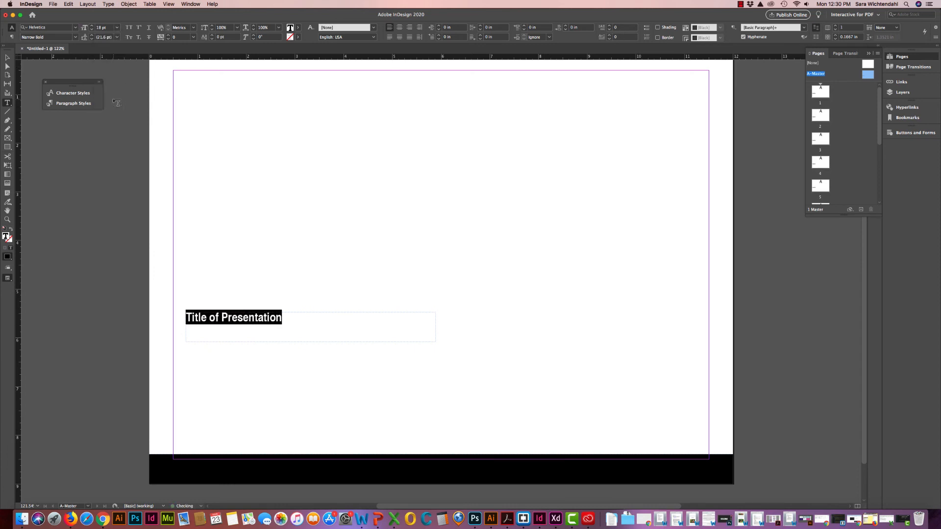
pyautogui.click(91, 31)
pyautogui.click(92, 30)
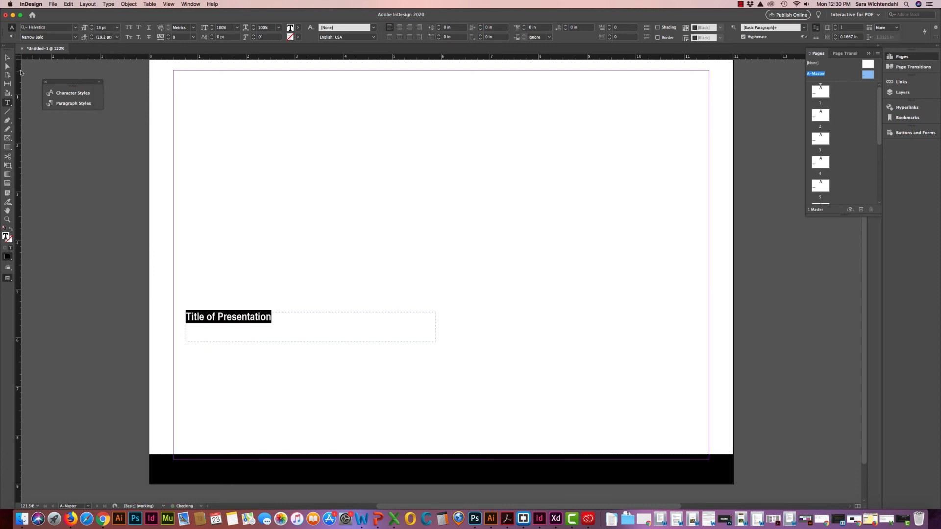
pyautogui.click(295, 26)
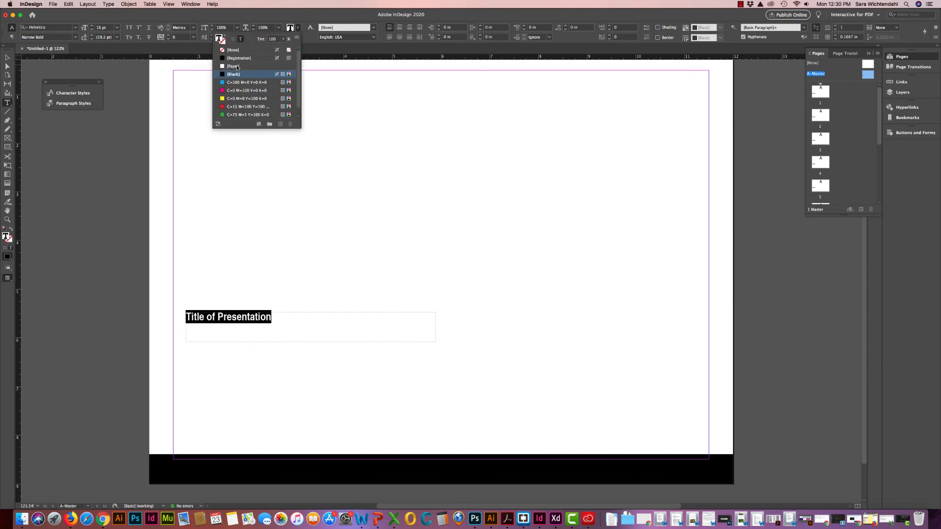
pyautogui.click(234, 66)
# - Move the title frame onto the black bar at the left margin, shorten it to about 0.25 in, and nudge it towards the bar's vertical centre
pyautogui.click(7, 58)
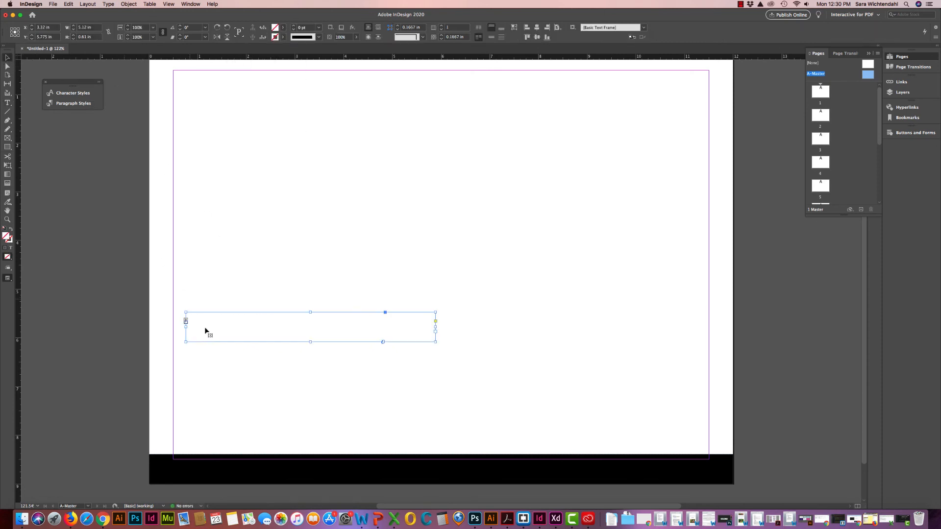
pyautogui.moveTo(210, 321); pyautogui.dragTo(197, 471)
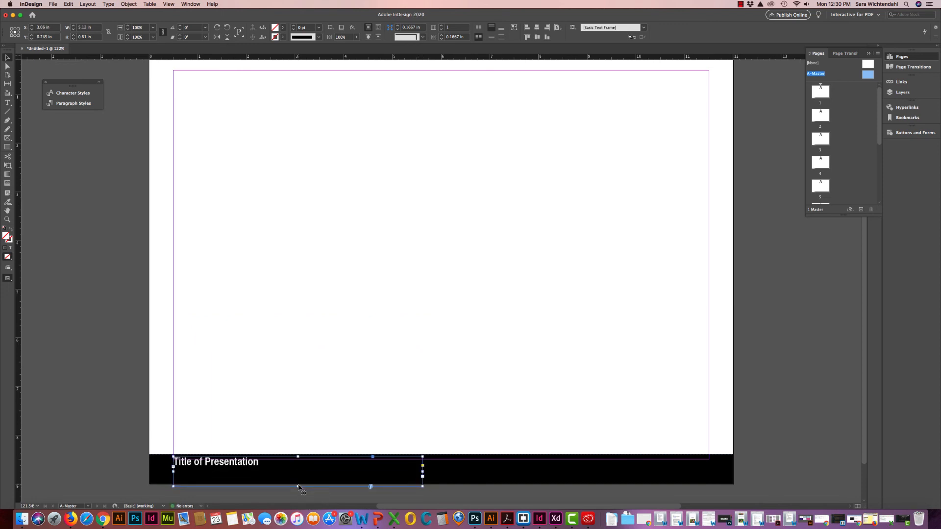
pyautogui.moveTo(298, 486); pyautogui.dragTo(294, 470)
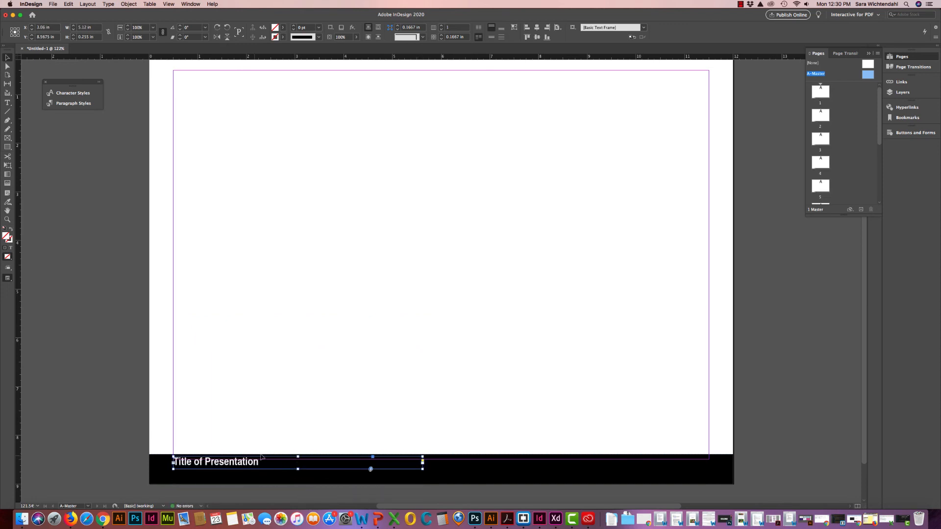
pyautogui.hotkey('shift', 'Down')
pyautogui.press('Up')
pyautogui.press('Up')
pyautogui.press('Up')
pyautogui.press('Up')
pyautogui.press('Up')
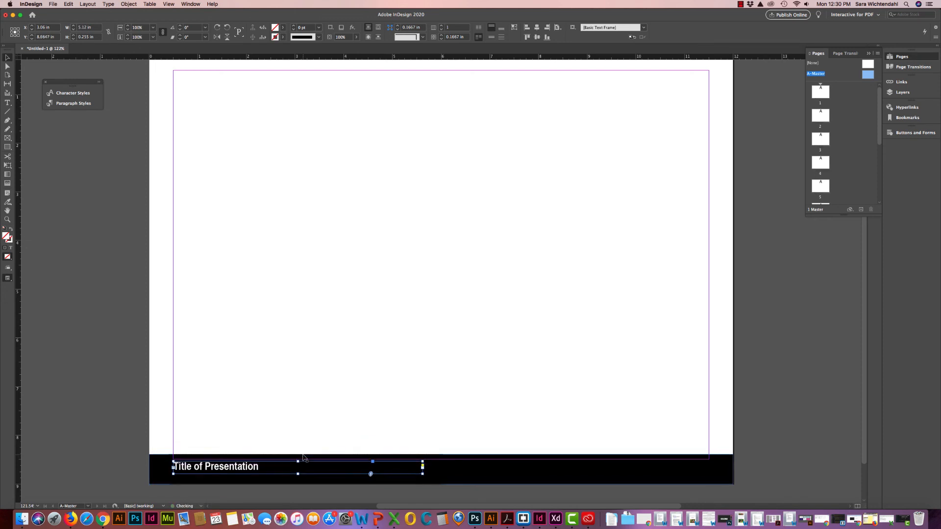
pyautogui.click(306, 399)
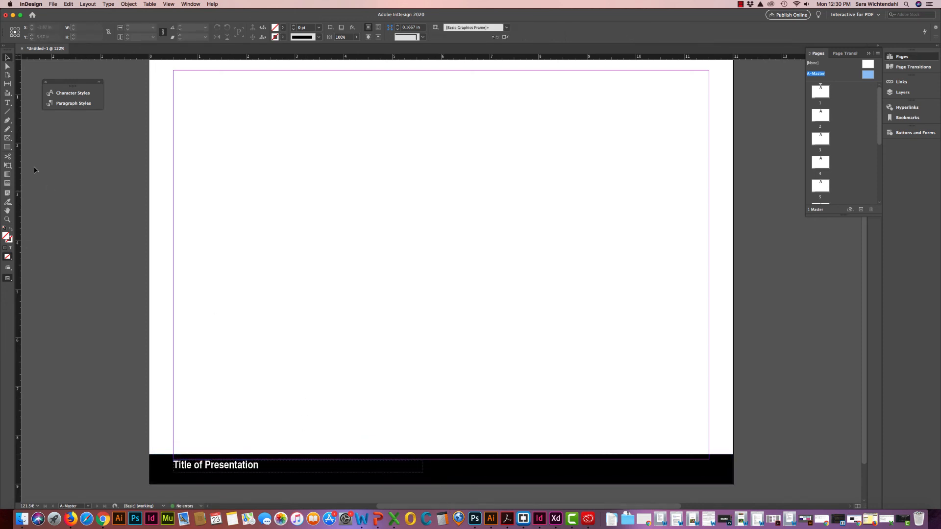
# - Add a text frame about 3.7 in wide above the middle of the black bar containing "Class or Client Name"
pyautogui.click(7, 102)
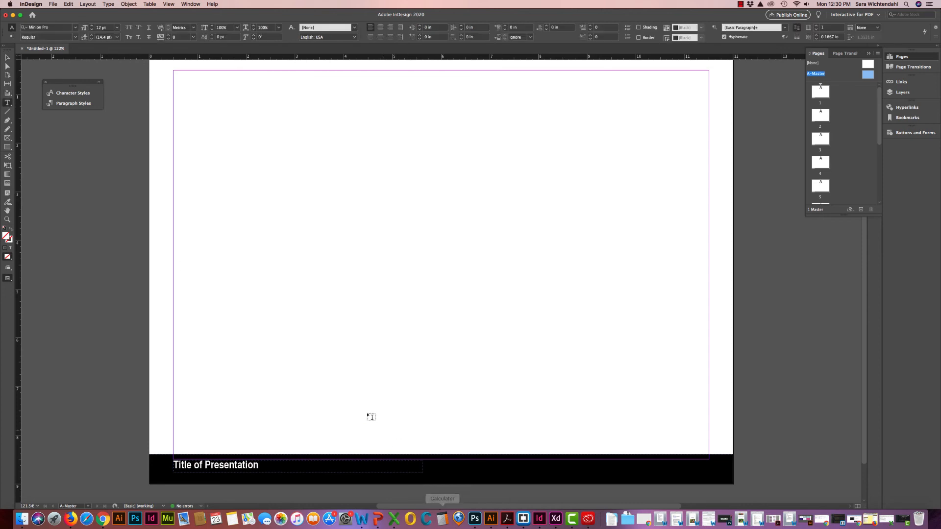
pyautogui.moveTo(341, 408); pyautogui.dragTo(521, 426)
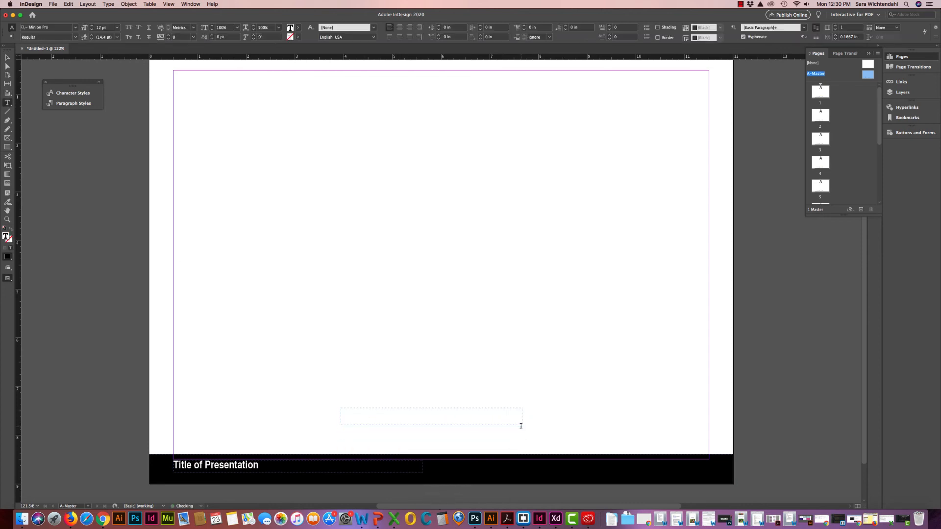
pyautogui.write('Class or Client Name')
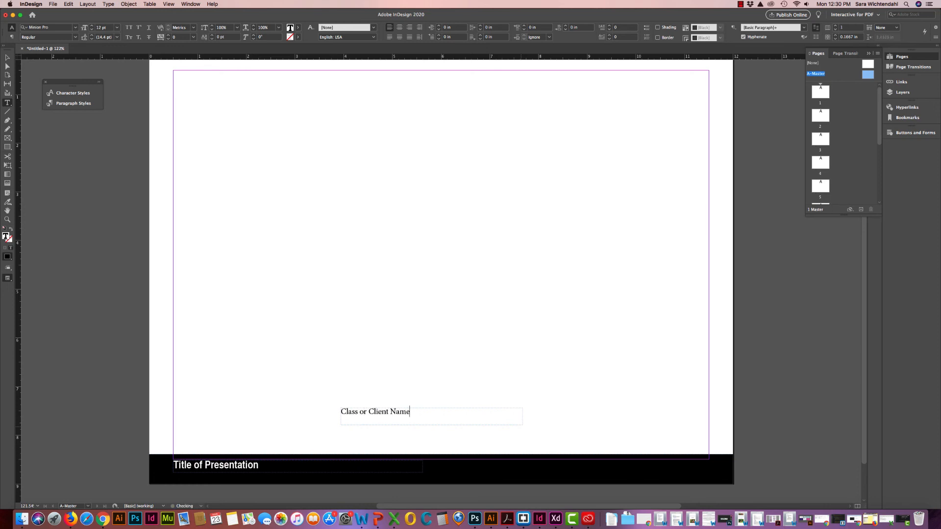
# - Set the "Class or Client Name" text to Helvetica Neue Bold Italic
pyautogui.press('super+a')
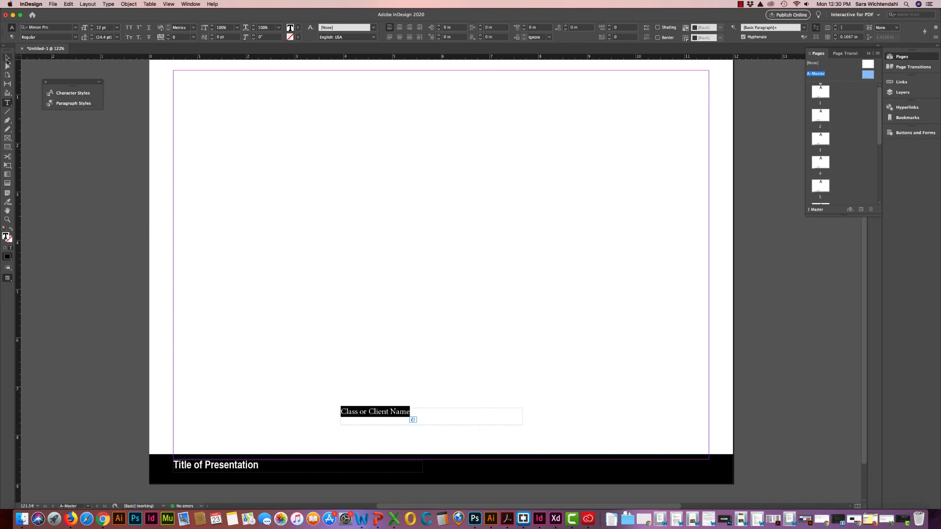
pyautogui.click(6, 60)
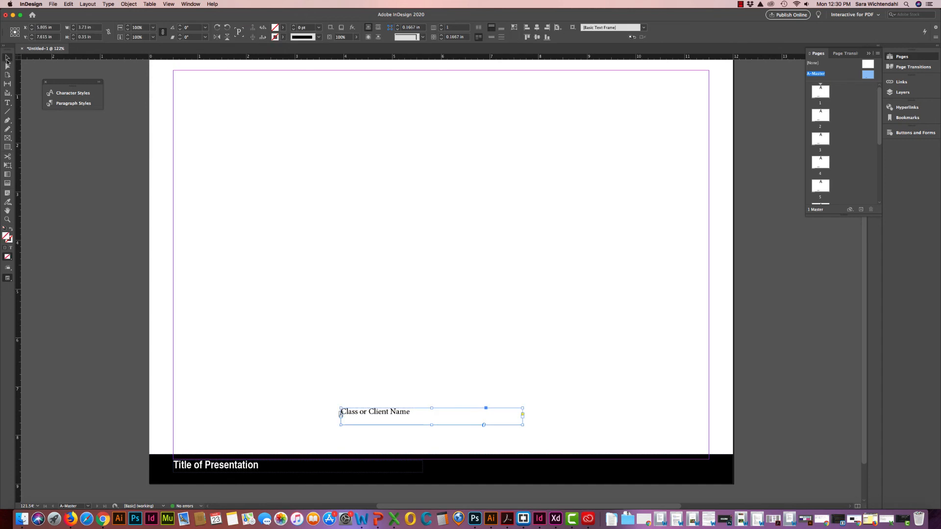
pyautogui.doubleClick(404, 411)
pyautogui.tripleClick(407, 415)
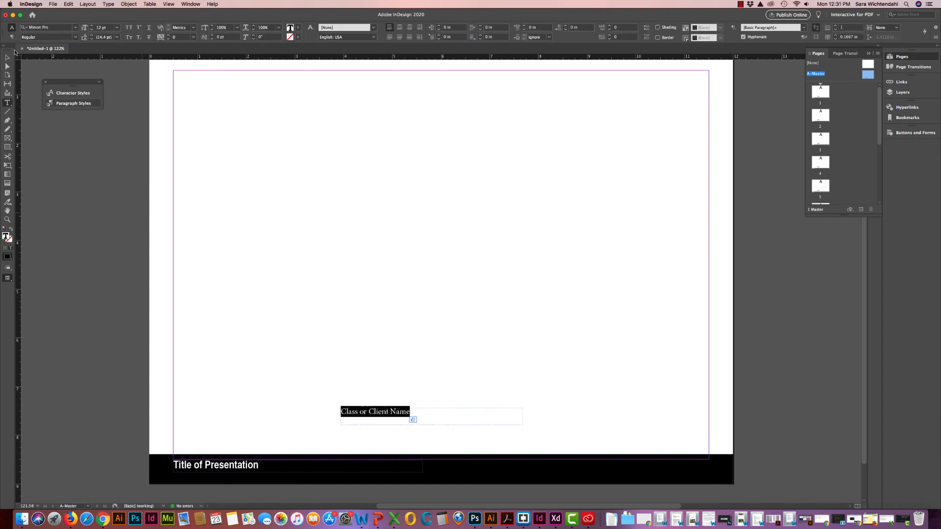
pyautogui.click(60, 27)
pyautogui.write('hel')
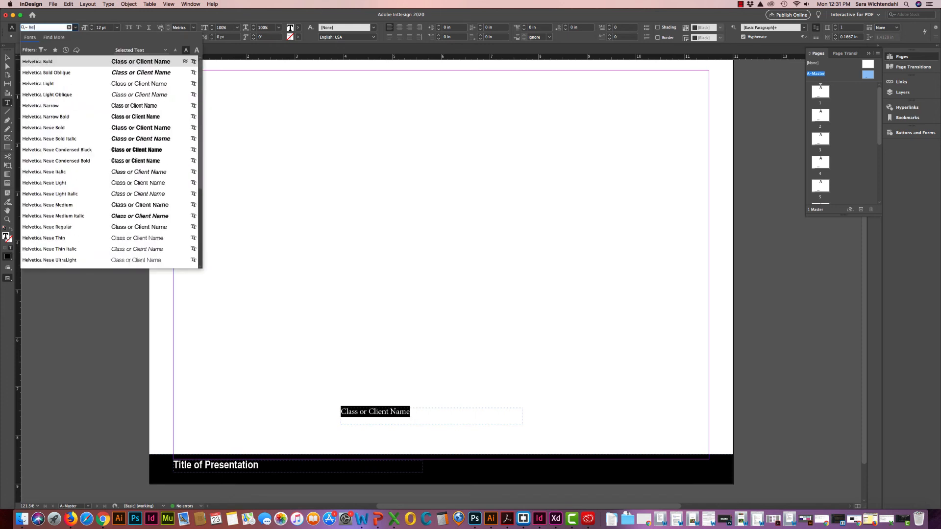
pyautogui.click(104, 137)
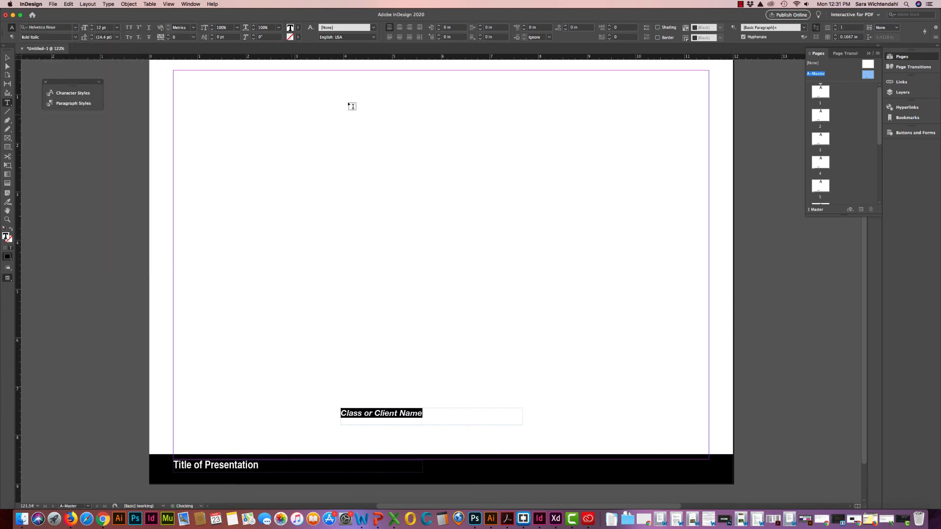
# - Set the "Class or Client Name" text's fill colour to [Paper]
pyautogui.click(298, 28)
pyautogui.click(240, 66)
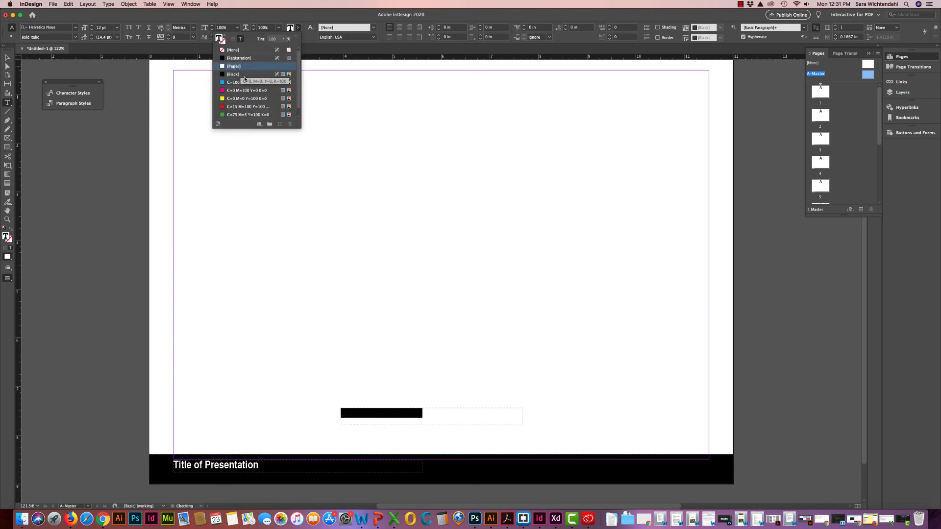
pyautogui.press('Escape')
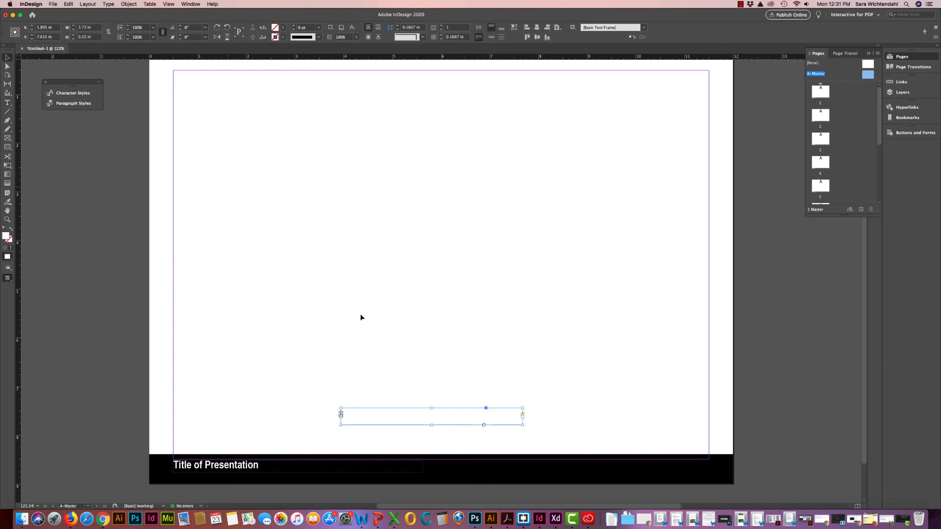
# - Move the "Class or Client Name" frame onto the black bar, shorten it to about 0.255 in, and nudge it down level with the title
pyautogui.moveTo(404, 424); pyautogui.dragTo(477, 469)
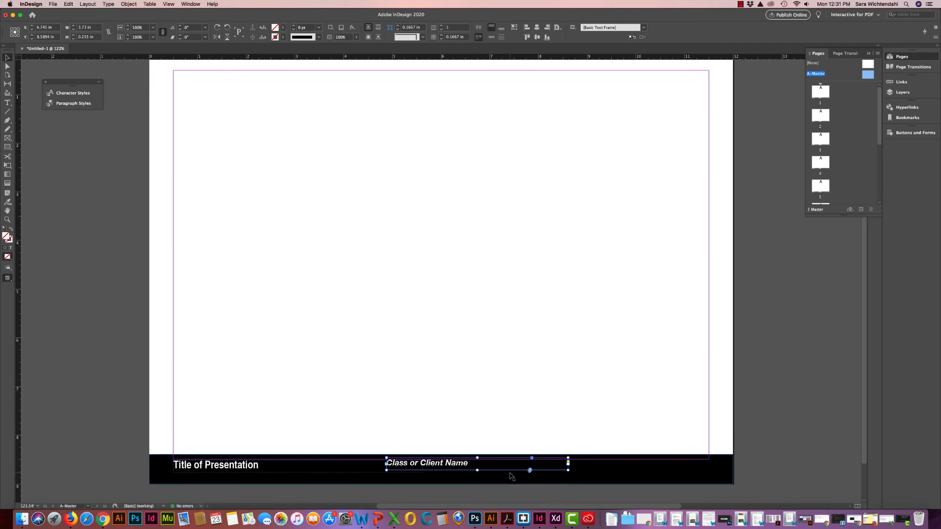
pyautogui.press('Down')
pyautogui.press('Down')
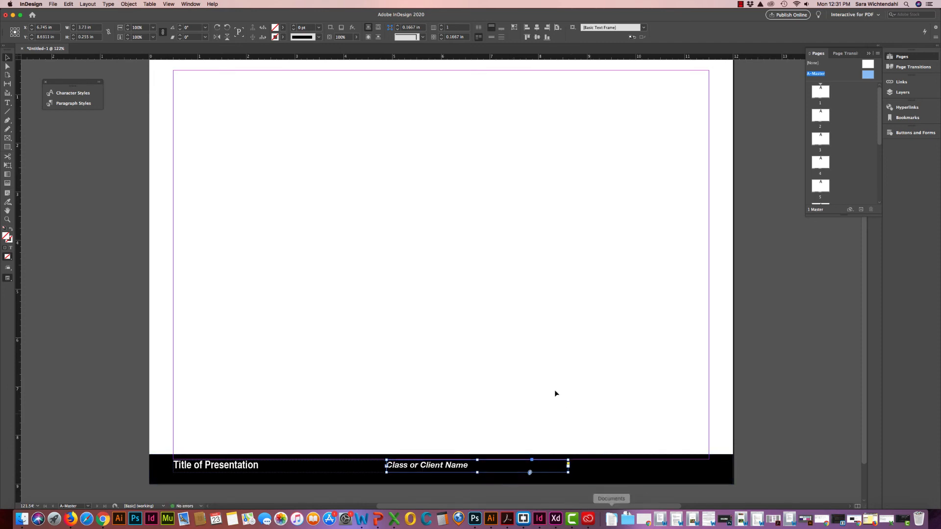
pyautogui.click(531, 378)
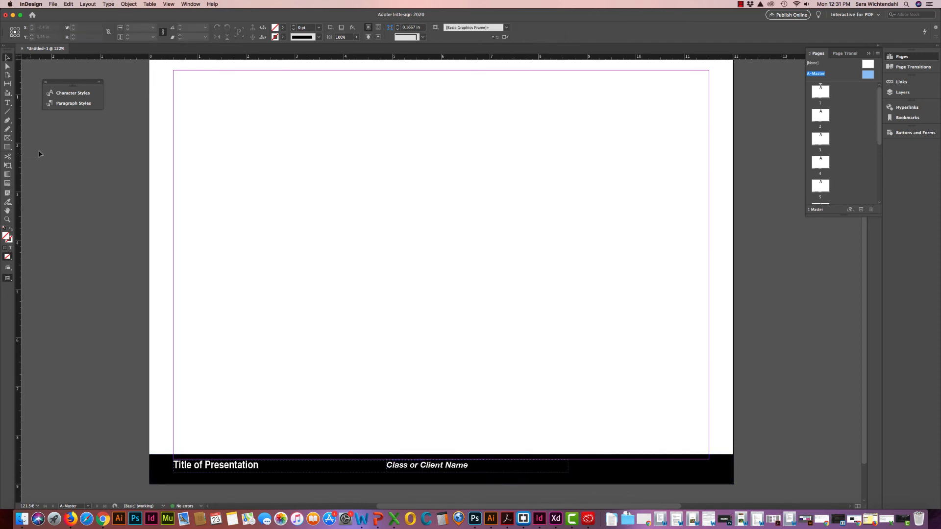
# - Add a text frame about 0.58 by 0.39 in above the right part of the black bar and insert a Current Page Number marker
pyautogui.click(7, 102)
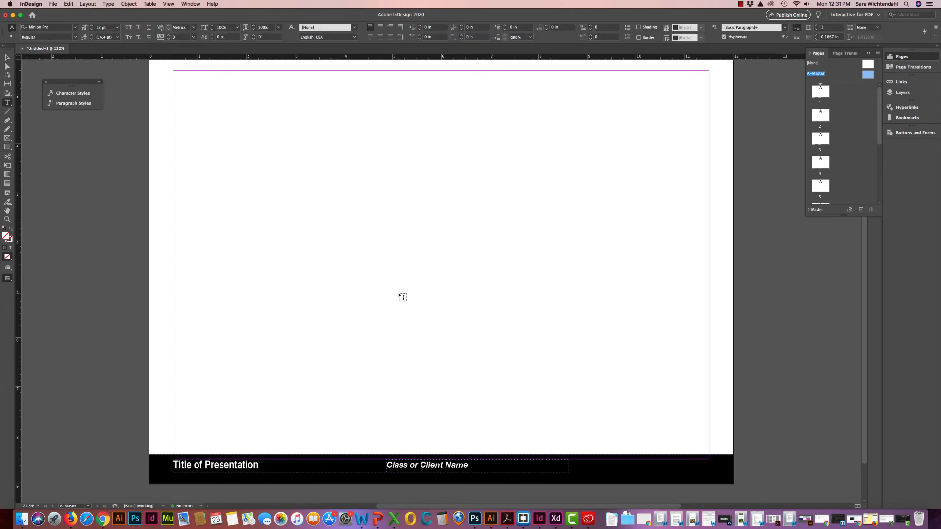
pyautogui.moveTo(562, 385); pyautogui.dragTo(582, 402)
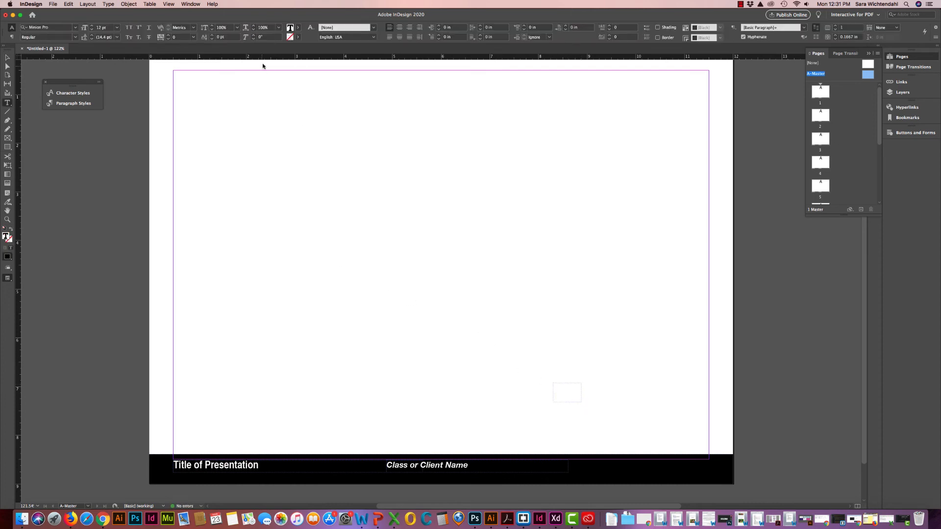
pyautogui.click(109, 4)
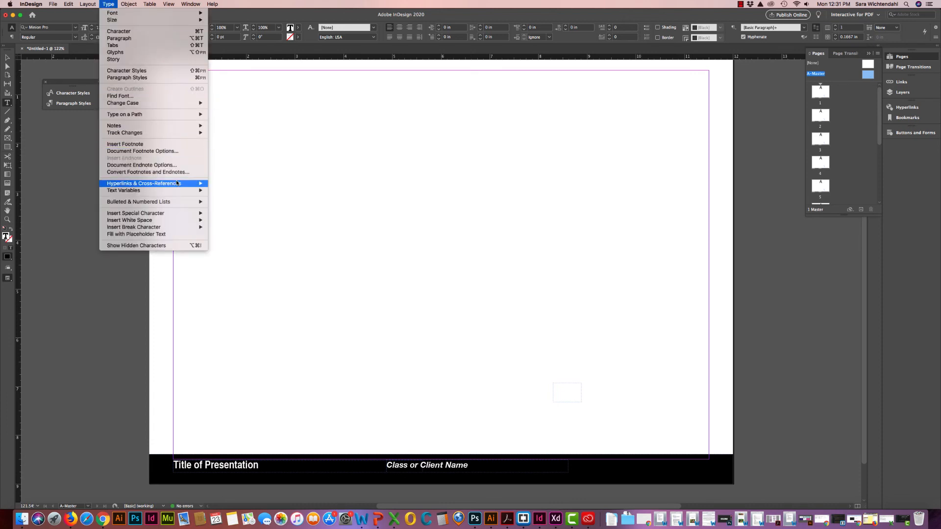
pyautogui.moveTo(183, 216)
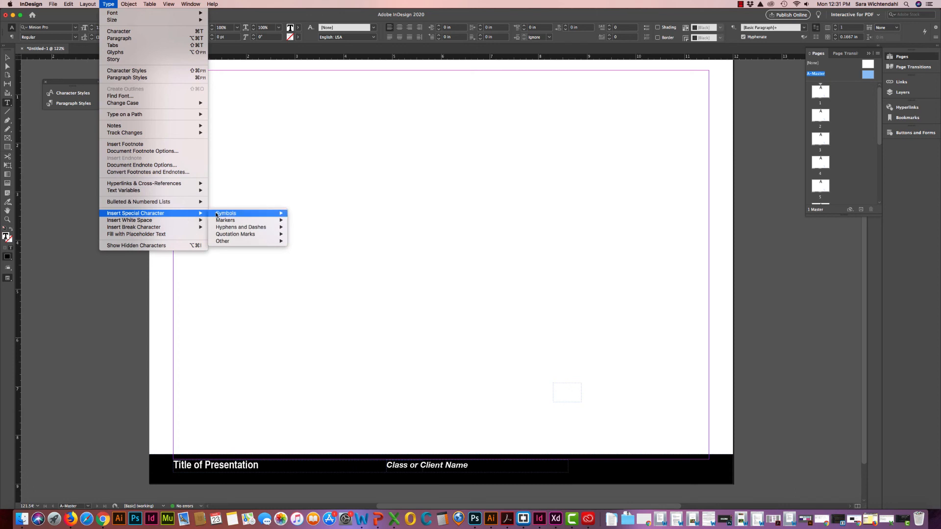
pyautogui.moveTo(289, 227)
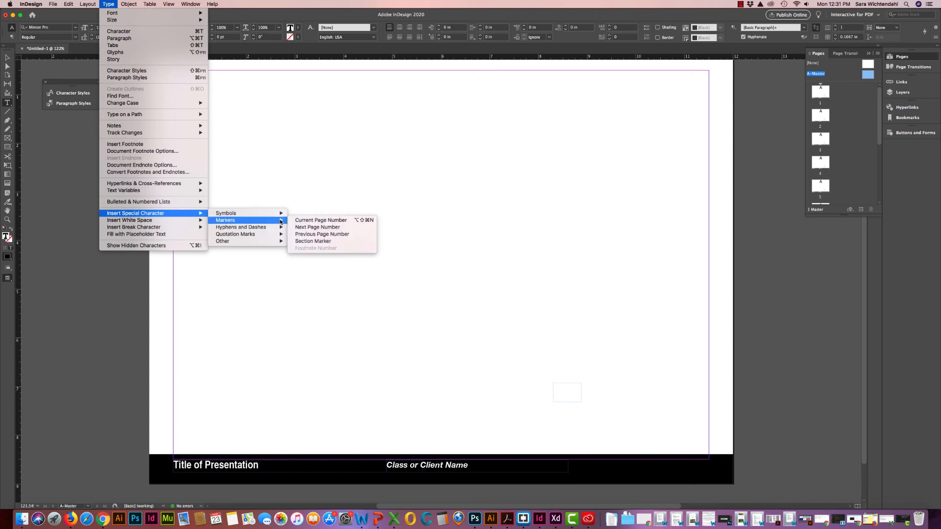
pyautogui.click(324, 221)
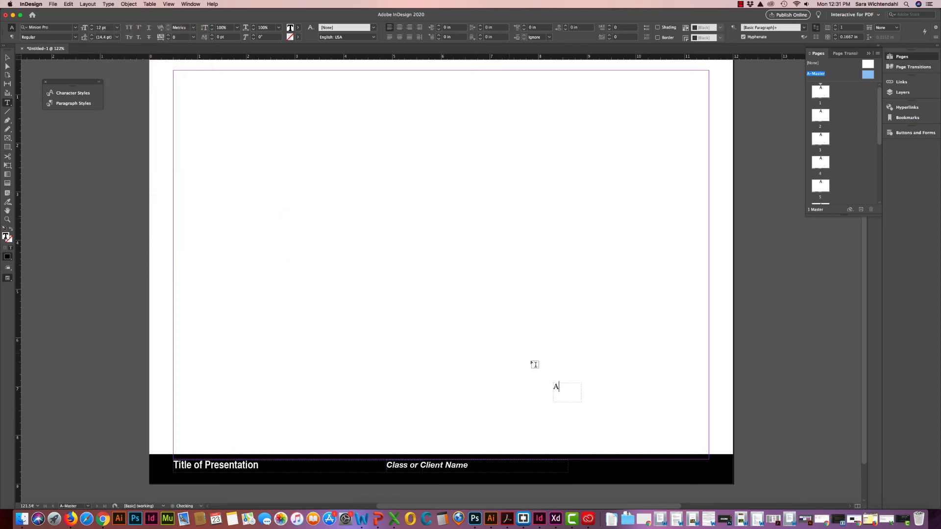
# - Format the page number marker as Helvetica Neue Condensed Black with the C=0 M=100 Y=0 K=0 fill colour
pyautogui.moveTo(559, 387); pyautogui.dragTo(553, 387)
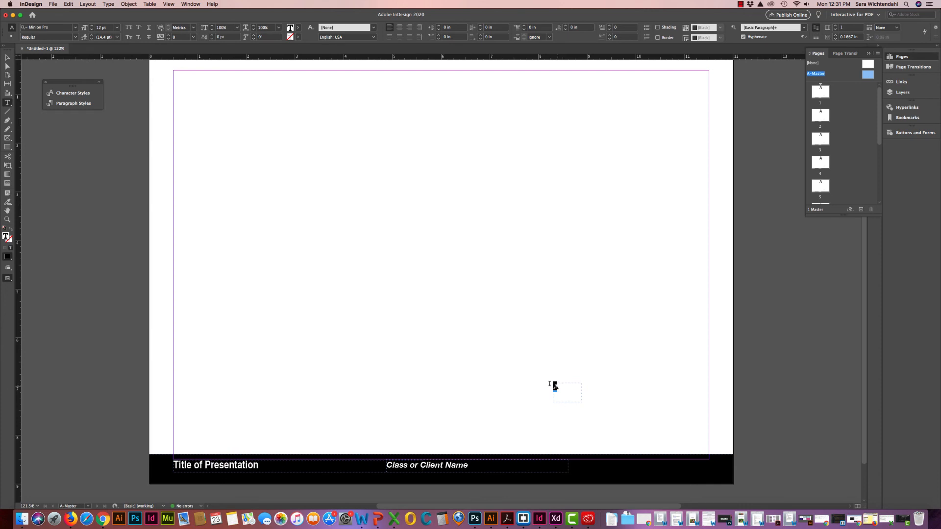
pyautogui.click(62, 27)
pyautogui.write('hel')
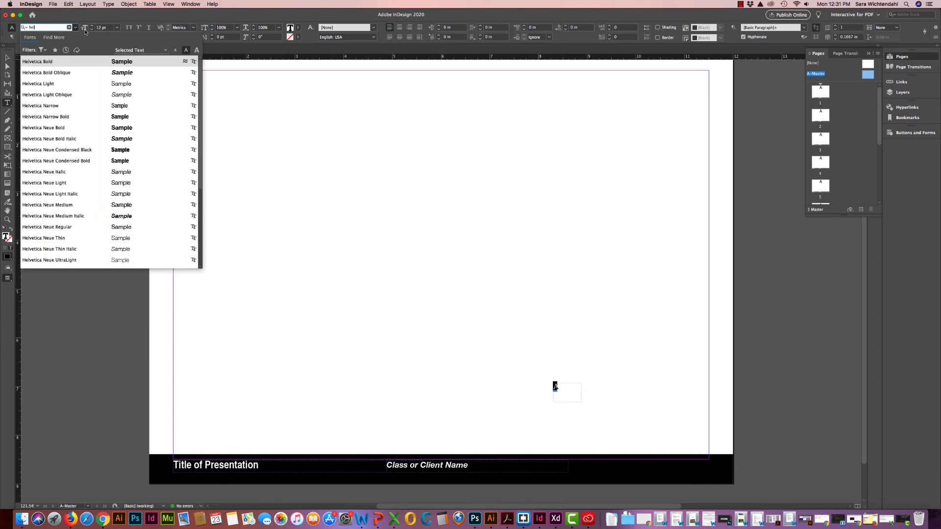
pyautogui.click(127, 150)
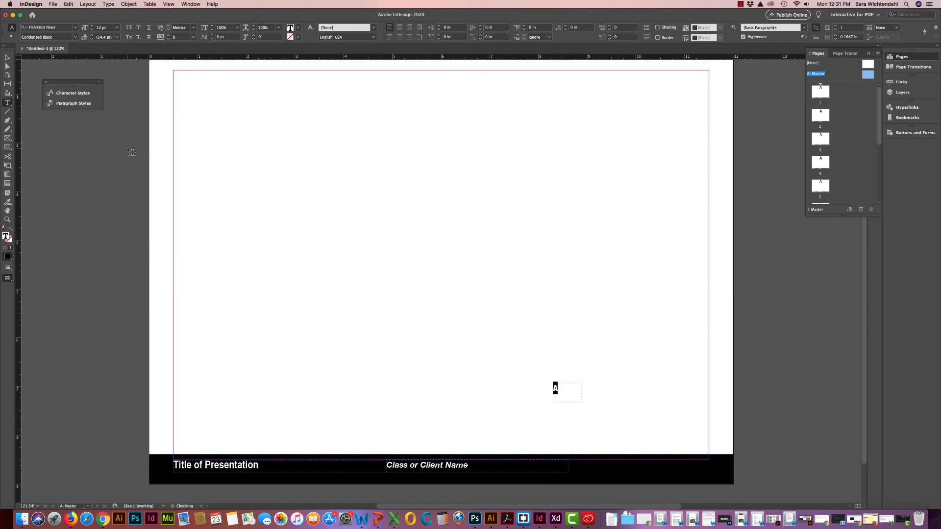
pyautogui.click(298, 27)
pyautogui.click(262, 91)
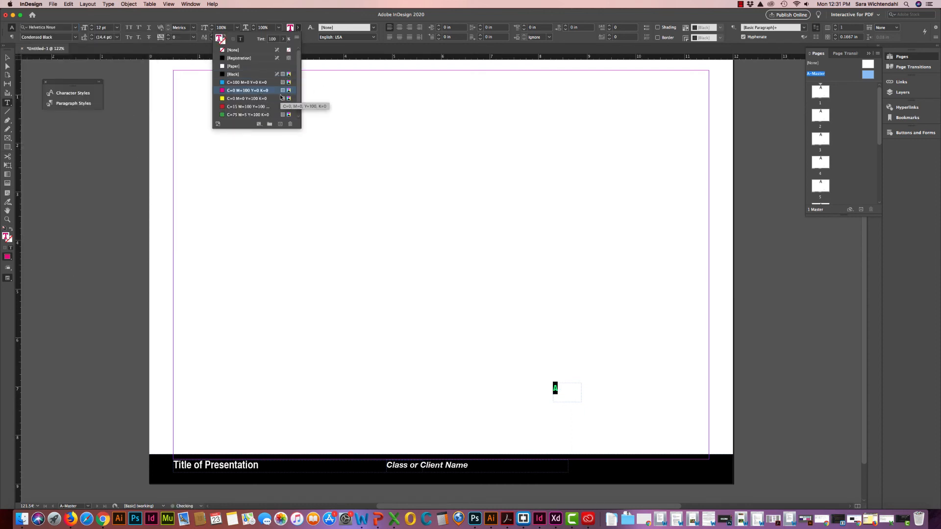
# - Move the page number frame onto the black bar at the right margin, narrow it to about 0.28 in, and enlarge its text by four size steps
pyautogui.click(8, 58)
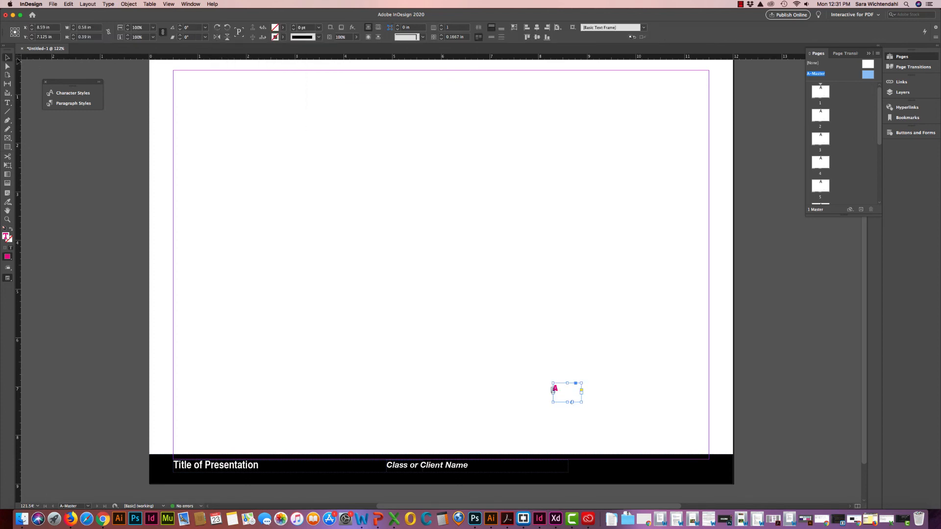
pyautogui.moveTo(559, 392); pyautogui.dragTo(709, 470)
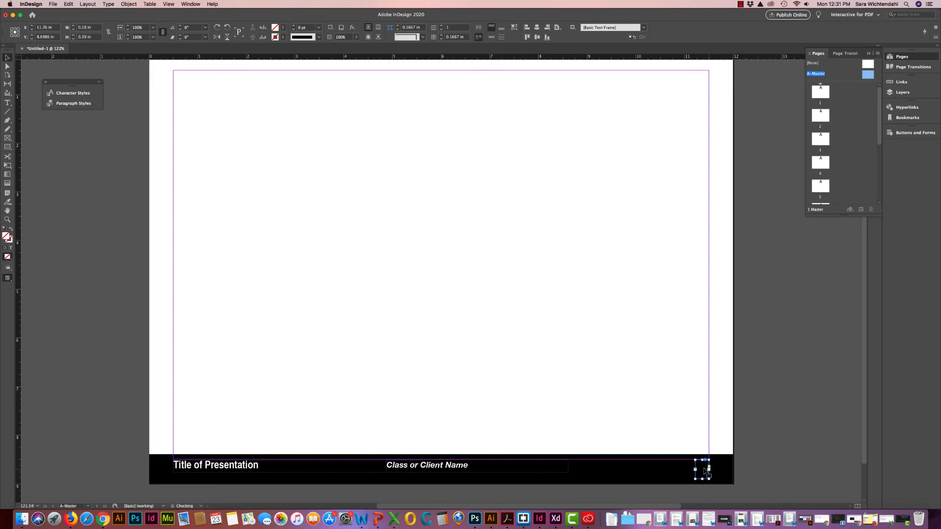
pyautogui.doubleClick(699, 466)
pyautogui.doubleClick(698, 466)
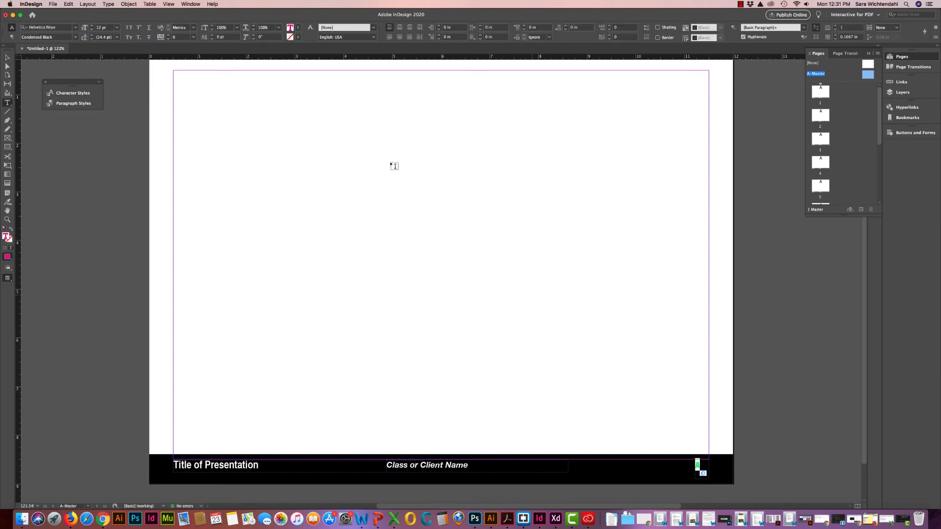
pyautogui.click(92, 26)
pyautogui.click(92, 25)
pyautogui.click(91, 25)
pyautogui.click(91, 26)
pyautogui.click(8, 57)
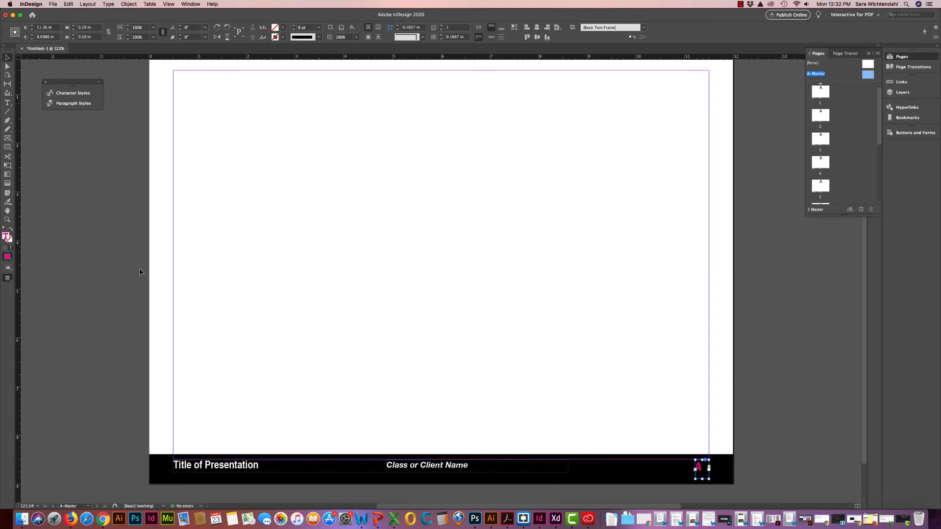
pyautogui.click(255, 469)
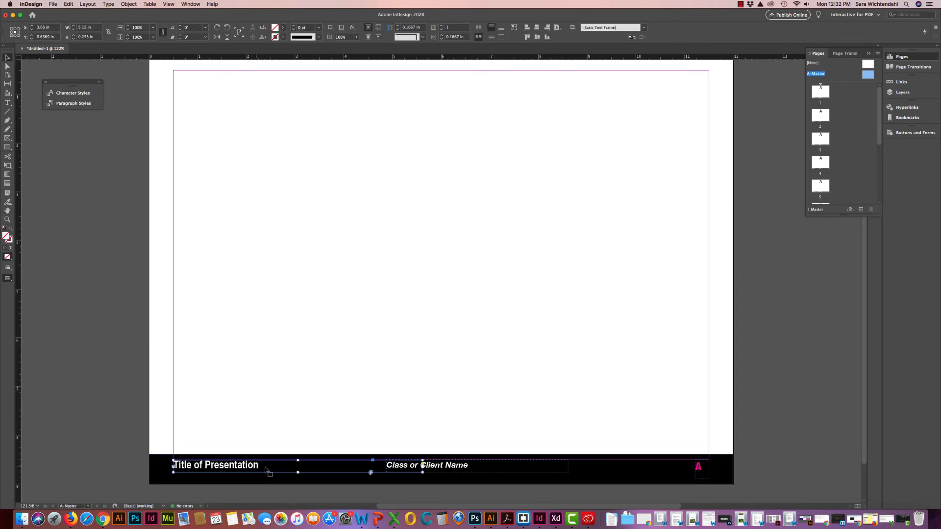
pyautogui.click(378, 399)
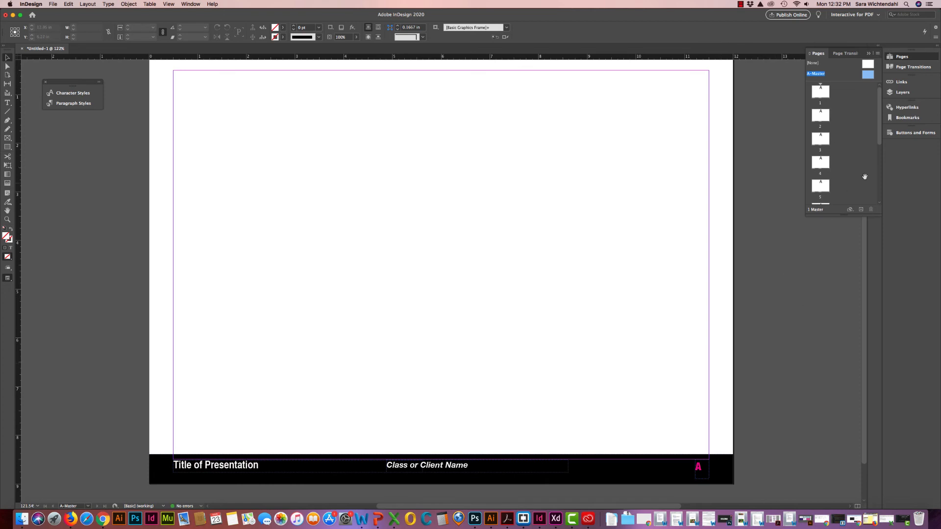
# - Create a new layer named "Footer" in the document
pyautogui.click(908, 96)
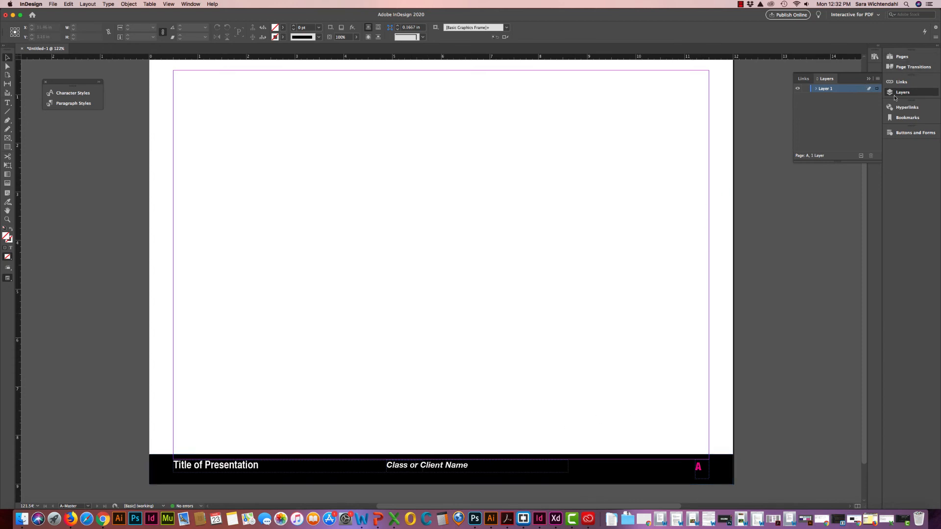
pyautogui.click(878, 80)
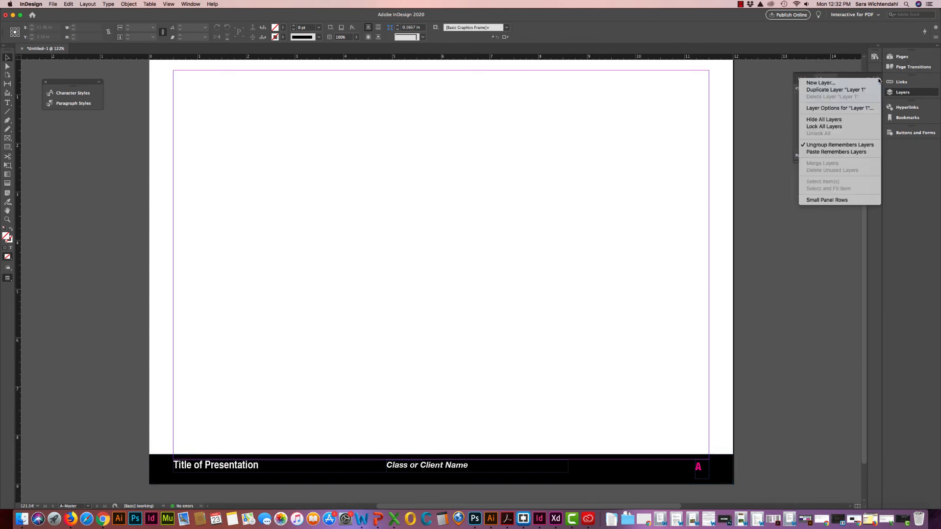
pyautogui.click(847, 84)
pyautogui.write('Fo')
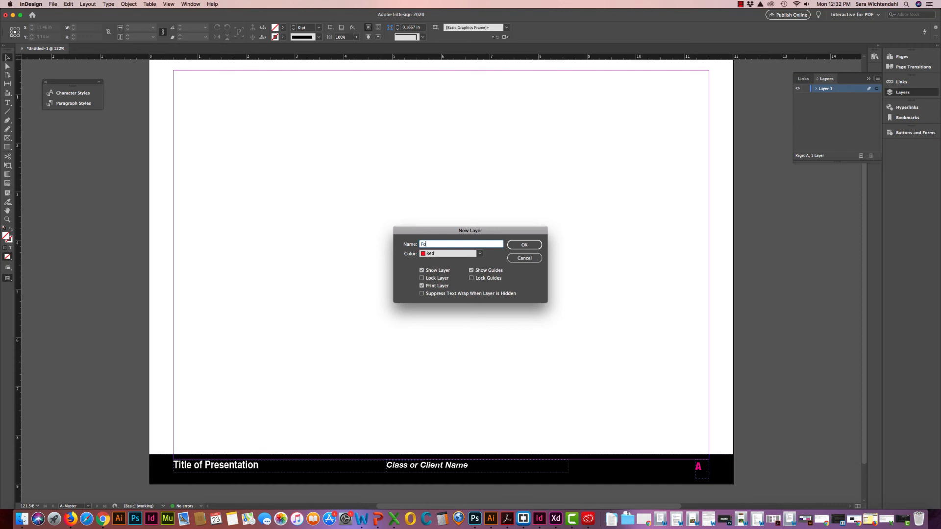
pyautogui.write('oter')
pyautogui.click(537, 246)
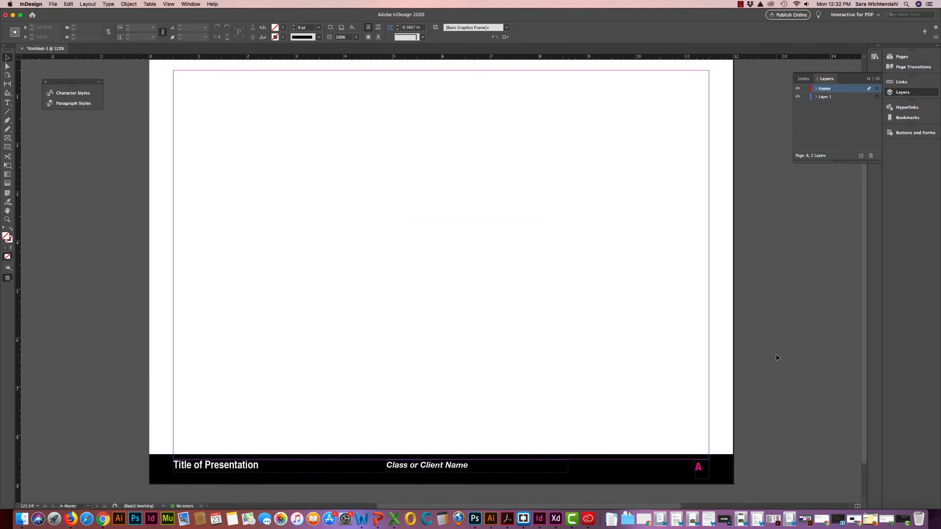
# - Select the page number, client name and title frames together with the black bar, and move them all to the Footer layer
pyautogui.click(700, 469)
pyautogui.keyDown('shift'); pyautogui.click(481, 472); pyautogui.keyUp('shift')
pyautogui.keyDown('shift'); pyautogui.click(311, 465); pyautogui.keyUp('shift')
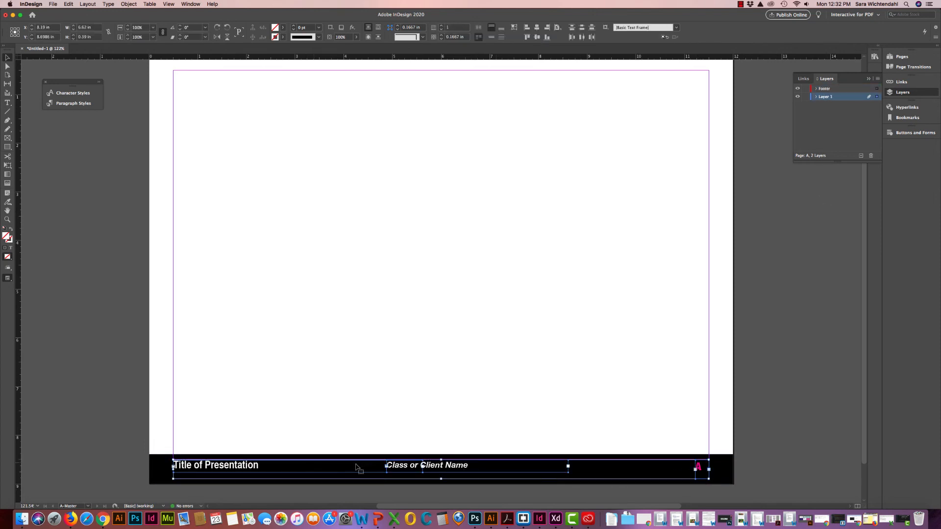
pyautogui.keyDown('shift'); pyautogui.click(706, 476); pyautogui.keyUp('shift')
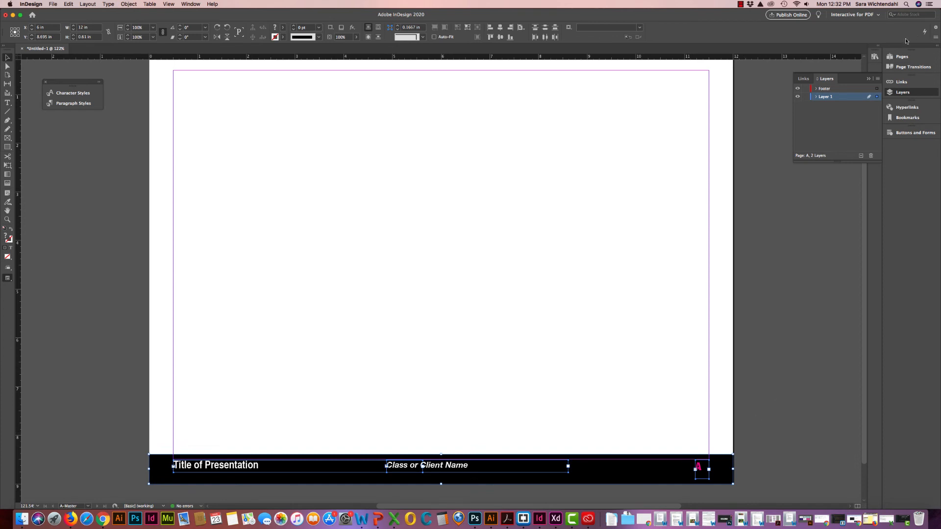
pyautogui.moveTo(877, 98); pyautogui.dragTo(877, 89)
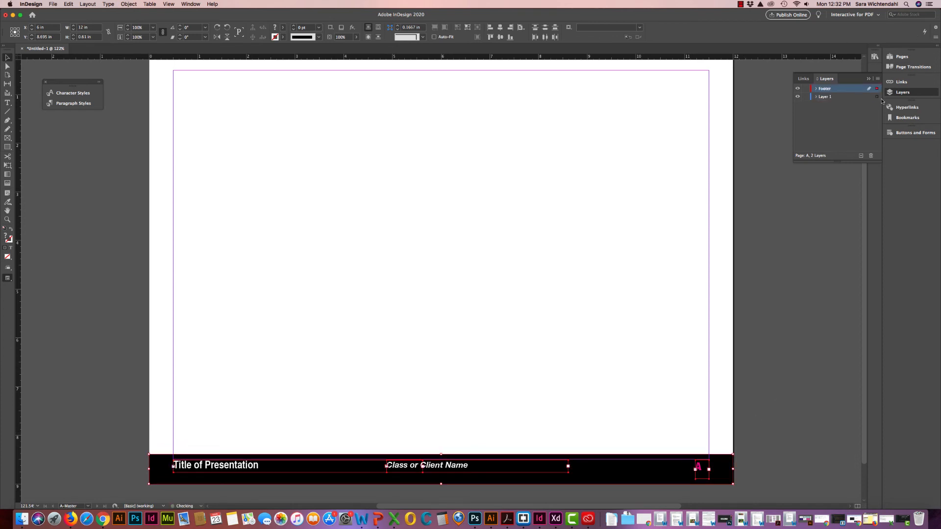
# - Lock the Footer layer and make Layer 1 the active layer
pyautogui.click(805, 90)
pyautogui.click(846, 98)
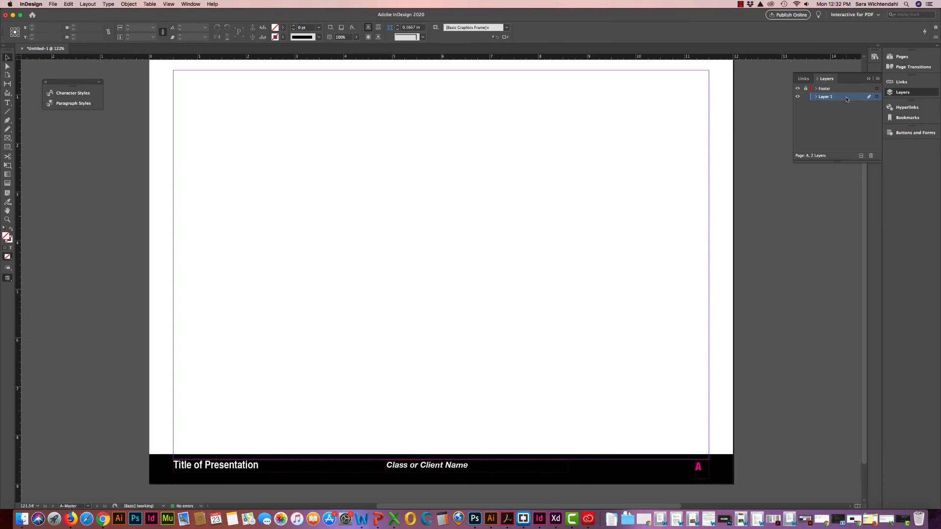
pyautogui.click(896, 92)
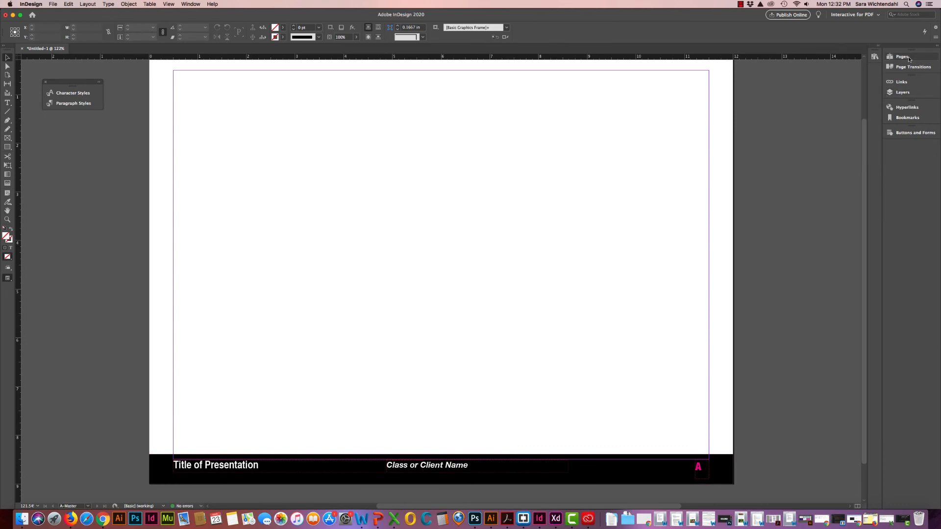
# - On page 1, draw a rectangle about 3.95 by 4.77 in over the page's lower-left corner and fill it with C=100 M=0 Y=0 K=0
pyautogui.click(901, 56)
pyautogui.doubleClick(826, 95)
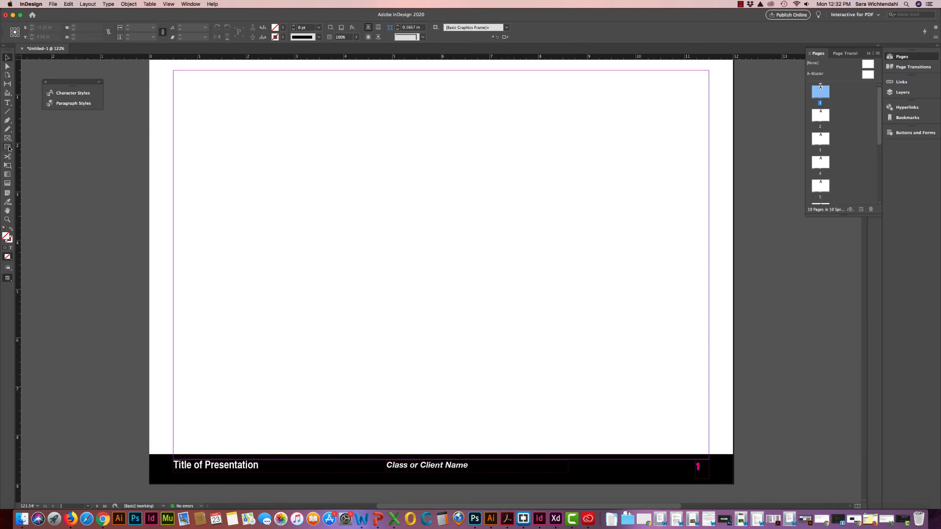
pyautogui.press('m')
pyautogui.moveTo(149, 259); pyautogui.dragTo(342, 492)
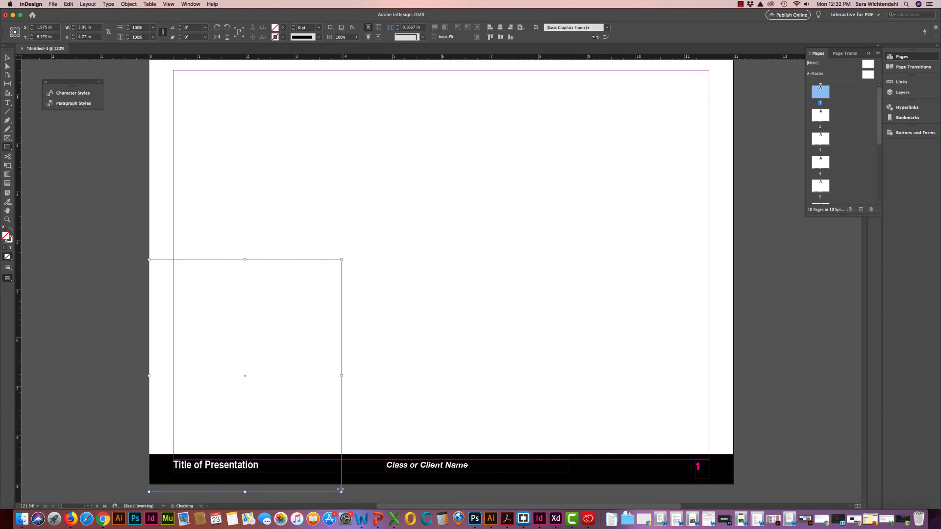
pyautogui.click(284, 27)
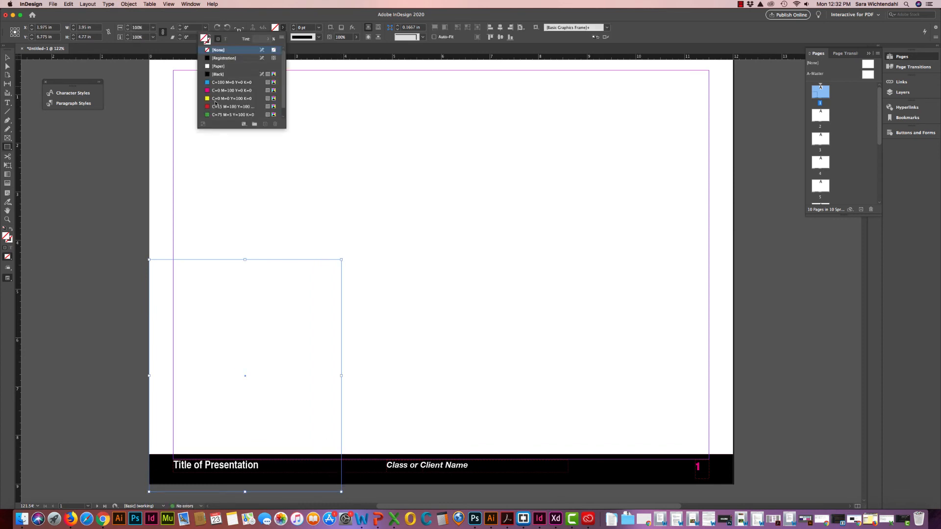
pyautogui.click(214, 82)
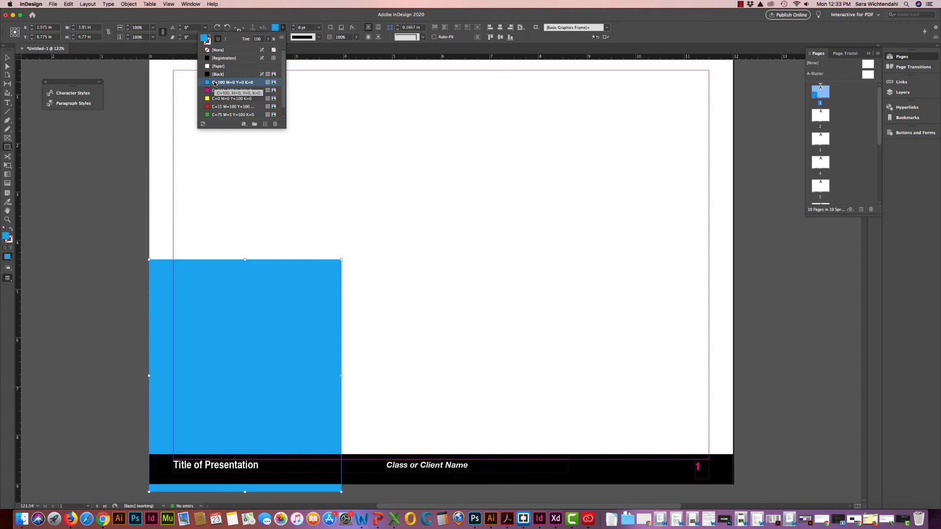
pyautogui.click(7, 58)
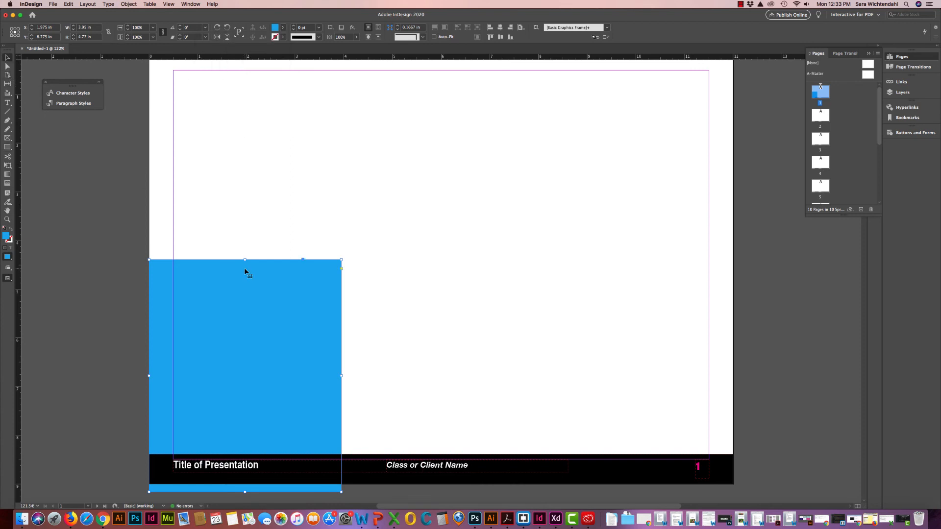
# - Move the blue rectangle up clear of the footer bar and apply the [None] master to page 1
pyautogui.moveTo(231, 276); pyautogui.dragTo(297, 195)
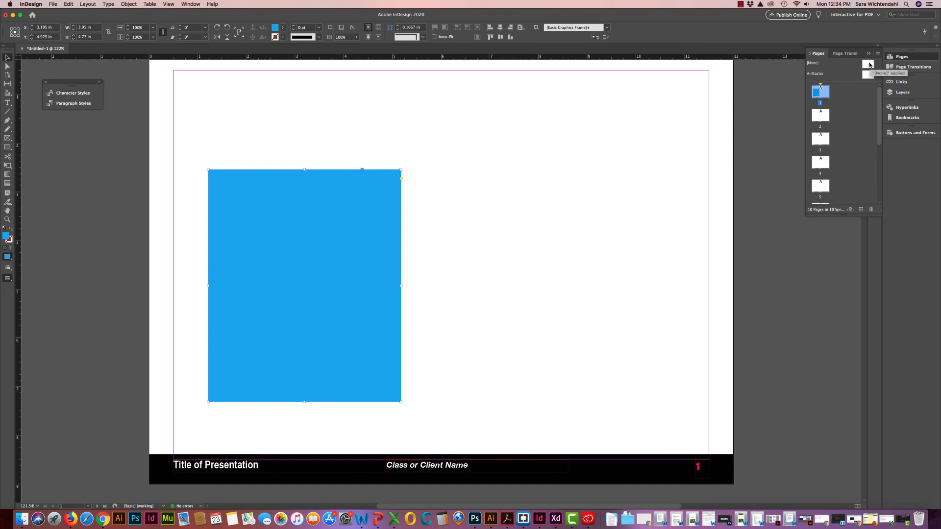
pyautogui.moveTo(870, 65); pyautogui.dragTo(824, 95)
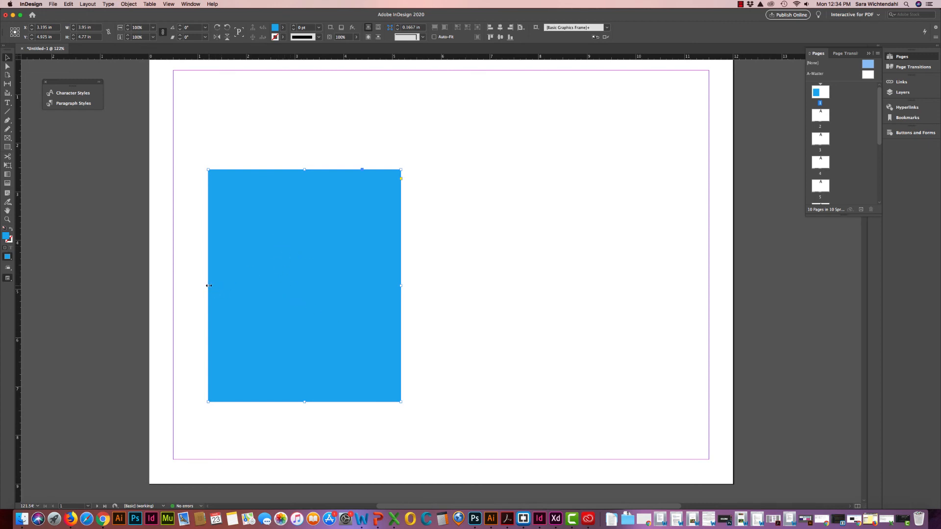
# - Stretch the blue rectangle to cover all of page 1, 12 by 9 in
pyautogui.moveTo(209, 286); pyautogui.dragTo(149, 281)
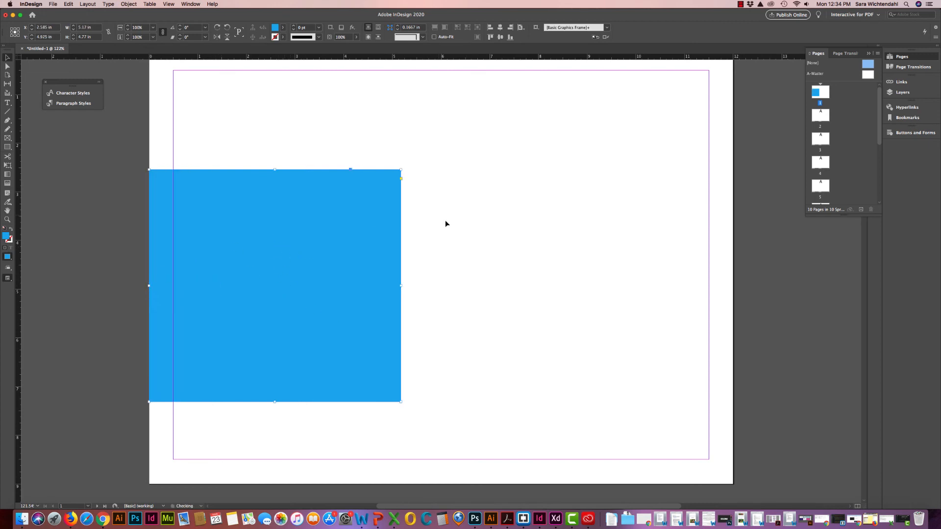
pyautogui.press('super+minus')
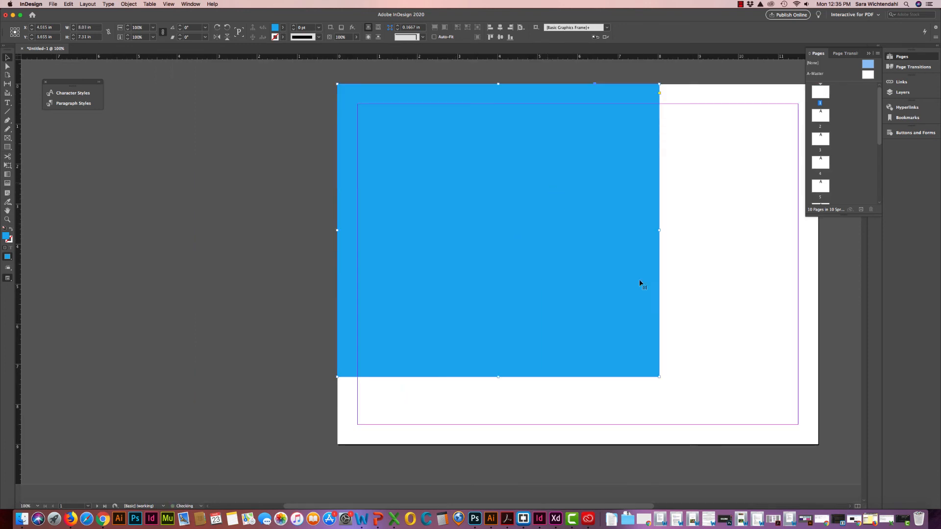
pyautogui.moveTo(659, 379); pyautogui.dragTo(818, 445)
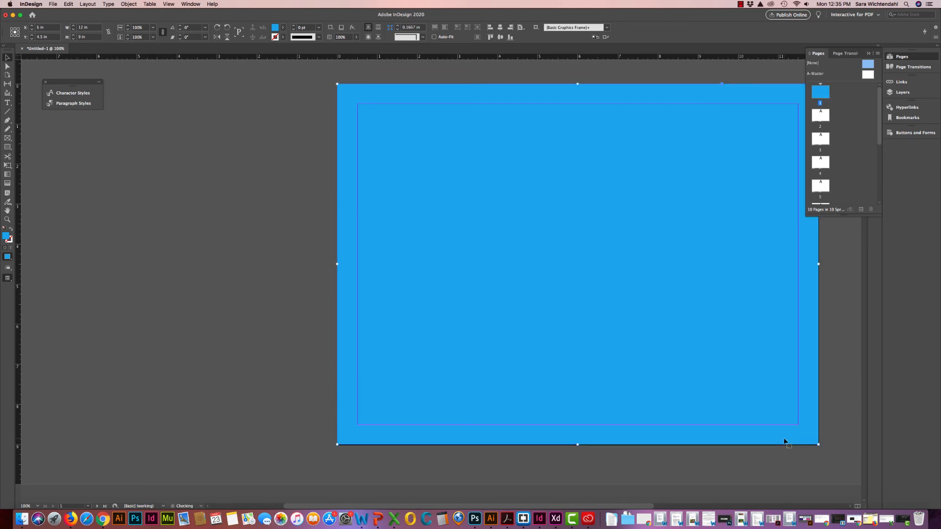
pyautogui.hscroll(6, 662, 481)
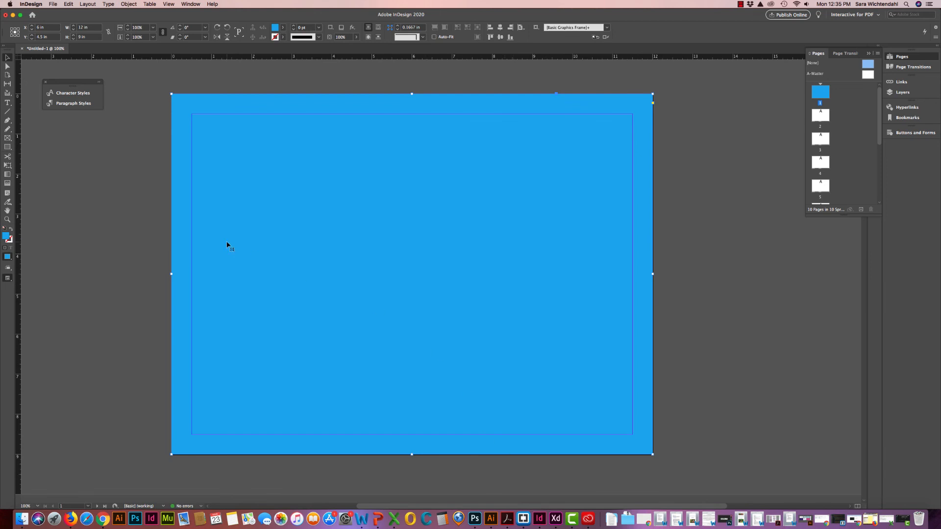
# - Lower the fill tint of the full-page blue rectangle to 40%, then deselect it
pyautogui.click(283, 28)
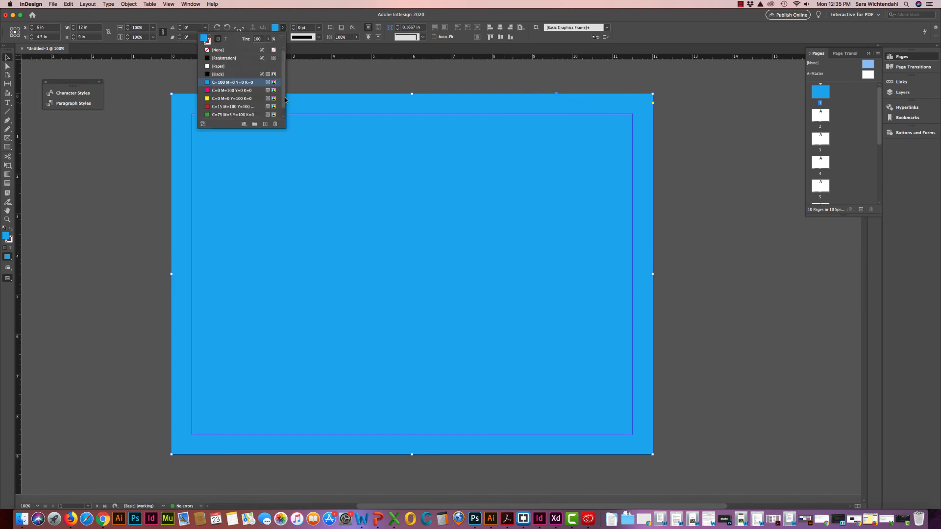
pyautogui.scroll(-1, 283, 103)
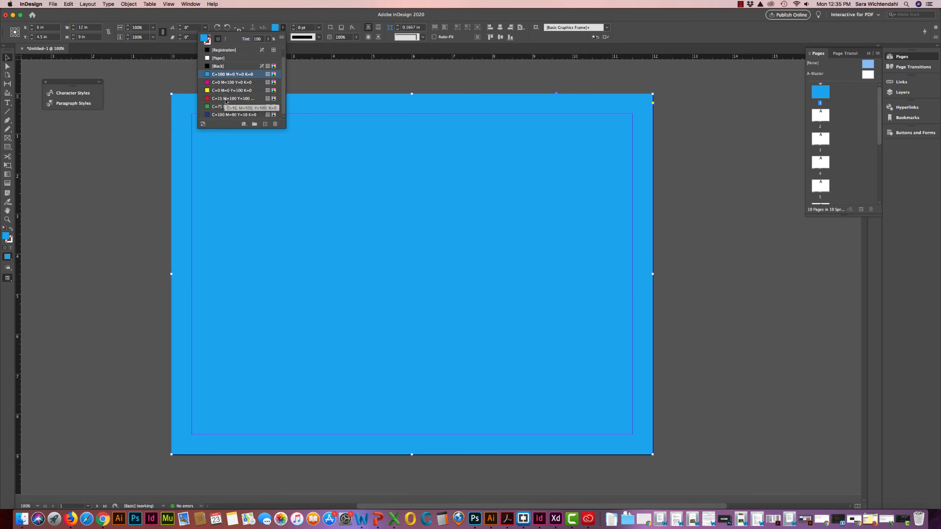
pyautogui.click(268, 39)
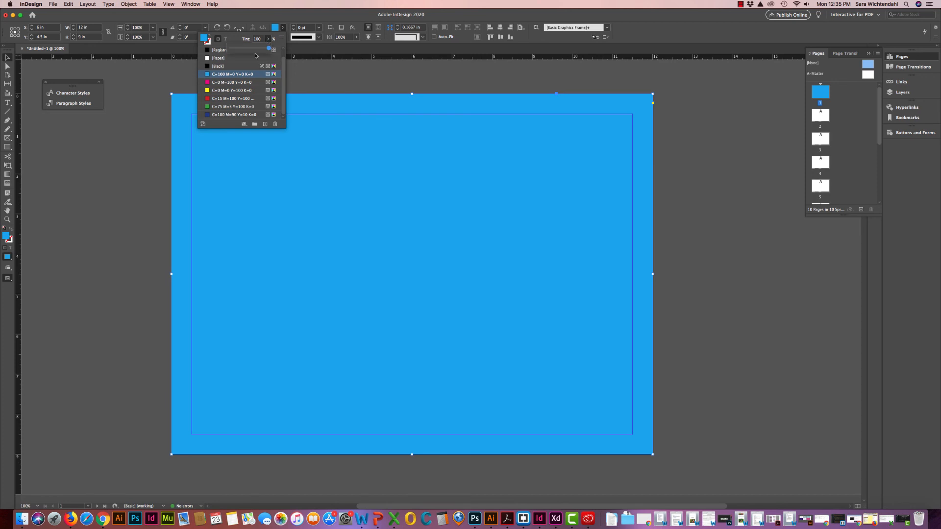
pyautogui.moveTo(269, 49); pyautogui.dragTo(244, 52)
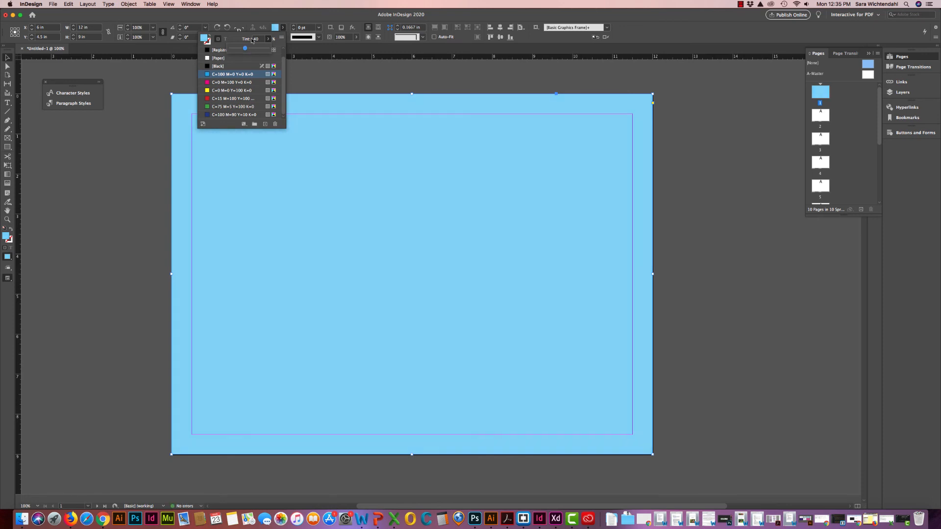
pyautogui.click(113, 148)
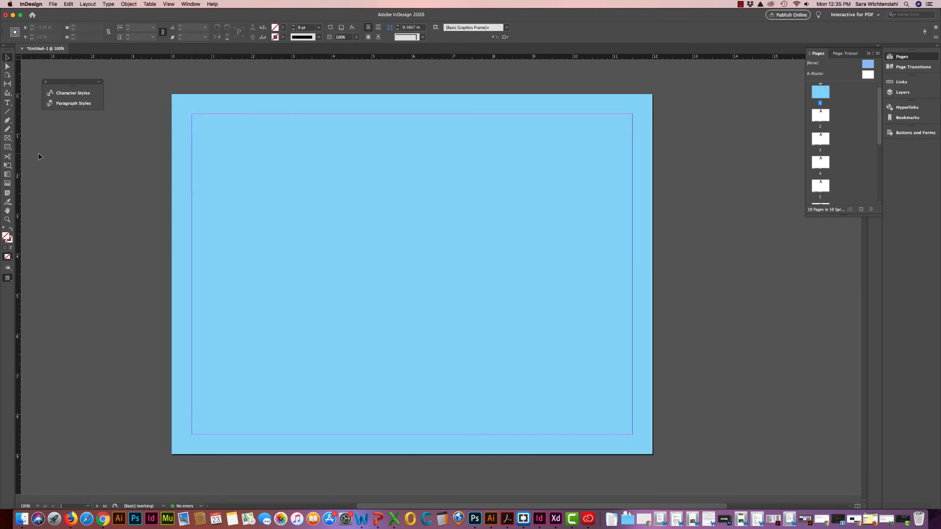
# - Draw a rectangle about 9.75 by 2.6 in from the page's left edge across its middle and fill it with [Black]
pyautogui.click(6, 147)
pyautogui.moveTo(171, 210); pyautogui.dragTo(562, 317)
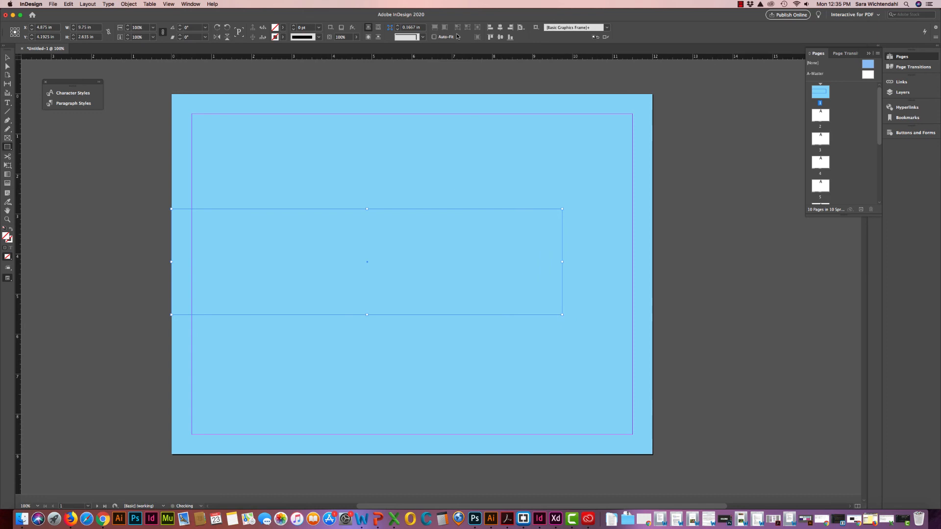
pyautogui.click(283, 27)
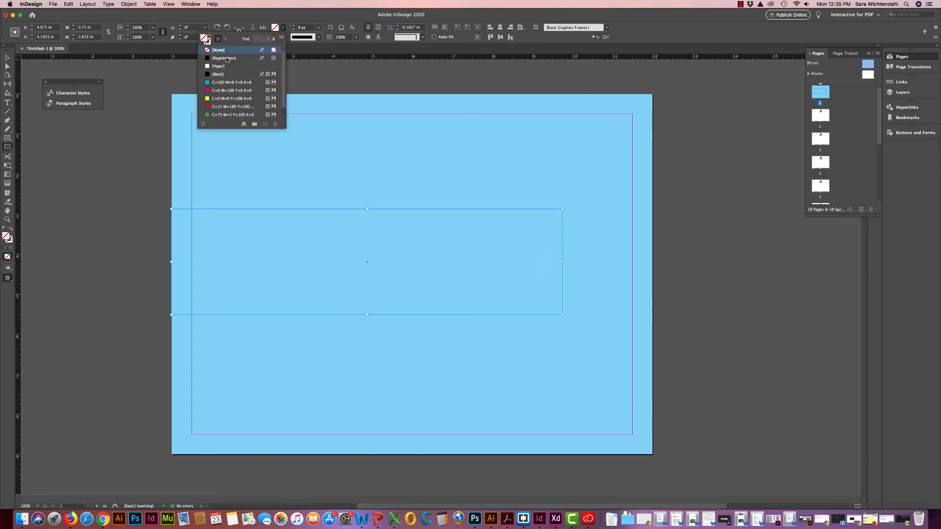
pyautogui.click(227, 59)
pyautogui.click(226, 74)
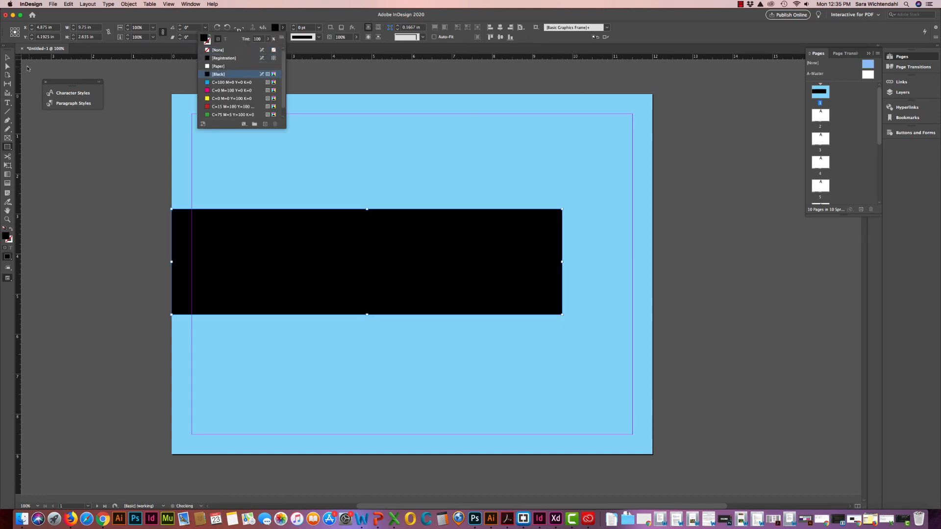
pyautogui.click(7, 58)
pyautogui.click(28, 68)
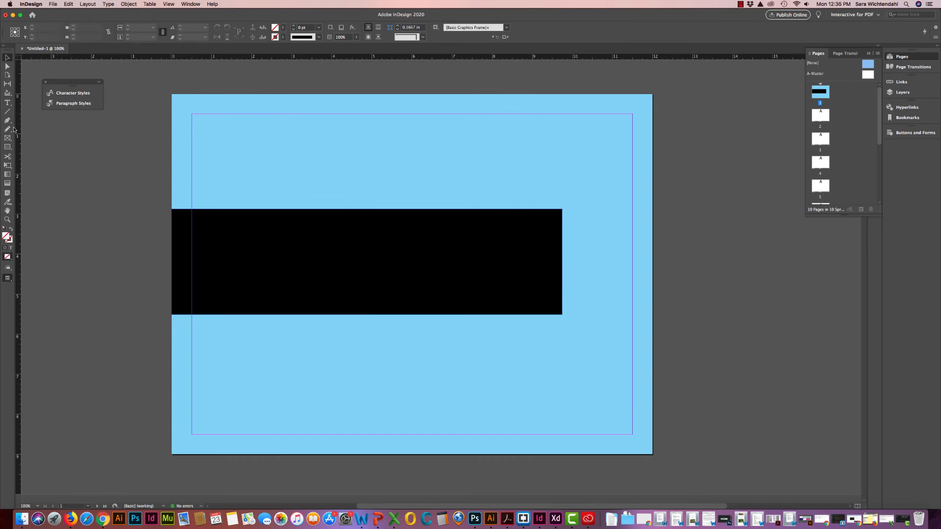
# - Create a text frame about 7 by 1.7 in over the page's top edge and enter "Title of Presentation"
pyautogui.click(8, 102)
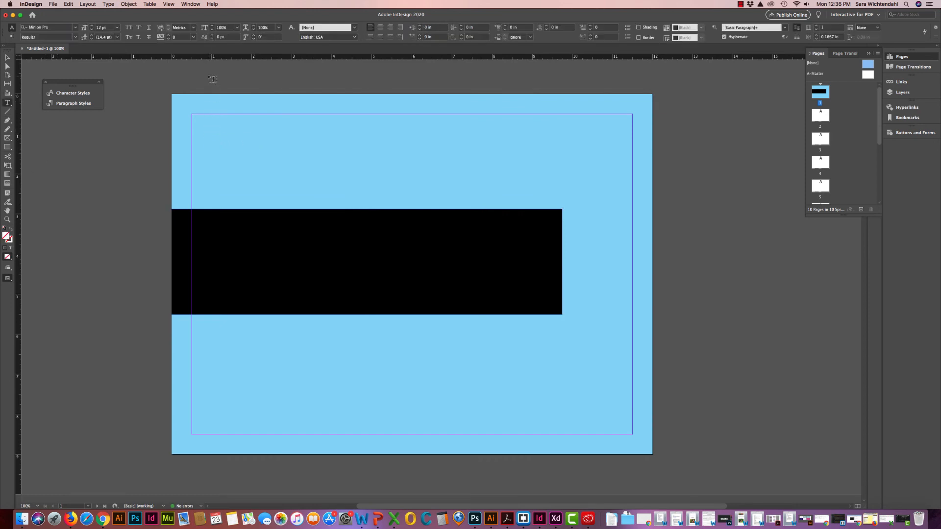
pyautogui.moveTo(209, 78); pyautogui.dragTo(487, 147)
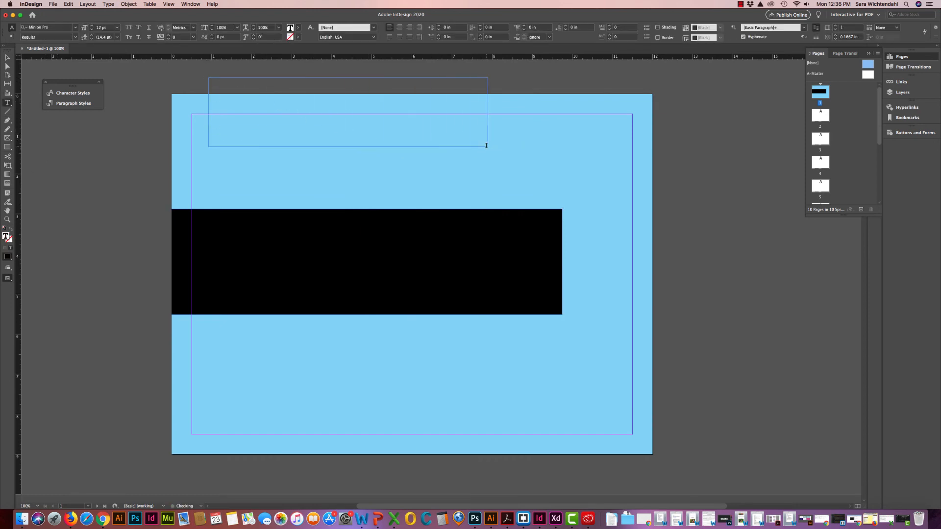
pyautogui.write('Title')
pyautogui.press('super+a')
pyautogui.click(280, 88)
pyautogui.press('super+a')
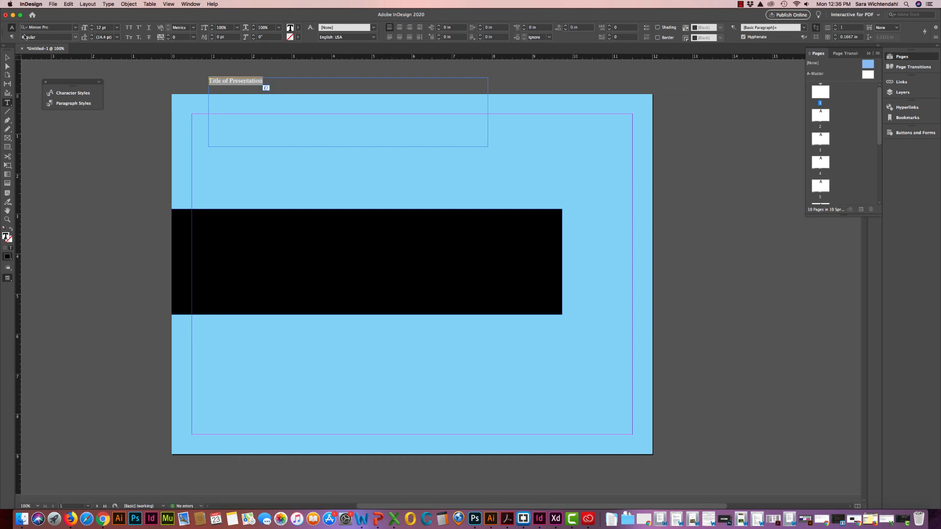
# - Format the title text in Helvetica Narrow Bold at 60 pt with the [Paper] colour
pyautogui.click(65, 27)
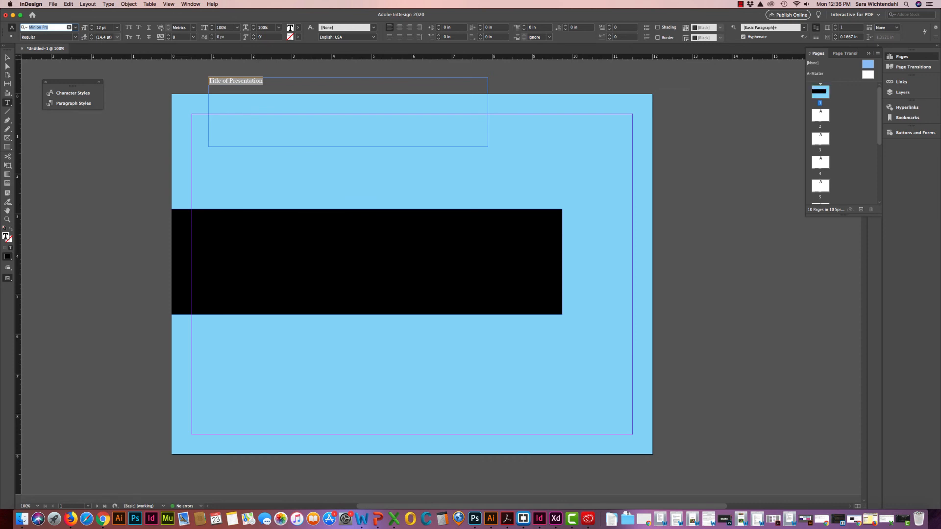
pyautogui.write('hel')
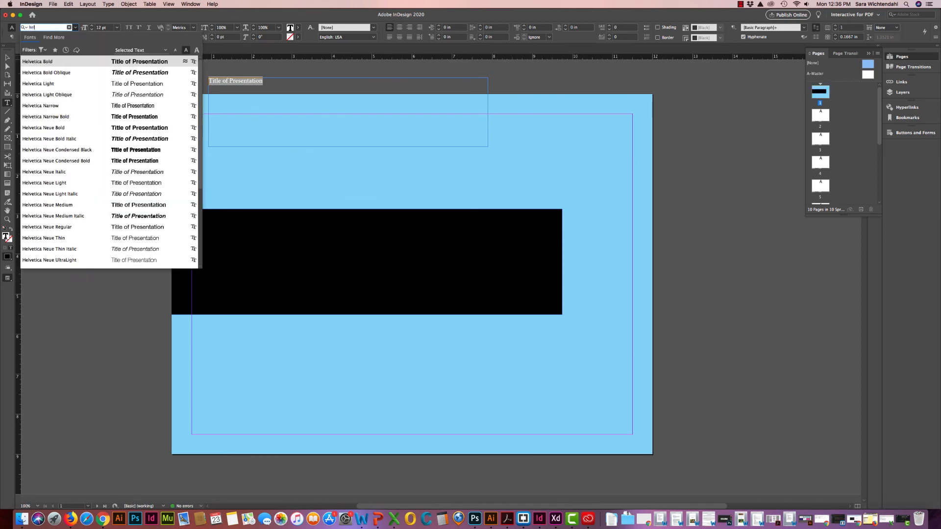
pyautogui.click(96, 117)
pyautogui.click(75, 104)
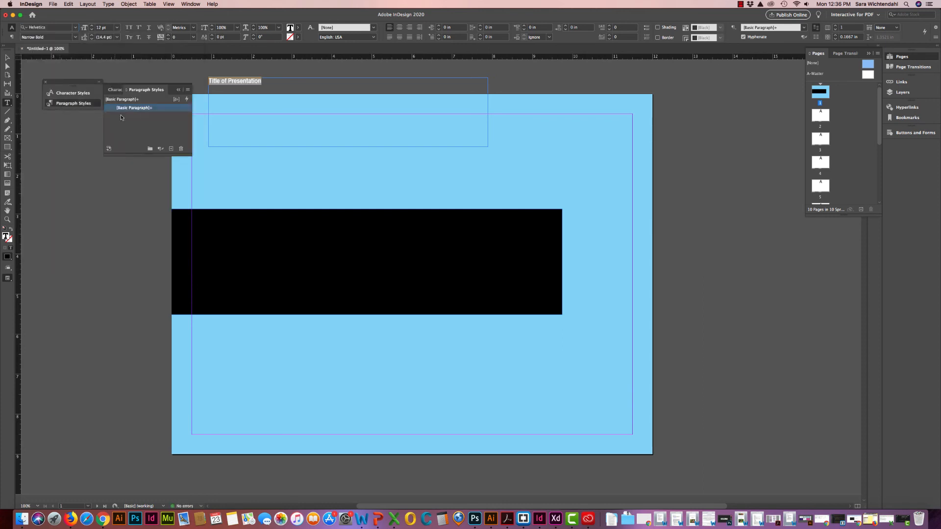
pyautogui.click(117, 28)
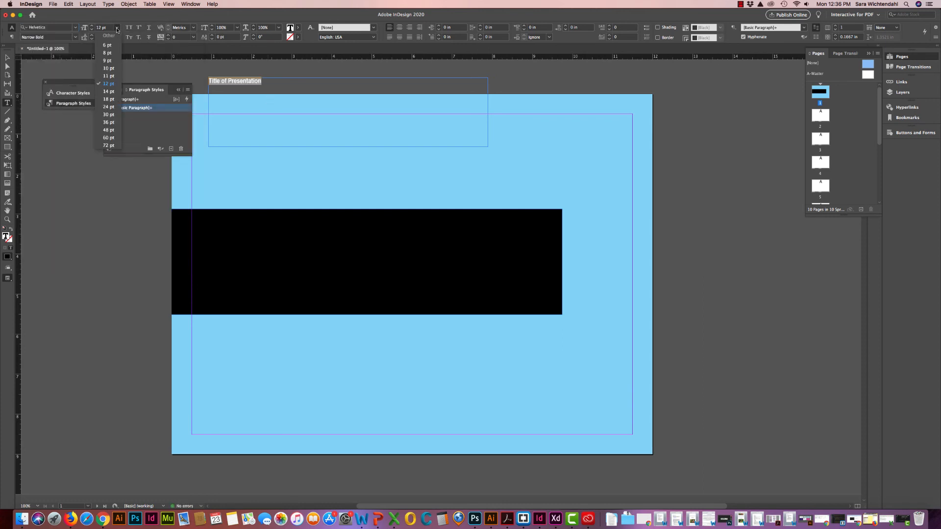
pyautogui.click(108, 145)
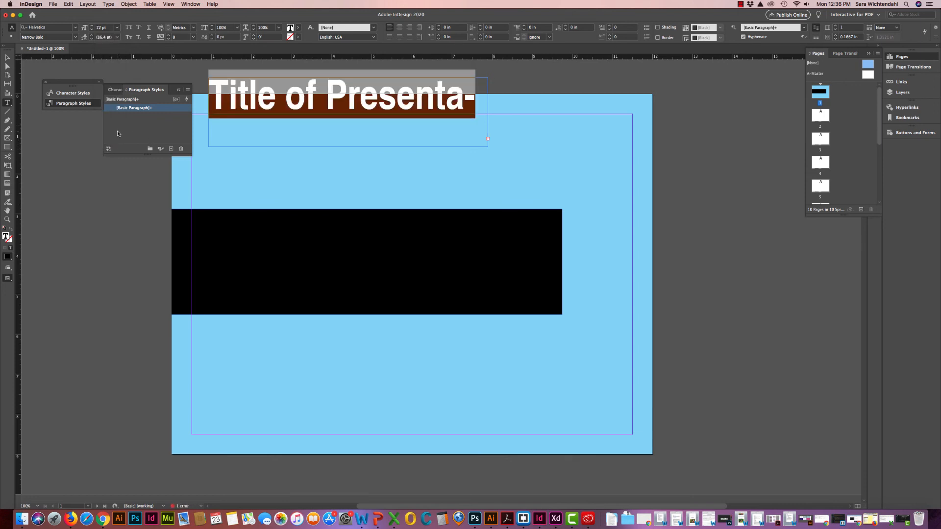
pyautogui.click(117, 27)
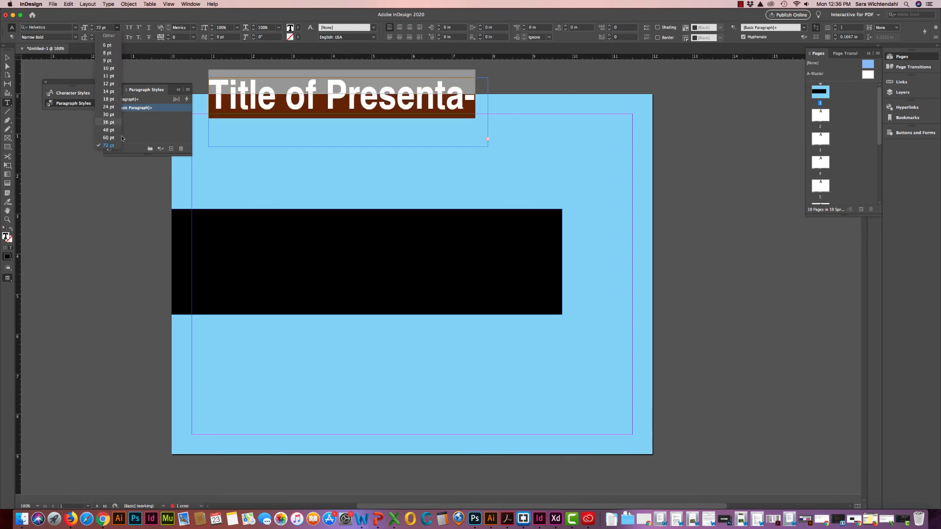
pyautogui.click(108, 138)
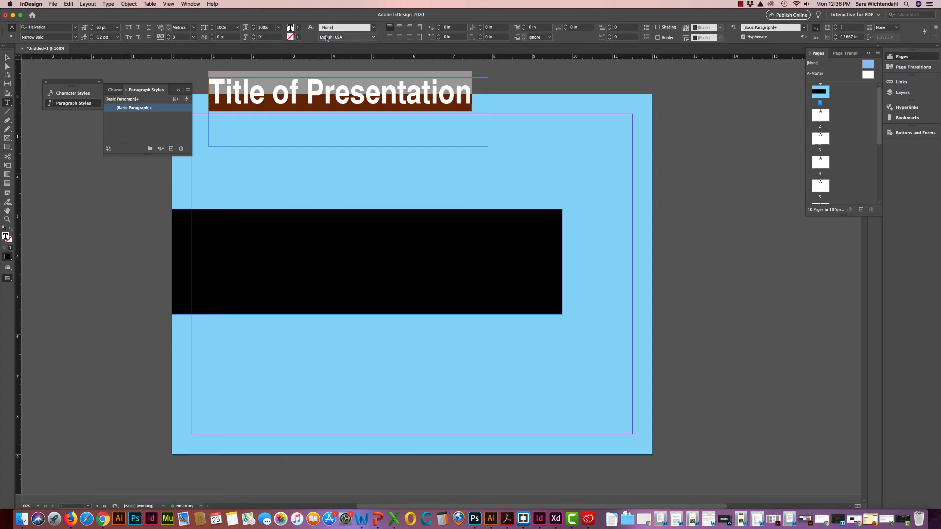
pyautogui.click(298, 27)
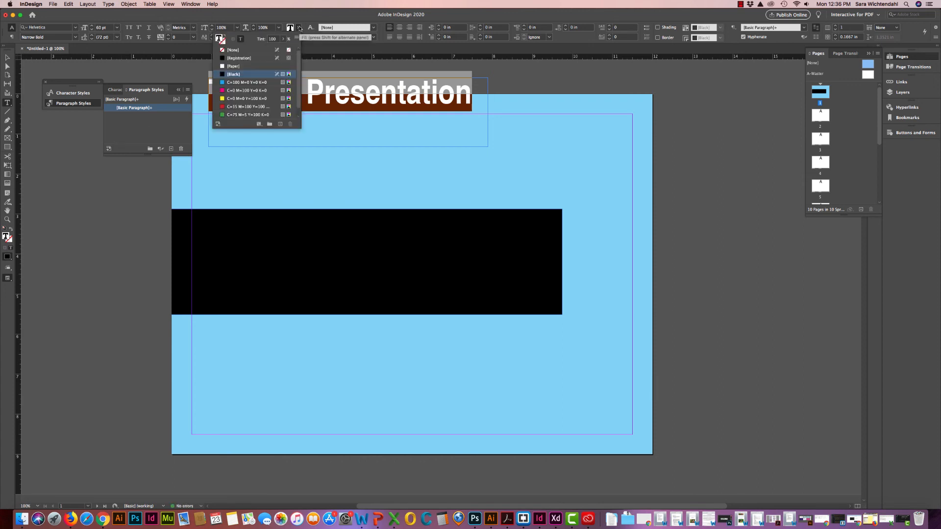
pyautogui.click(262, 66)
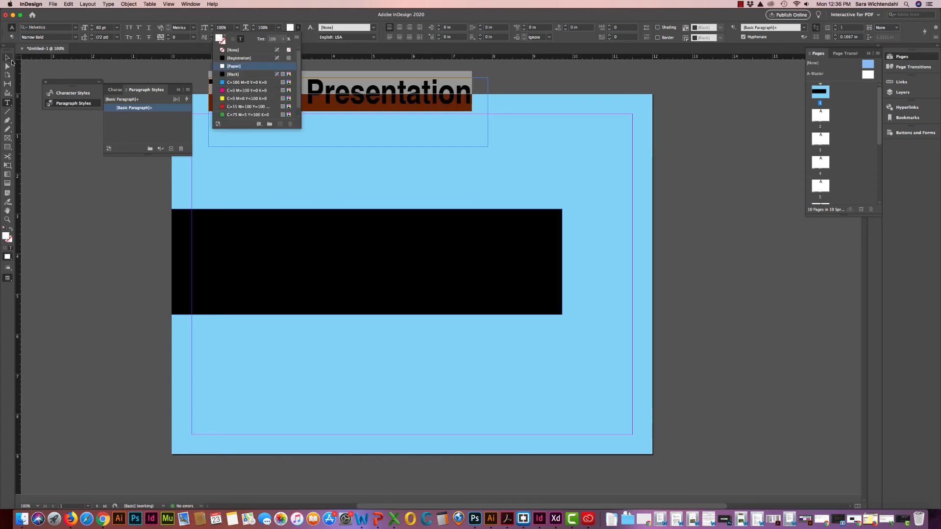
# - Move the title frame onto the black bar against the left margin and shorten its height to about 0.94 in
pyautogui.click(7, 58)
pyautogui.moveTo(255, 102); pyautogui.dragTo(239, 260)
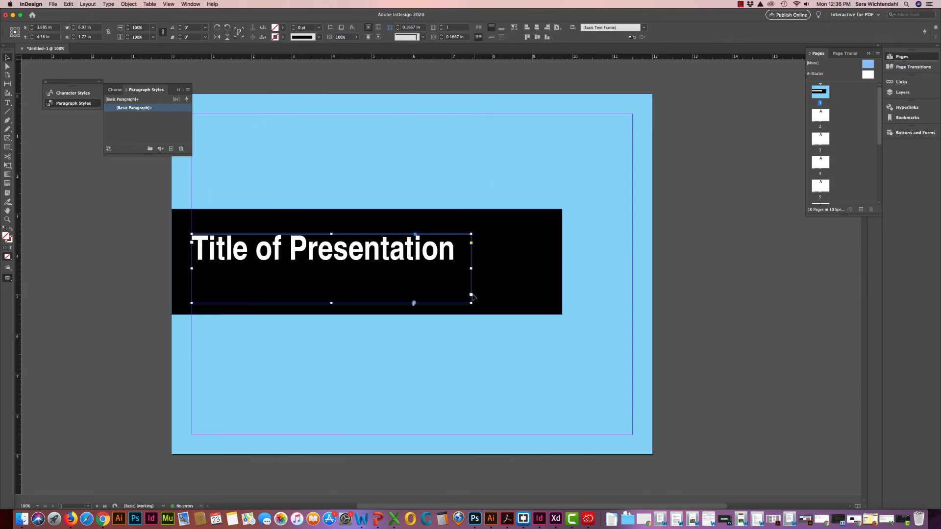
pyautogui.moveTo(331, 302); pyautogui.dragTo(331, 272)
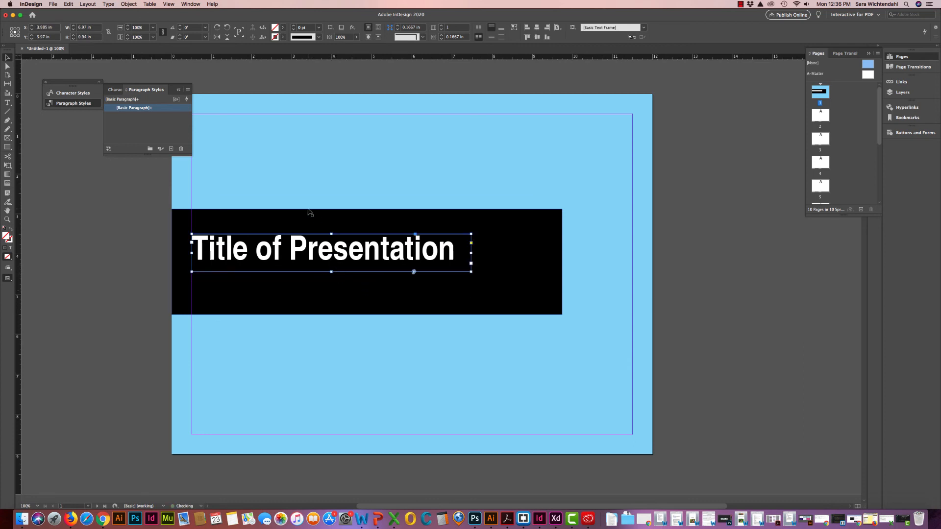
pyautogui.click(49, 170)
# - Create a small text frame above the page's top edge and enter "Subtitle or other information"
pyautogui.click(7, 102)
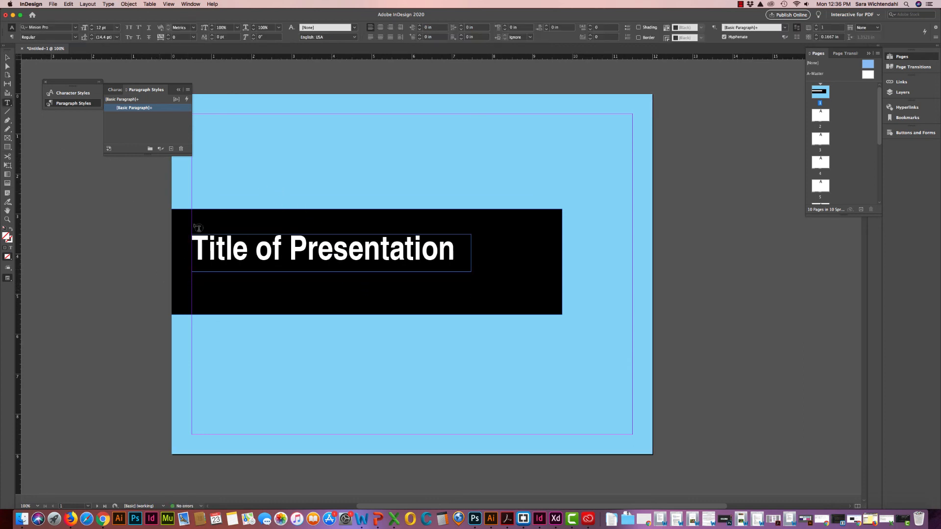
pyautogui.moveTo(217, 79)
pyautogui.mouseDown()
pyautogui.moveTo(369, 105)
pyautogui.moveTo(416, 96)
pyautogui.mouseUp()
pyautogui.write('Subtitle or other information')
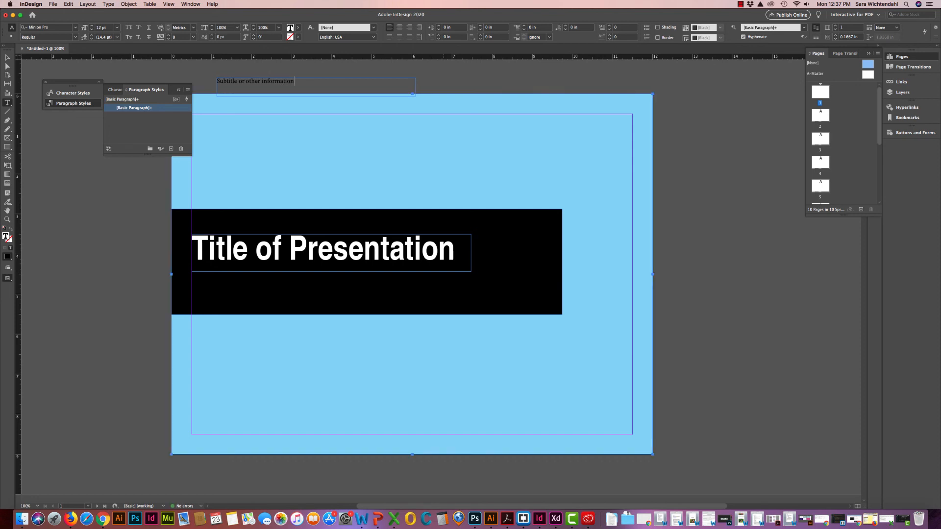
# - Format the subtitle text in Helvetica Neue Bold Italic at 36 pt
pyautogui.press('super+a')
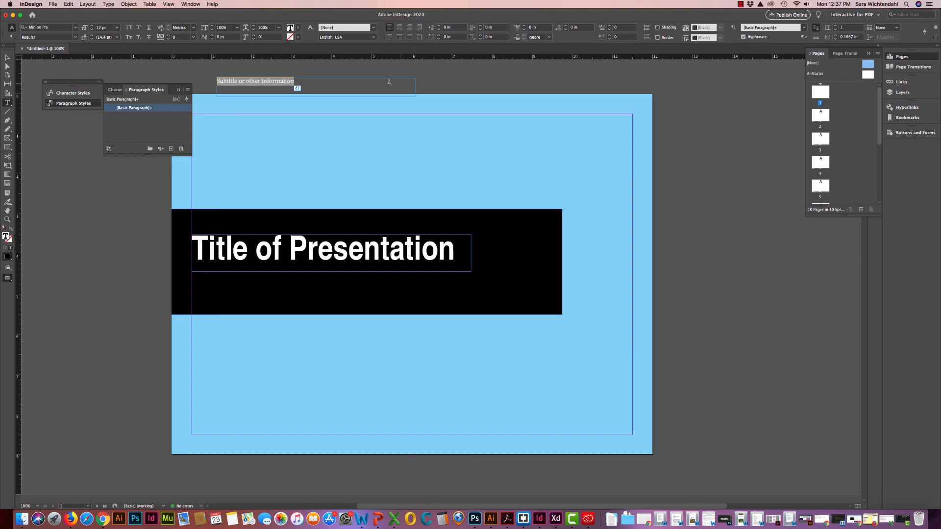
pyautogui.click(54, 29)
pyautogui.write('he')
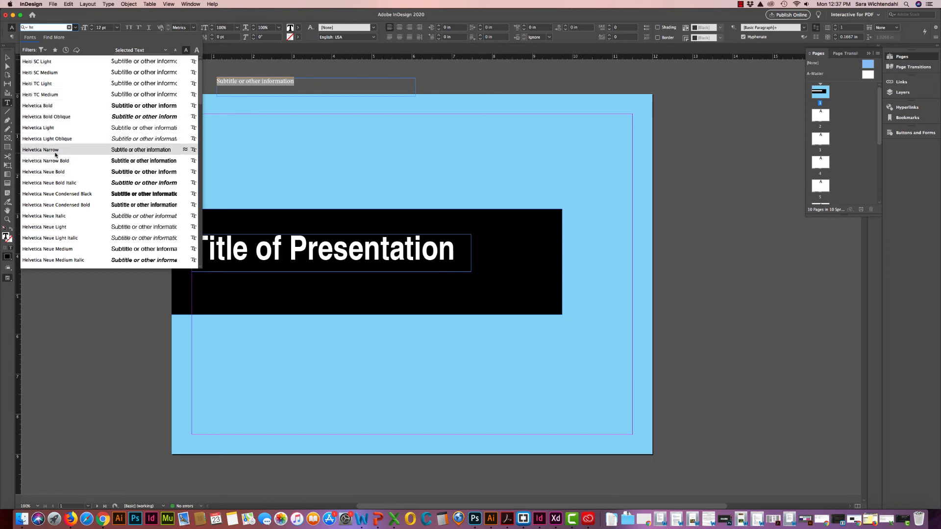
pyautogui.click(73, 183)
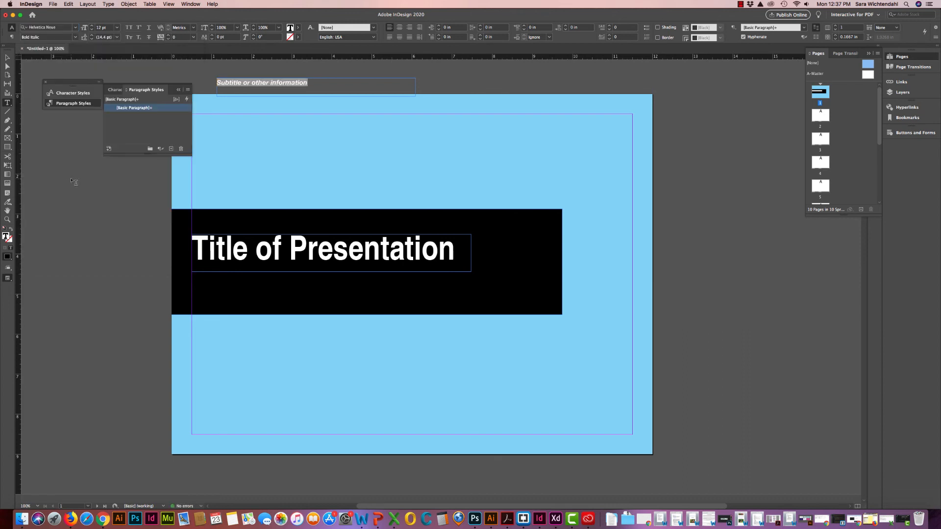
pyautogui.click(118, 28)
pyautogui.click(109, 123)
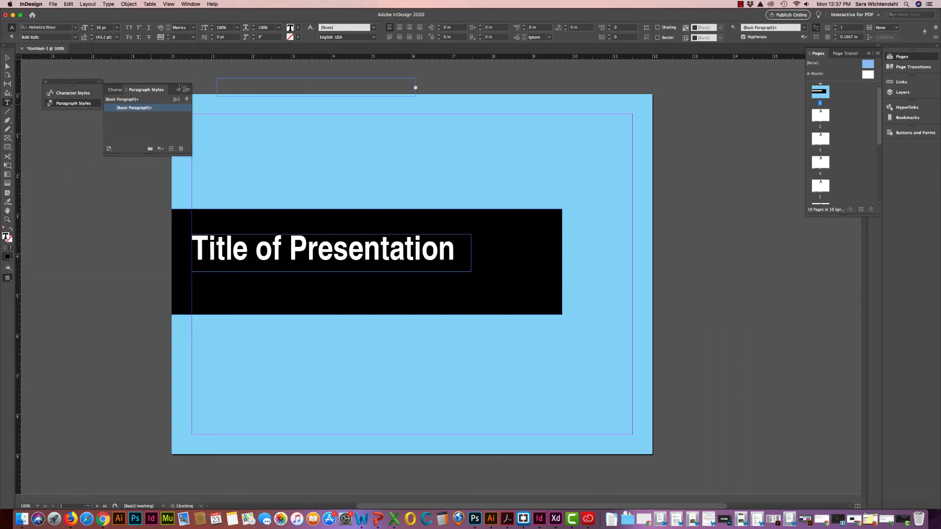
# - Colour the subtitle text [Paper] and place its frame, sized to about 7.42 by 0.94 in, on the black bar beneath the title
pyautogui.click(298, 37)
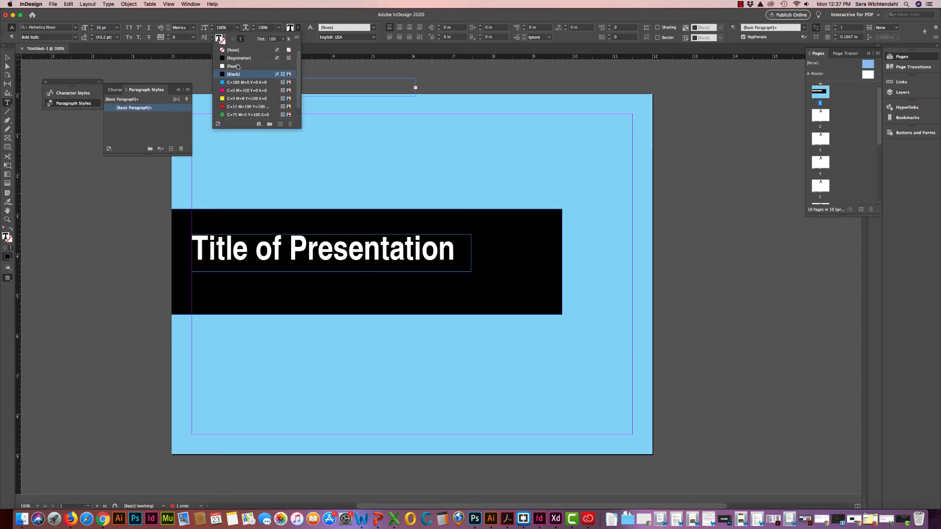
pyautogui.click(237, 66)
pyautogui.press('Escape')
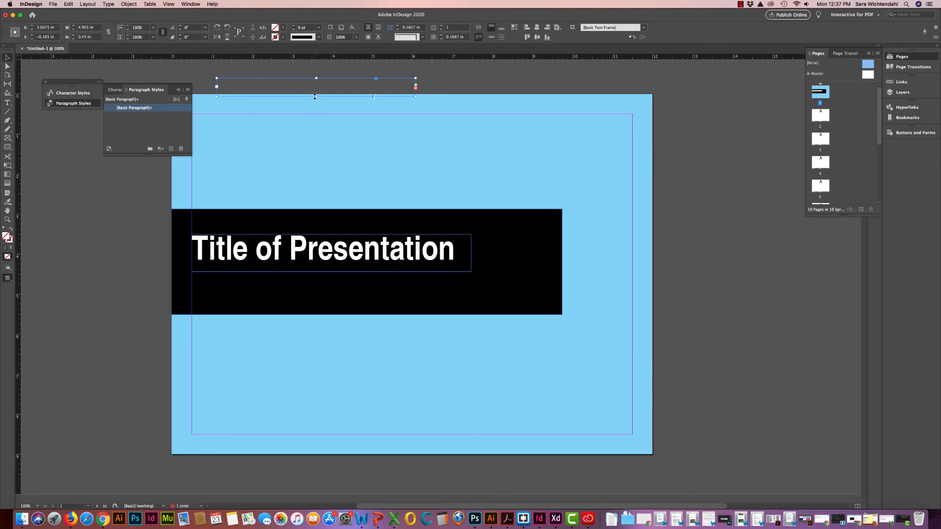
pyautogui.moveTo(315, 97); pyautogui.dragTo(253, 293)
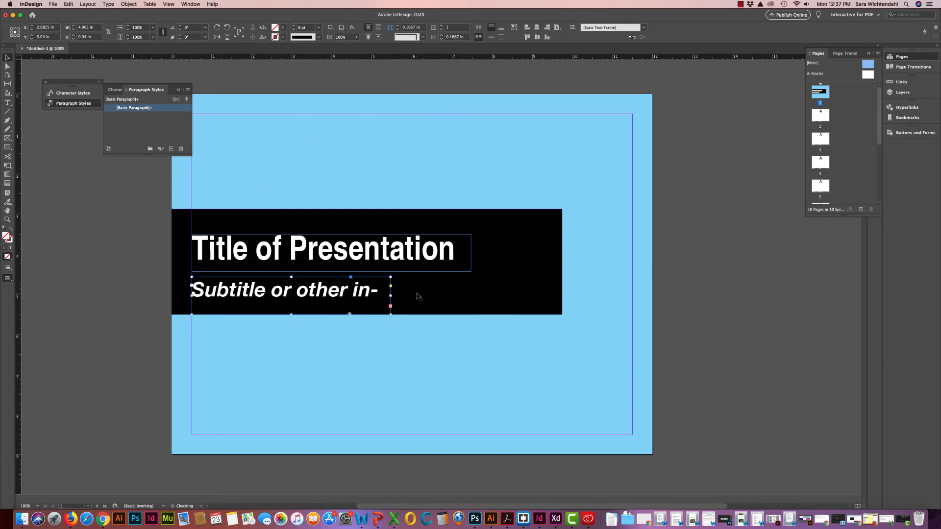
pyautogui.moveTo(391, 296); pyautogui.dragTo(489, 295)
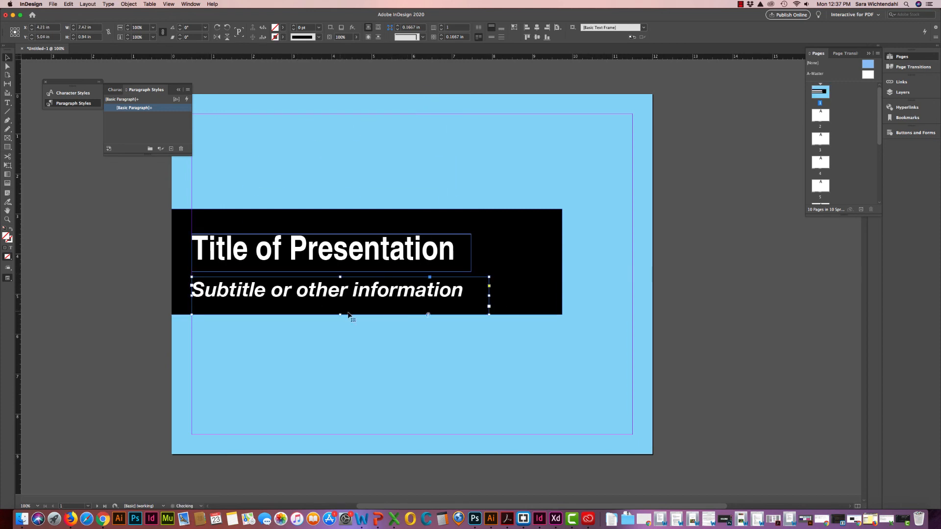
# - Create a paragraph style named "Subtitle" from the formatted subtitle text
pyautogui.doubleClick(359, 290)
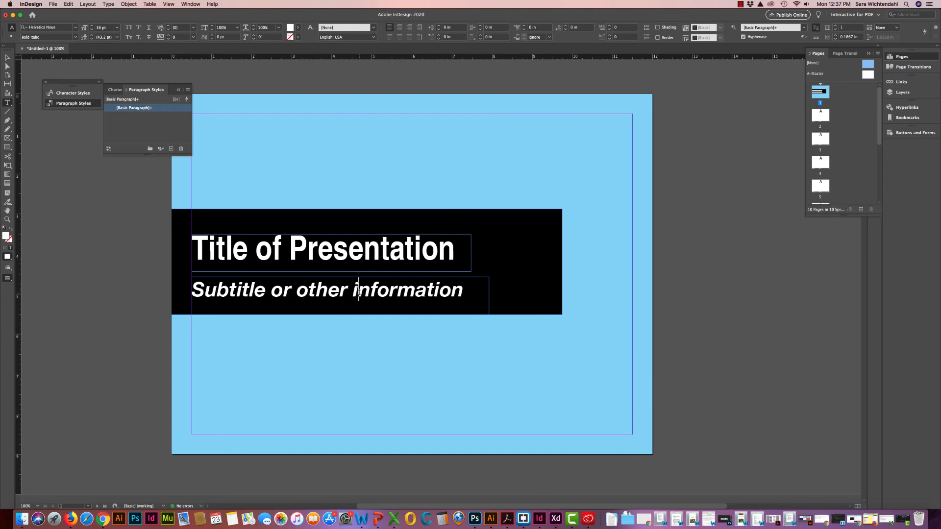
pyautogui.press('super+a')
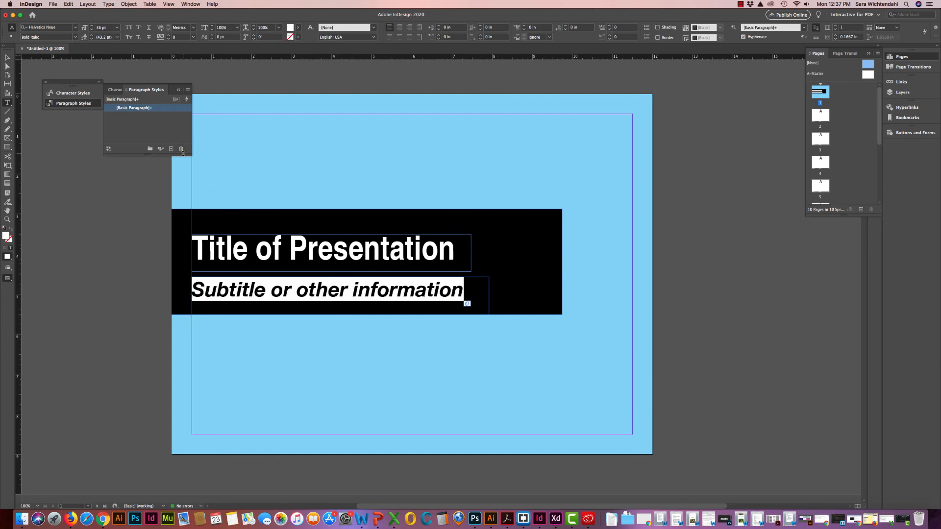
pyautogui.click(171, 149)
pyautogui.doubleClick(143, 116)
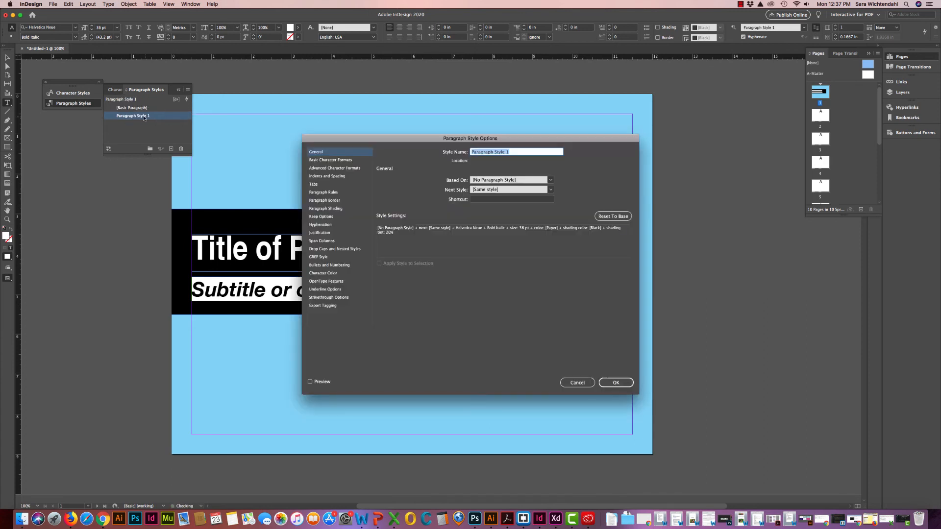
pyautogui.write('Subtitle')
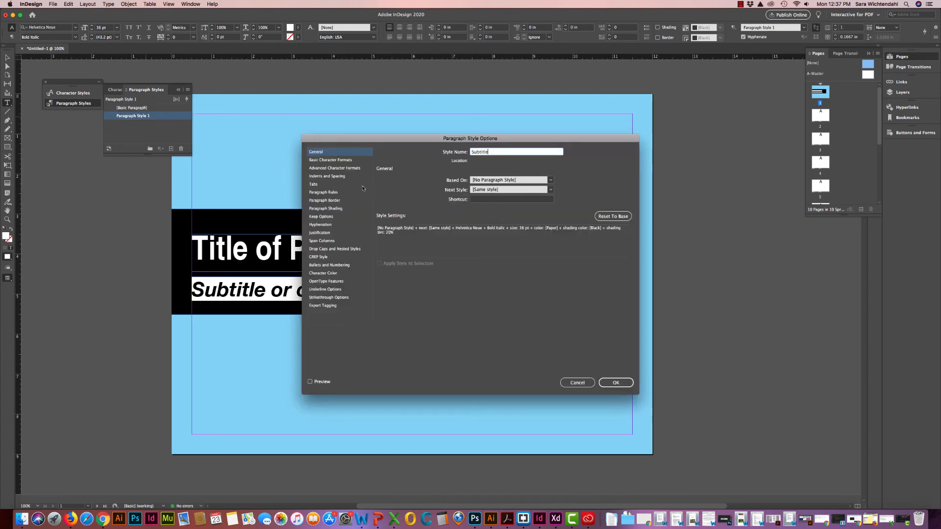
pyautogui.click(345, 160)
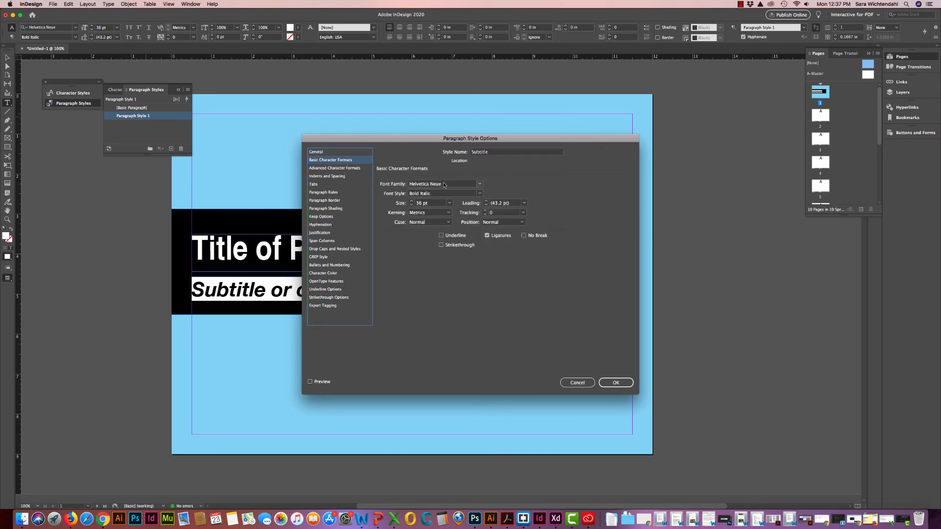
pyautogui.click(616, 385)
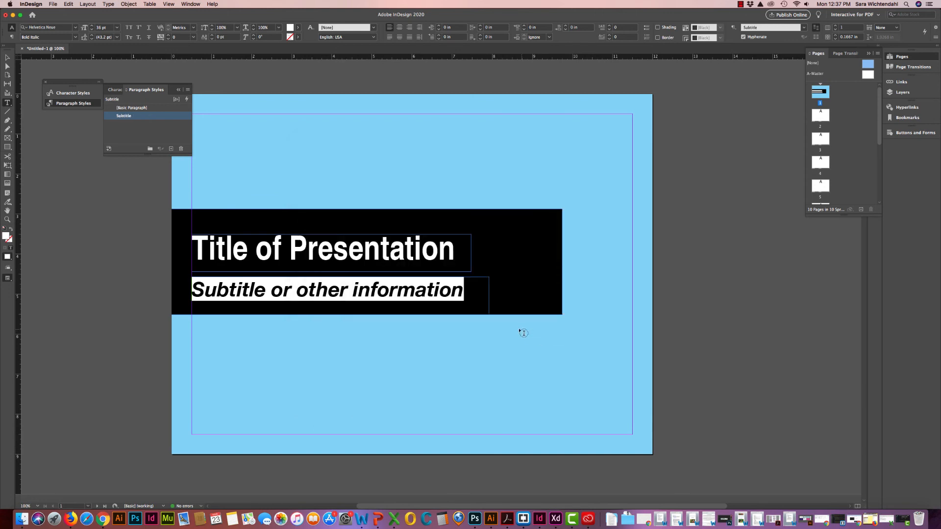
# - Create a paragraph style named "Title" from the formatted title text
pyautogui.click(288, 250)
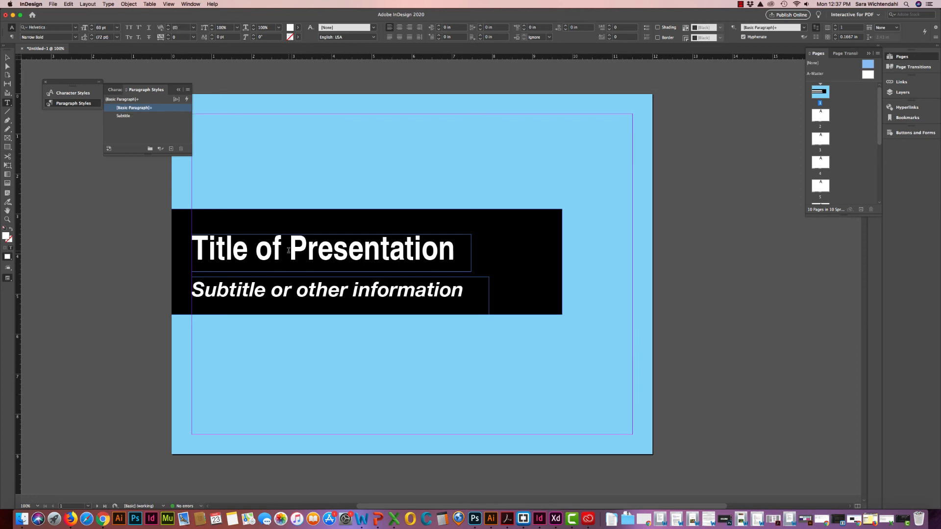
pyautogui.press('super+a')
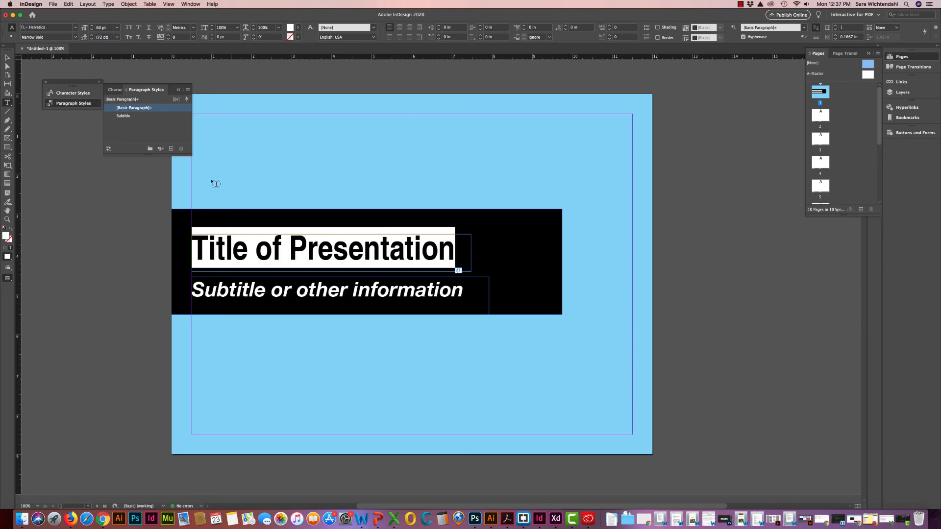
pyautogui.click(170, 148)
pyautogui.doubleClick(177, 117)
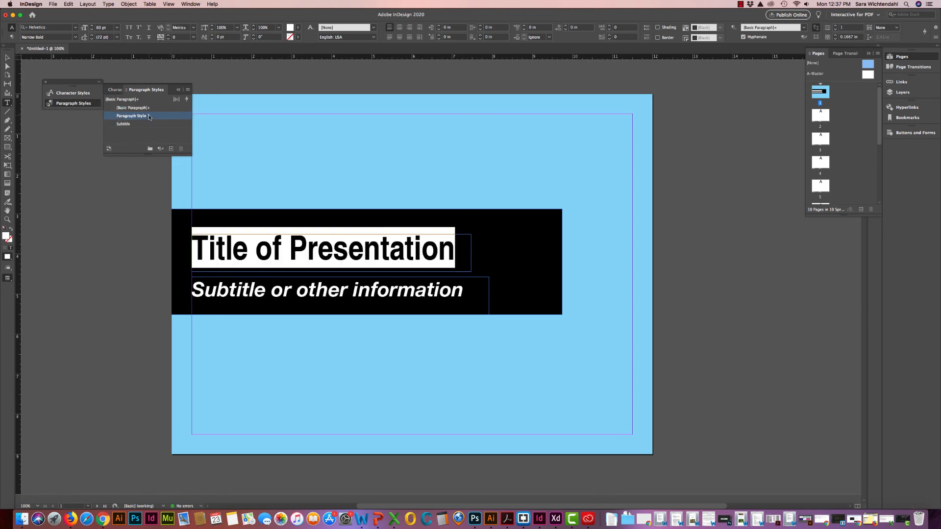
pyautogui.write('Title')
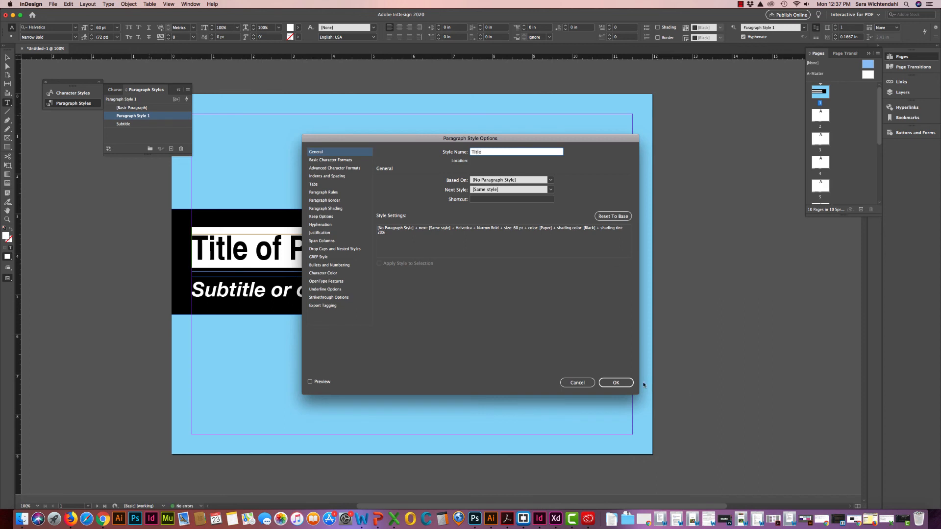
pyautogui.click(616, 383)
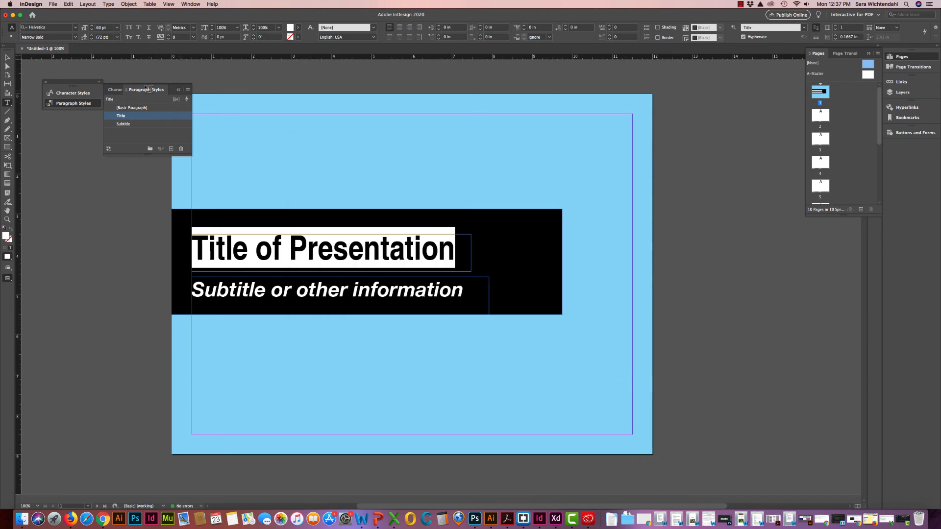
# - Create a small text frame above the page's top edge and enter "My Name or Clients Name"
pyautogui.click(7, 57)
pyautogui.click(101, 274)
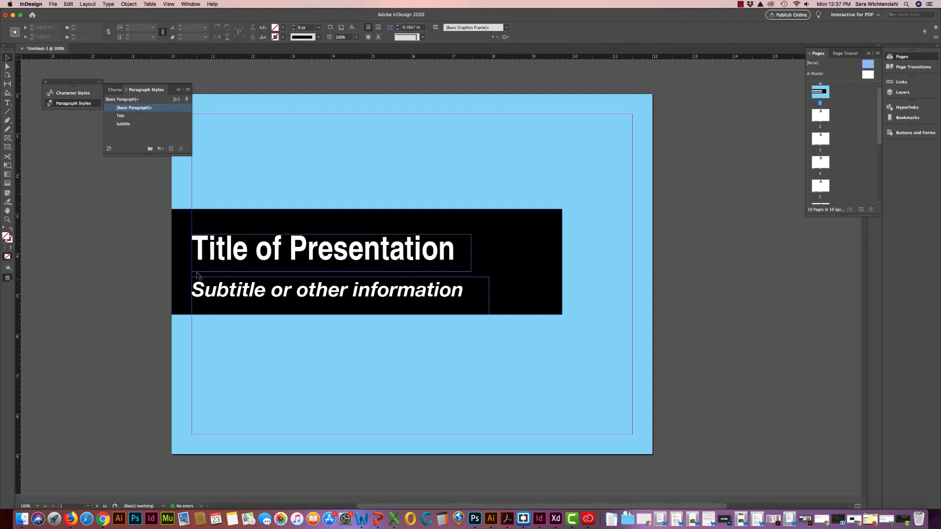
pyautogui.click(7, 103)
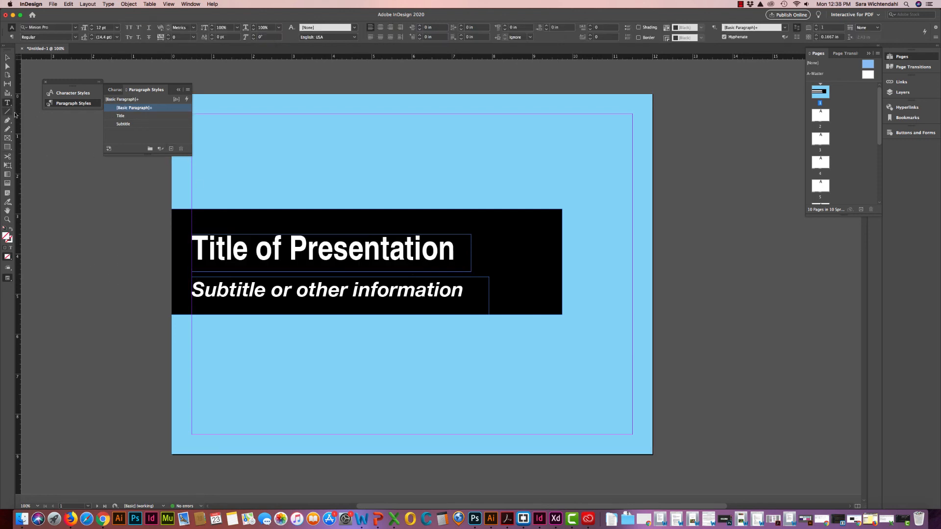
pyautogui.moveTo(332, 69); pyautogui.dragTo(475, 83)
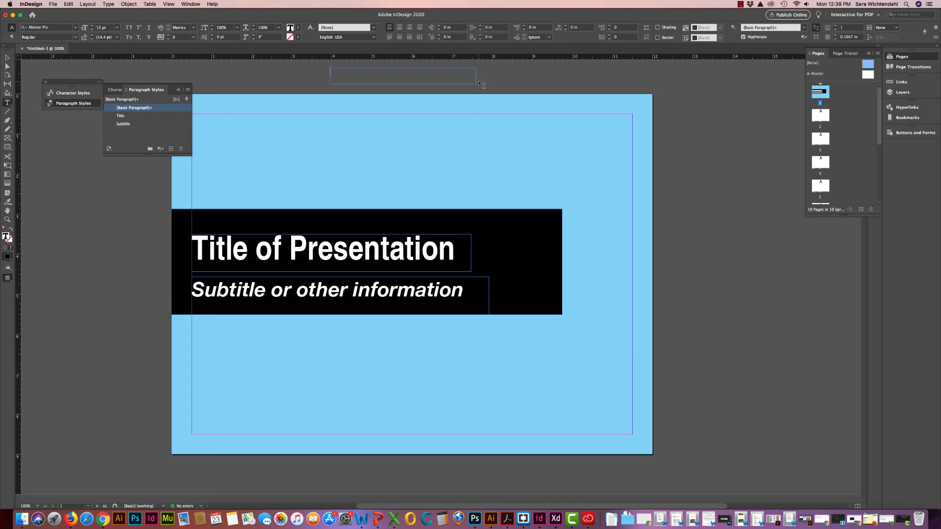
pyautogui.write('My Name or Clients Name')
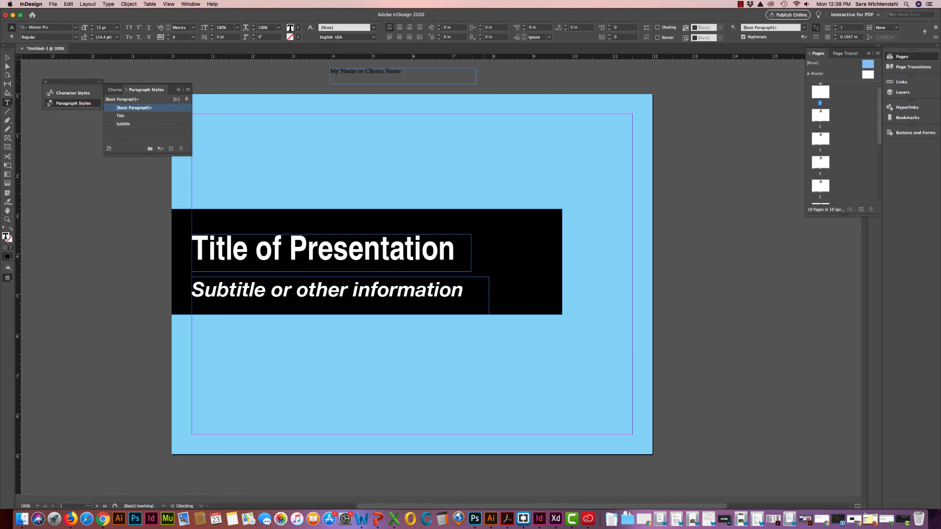
# - Format the name text in Helvetica Light at 14 pt
pyautogui.press('super+a')
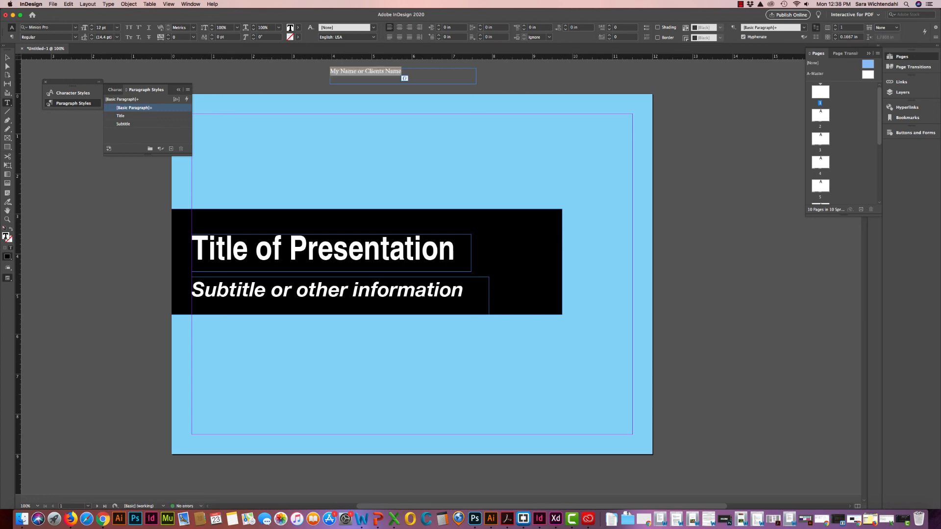
pyautogui.click(49, 27)
pyautogui.write('hel')
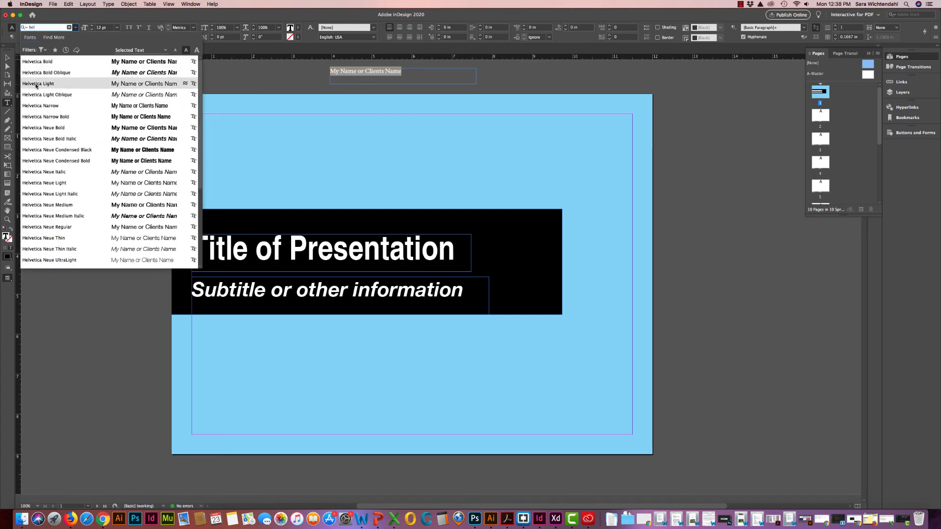
pyautogui.click(36, 85)
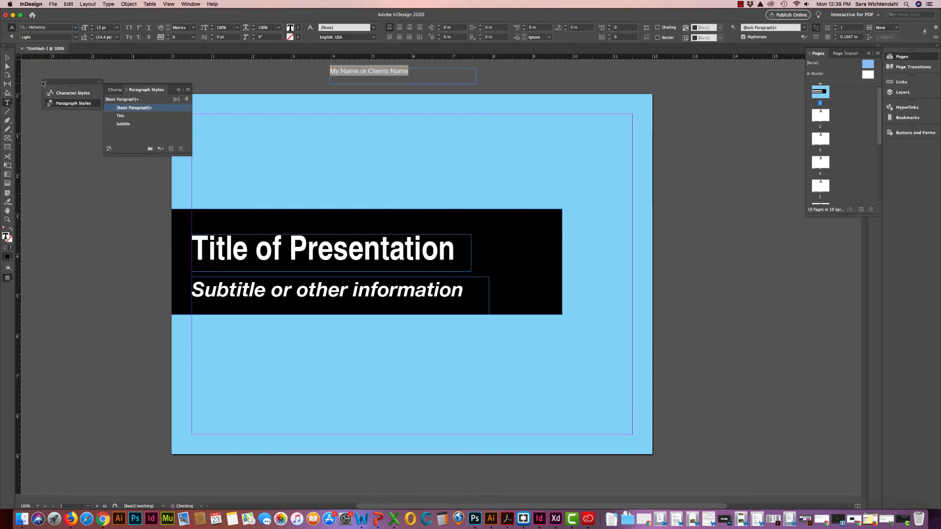
pyautogui.click(118, 27)
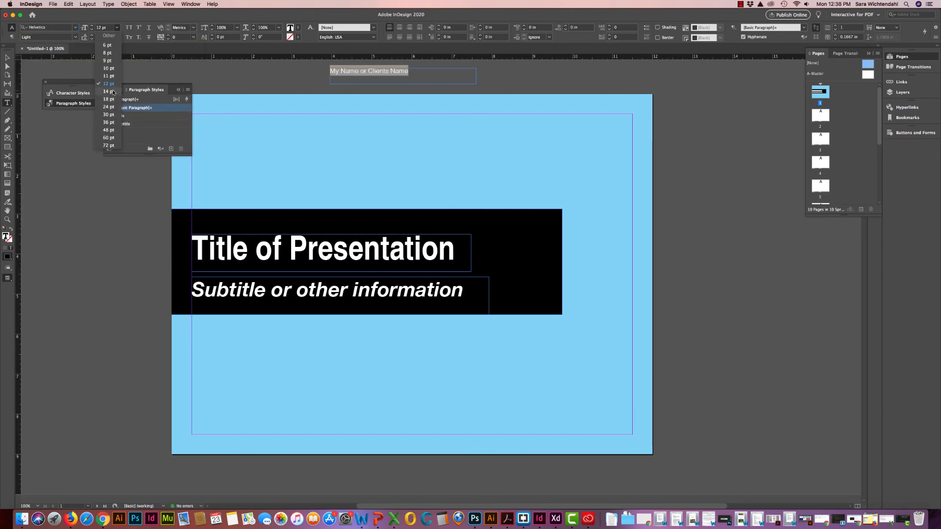
pyautogui.click(108, 91)
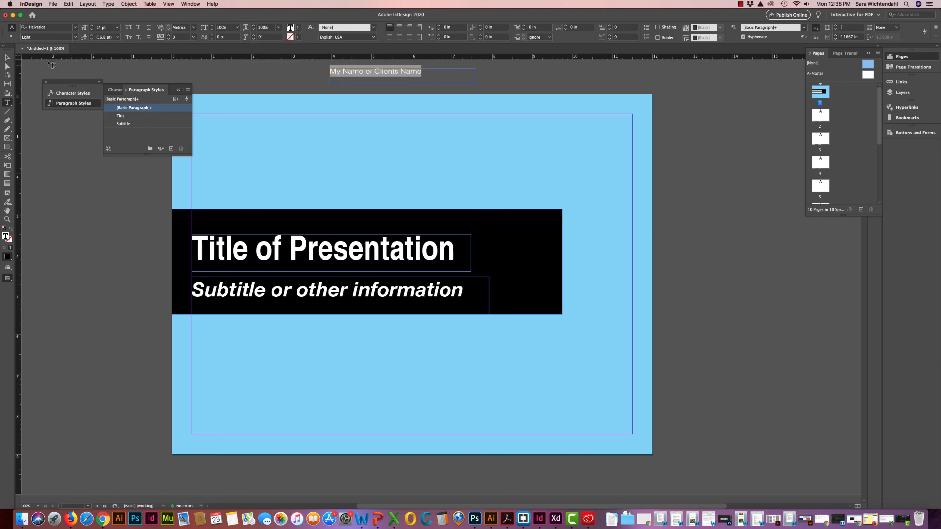
# - Move the name frame to the lower part of the page, flush with the right margin
pyautogui.press('Escape')
pyautogui.moveTo(373, 66); pyautogui.dragTo(530, 392)
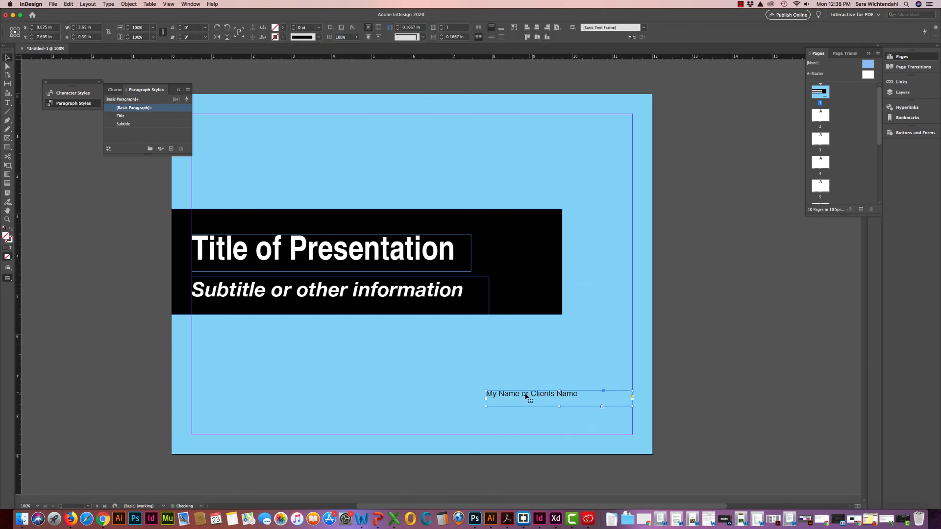
pyautogui.click(686, 391)
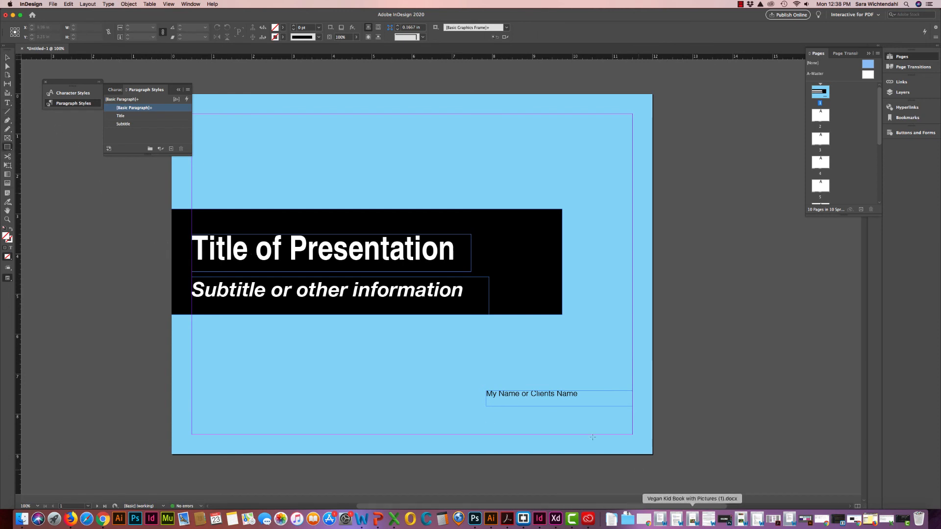
# - Draw a rectangle about 4.2 by 0.6 in over the name frame, reaching the page's right edge, and fill it with [Black]
pyautogui.moveTo(484, 408)
pyautogui.mouseDown()
pyautogui.moveTo(698, 375)
pyautogui.moveTo(649, 383)
pyautogui.moveTo(667, 384)
pyautogui.moveTo(657, 382)
pyautogui.mouseUp()
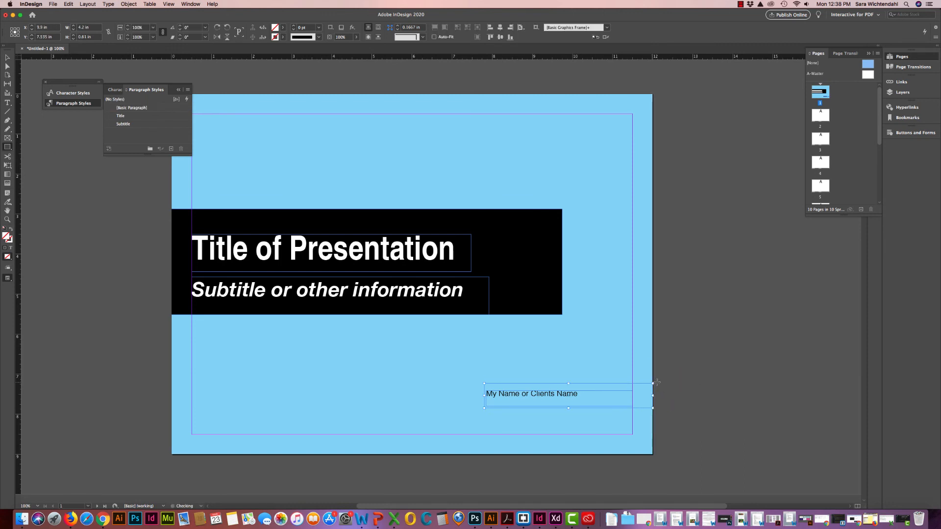
pyautogui.click(283, 28)
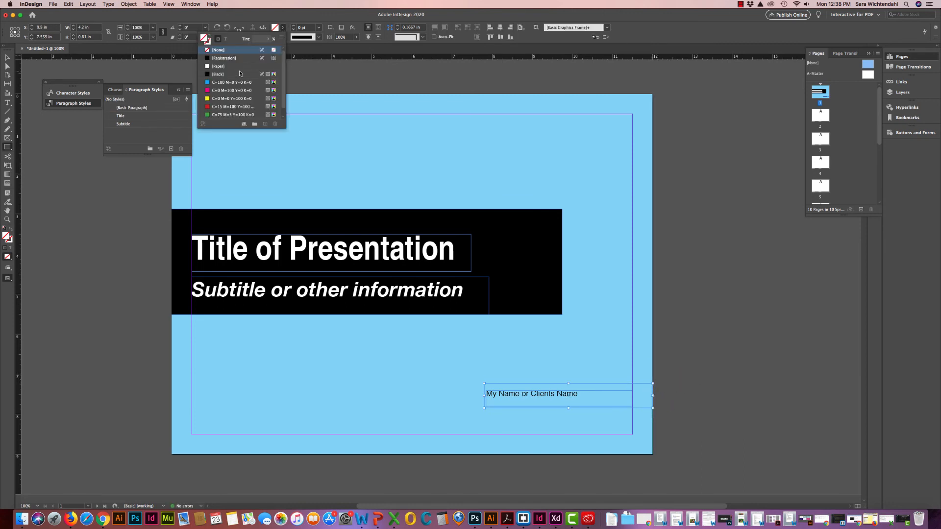
pyautogui.click(239, 74)
# - Select the name text hidden behind the small black bar and colour it [Paper]
pyautogui.click(7, 57)
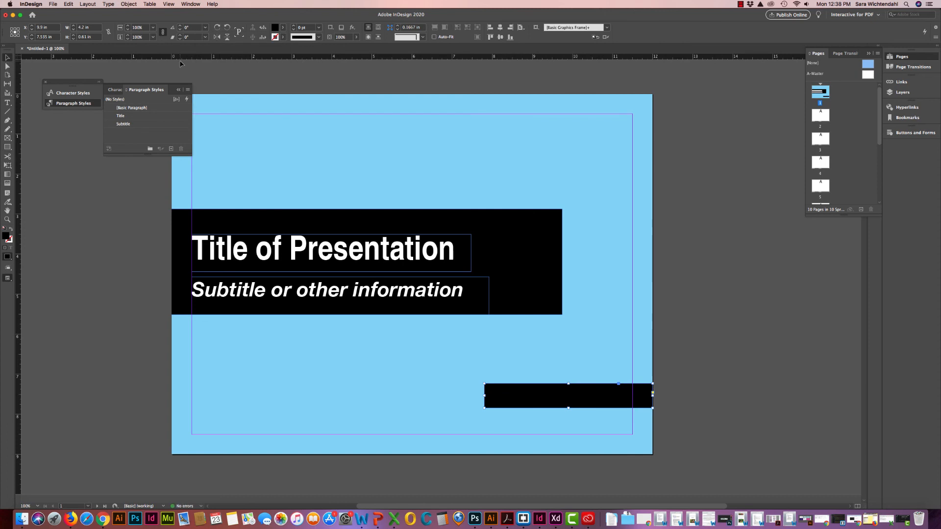
pyautogui.click(513, 399)
pyautogui.doubleClick(508, 396)
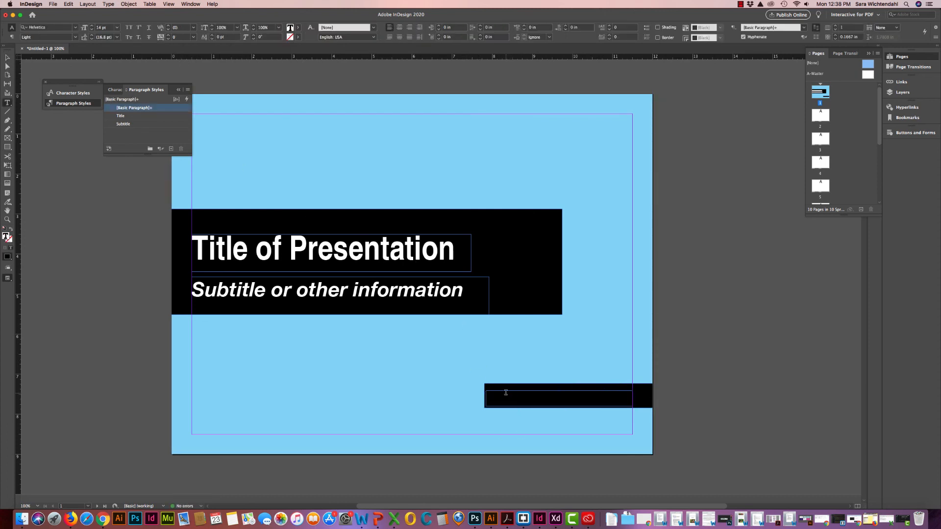
pyautogui.press('super+a')
pyautogui.click(299, 28)
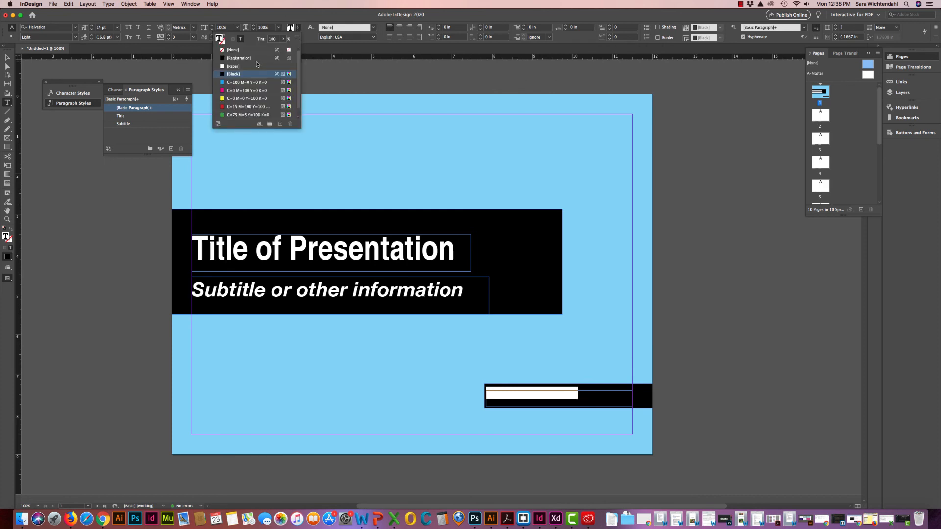
pyautogui.click(240, 66)
pyautogui.click(9, 57)
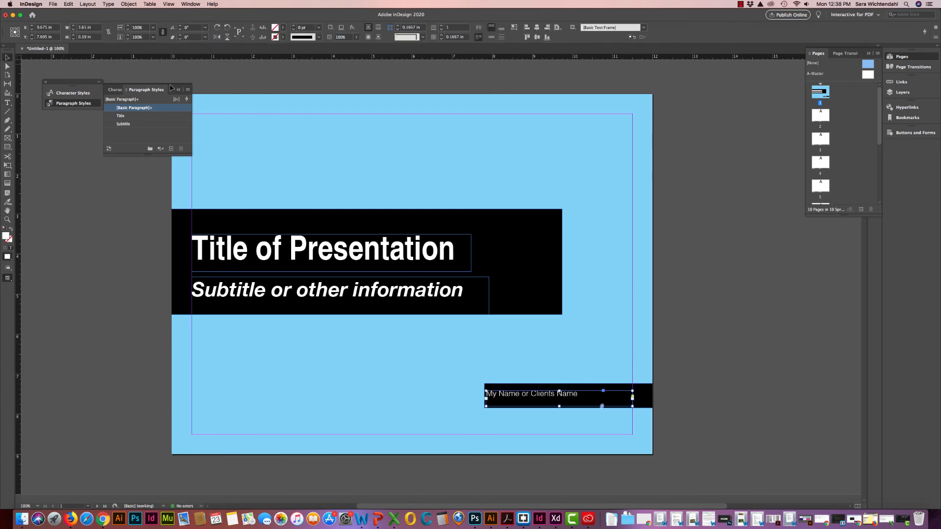
pyautogui.click(678, 382)
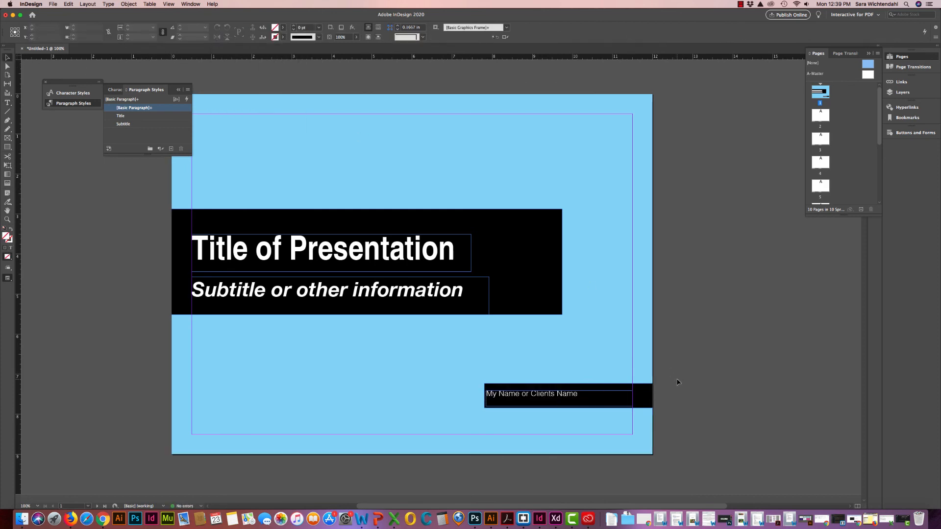
# - Shift the name frame slightly right and up so its text sits inside the small black bar's left edge
pyautogui.click(585, 394)
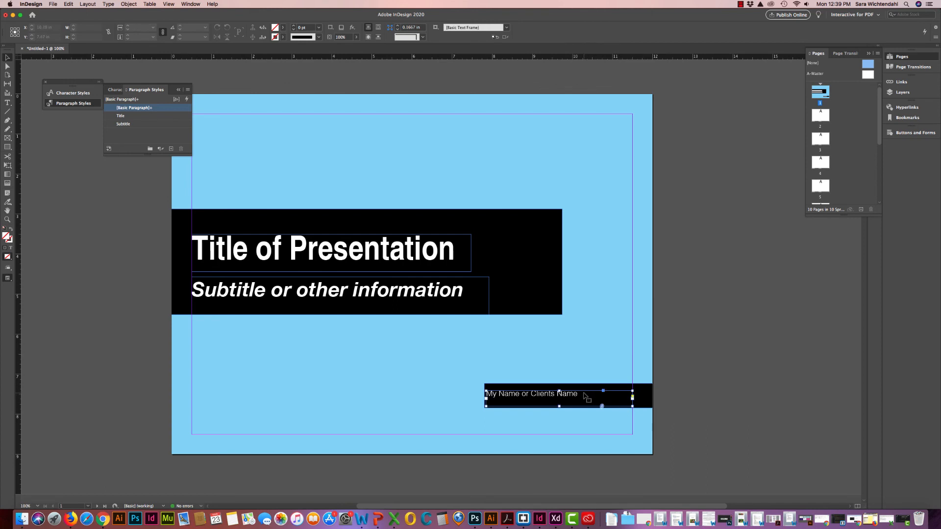
pyautogui.moveTo(584, 394); pyautogui.dragTo(591, 394)
pyautogui.click(645, 368)
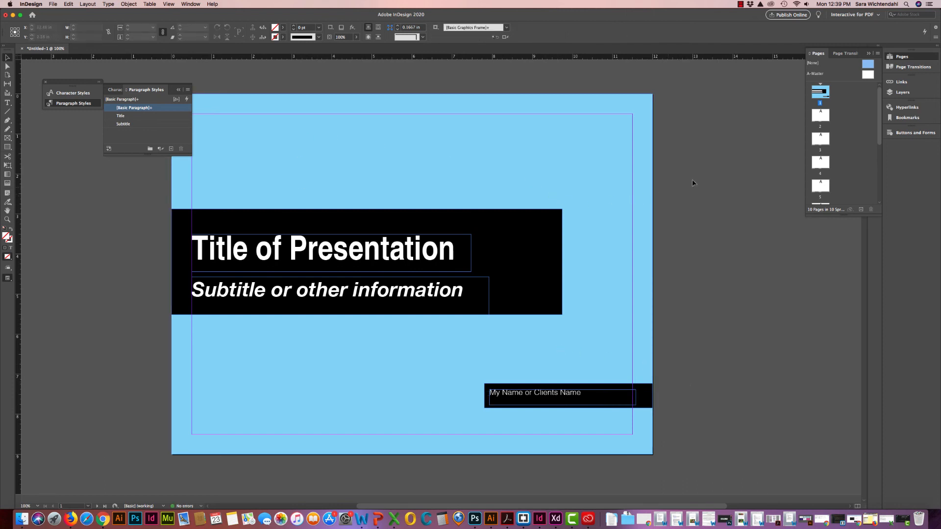
# - On page 2, add a text frame about 6 by 0.9 in at the margin reading "Table of Contents" and apply the Title paragraph style
pyautogui.click(820, 118)
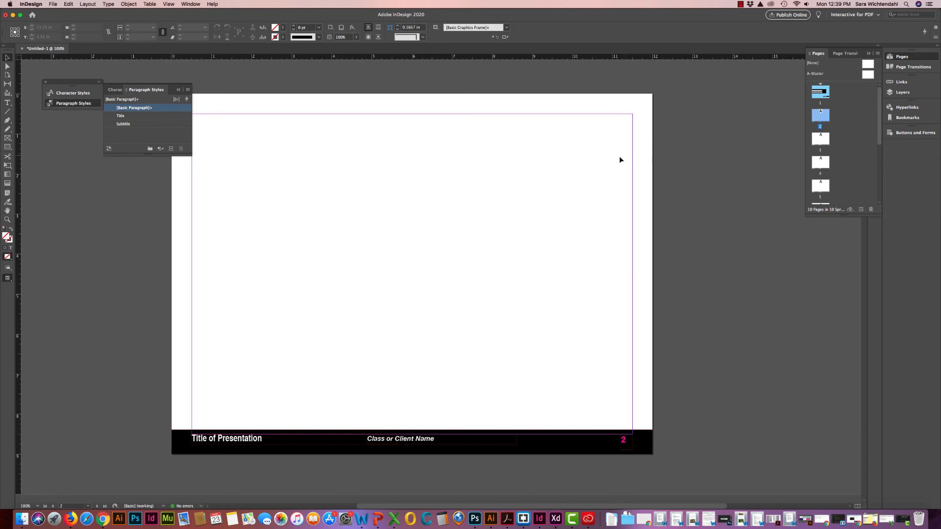
pyautogui.click(7, 103)
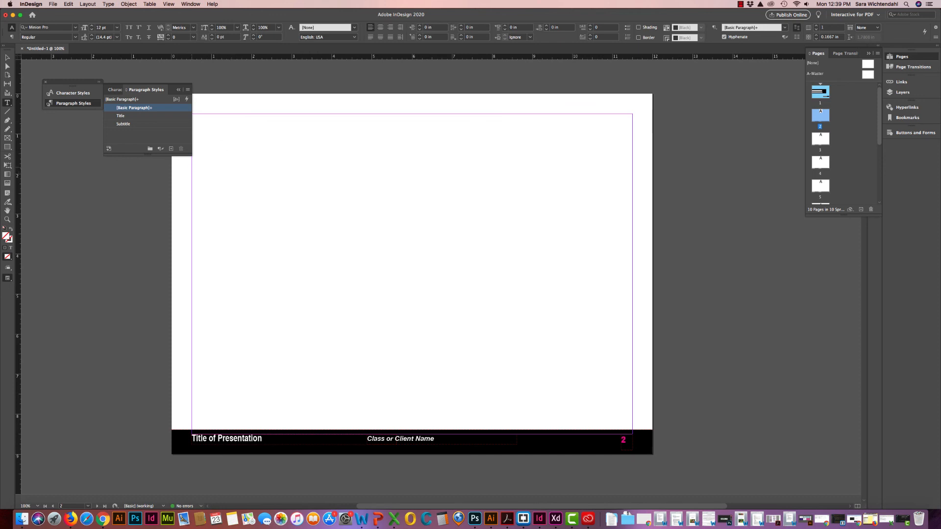
pyautogui.moveTo(192, 167); pyautogui.dragTo(432, 201)
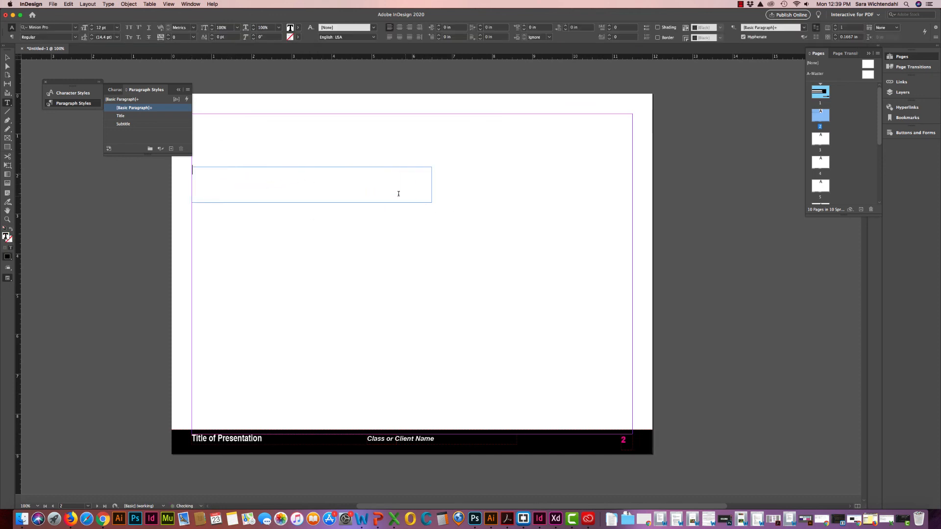
pyautogui.write('Table of Contents')
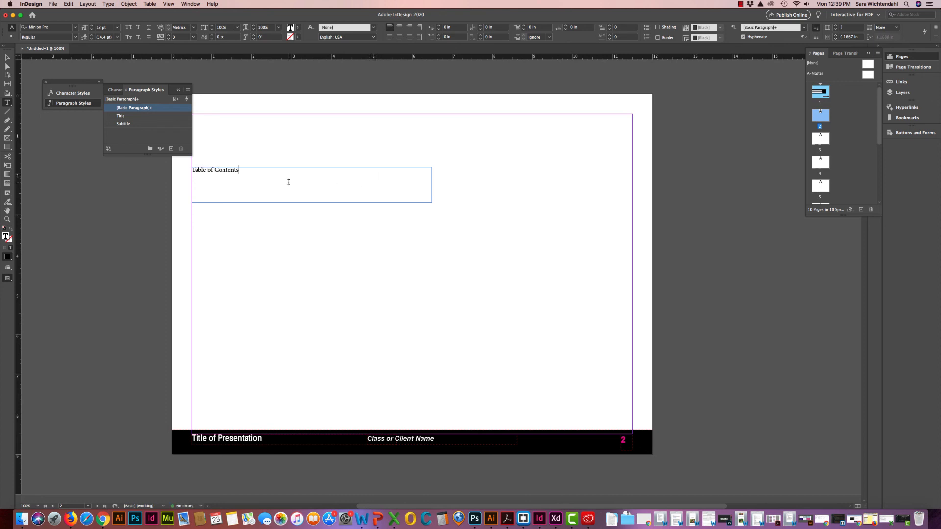
pyautogui.press('Escape')
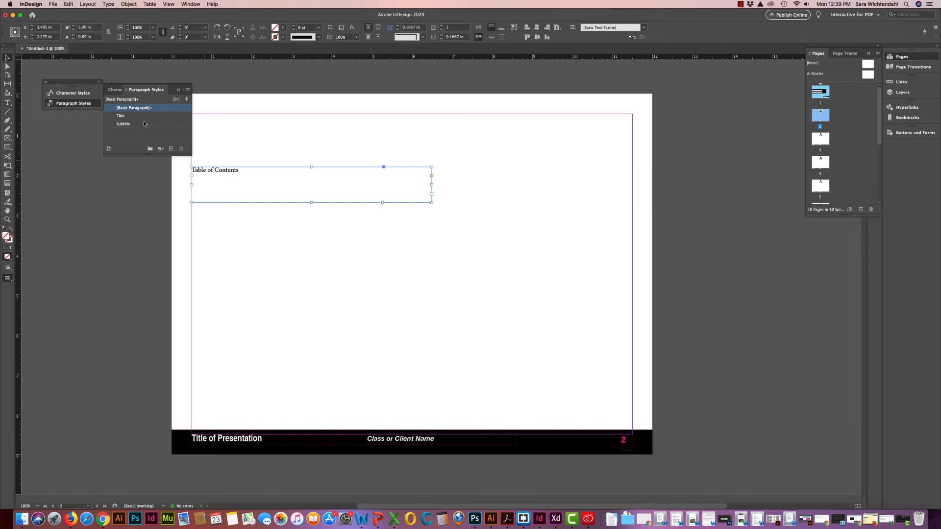
pyautogui.click(137, 116)
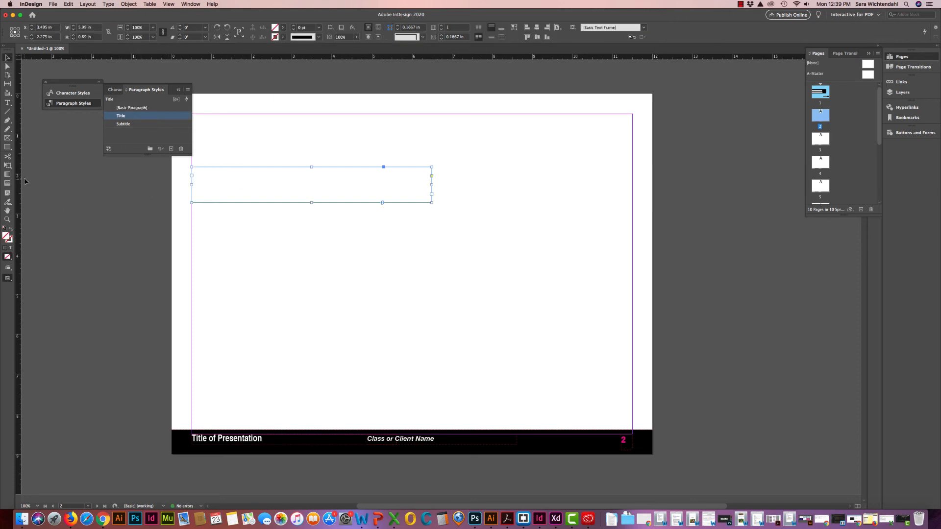
# - Draw a rectangle about 6.6 by 1.2 in around the heading frame, starting at the page's left edge, and fill it with [Black]
pyautogui.click(7, 147)
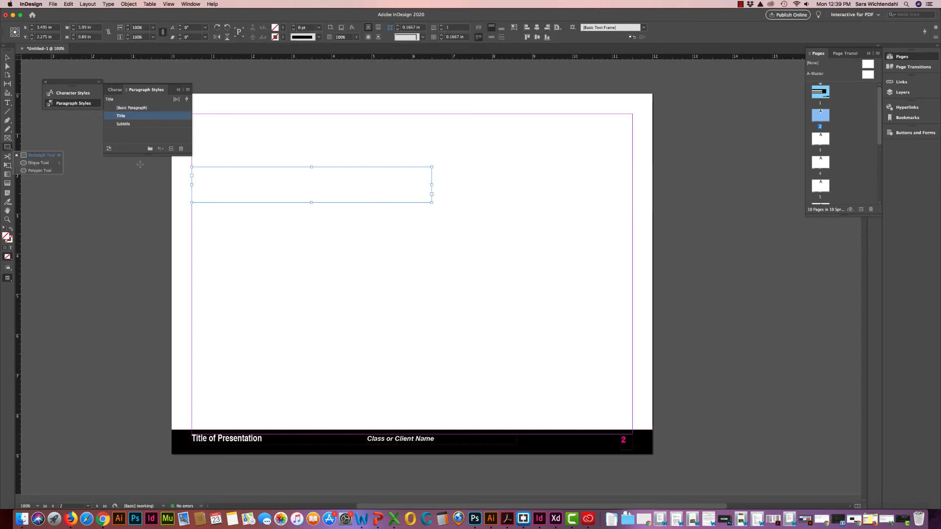
pyautogui.moveTo(172, 161); pyautogui.dragTo(438, 207)
pyautogui.click(282, 27)
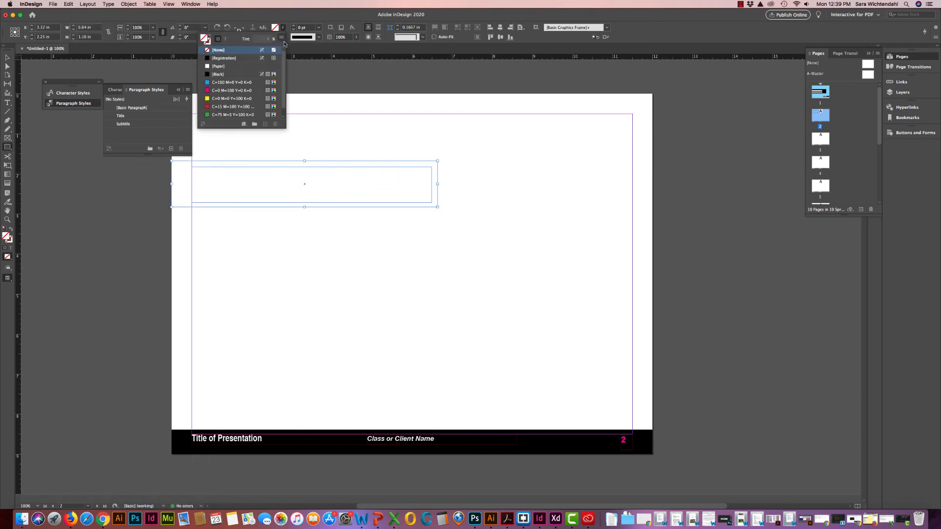
pyautogui.click(238, 75)
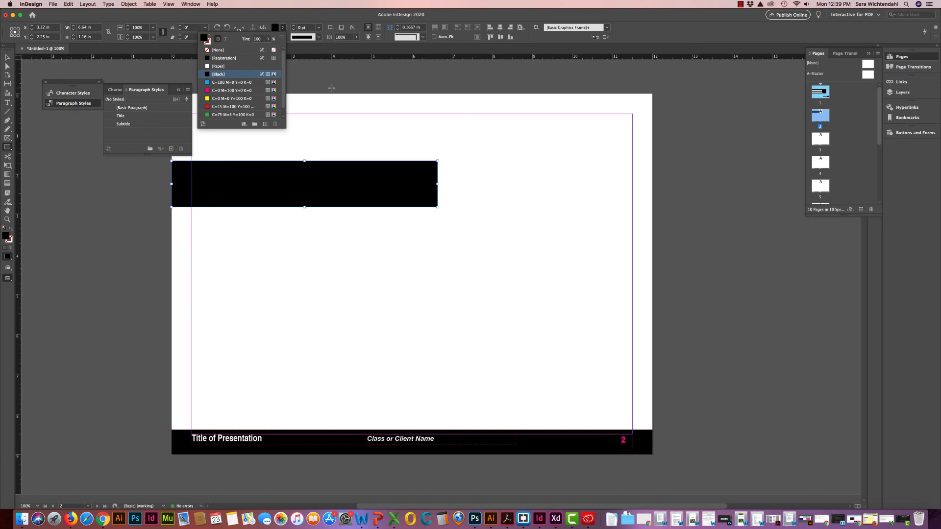
# - Send the black rectangle to the back, behind the Table of Contents heading text
pyautogui.click(7, 57)
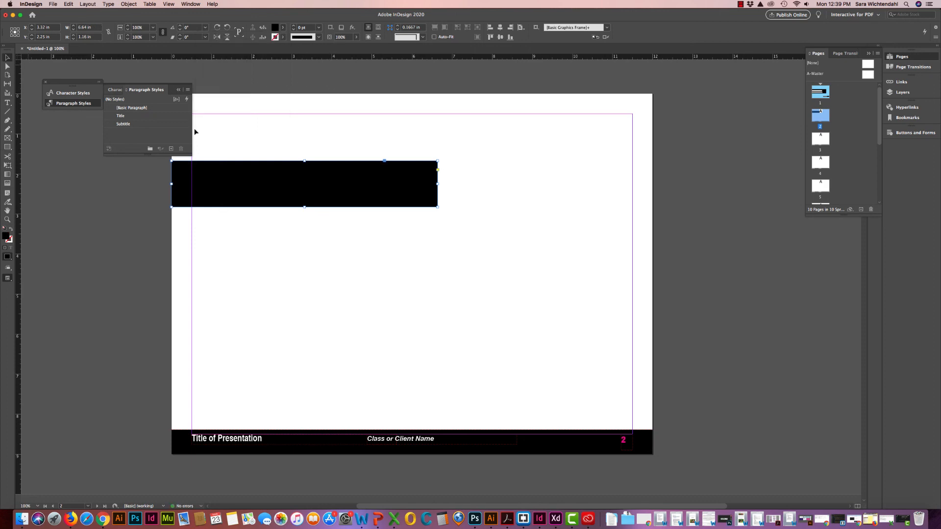
pyautogui.click(296, 143)
pyautogui.click(295, 171)
pyautogui.press('super+shift+[')
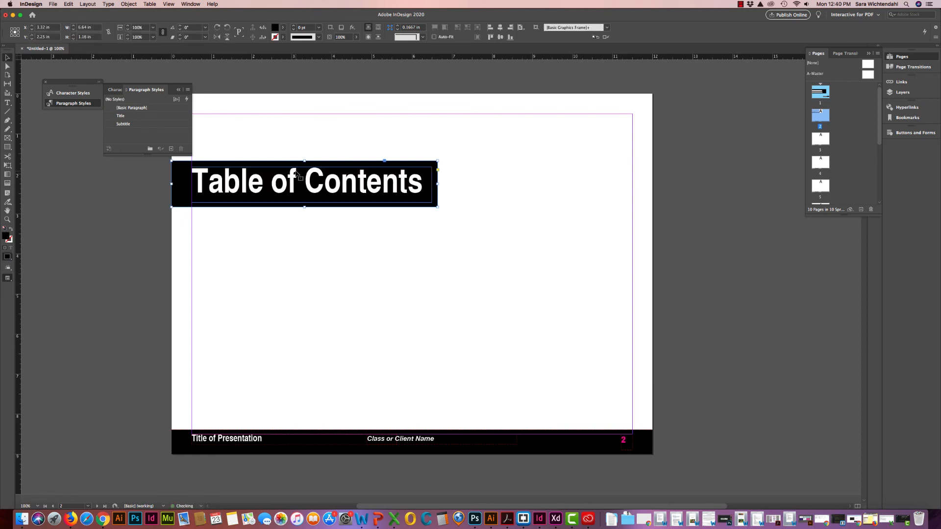
pyautogui.click(317, 142)
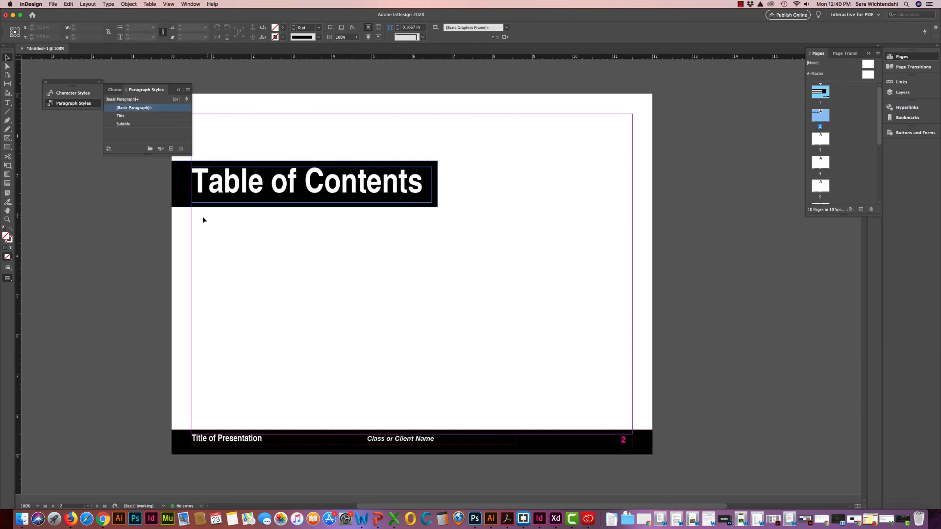
# - Move the heading and its black bar together up about 1 in, so they sit just below the top margin
pyautogui.moveTo(199, 217); pyautogui.dragTo(301, 153)
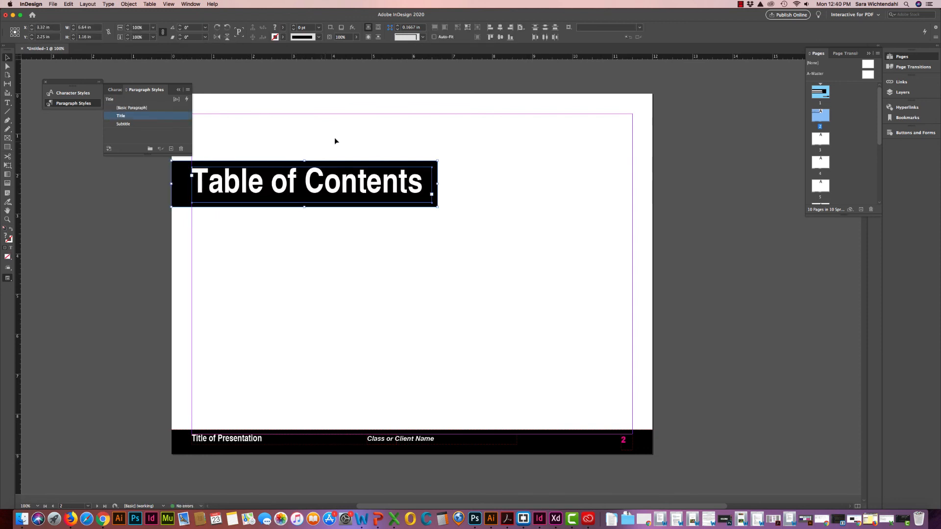
pyautogui.hotkey('shift', 'Up')
pyautogui.hotkey('shift', 'Up')
pyautogui.hotkey('shift', 'Up')
pyautogui.hotkey('shift', 'Up')
pyautogui.hotkey('shift', 'Up')
pyautogui.hotkey('shift', 'Up')
pyautogui.hotkey('shift', 'Up')
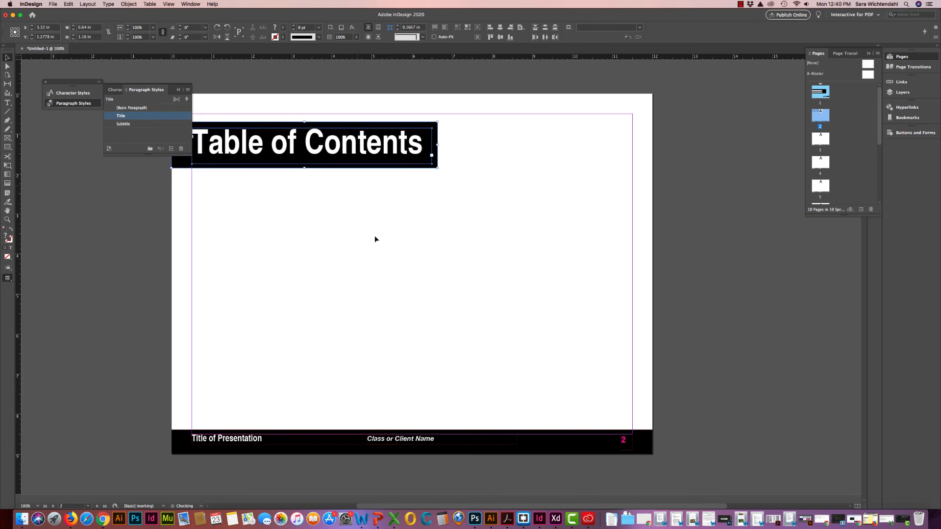
pyautogui.click(378, 256)
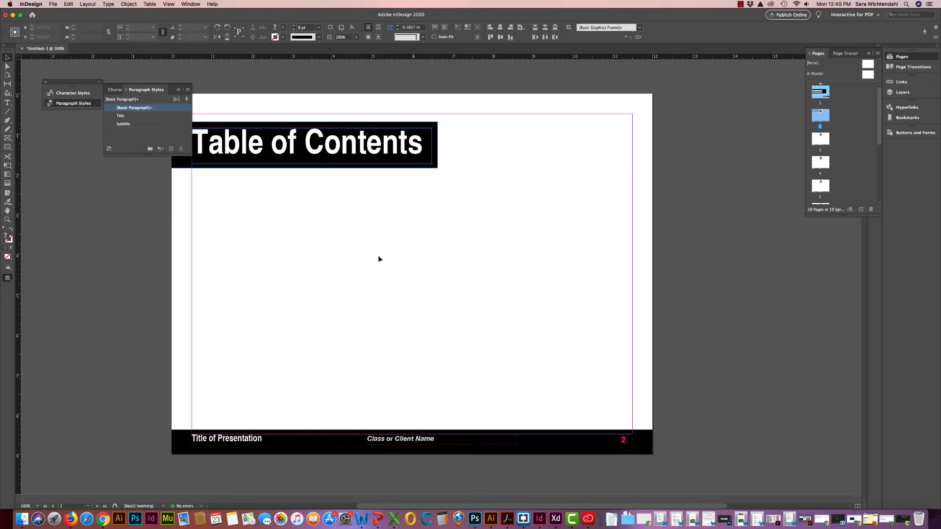
# - Cut the heading and its black bar from page 2 and paste them in place on A-Master
pyautogui.click(177, 91)
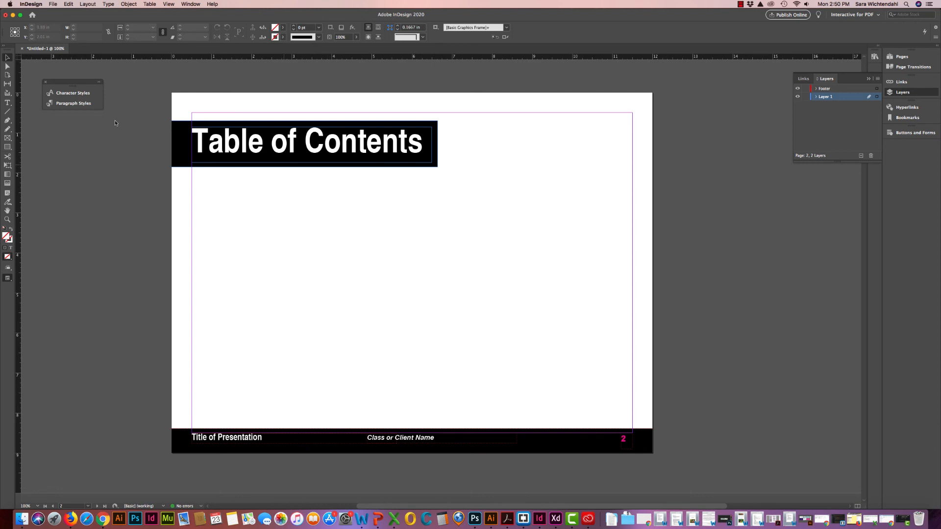
pyautogui.click(220, 152)
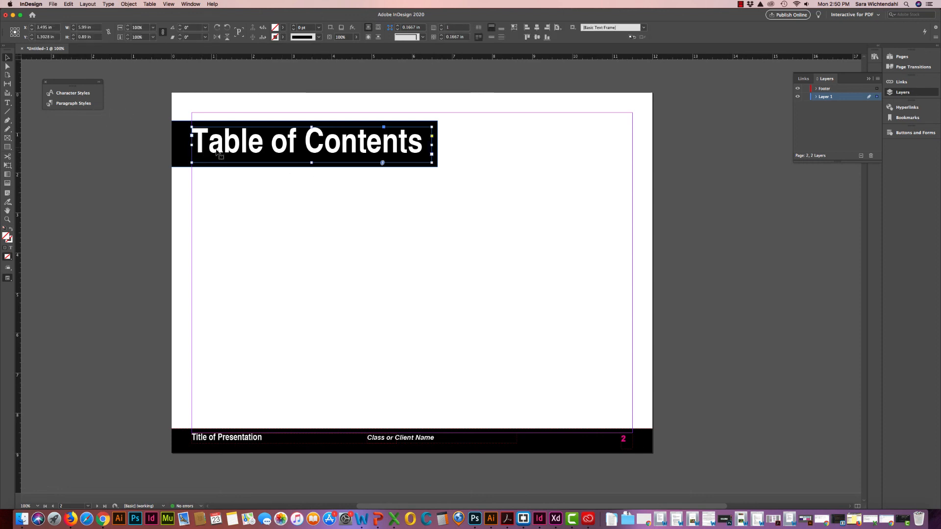
pyautogui.keyDown('shift'); pyautogui.click(186, 157); pyautogui.keyUp('shift')
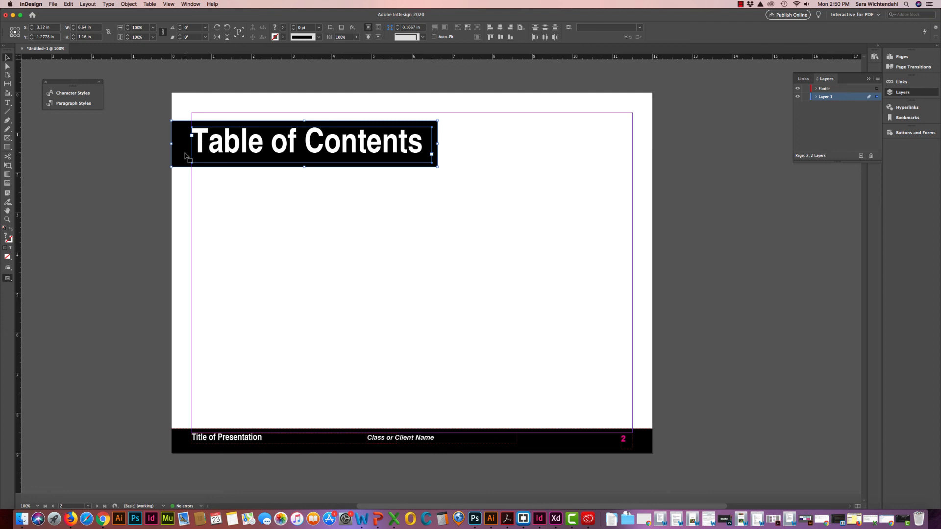
pyautogui.press('Delete')
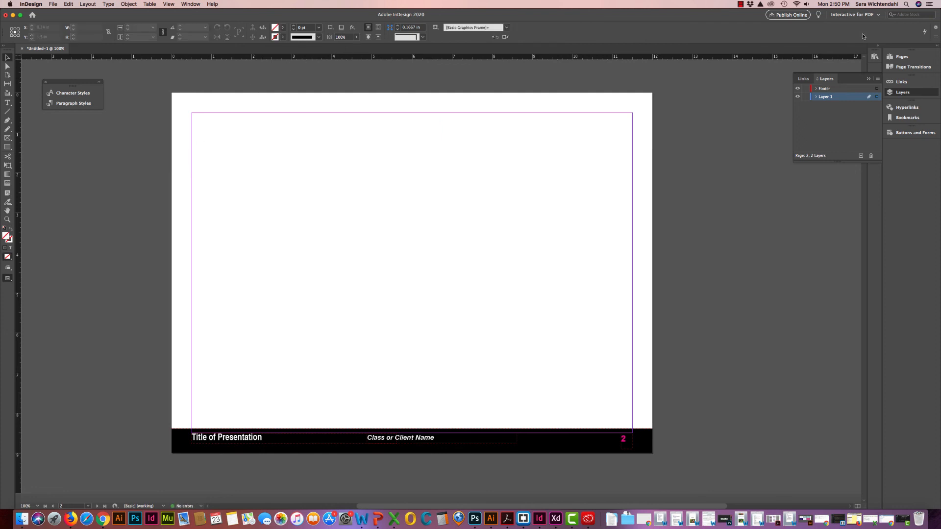
pyautogui.click(897, 58)
pyautogui.click(867, 75)
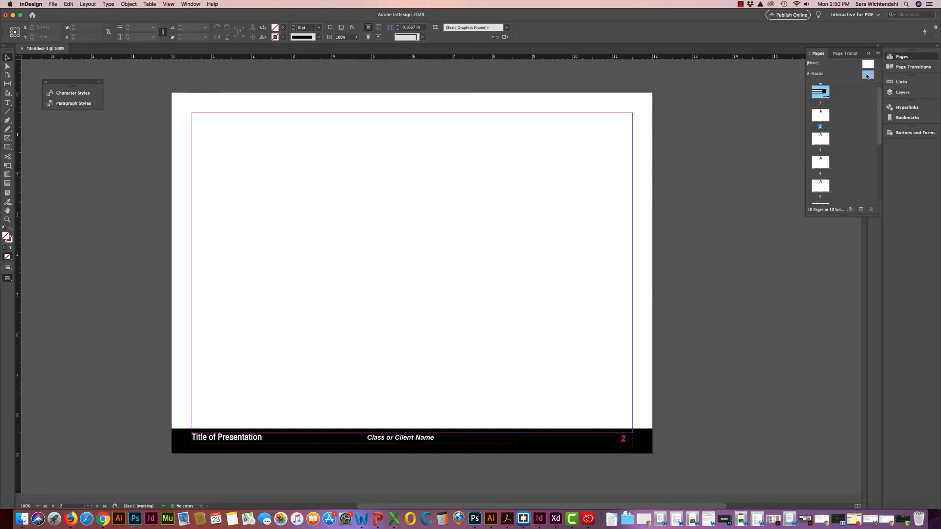
pyautogui.doubleClick(867, 75)
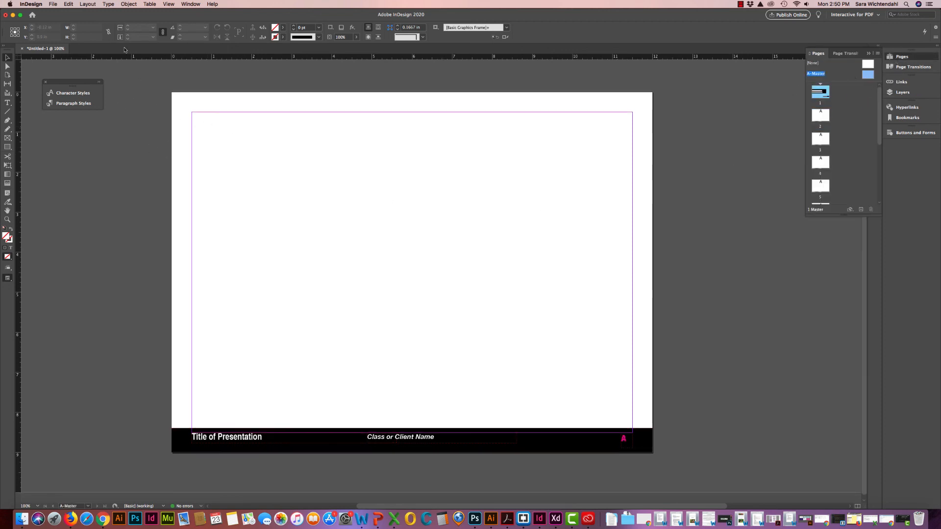
pyautogui.click(68, 4)
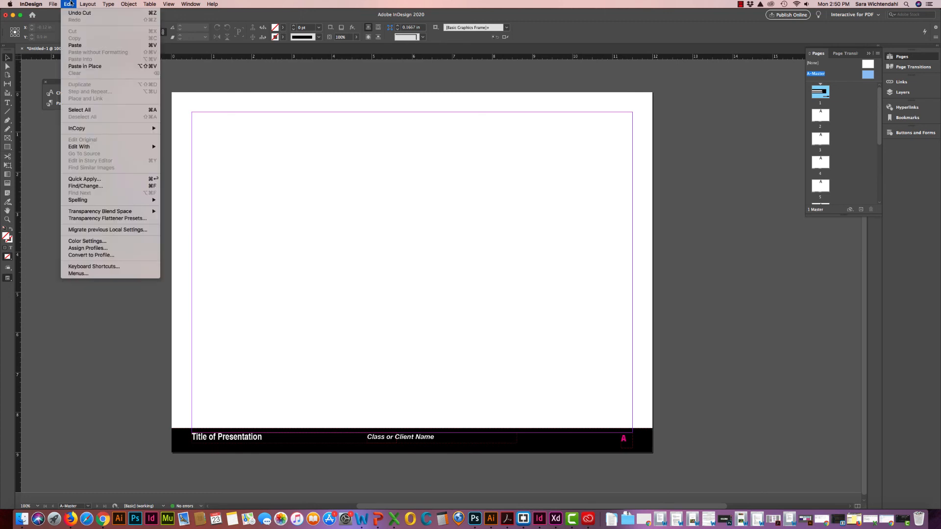
pyautogui.click(92, 66)
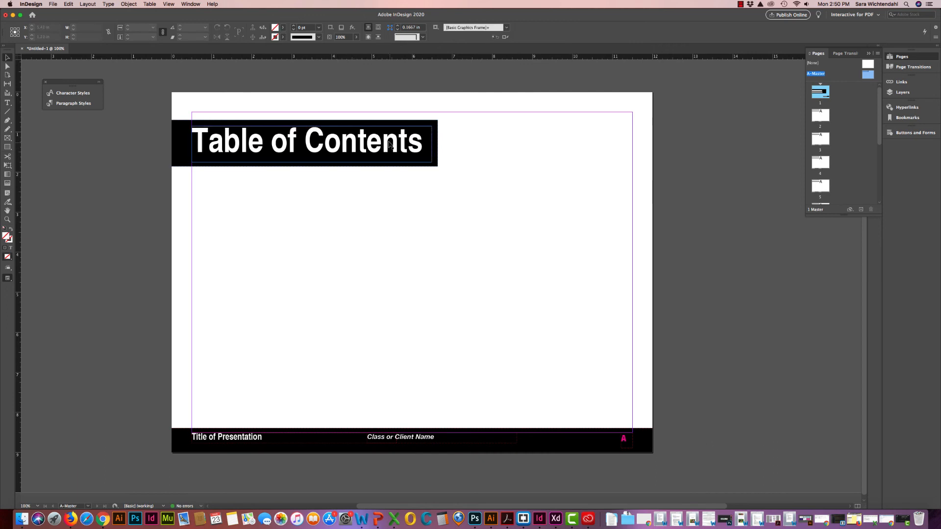
# - Replace the heading text on A-Master with "Title of Page"
pyautogui.doubleClick(417, 144)
pyautogui.moveTo(417, 144); pyautogui.dragTo(239, 133)
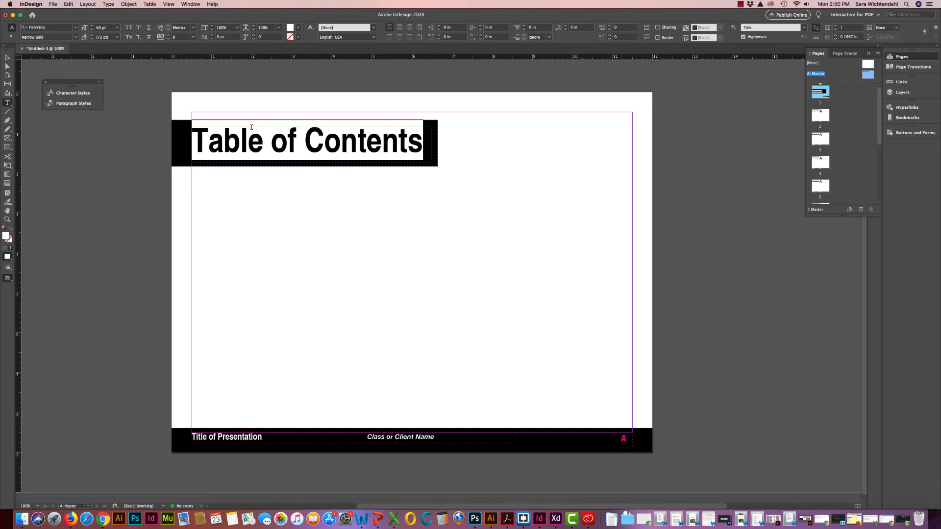
pyautogui.write('Title of')
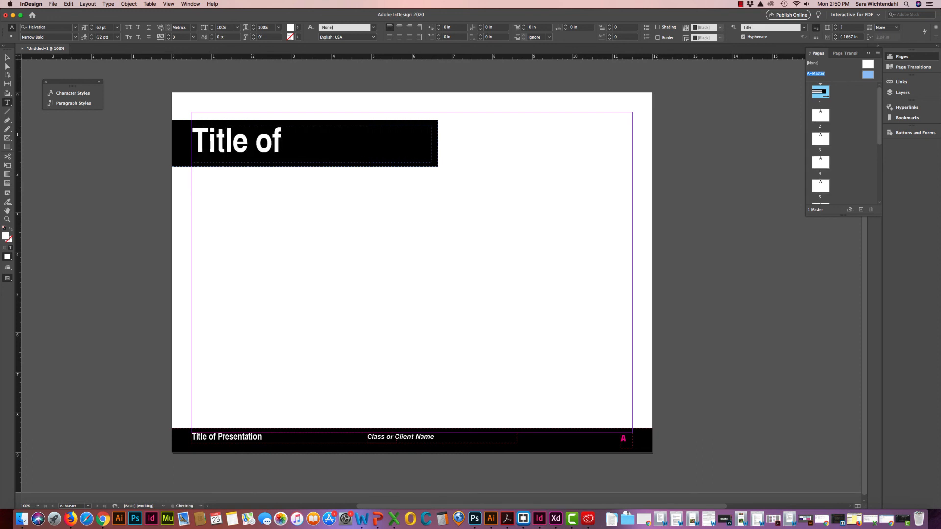
pyautogui.write(' Pace')
pyautogui.press('BackSpace')
pyautogui.press('BackSpace')
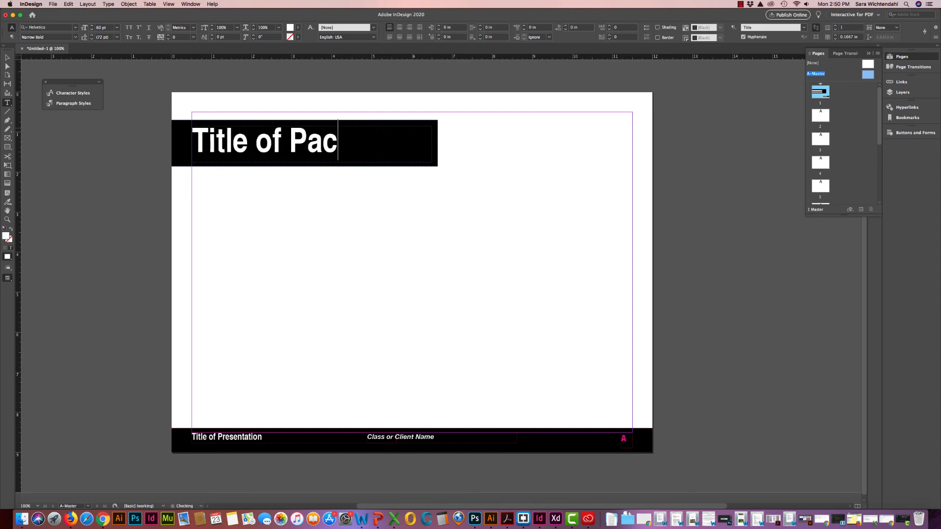
pyautogui.write('ge')
pyautogui.press('Escape')
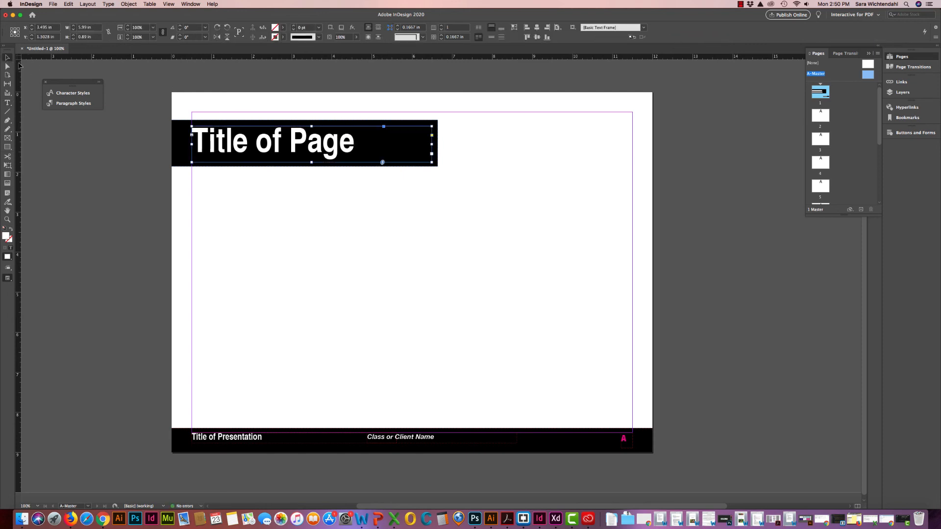
pyautogui.click(153, 244)
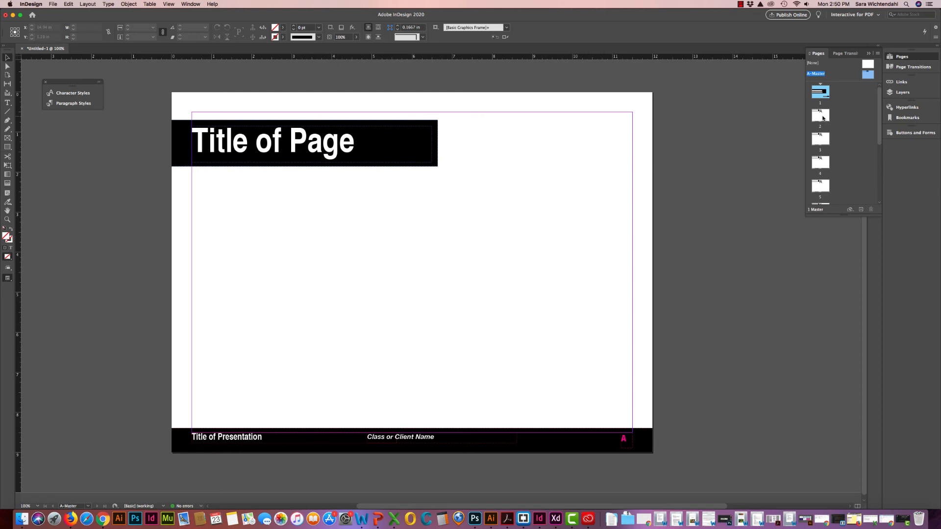
# - Open page 2 and look through the following page thumbnails to check for the master heading
pyautogui.doubleClick(823, 121)
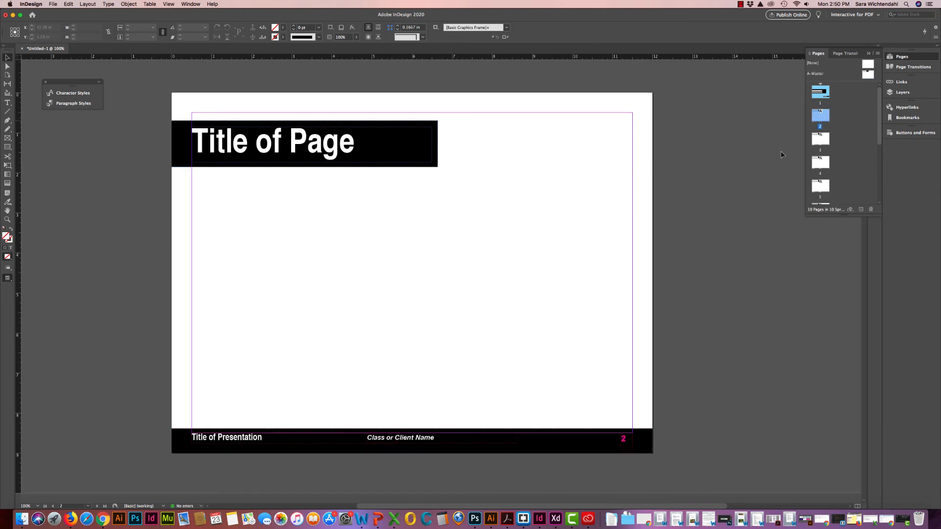
pyautogui.click(817, 143)
pyautogui.click(825, 166)
pyautogui.click(821, 185)
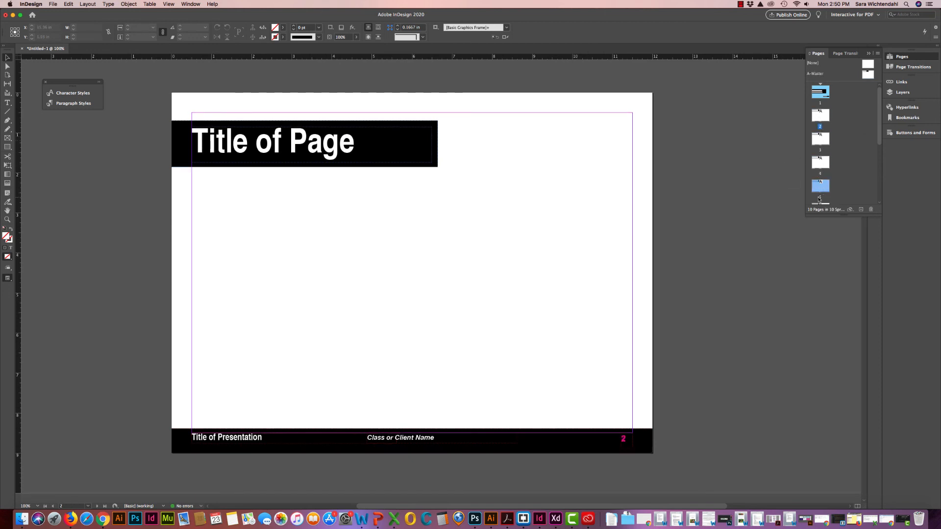
pyautogui.scroll(-5, 828, 140)
pyautogui.scroll(3, 828, 142)
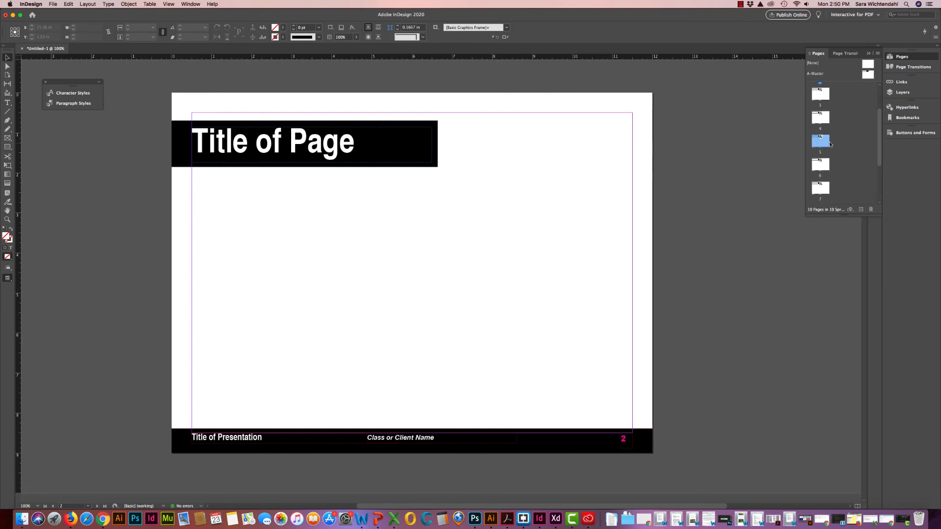
# - Create a new one-page master with prefix B, based on A-Master, at 12 by 9 in
pyautogui.click(868, 74)
pyautogui.click(878, 54)
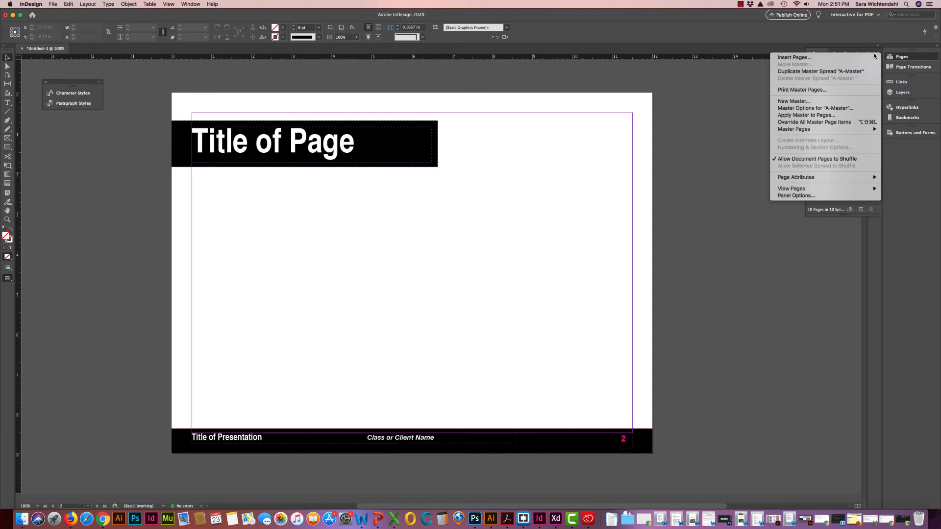
pyautogui.click(820, 102)
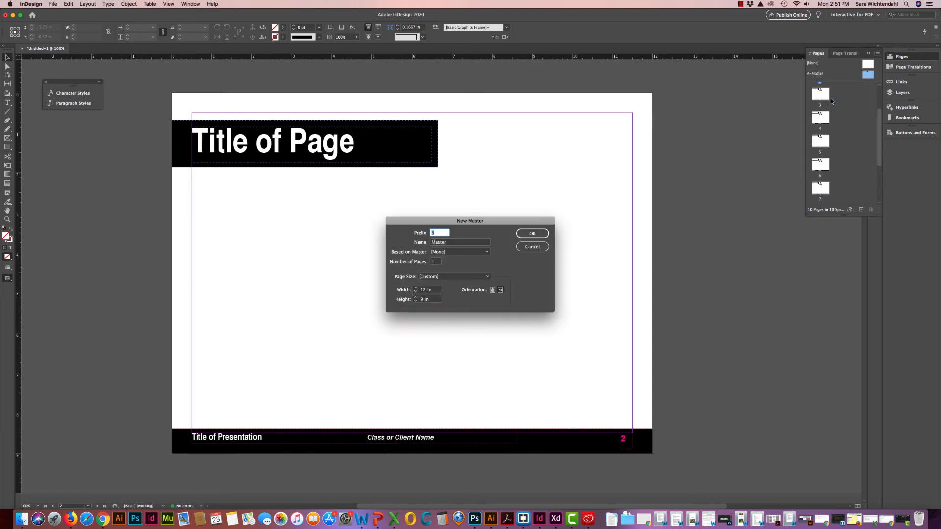
pyautogui.click(450, 252)
pyautogui.click(451, 268)
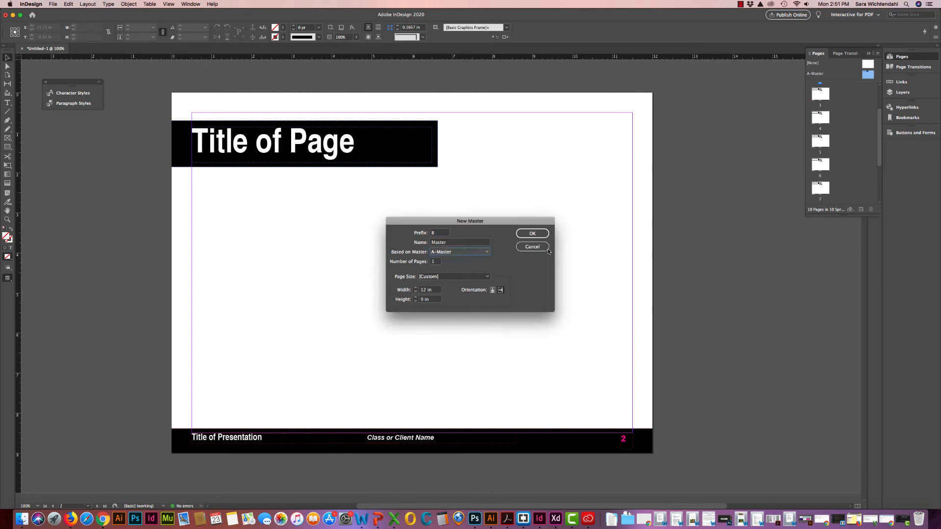
pyautogui.click(529, 233)
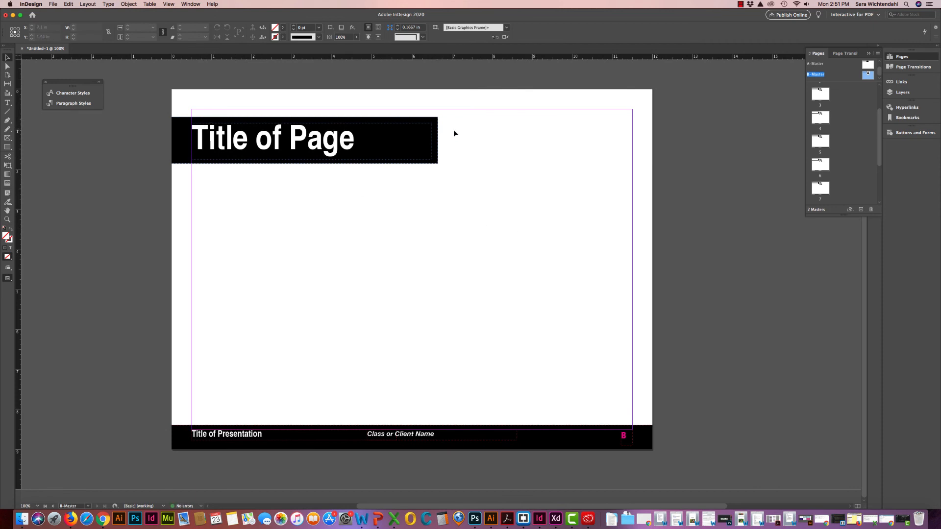
# - Override all master page items on B-Master and delete its "Title of Page" heading together with the black bar behind it
pyautogui.rightClick(867, 77)
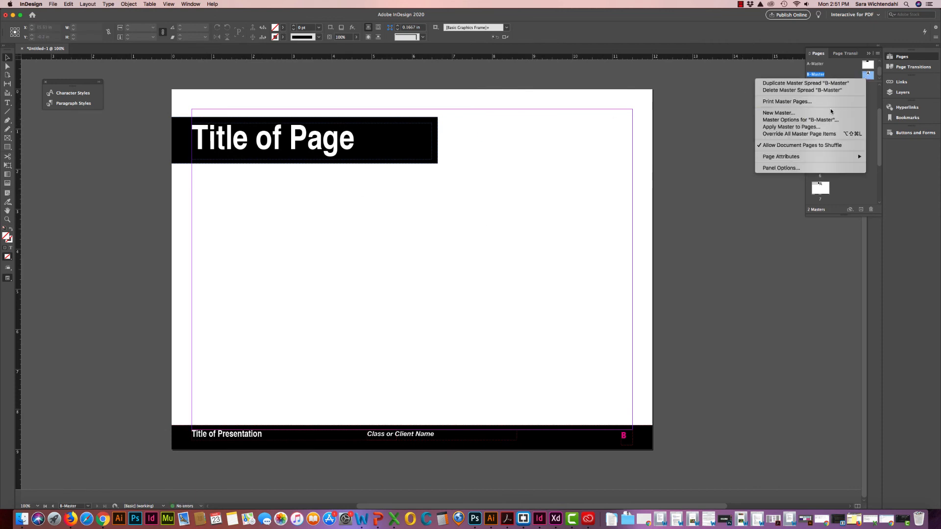
pyautogui.click(823, 134)
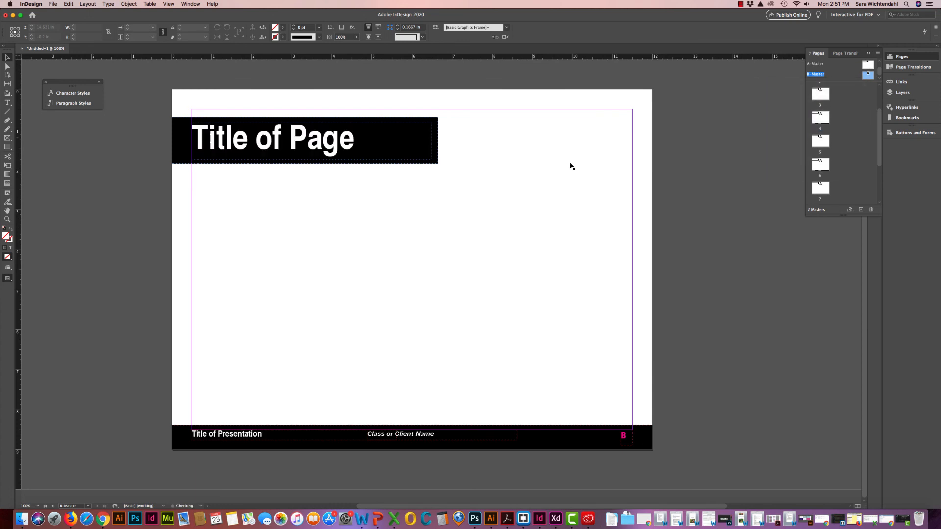
pyautogui.moveTo(201, 176); pyautogui.dragTo(408, 100)
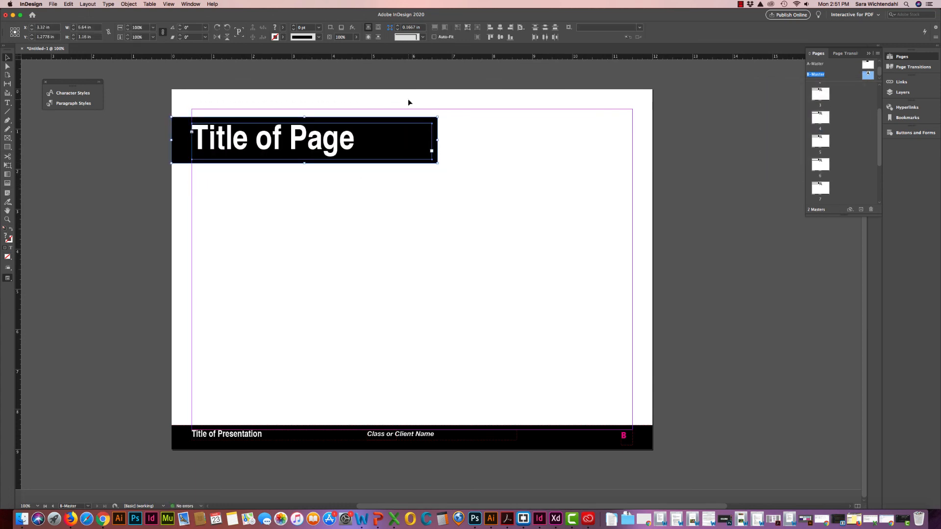
pyautogui.press('Delete')
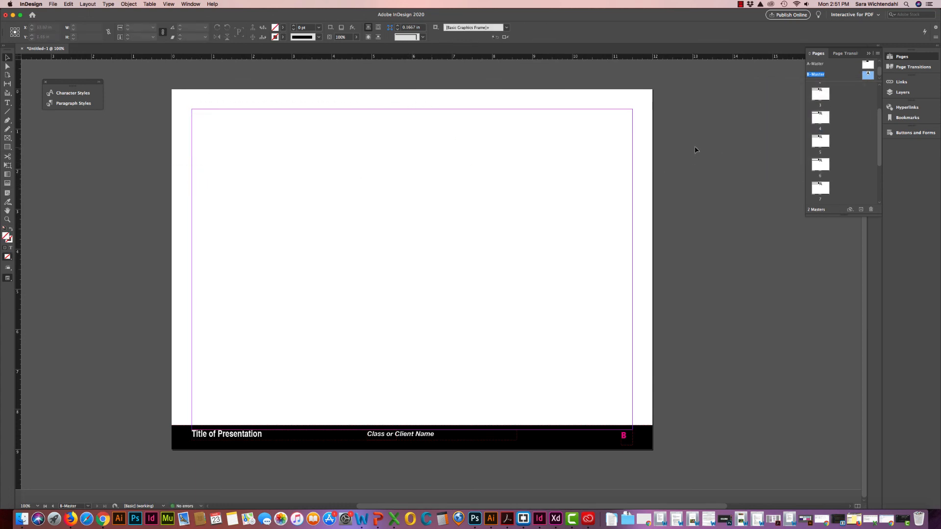
# - Open pages 2 and 4 to compare them, and apply B-Master to page 4
pyautogui.scroll(-1, 818, 113)
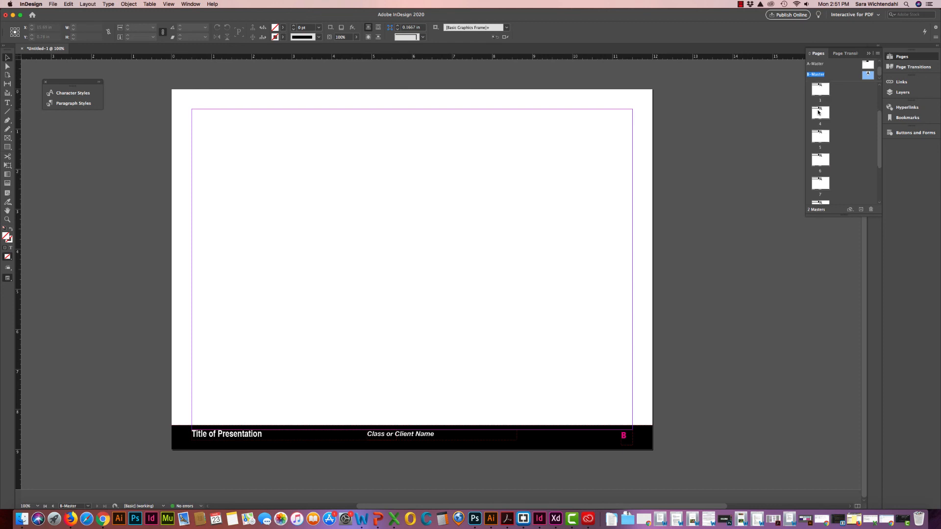
pyautogui.scroll(5, 818, 112)
pyautogui.doubleClick(816, 112)
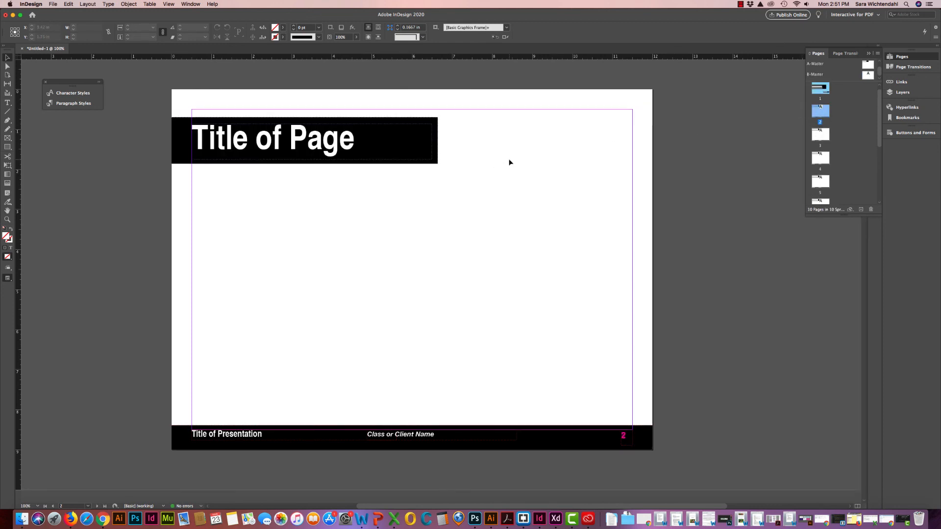
pyautogui.click(822, 137)
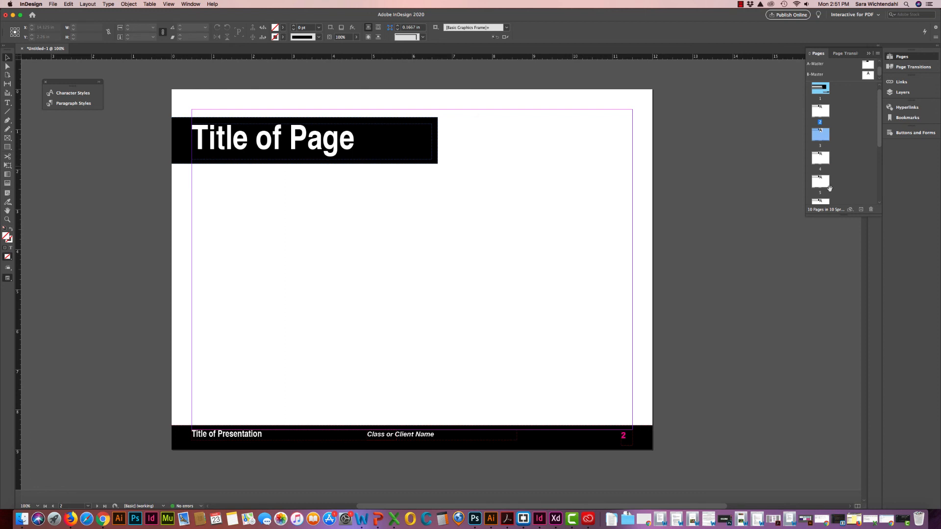
pyautogui.doubleClick(820, 159)
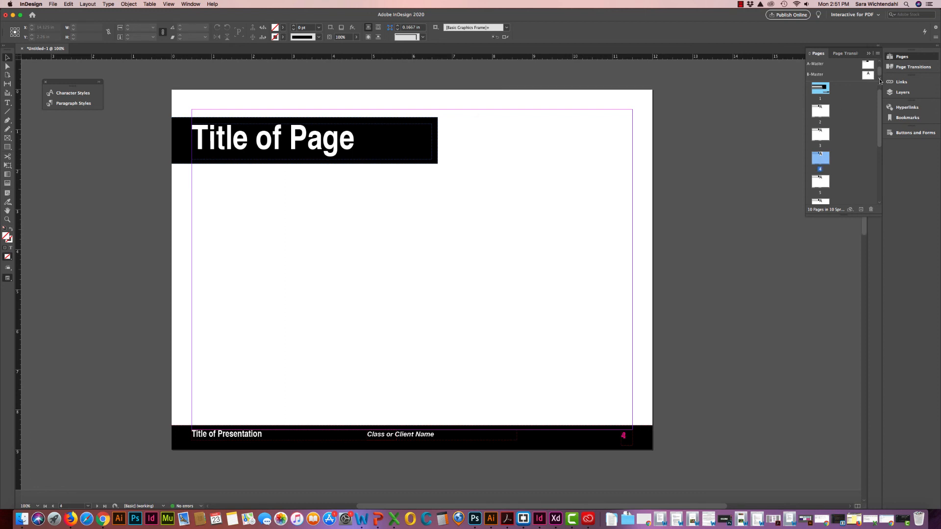
pyautogui.moveTo(869, 75); pyautogui.dragTo(823, 162)
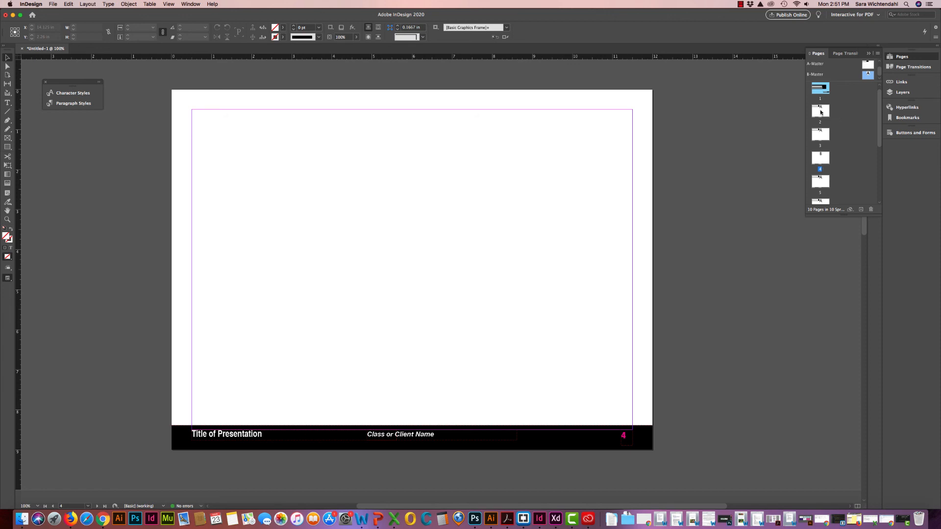
# - Replace the unlocked heading on page 2 with "Table of Contents"
pyautogui.doubleClick(821, 112)
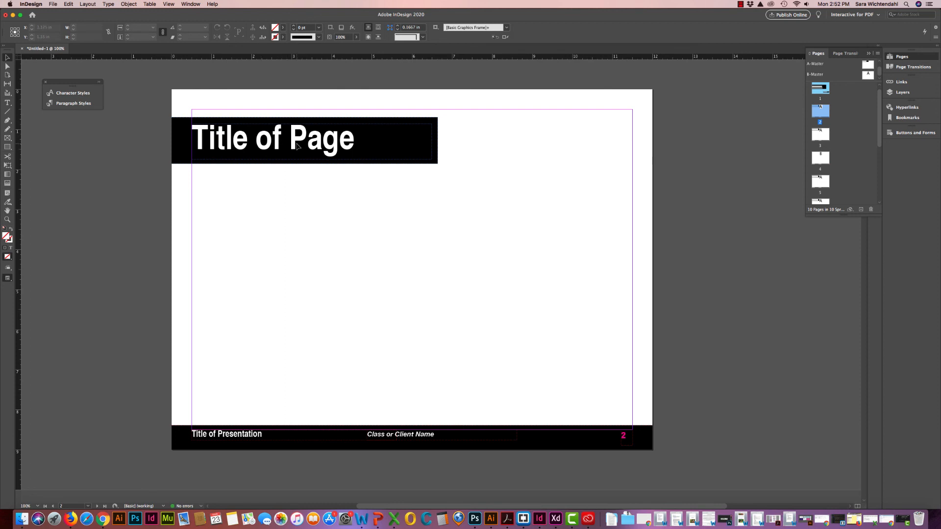
pyautogui.click(299, 144)
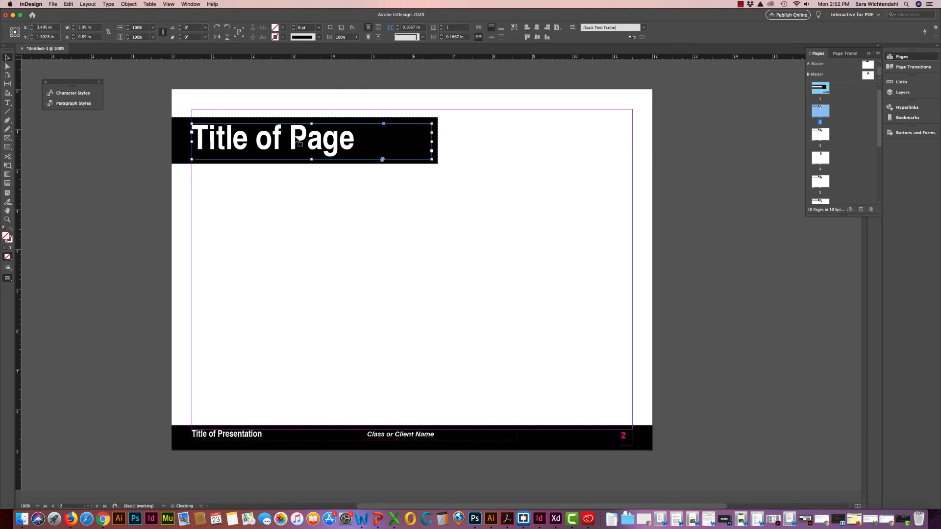
pyautogui.doubleClick(352, 141)
pyautogui.moveTo(352, 142); pyautogui.dragTo(192, 140)
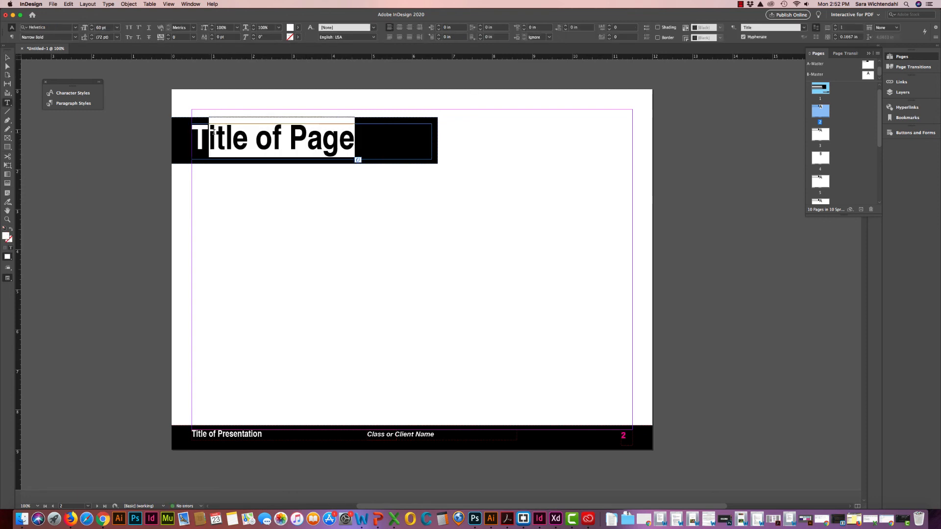
pyautogui.write('Table')
pyautogui.write('Content')
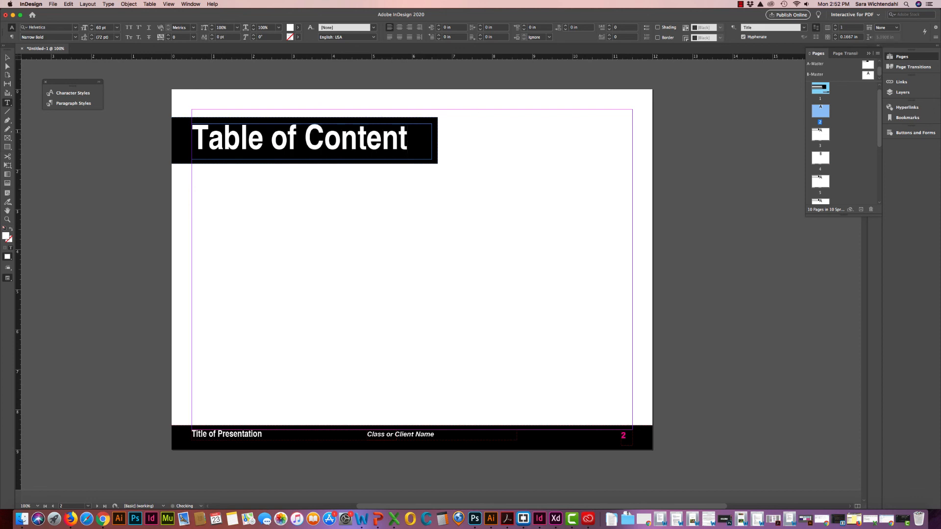
pyautogui.write('s')
pyautogui.click(7, 57)
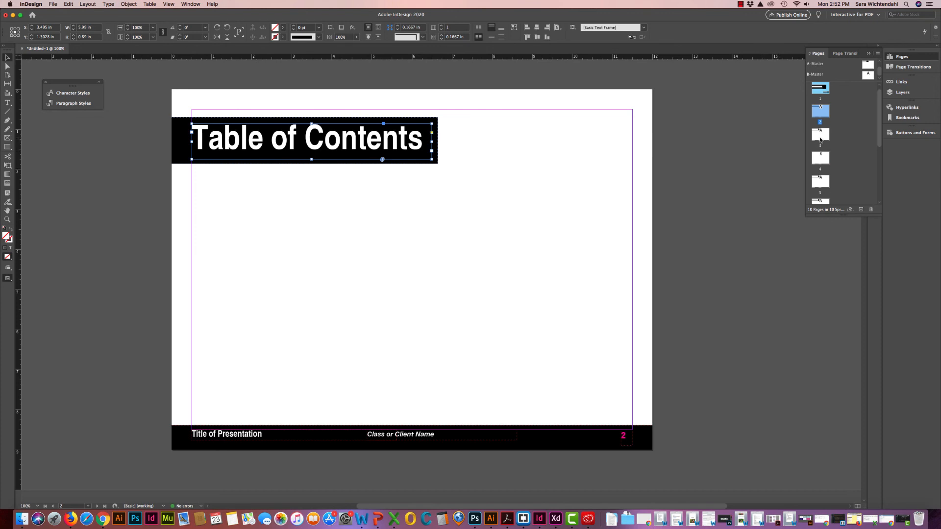
# - Open page 3 and replace its unlocked heading with "Research Summary"
pyautogui.doubleClick(821, 139)
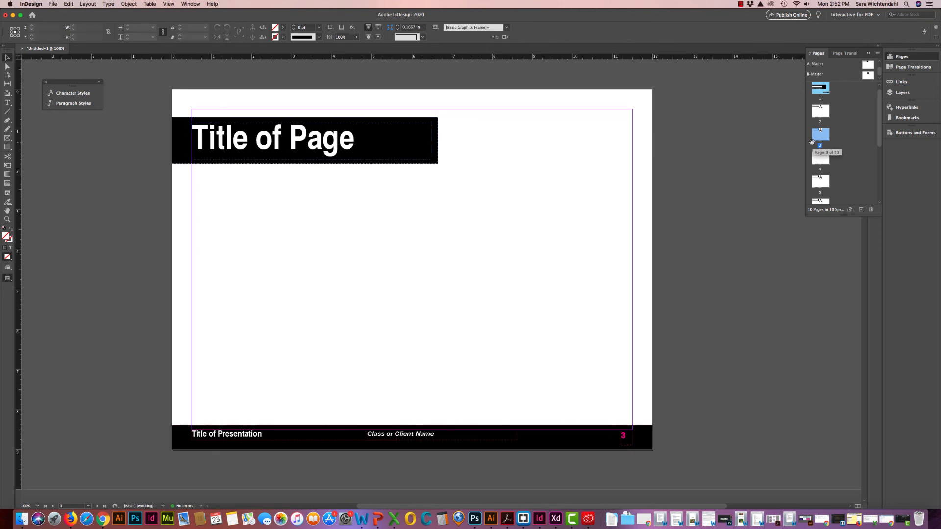
pyautogui.click(358, 146)
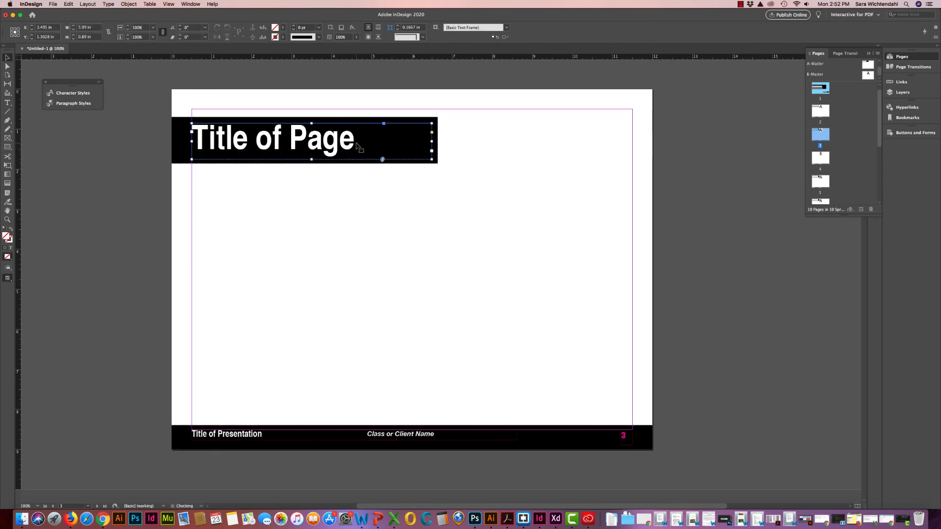
pyautogui.doubleClick(335, 146)
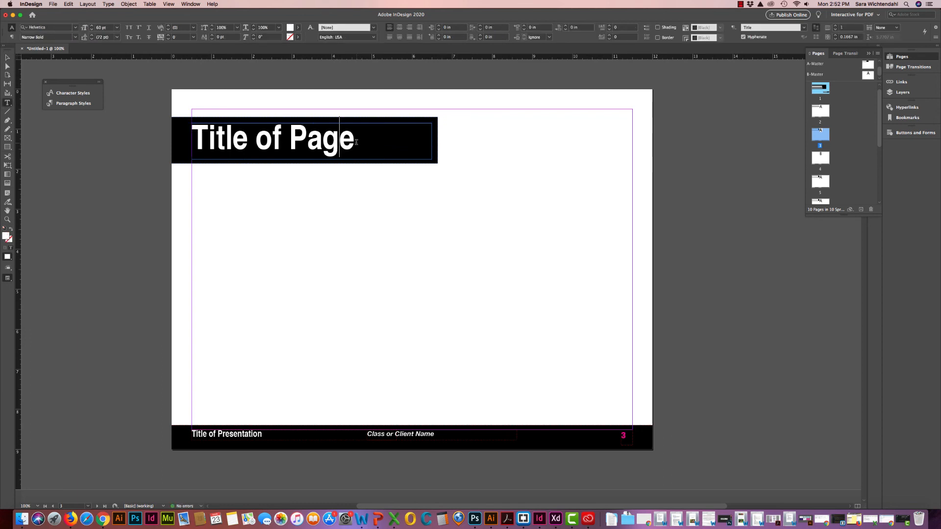
pyautogui.moveTo(356, 142); pyautogui.dragTo(189, 124)
pyautogui.write('R')
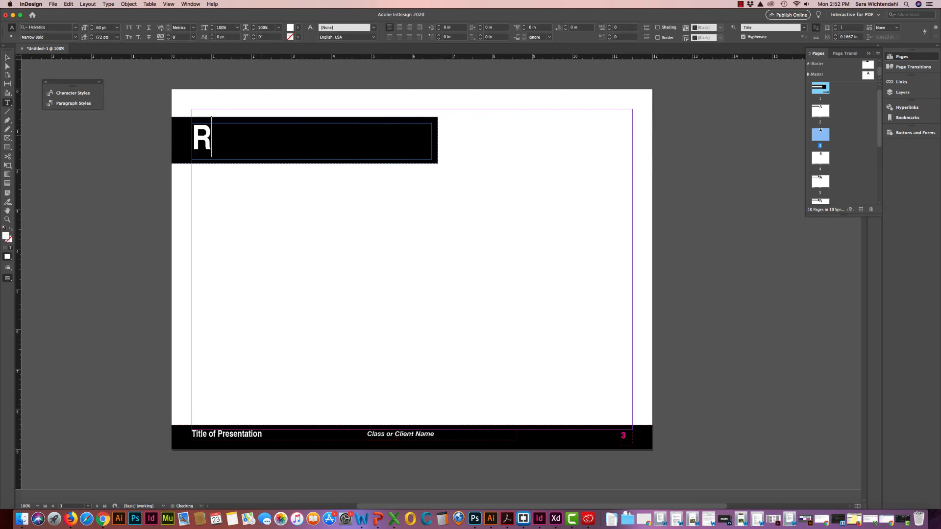
pyautogui.write('esearch Summe')
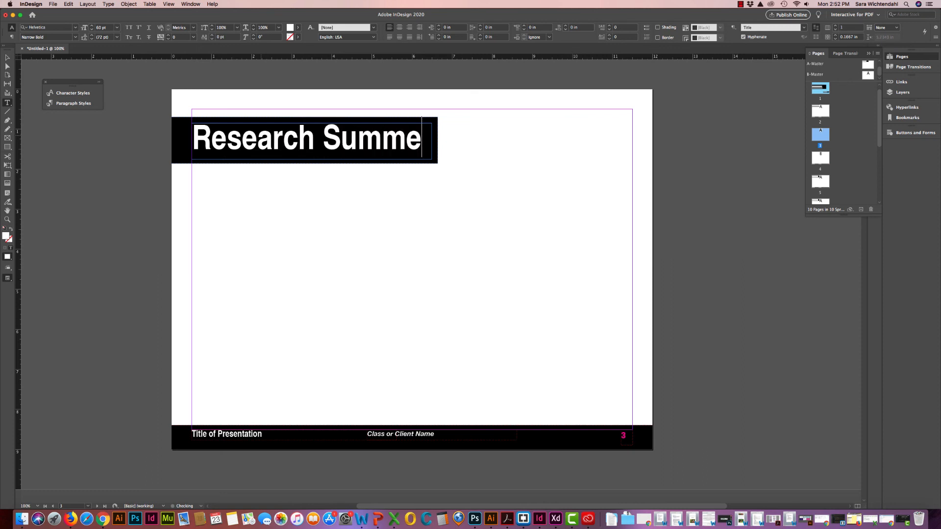
pyautogui.press('BackSpace')
pyautogui.write('ary')
pyautogui.click(7, 58)
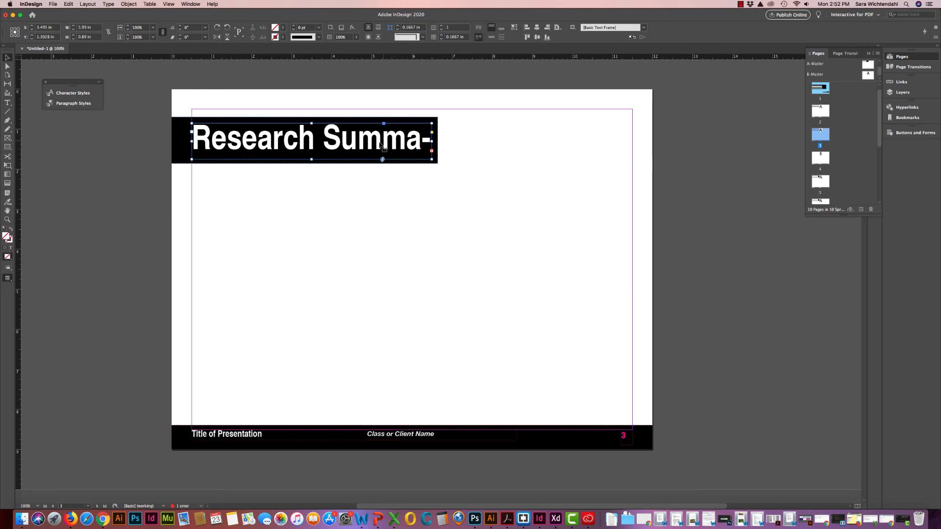
# - Widen page 3's heading text frame to fit the full title and extend the black bar behind it to about 7.06 in wide
pyautogui.moveTo(431, 141); pyautogui.dragTo(485, 142)
pyautogui.click(411, 121)
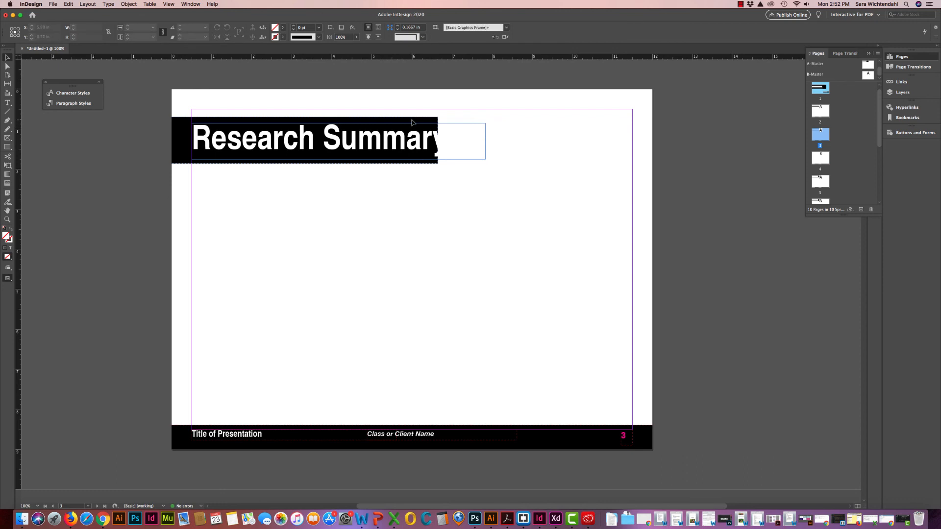
pyautogui.click(412, 122)
pyautogui.moveTo(437, 141)
pyautogui.mouseDown()
pyautogui.moveTo(464, 142)
pyautogui.moveTo(456, 141)
pyautogui.mouseUp()
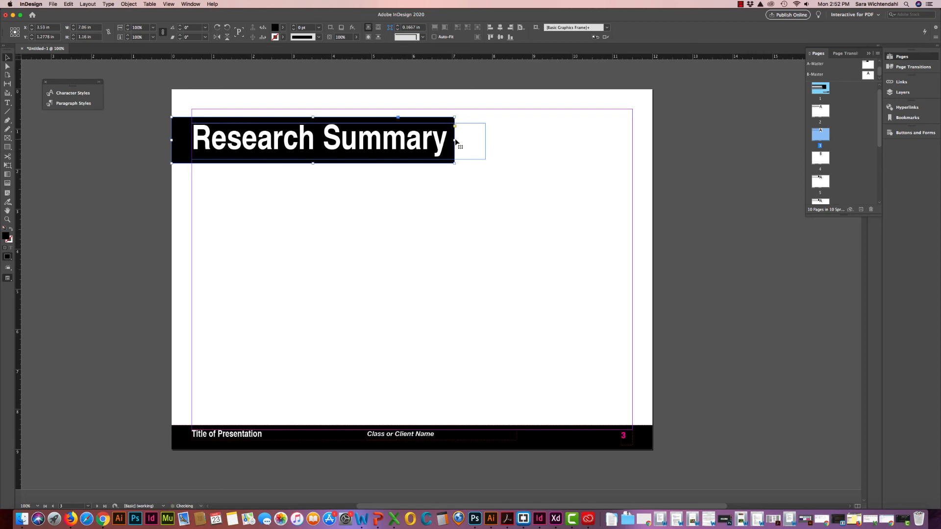
pyautogui.click(149, 150)
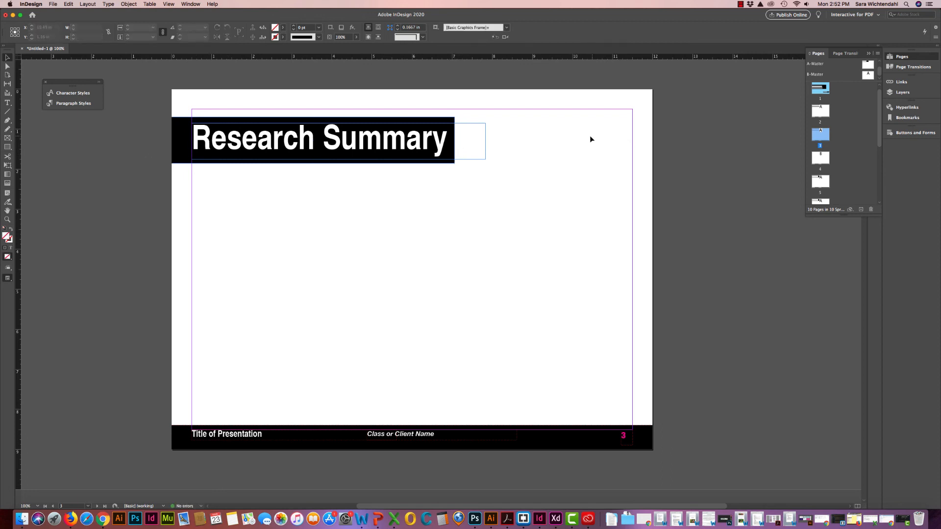
pyautogui.click(821, 112)
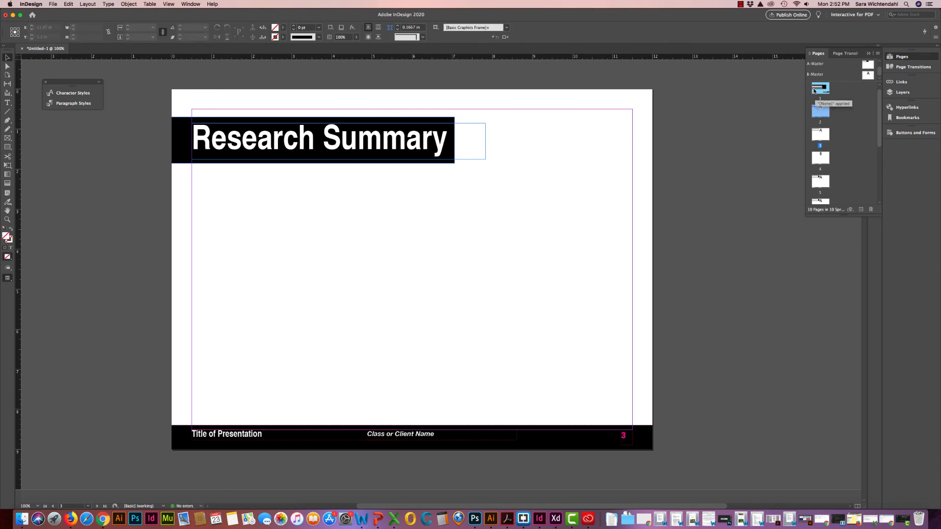
pyautogui.click(823, 142)
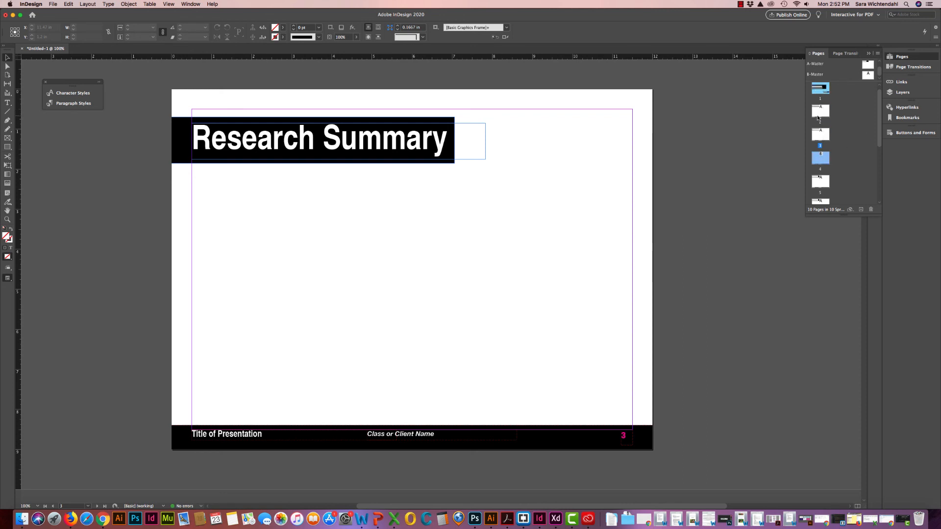
pyautogui.click(817, 115)
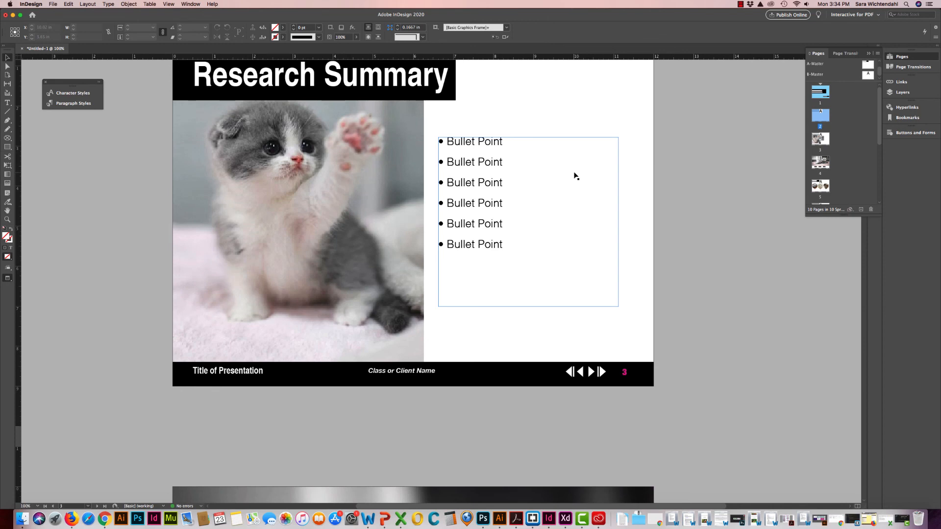
# - Review the titles, images, bullet text and footers on pages 3 through 8
pyautogui.scroll(-1, 704, 232)
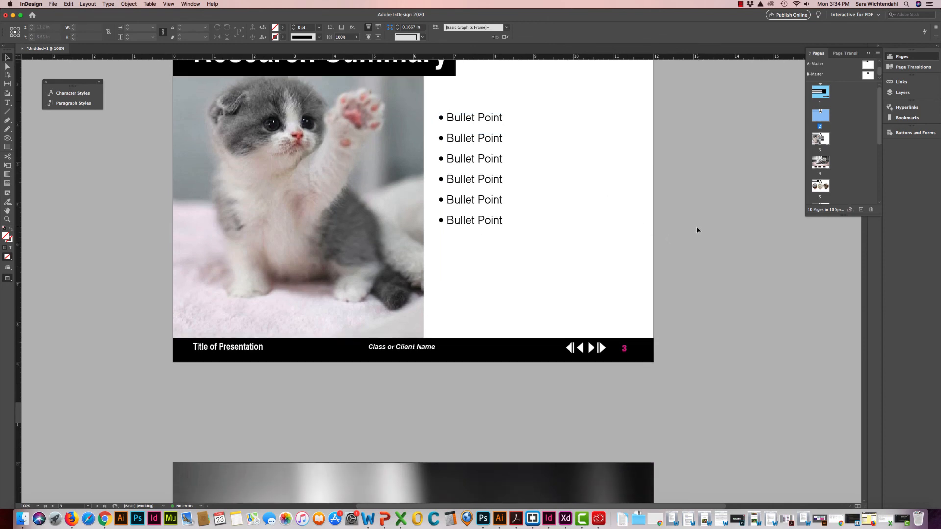
pyautogui.scroll(3, 698, 230)
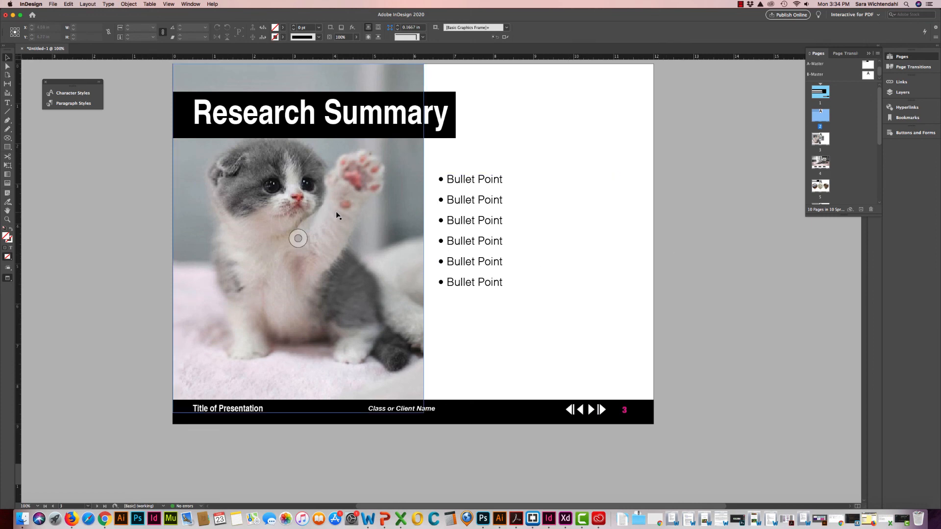
pyautogui.scroll(1, 338, 212)
pyautogui.scroll(2, 337, 210)
pyautogui.scroll(-12, 337, 210)
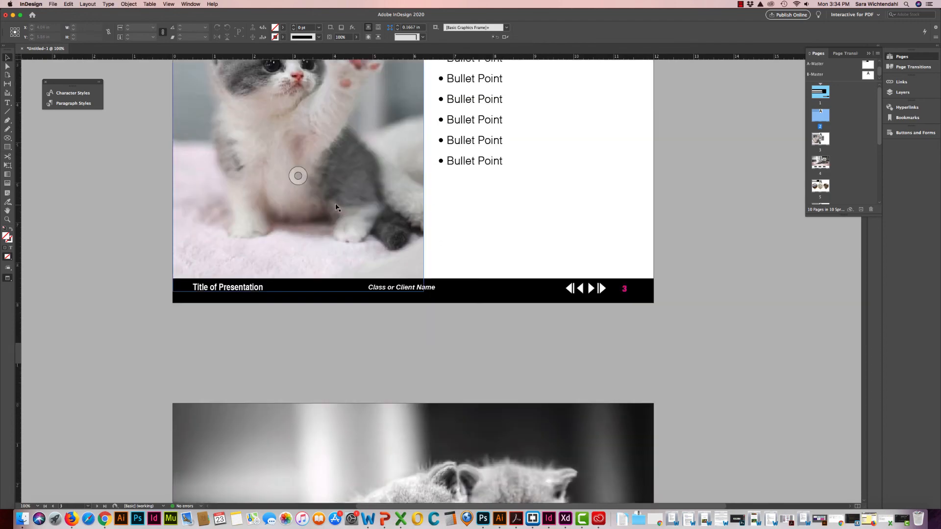
pyautogui.scroll(-15, 336, 208)
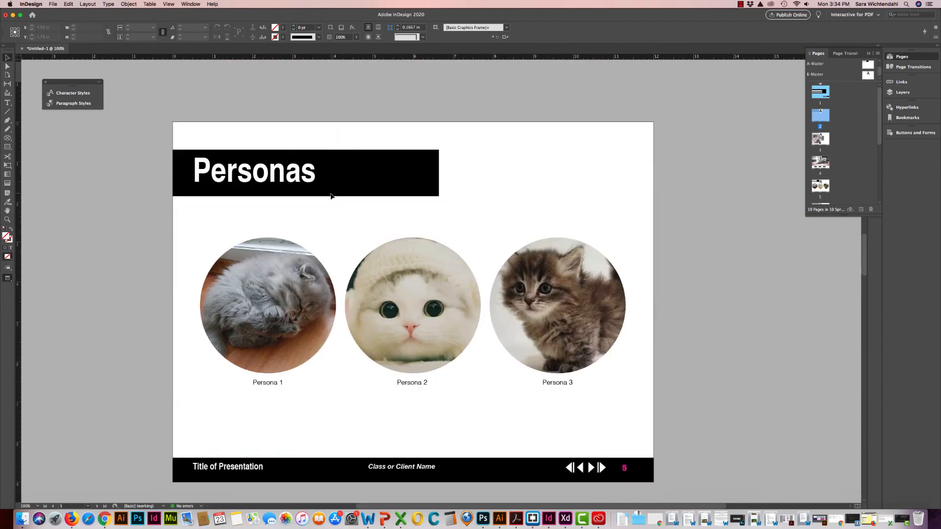
pyautogui.scroll(-15, 336, 198)
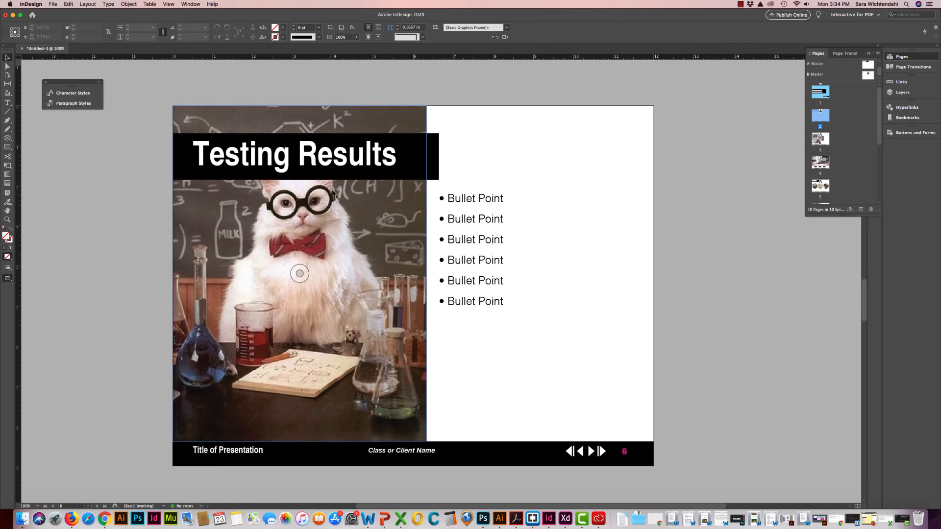
pyautogui.scroll(-3, 390, 199)
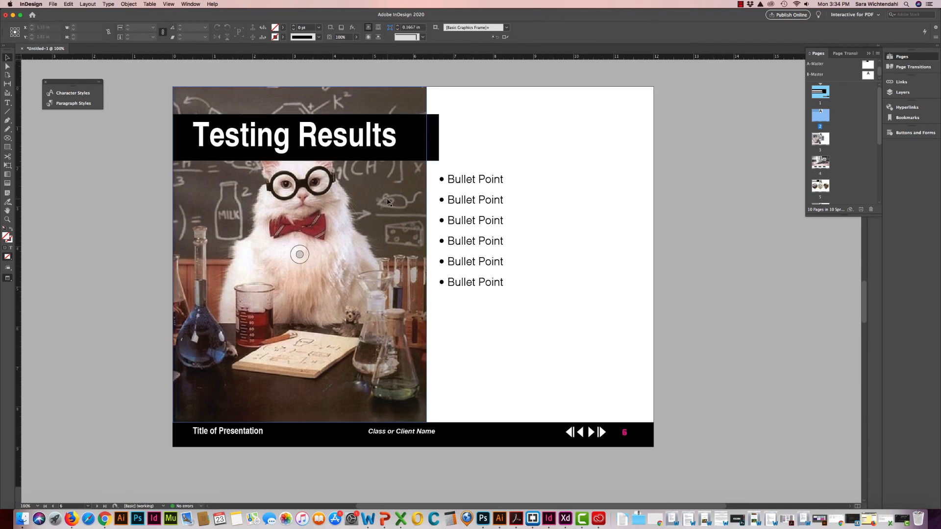
pyautogui.scroll(-15, 443, 218)
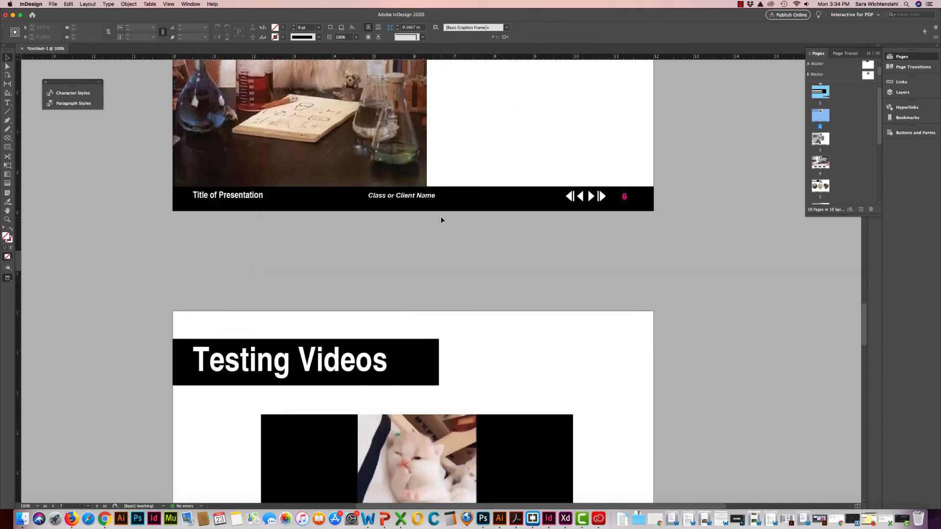
pyautogui.scroll(4, 445, 225)
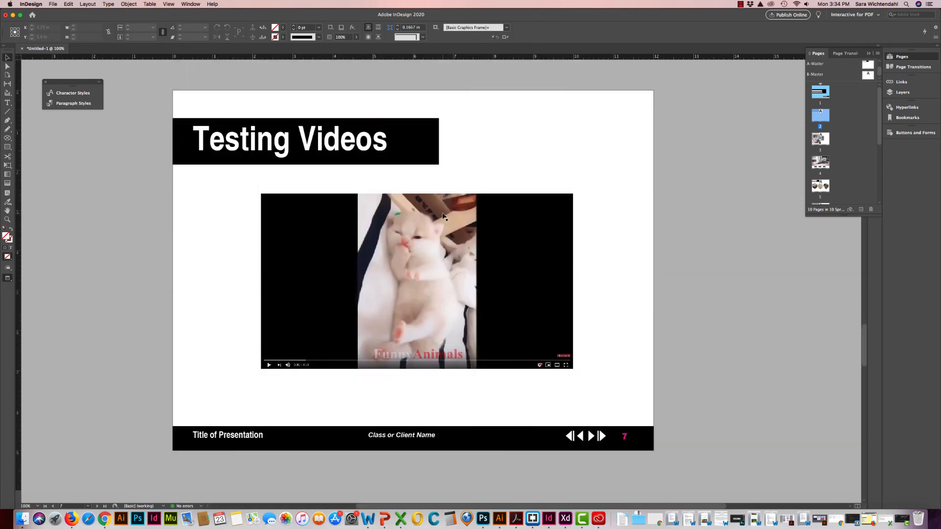
pyautogui.scroll(-14, 441, 219)
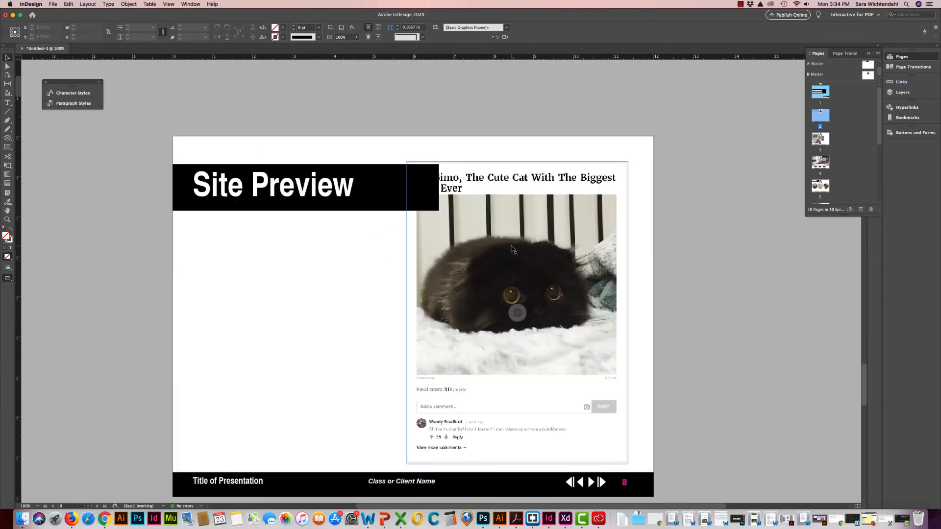
# - Go back to page 2 and examine its heading and footer navigation arrows, along with the start of page 3
pyautogui.scroll(20, 513, 250)
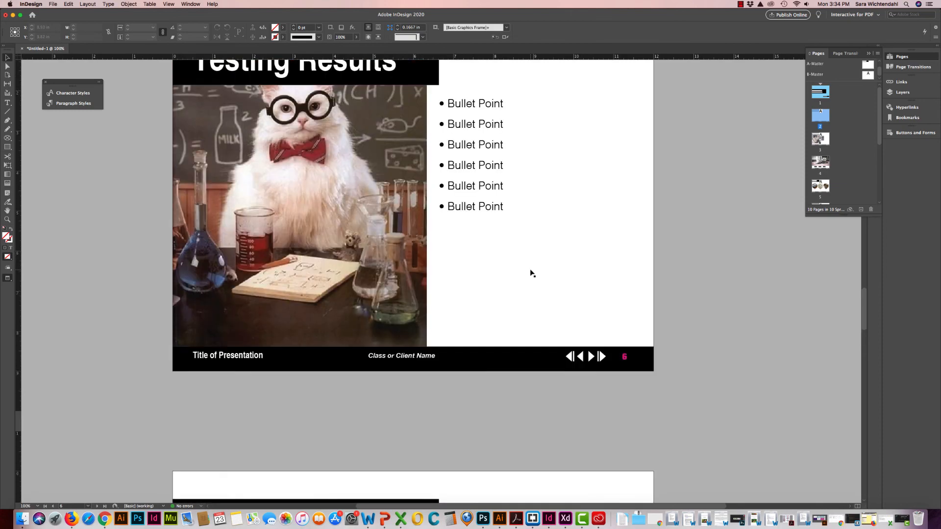
pyautogui.scroll(20, 530, 273)
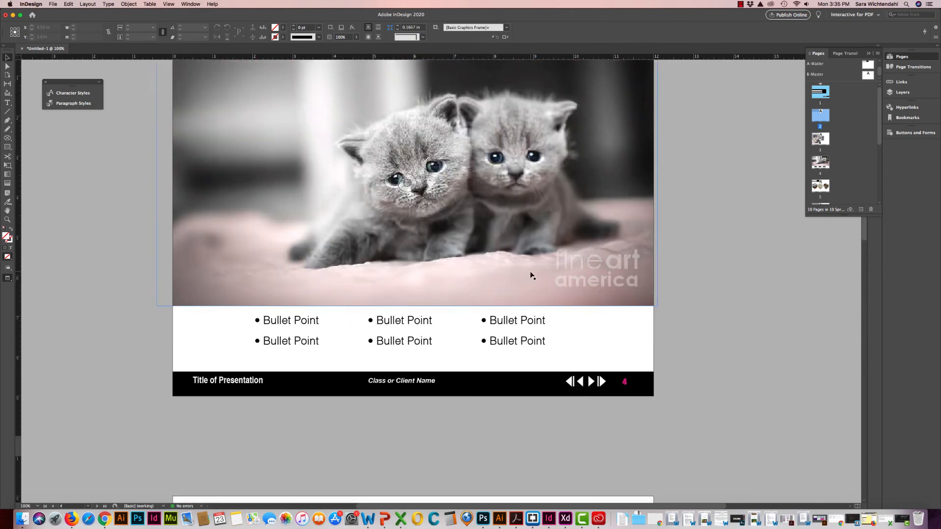
pyautogui.scroll(12, 531, 275)
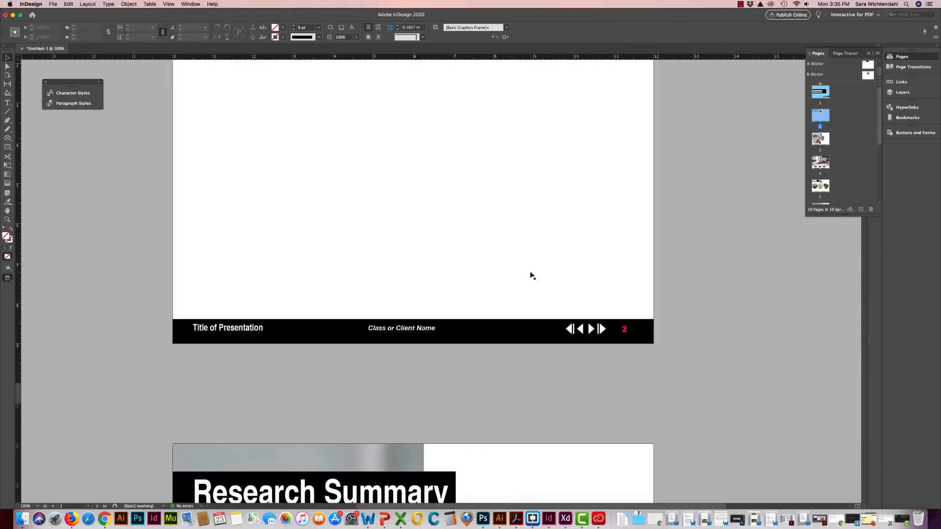
pyautogui.scroll(-5, 531, 274)
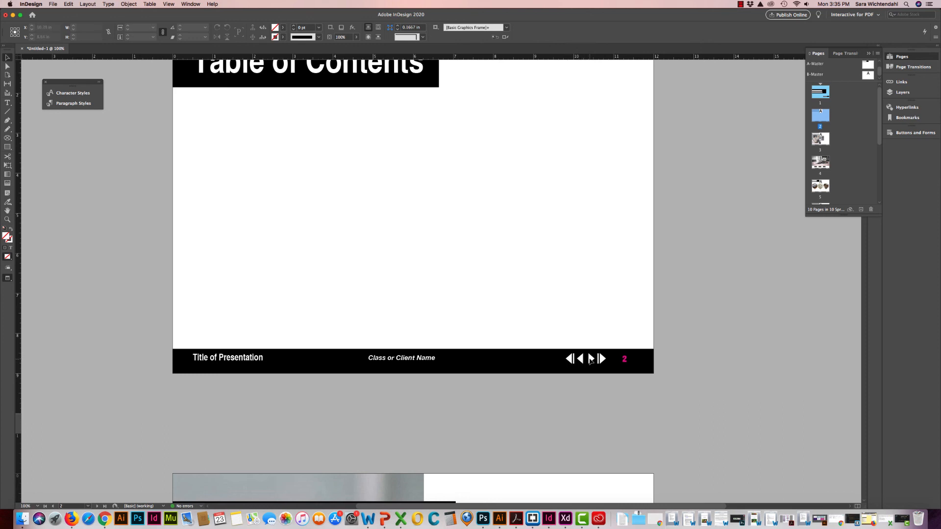
pyautogui.scroll(5, 637, 145)
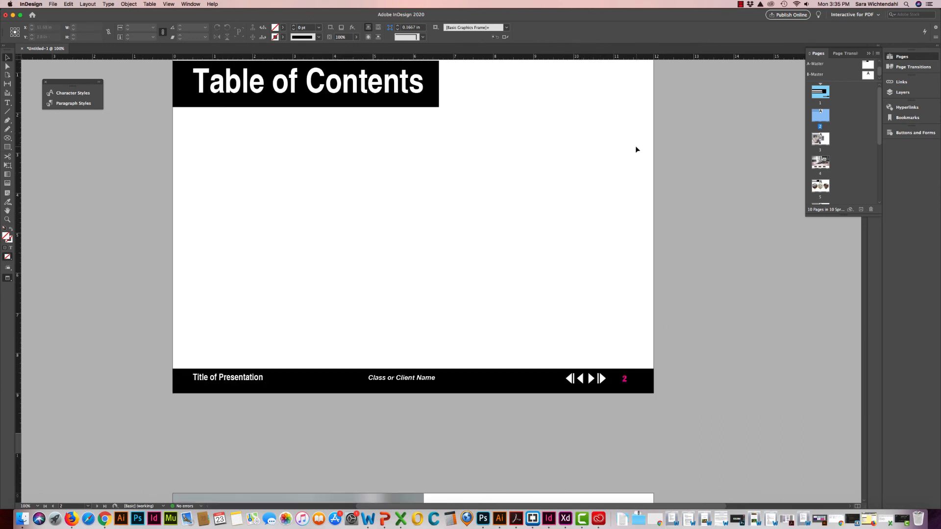
pyautogui.scroll(-6, 640, 146)
pyautogui.scroll(-2, 643, 146)
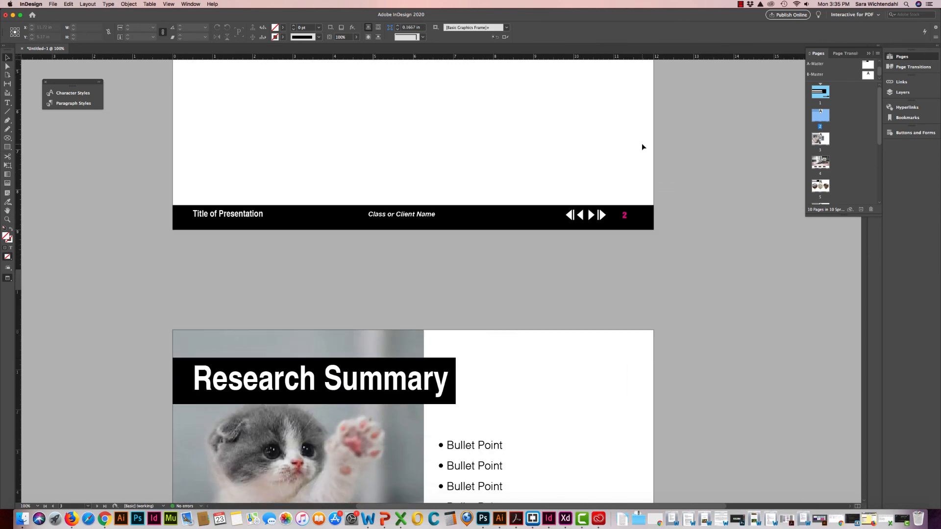
pyautogui.scroll(7, 643, 145)
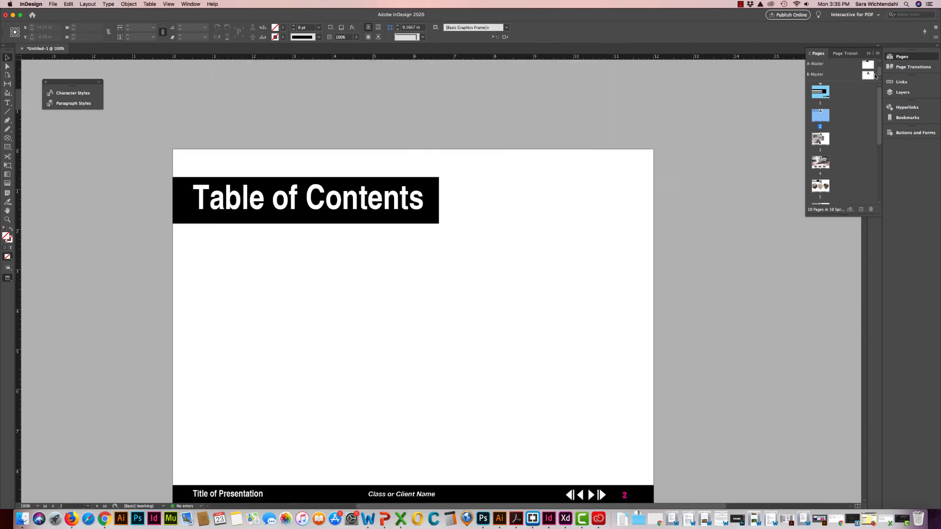
pyautogui.scroll(5, 604, 172)
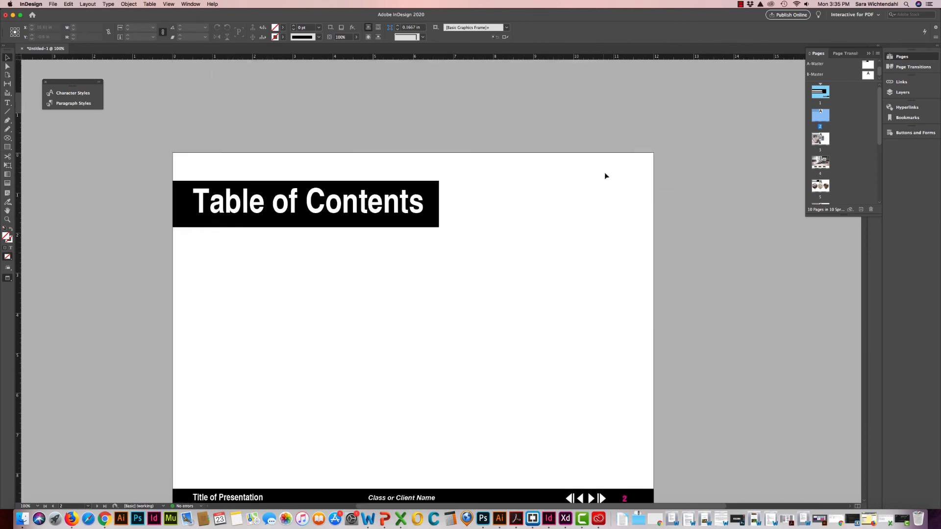
pyautogui.scroll(-5, 609, 169)
pyautogui.scroll(-4, 610, 170)
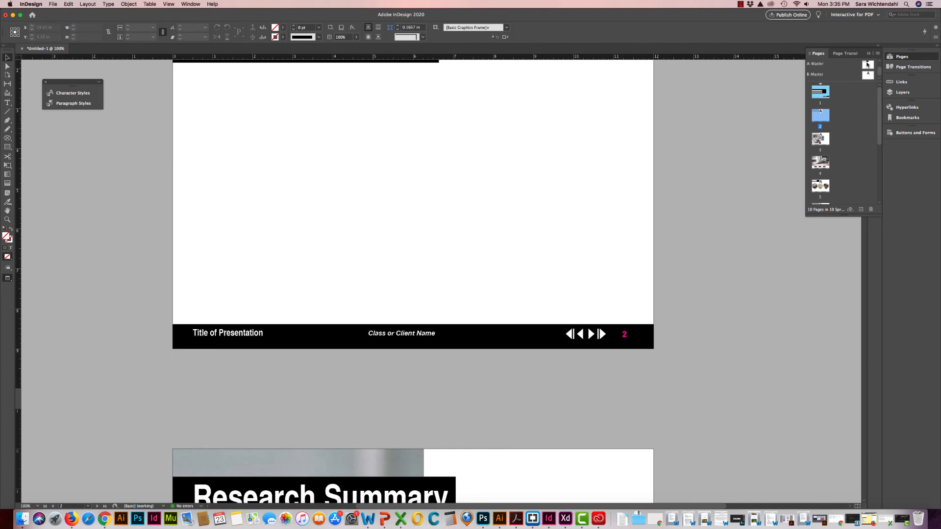
# - Open A-Master for editing and bring up the Buttons and Forms settings for its footer navigation arrows
pyautogui.doubleClick(868, 64)
pyautogui.scroll(1, 546, 347)
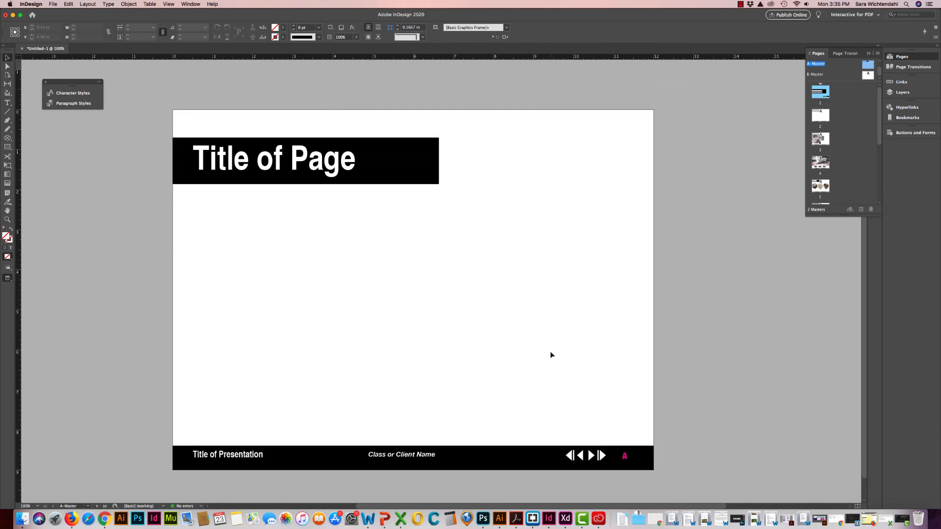
pyautogui.scroll(-1, 551, 355)
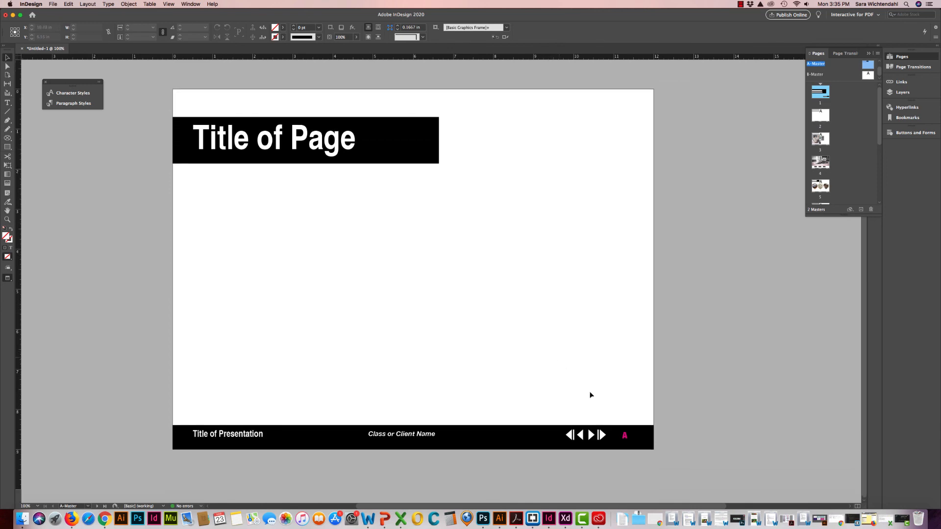
pyautogui.click(907, 133)
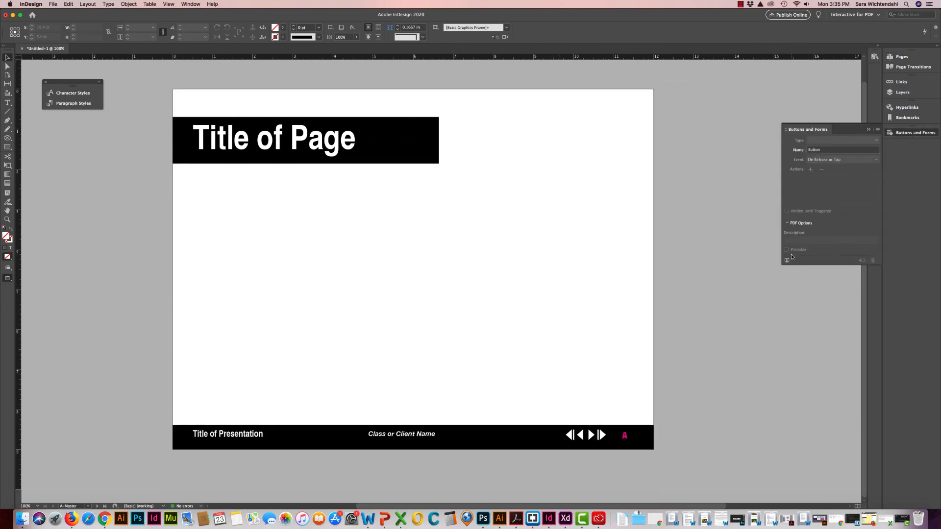
pyautogui.click(854, 19)
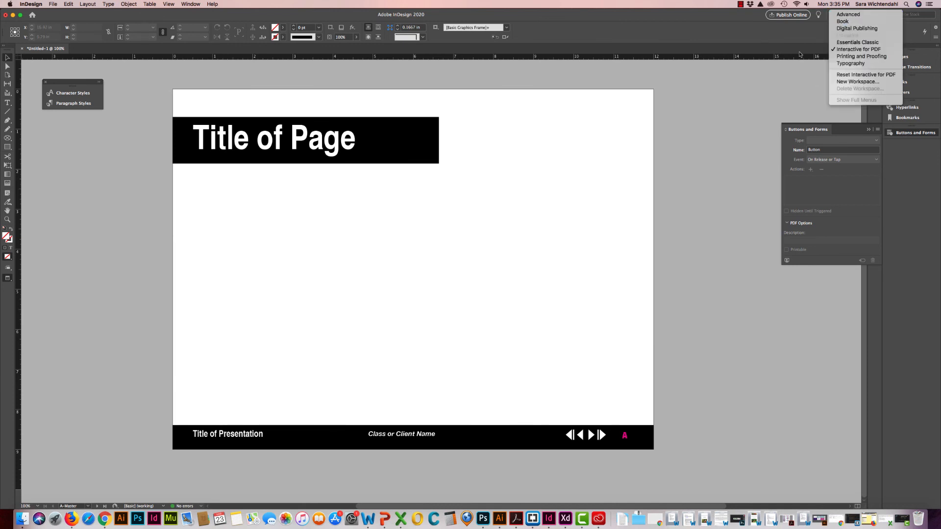
pyautogui.click(540, 41)
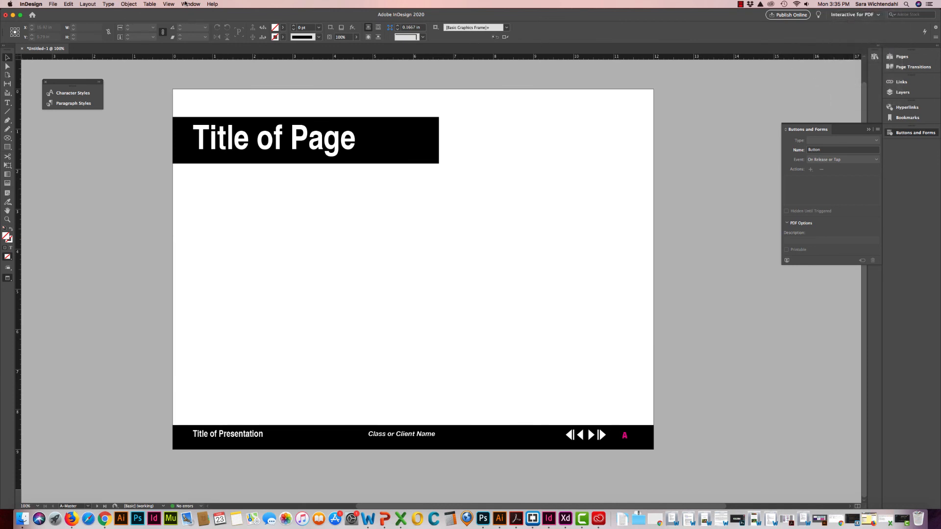
pyautogui.click(185, 4)
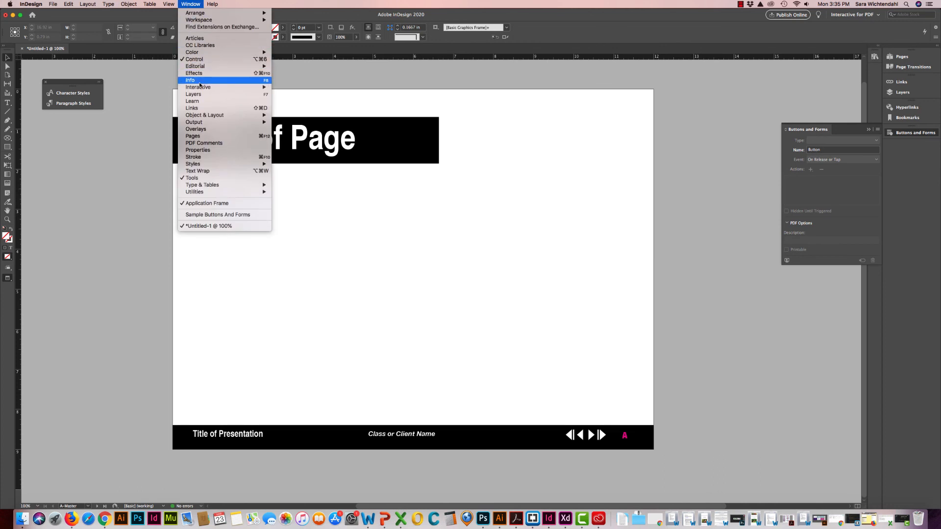
pyautogui.moveTo(202, 88)
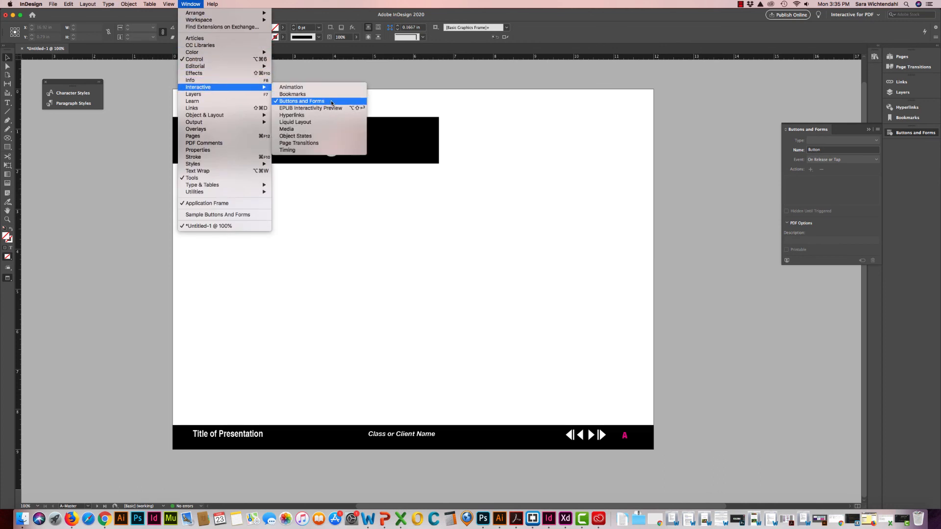
# - Convert the single right-pointing footer arrow into a button named Next with the Go To Next Page action
pyautogui.click(592, 365)
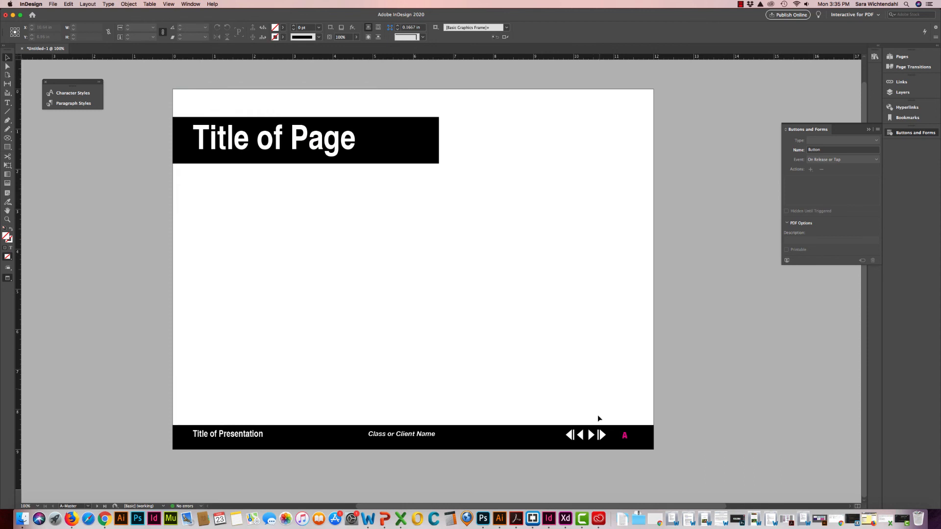
pyautogui.click(591, 436)
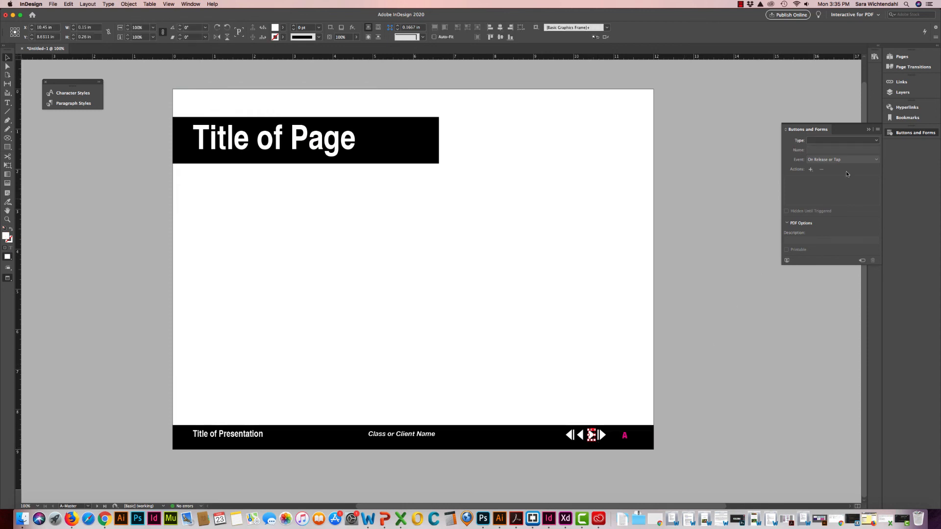
pyautogui.click(877, 142)
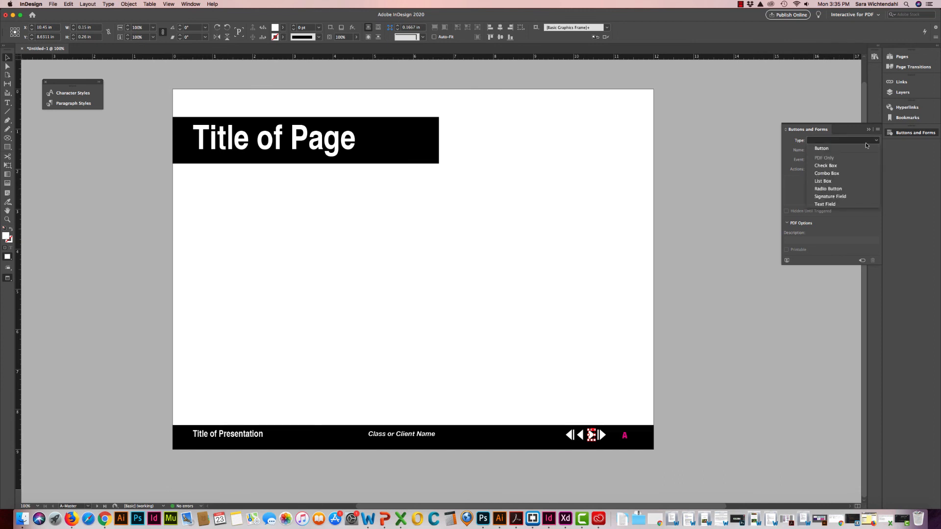
pyautogui.click(827, 148)
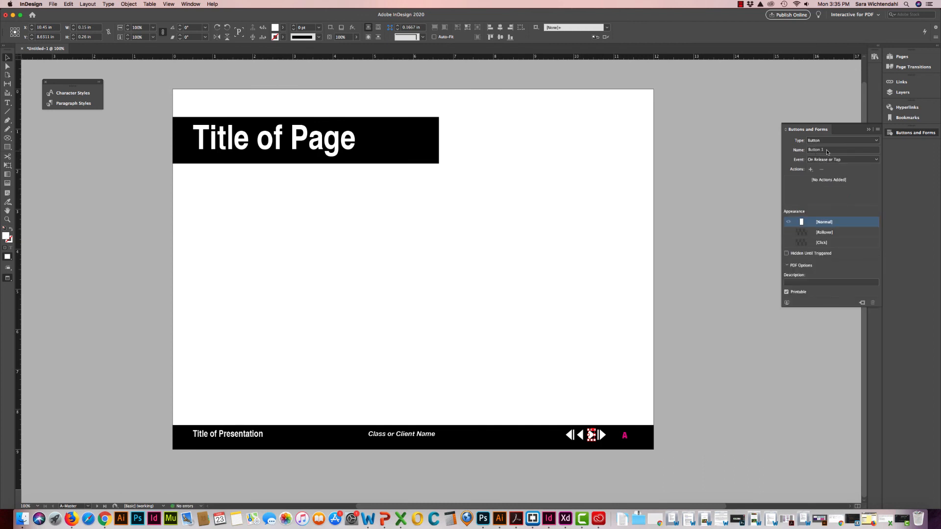
pyautogui.click(821, 151)
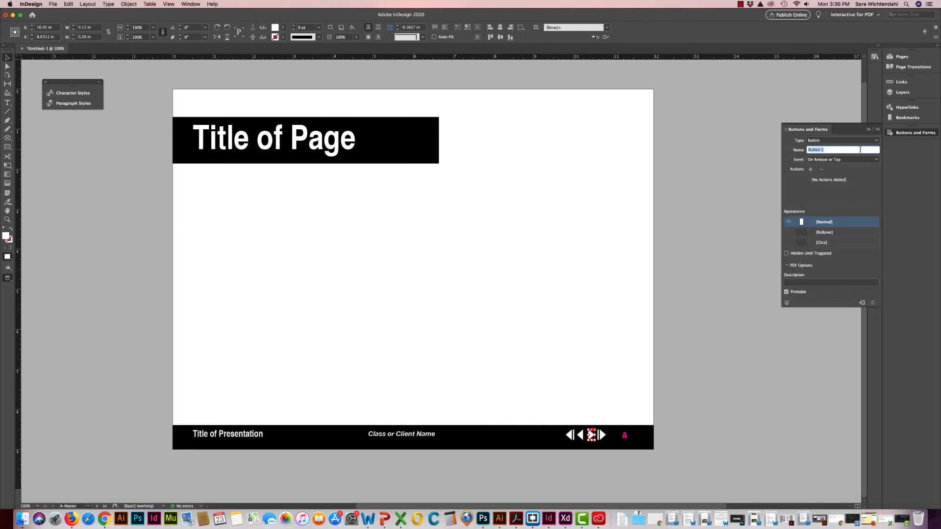
pyautogui.write('Next')
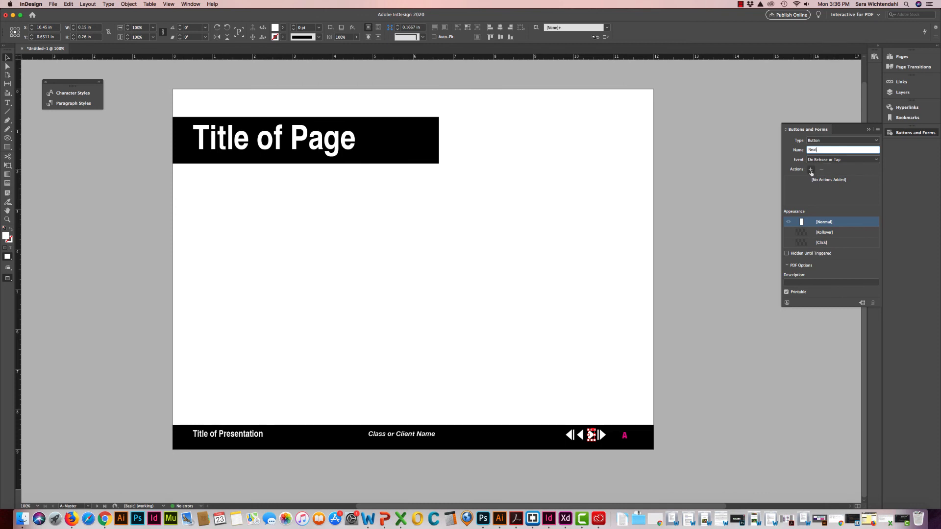
pyautogui.click(810, 169)
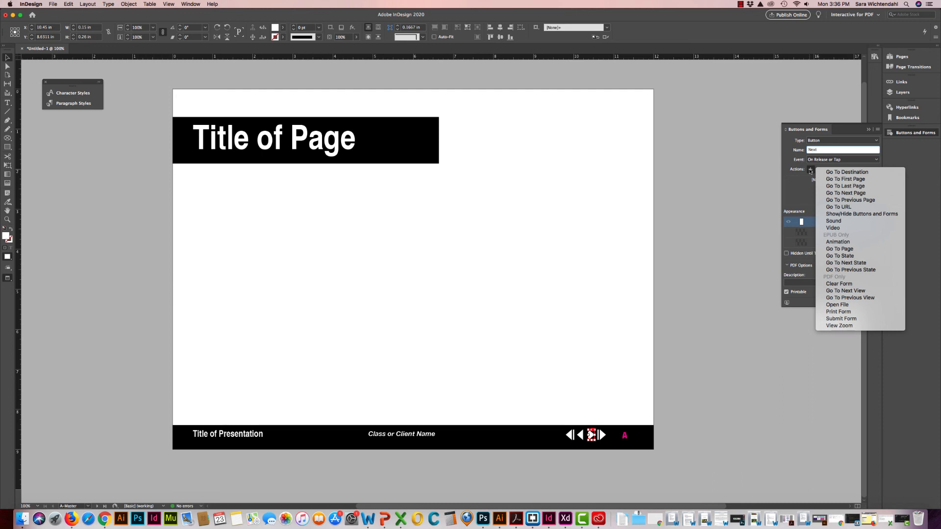
pyautogui.click(838, 193)
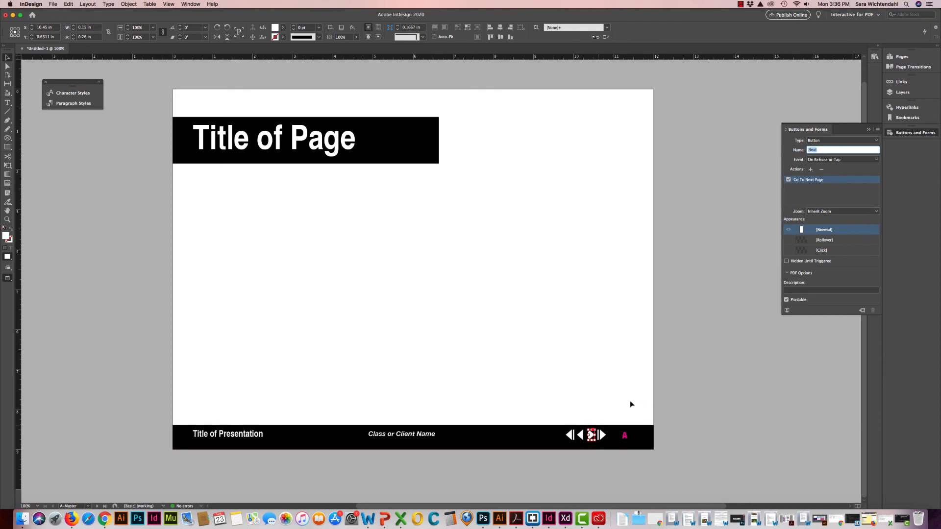
# - Fill the next-page button's Rollover state with magenta C=0 M=100 Y=0 K=0 and its Click state with yellow C=0 M=0 Y=100 K=0
pyautogui.click(817, 242)
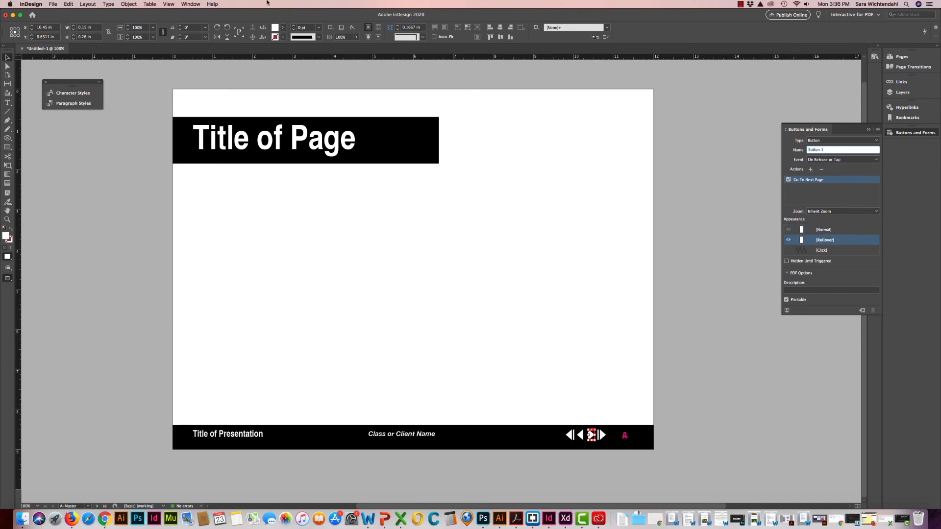
pyautogui.click(283, 27)
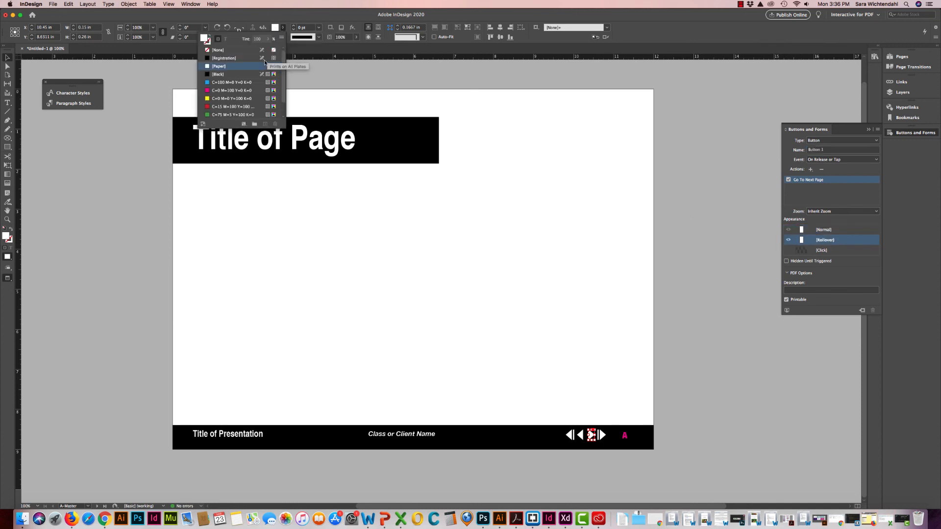
pyautogui.click(251, 90)
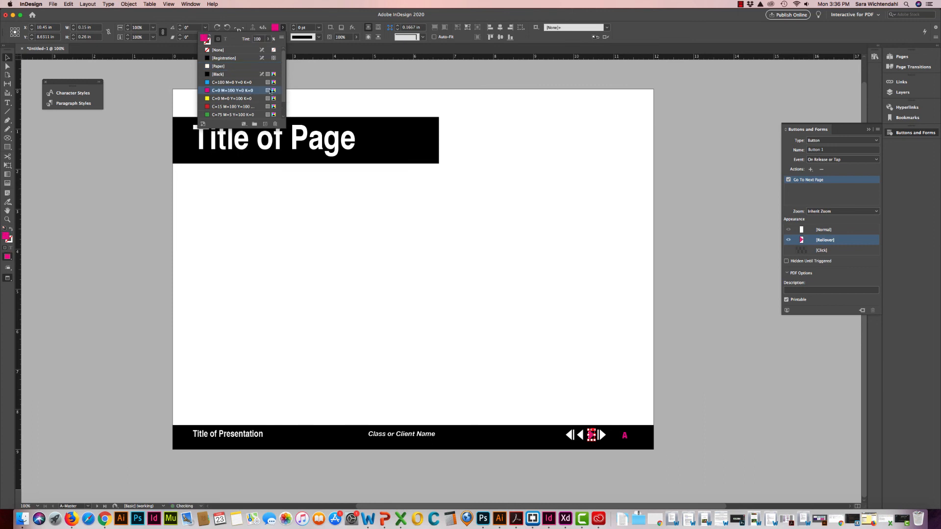
pyautogui.click(826, 251)
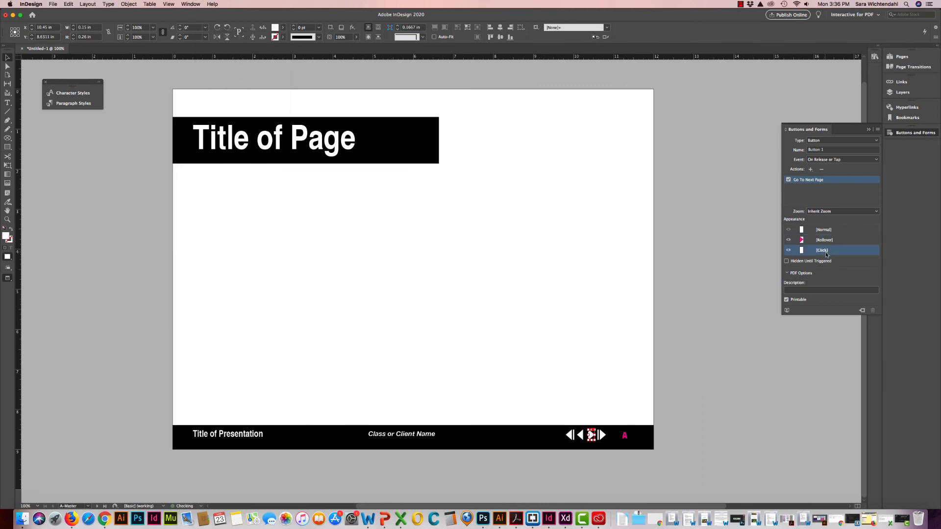
pyautogui.click(283, 27)
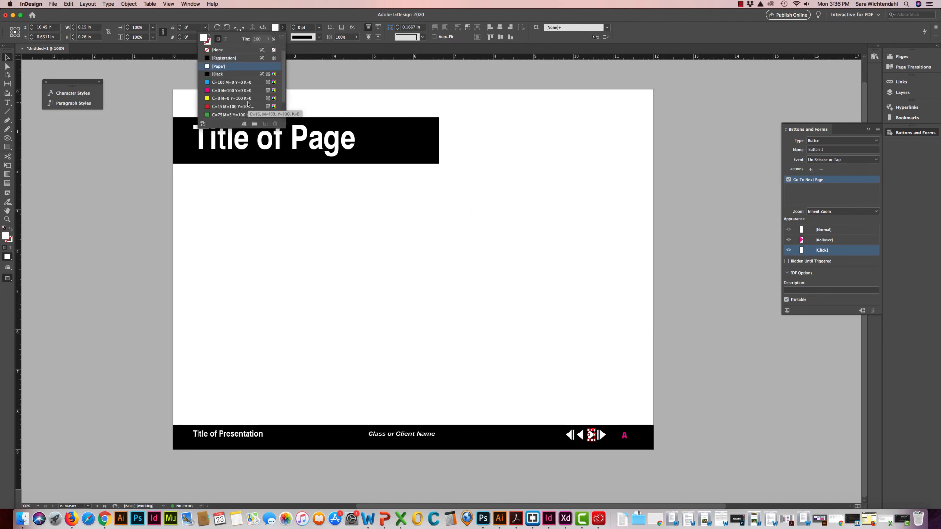
pyautogui.click(240, 98)
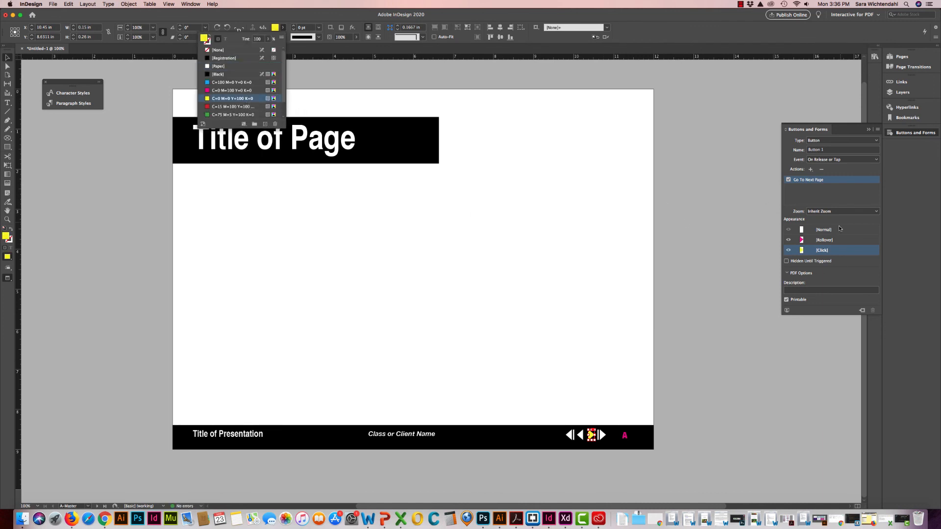
pyautogui.click(832, 199)
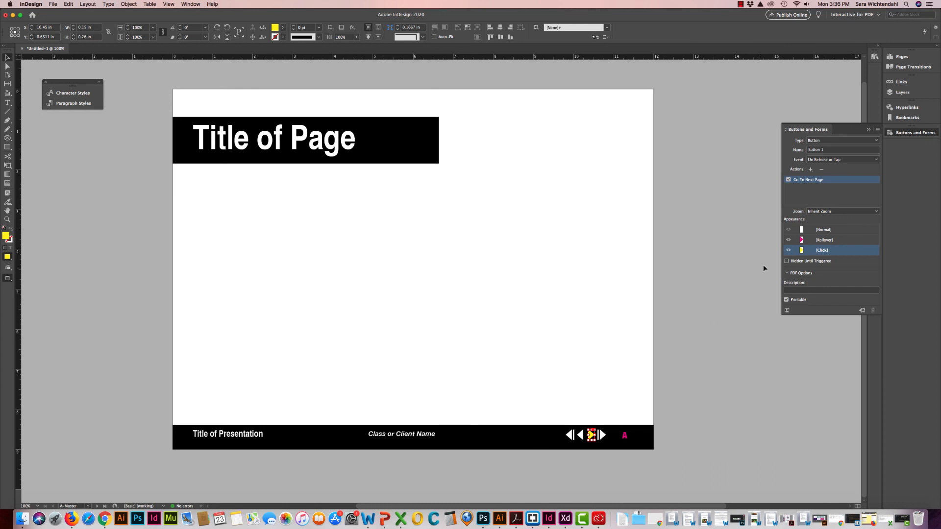
# - Convert the single left-pointing footer arrow into a button named Previous with the Go To Previous Page action
pyautogui.click(581, 435)
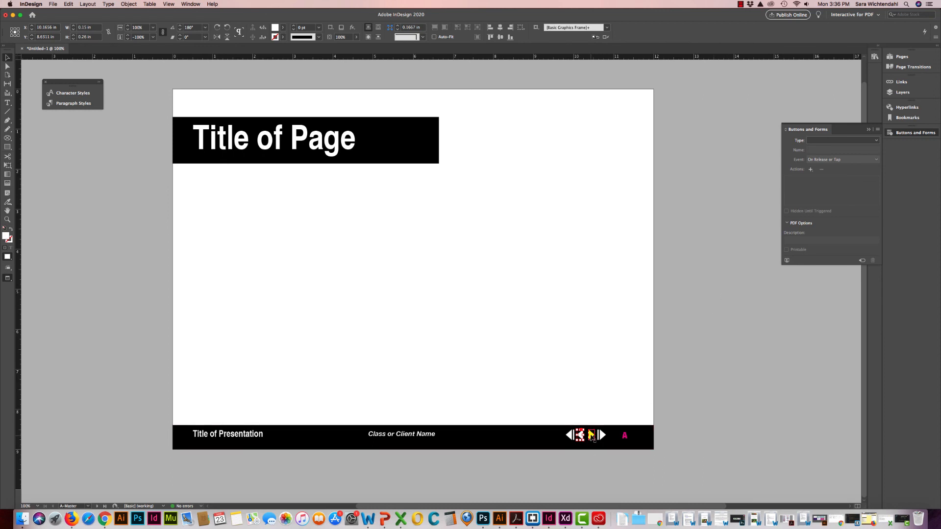
pyautogui.click(841, 141)
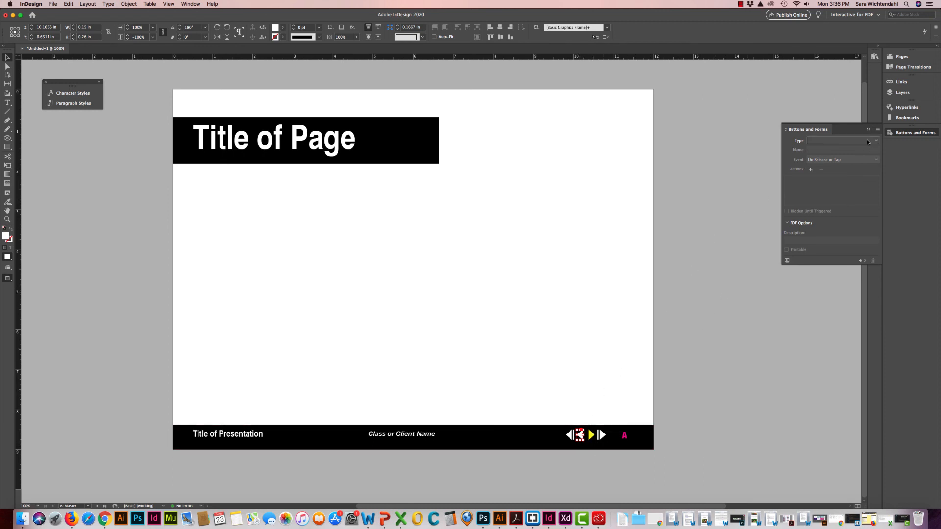
pyautogui.click(839, 150)
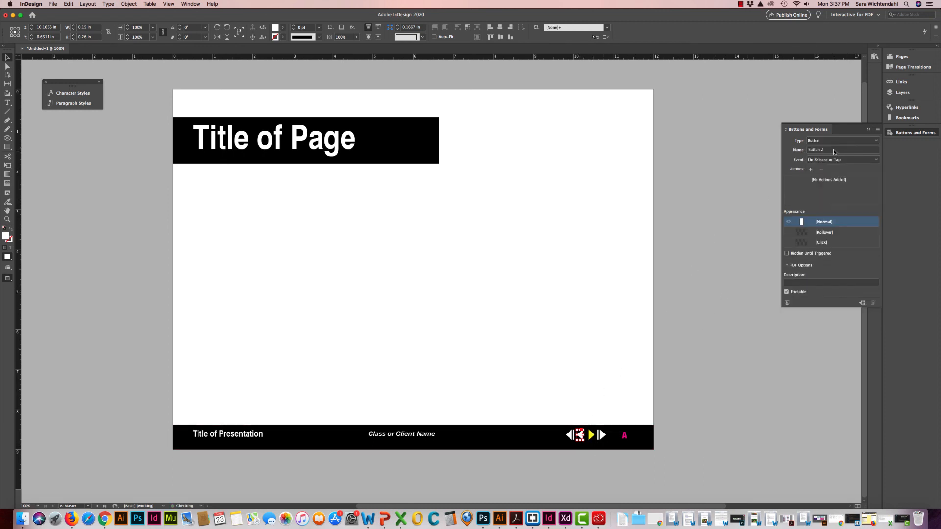
pyautogui.click(839, 150)
pyautogui.write('Previous')
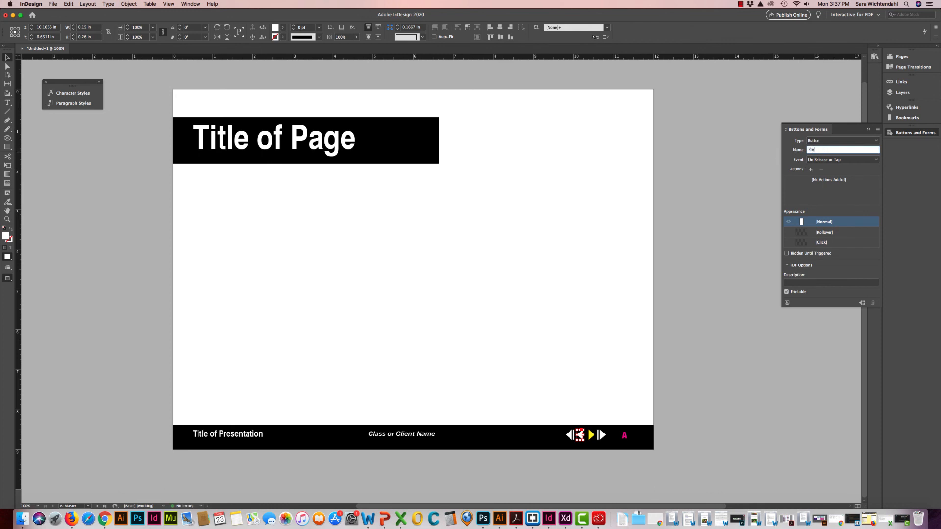
pyautogui.click(811, 170)
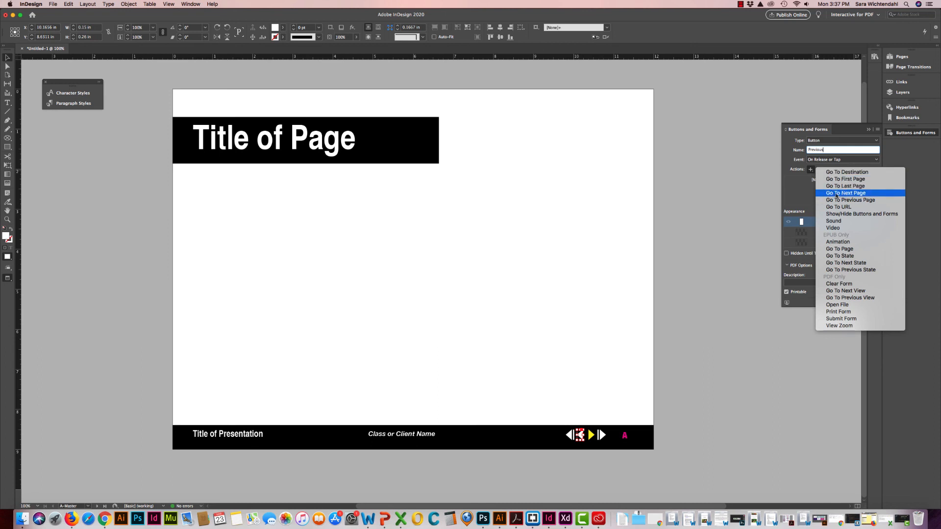
pyautogui.click(839, 200)
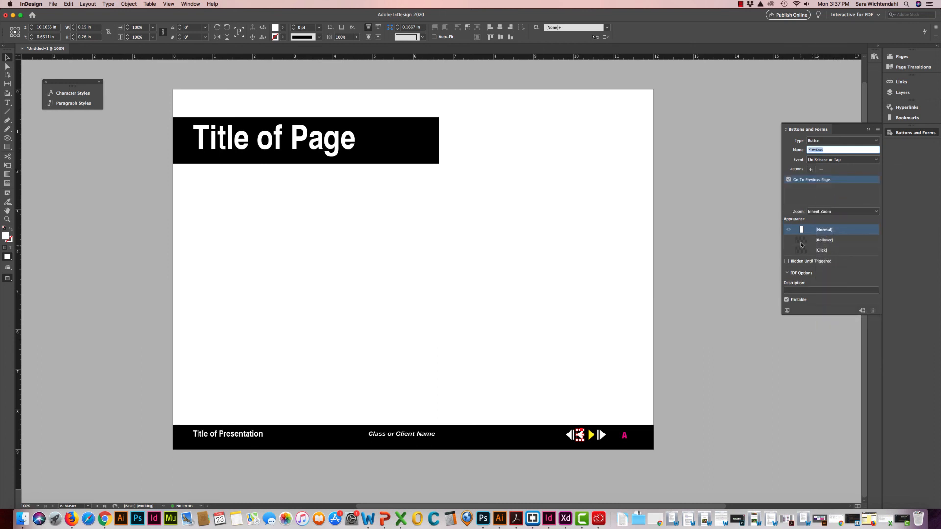
# - Fill the previous-page button's Rollover state with magenta C=0 M=100 Y=0 K=0 and its Click state with yellow C=0 M=0 Y=100 K=0
pyautogui.click(809, 241)
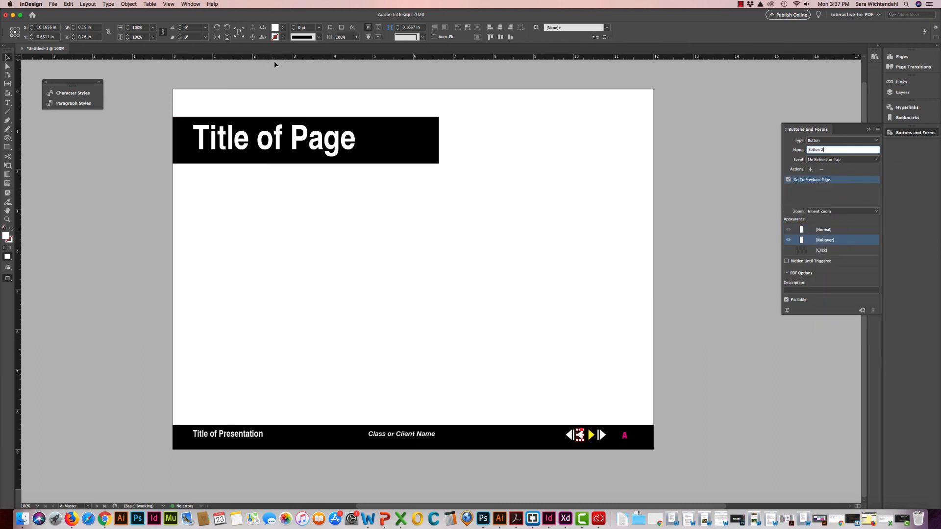
pyautogui.click(282, 28)
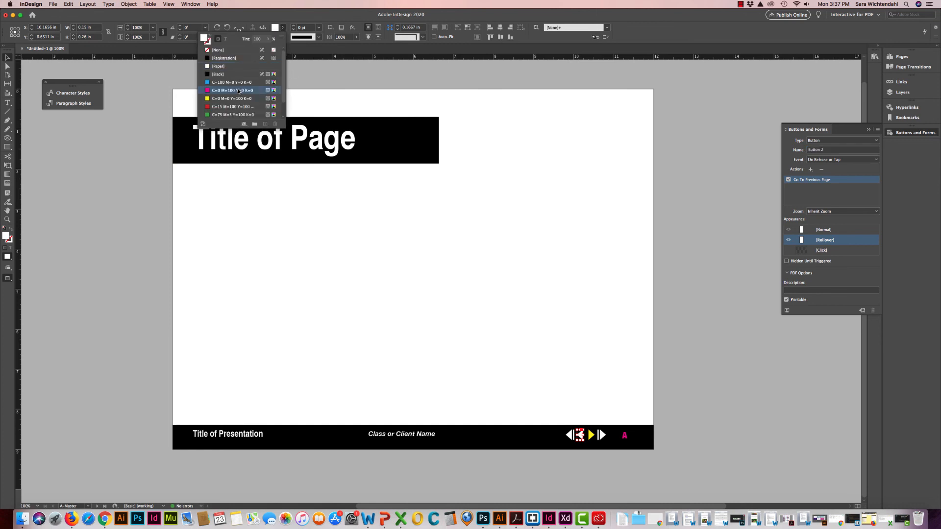
pyautogui.click(239, 90)
pyautogui.click(804, 250)
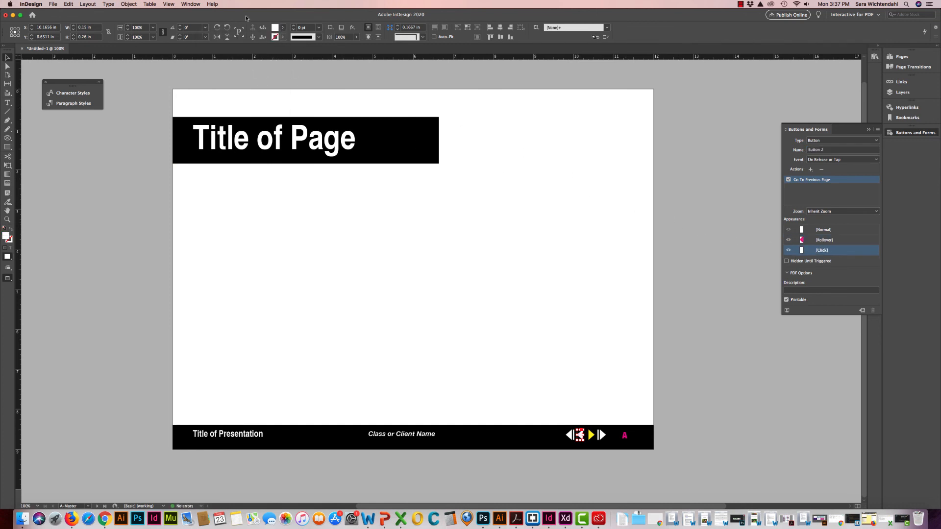
pyautogui.click(190, 4)
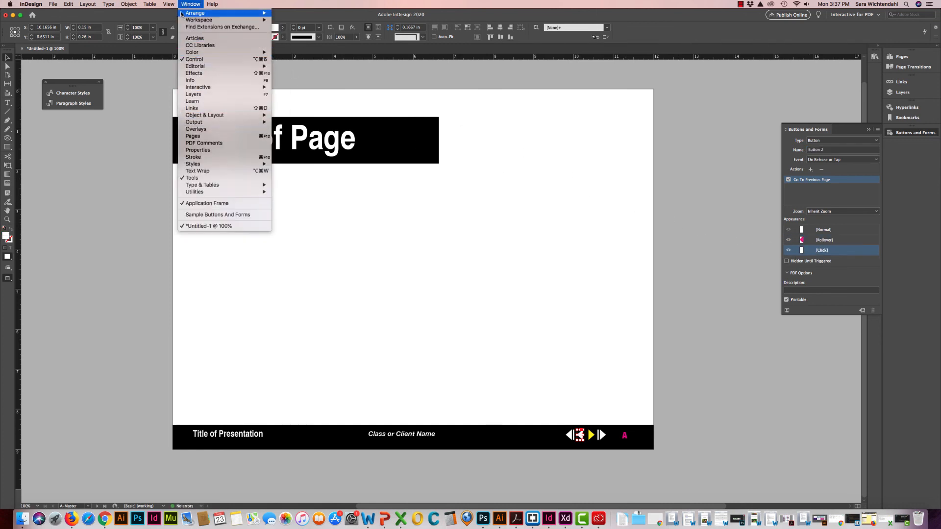
pyautogui.click(310, 12)
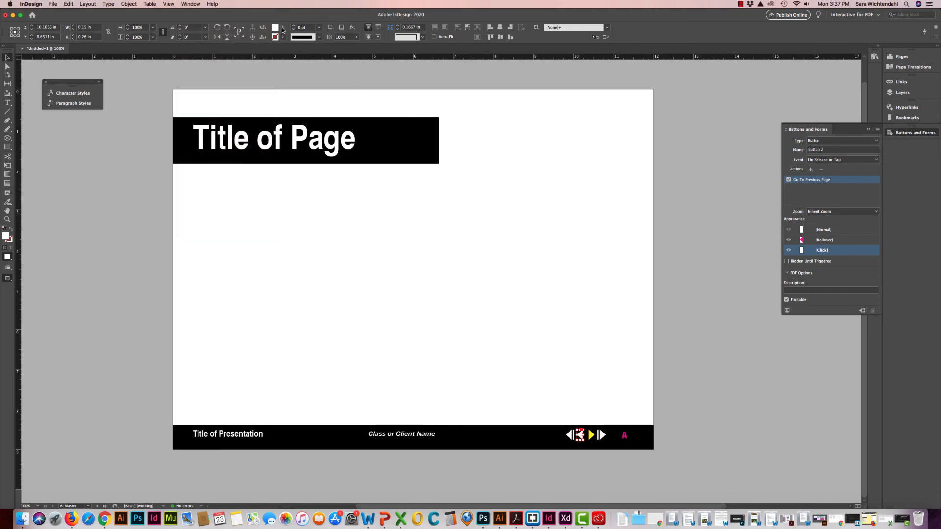
pyautogui.click(283, 28)
pyautogui.click(240, 98)
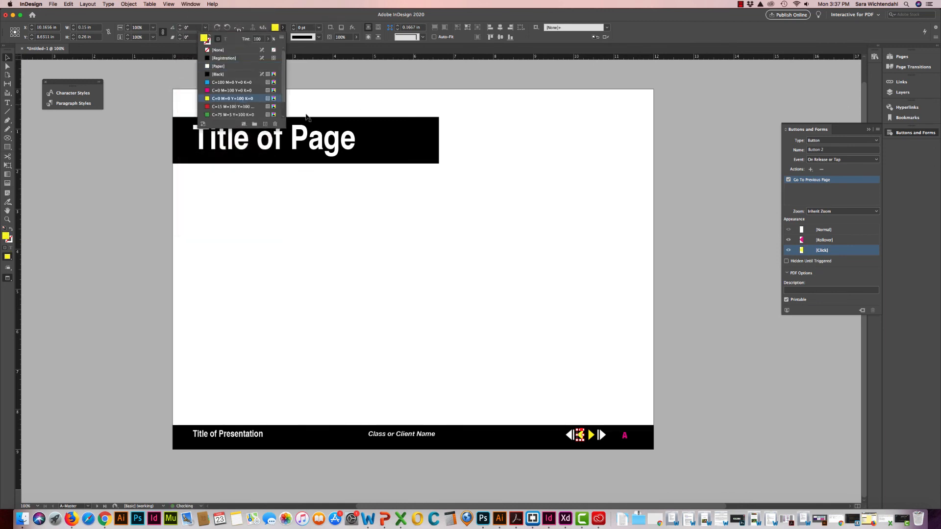
# - Compare the previous-page button's Rollover, Click and Normal appearances, ending on the Normal state
pyautogui.click(850, 240)
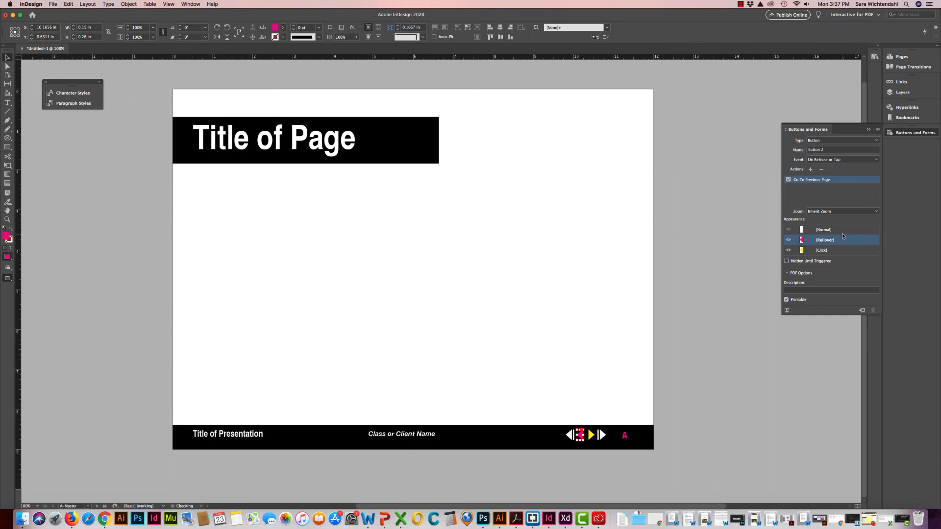
pyautogui.click(843, 229)
pyautogui.click(842, 242)
pyautogui.click(842, 250)
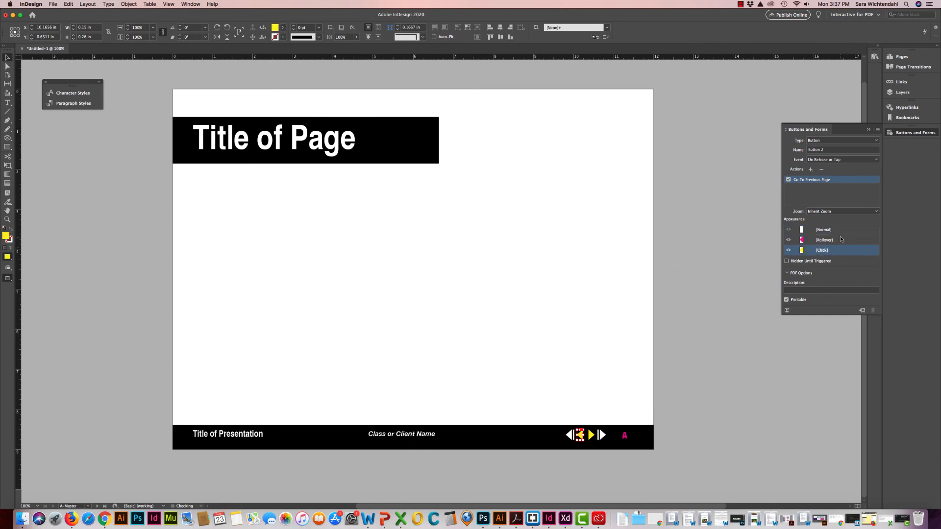
pyautogui.click(840, 241)
pyautogui.click(841, 230)
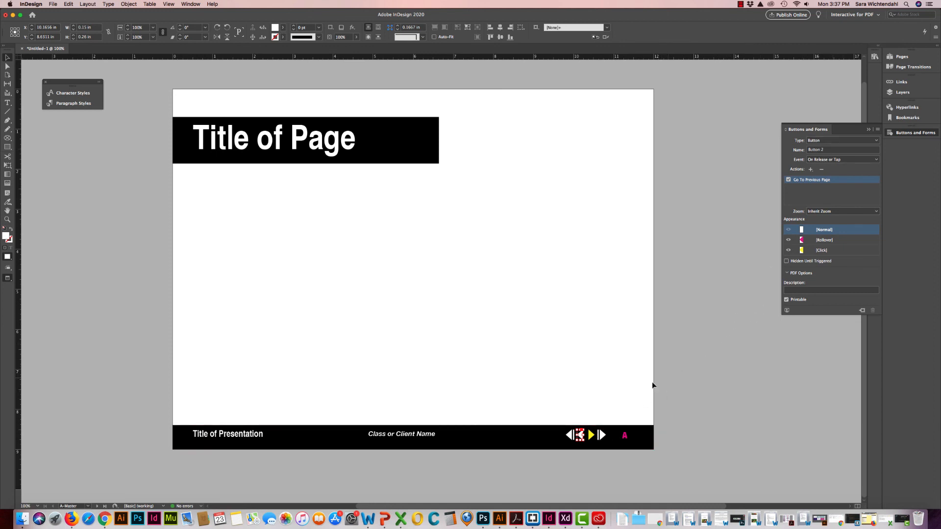
# - Convert the barred right-pointing footer arrow into a button named Last Page with the Go To Last Page action
pyautogui.click(602, 435)
pyautogui.click(844, 141)
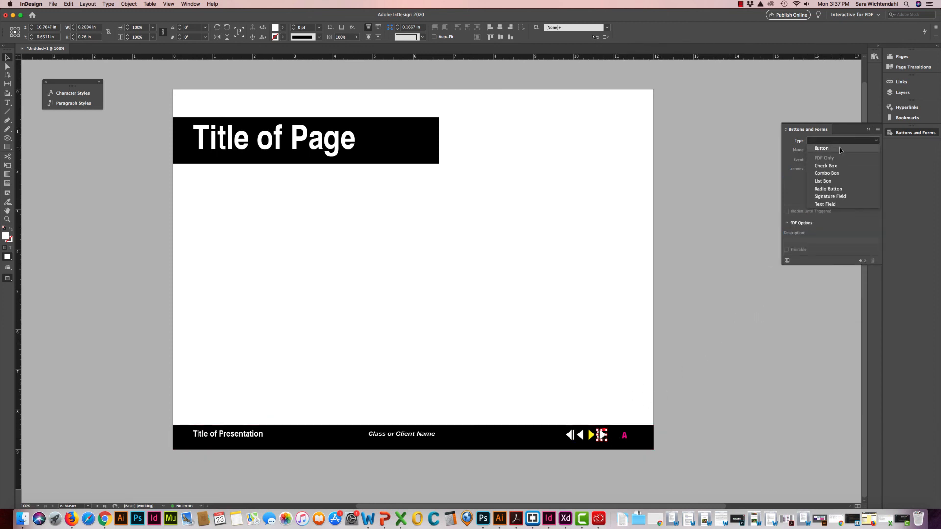
pyautogui.click(846, 148)
pyautogui.click(840, 151)
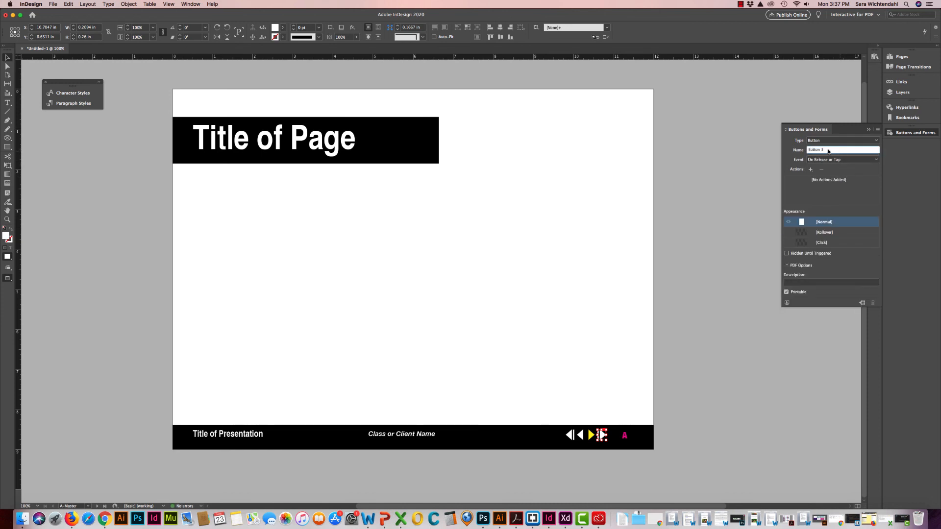
pyautogui.tripleClick(828, 152)
pyautogui.write('Last Page')
pyautogui.click(811, 169)
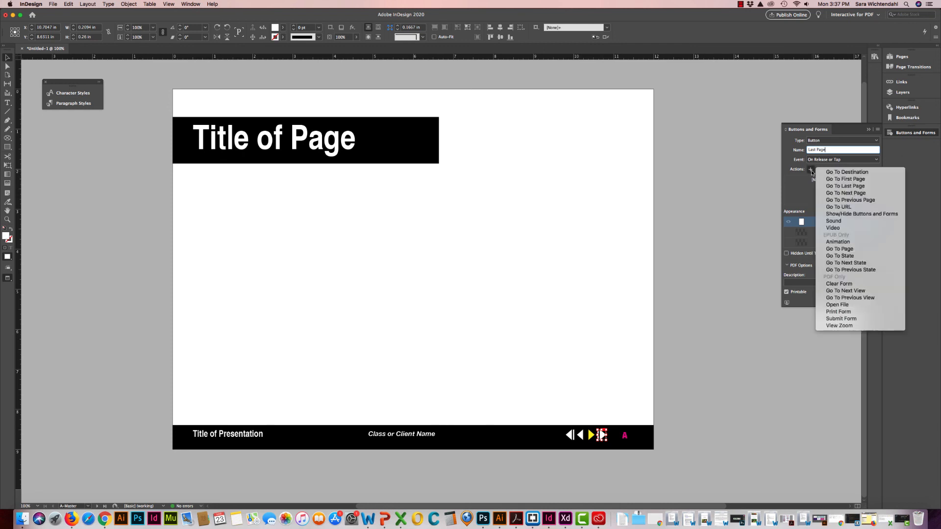
pyautogui.click(852, 186)
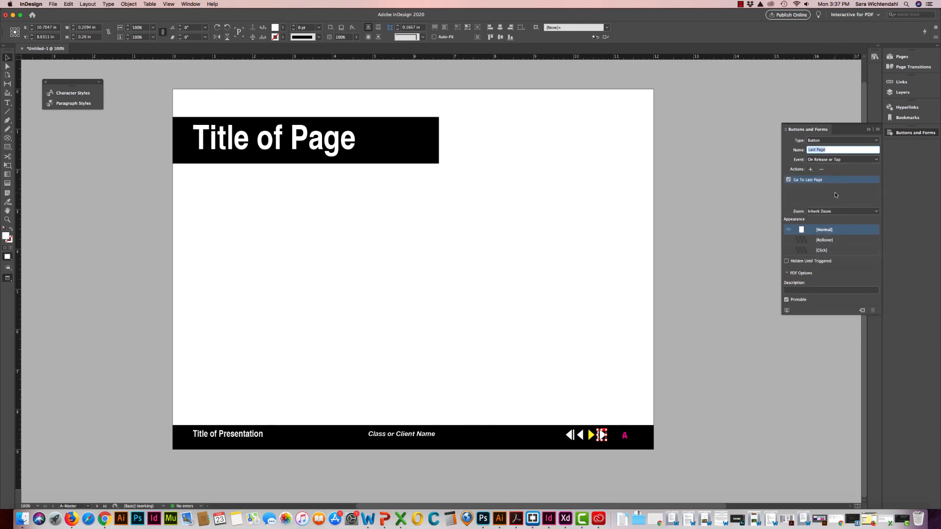
# - Fill the last-page button's Rollover state with magenta C=0 M=100 Y=0 K=0 and its Click state with yellow C=0 M=0 Y=100 K=0
pyautogui.click(820, 241)
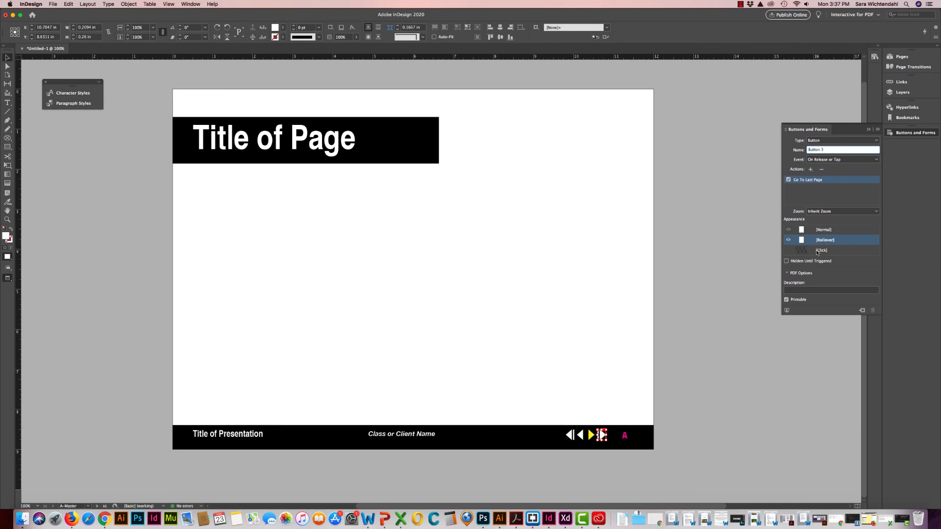
pyautogui.click(283, 28)
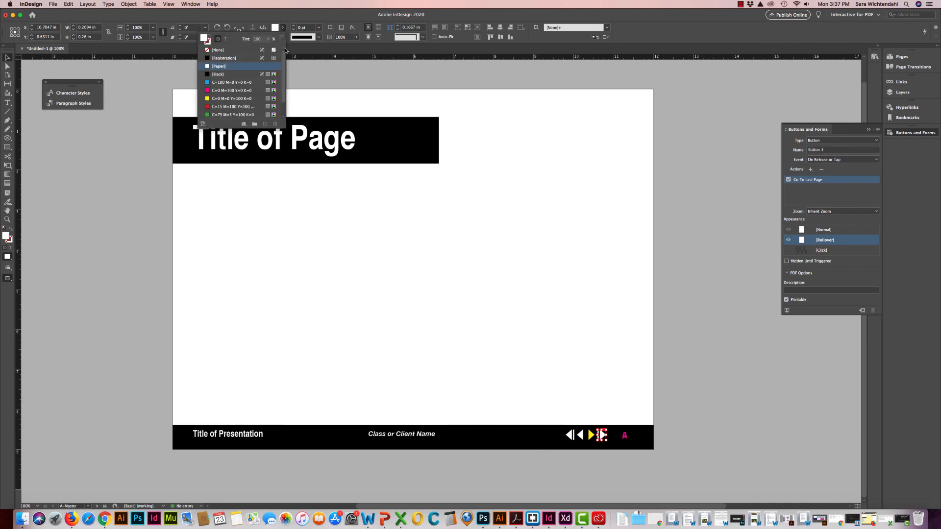
pyautogui.click(240, 90)
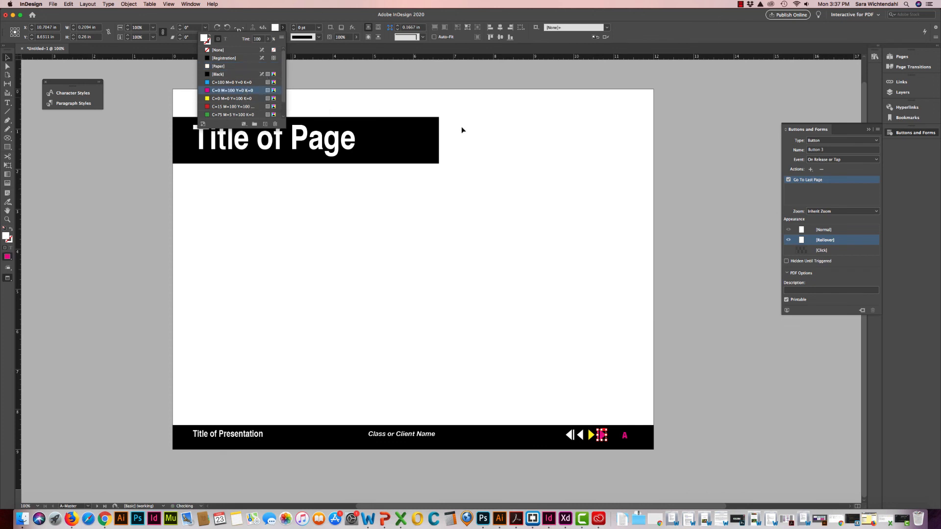
pyautogui.click(828, 252)
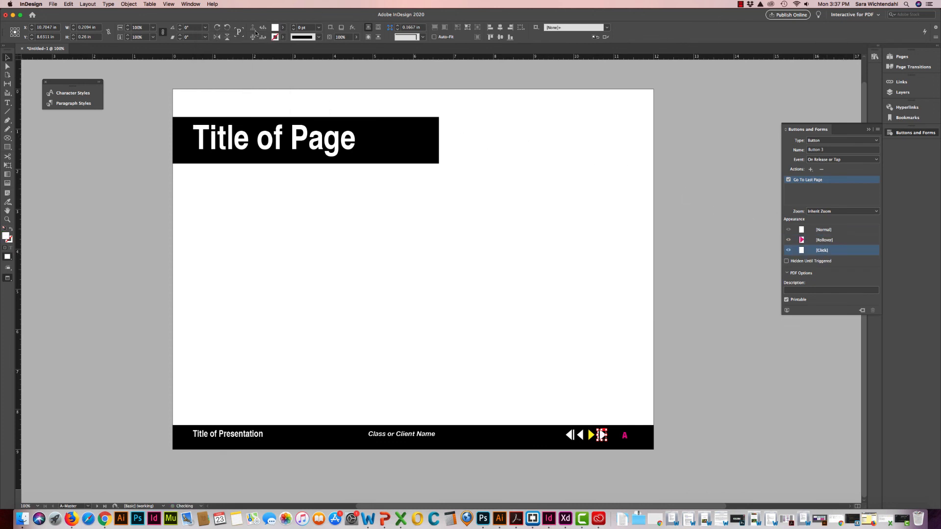
pyautogui.click(283, 28)
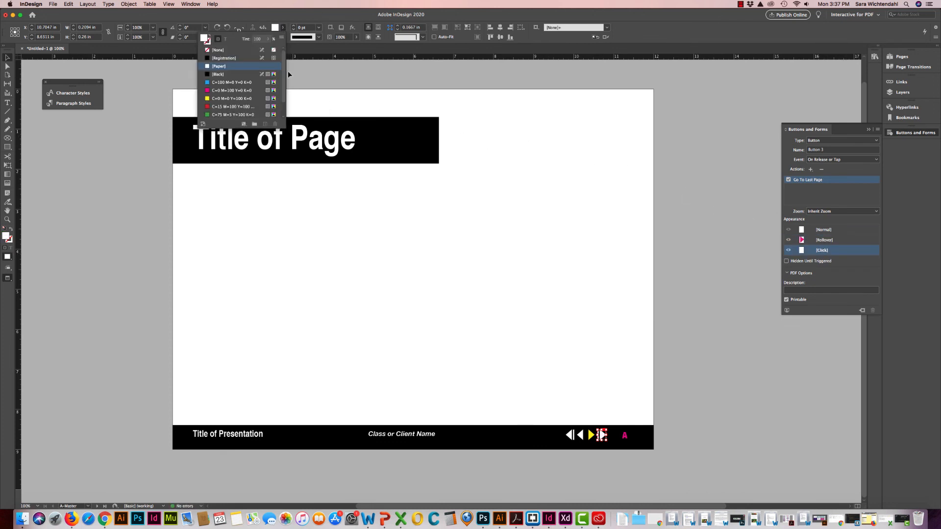
pyautogui.click(240, 99)
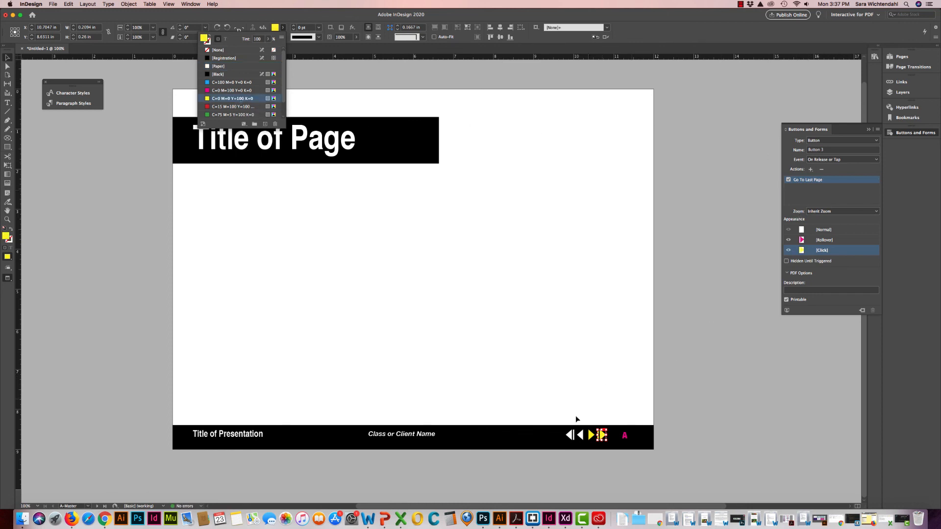
# - Convert the barred left-pointing footer arrow into a button named First with the Go To First Page action
pyautogui.click(570, 435)
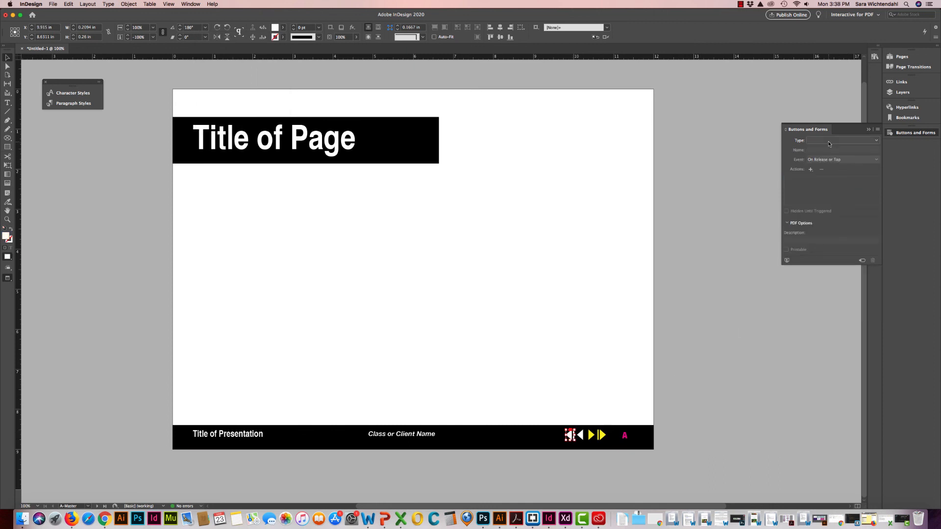
pyautogui.click(844, 140)
pyautogui.click(817, 146)
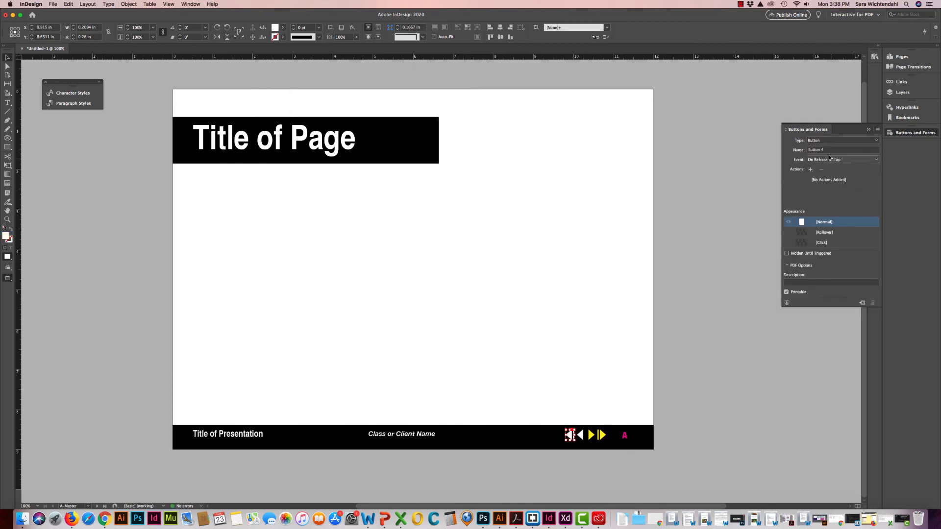
pyautogui.click(828, 149)
pyautogui.write('First')
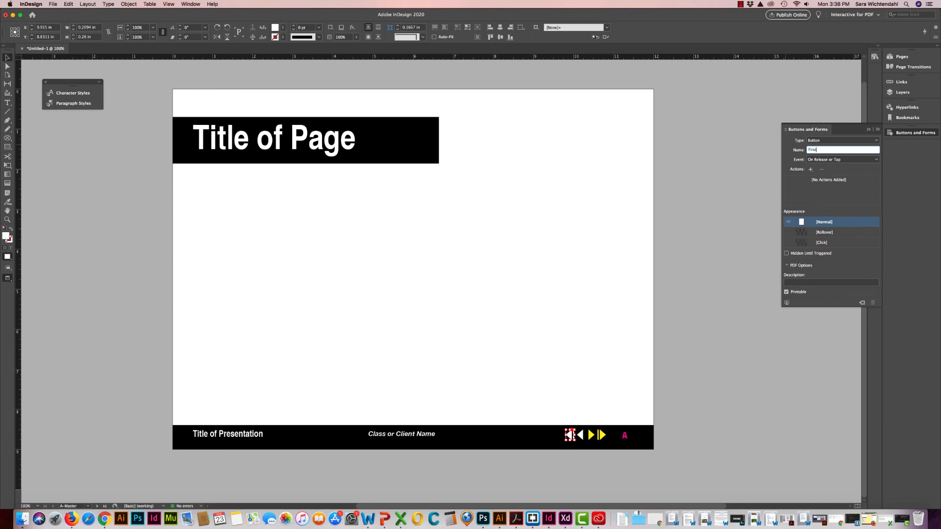
pyautogui.click(810, 169)
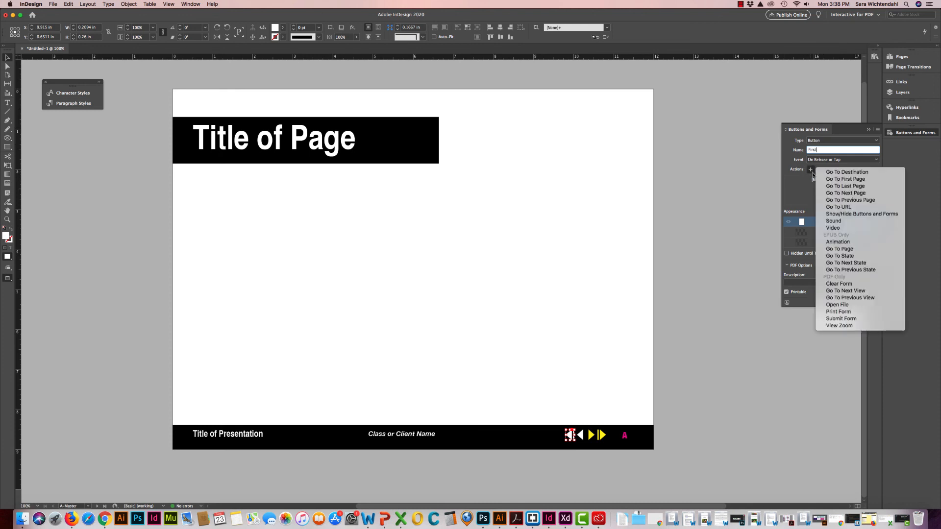
pyautogui.click(819, 180)
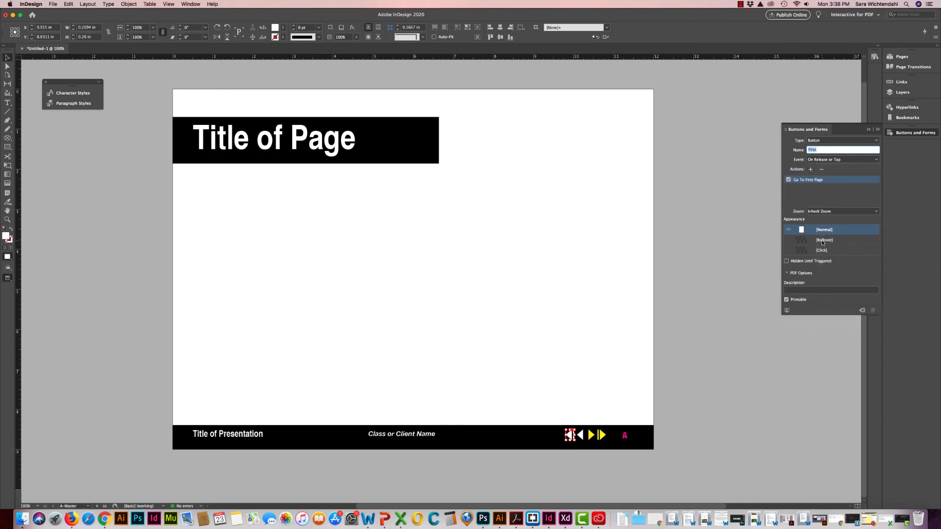
# - Fill the first-page button's Rollover state with magenta C=0 M=100 Y=0 K=0 and its Click state with yellow C=0 M=0 Y=100 K=0
pyautogui.click(825, 239)
pyautogui.click(283, 28)
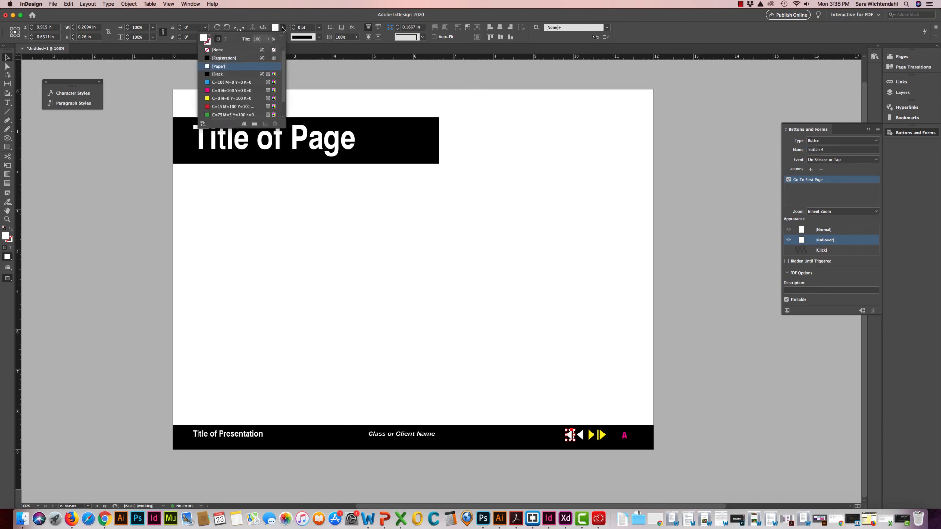
pyautogui.click(241, 90)
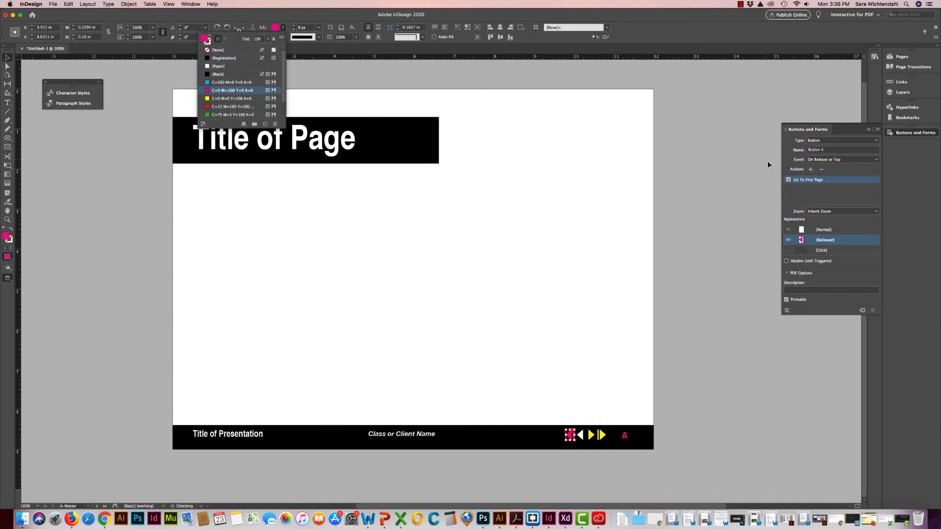
pyautogui.click(817, 251)
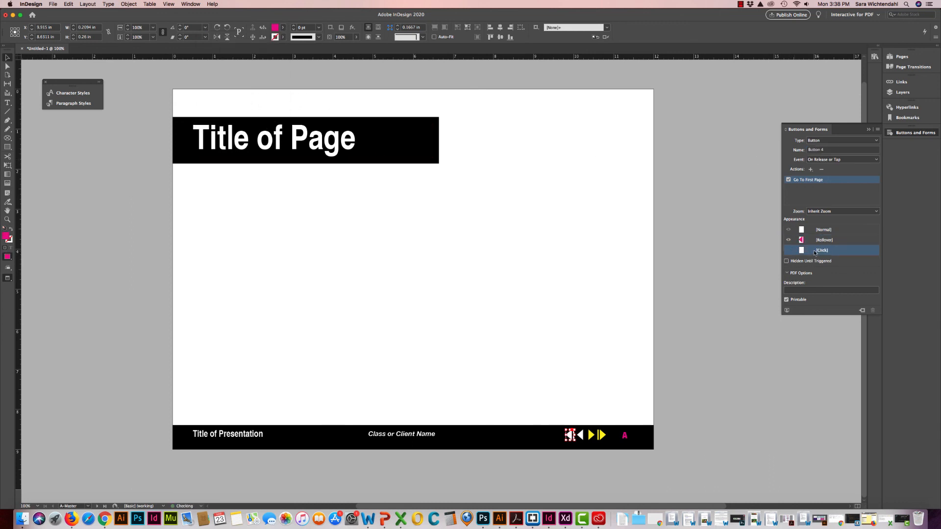
pyautogui.click(283, 28)
pyautogui.click(241, 99)
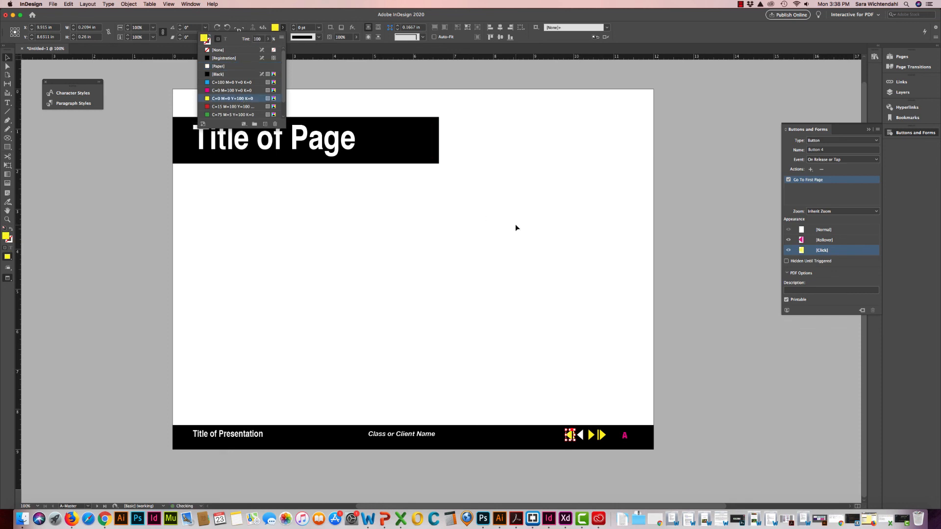
pyautogui.click(580, 332)
pyautogui.click(586, 335)
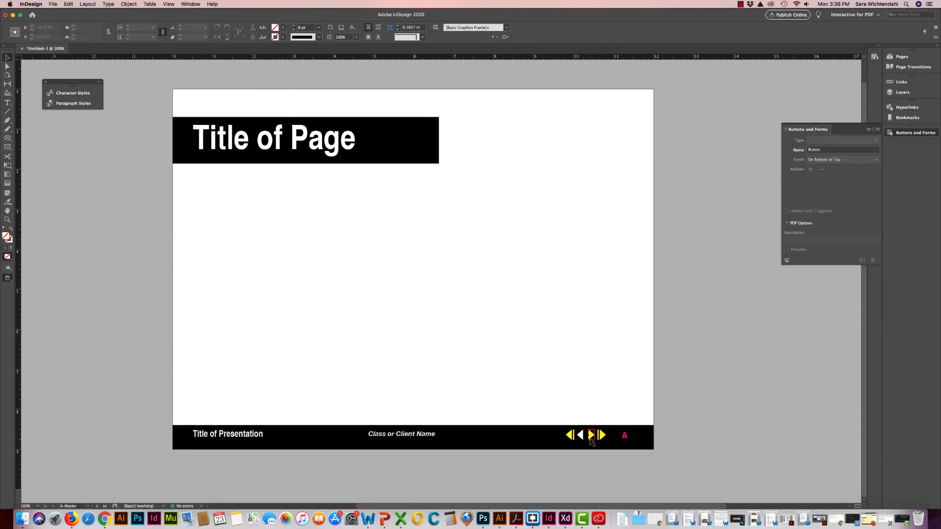
# - Open the B-Master page and bring up the button settings for its single right-pointing footer arrow
pyautogui.click(869, 130)
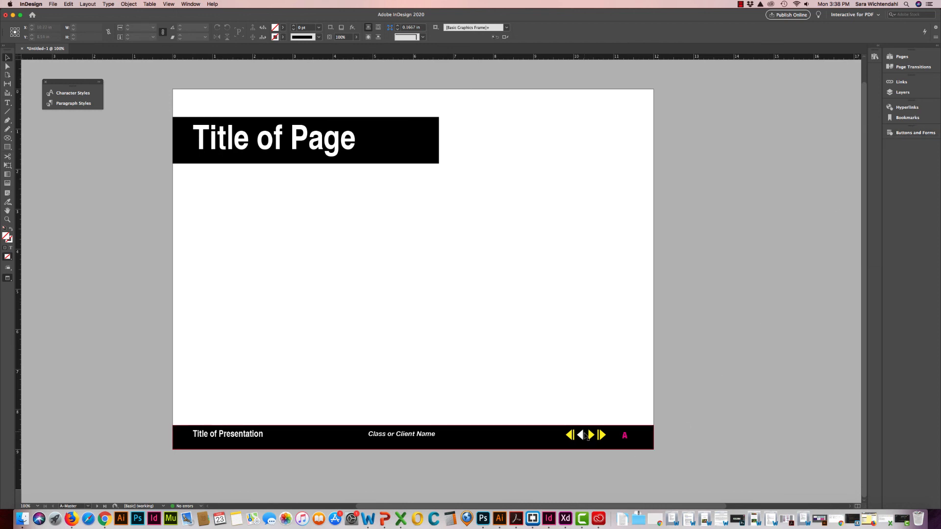
pyautogui.click(585, 436)
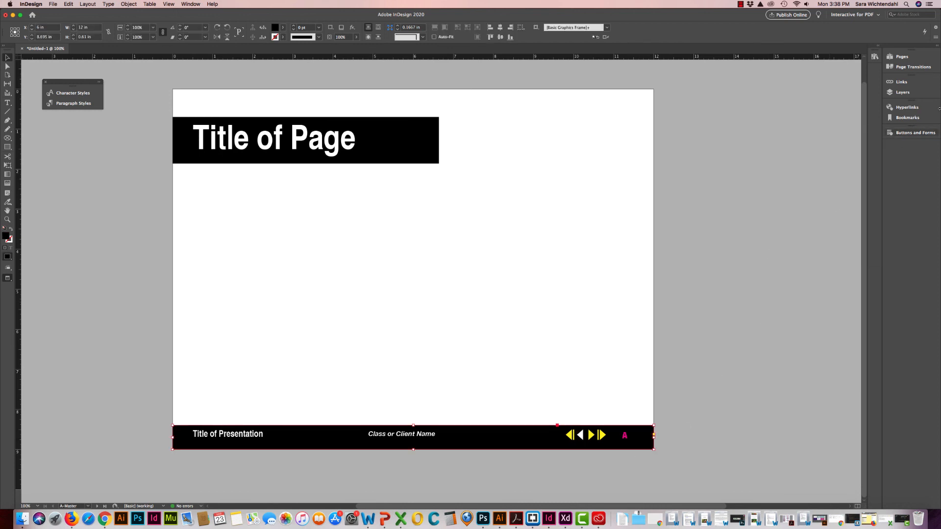
pyautogui.click(907, 60)
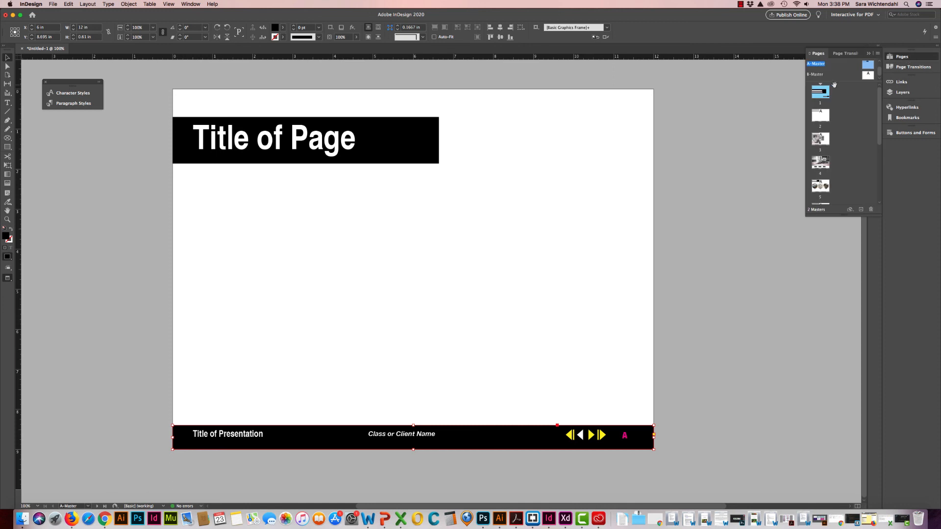
pyautogui.doubleClick(866, 76)
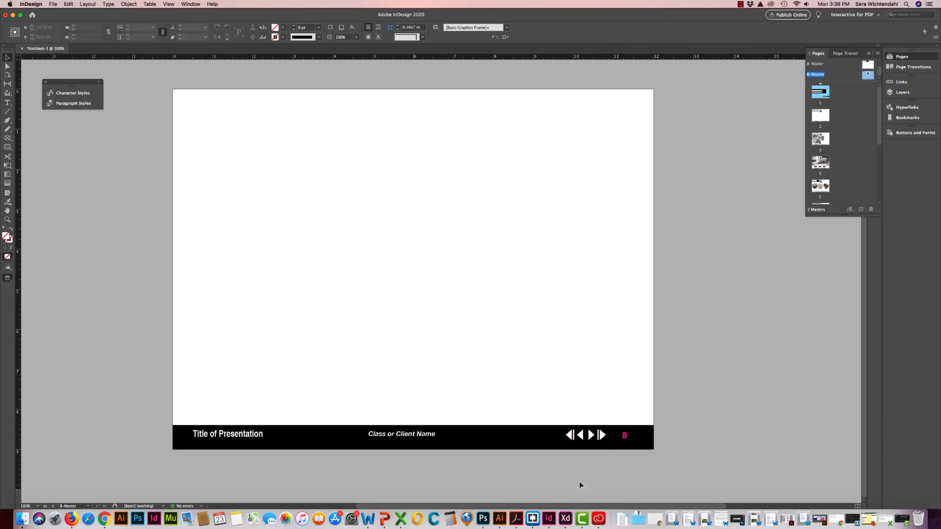
pyautogui.click(591, 435)
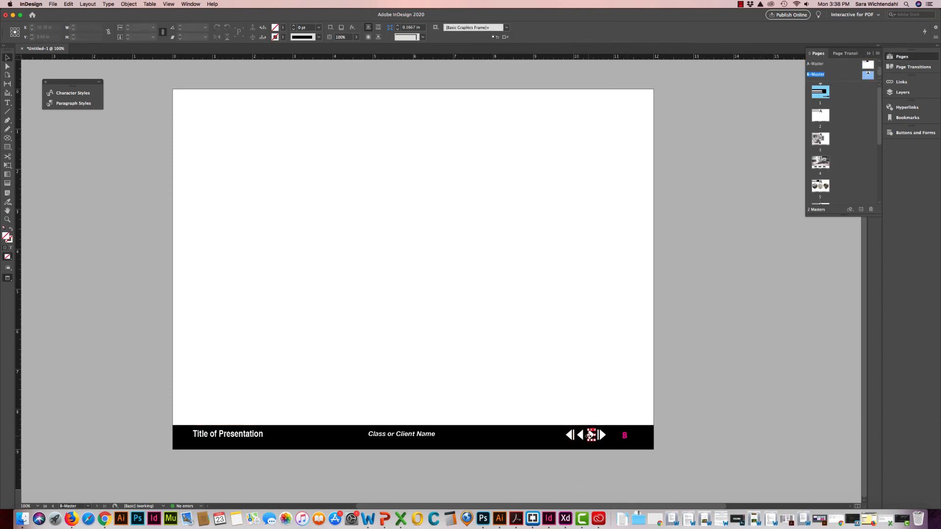
pyautogui.click(915, 133)
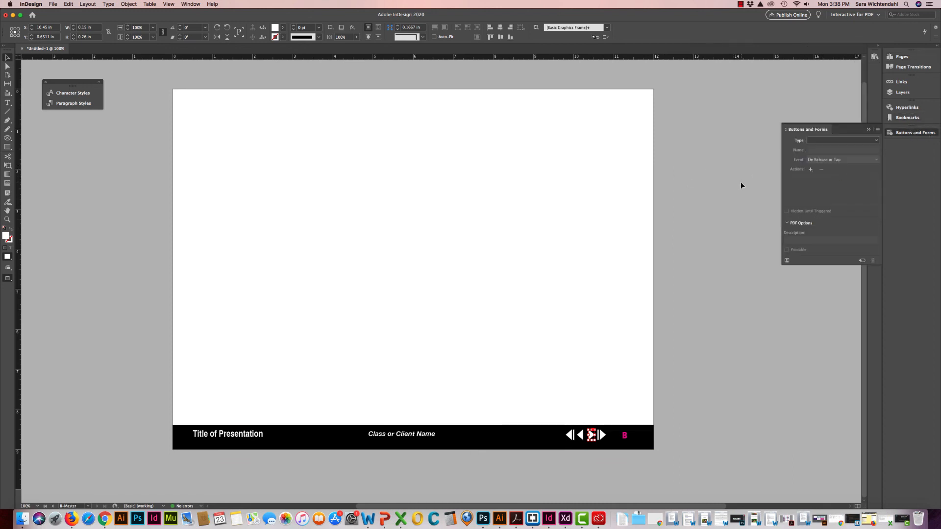
pyautogui.click(581, 519)
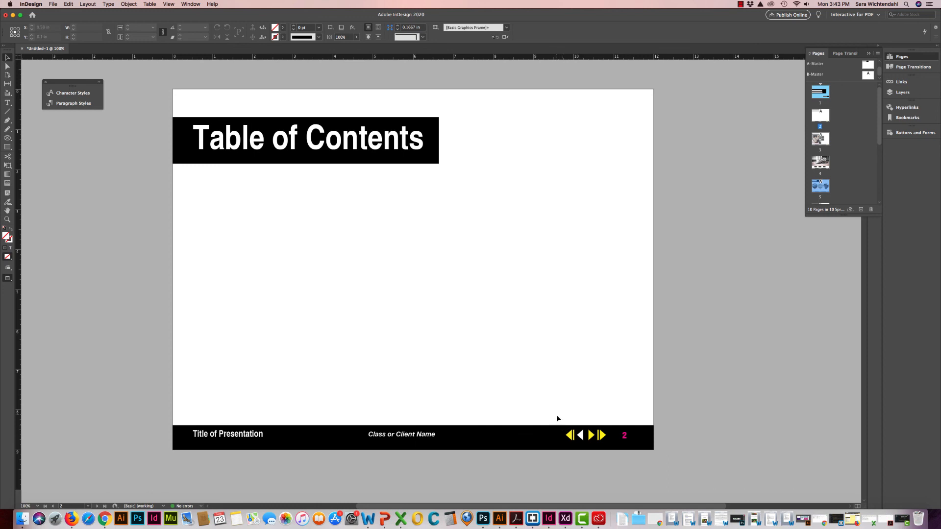
# - Save the document to the Desktop as Demo_Presentation in InDesign 2020 document format
pyautogui.press('super+s')
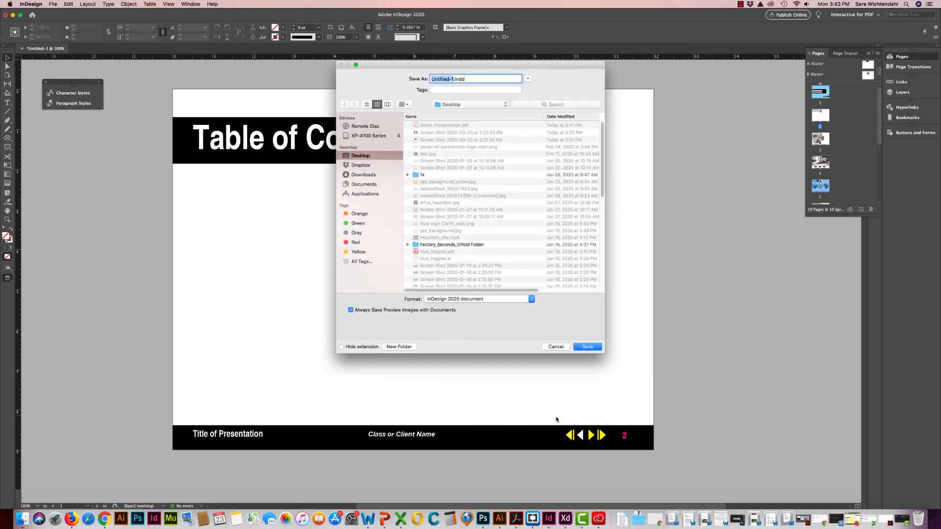
pyautogui.write('Demo_Presentation')
pyautogui.press('Return')
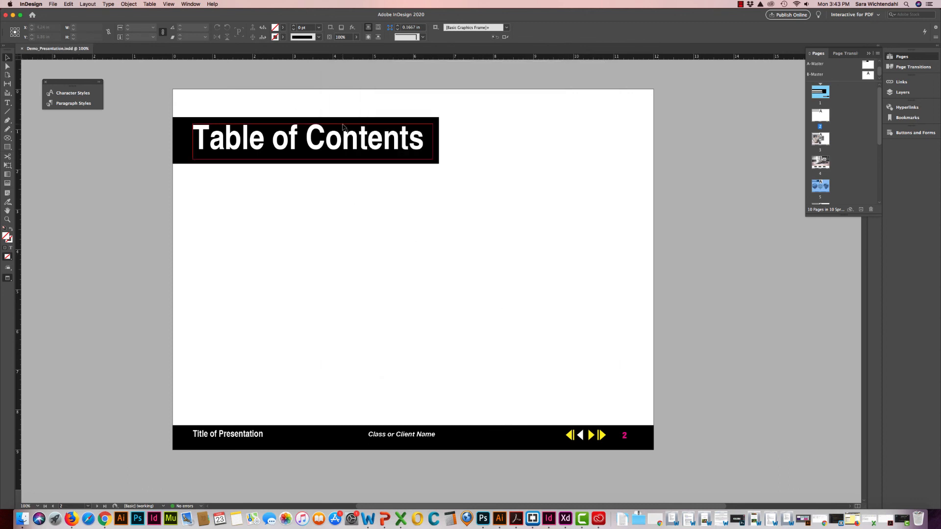
# - Export all pages to the Desktop as Demo_Presentation.pdf in Adobe PDF (Interactive) format, accepting the colour conversion to RGB
pyautogui.click(53, 4)
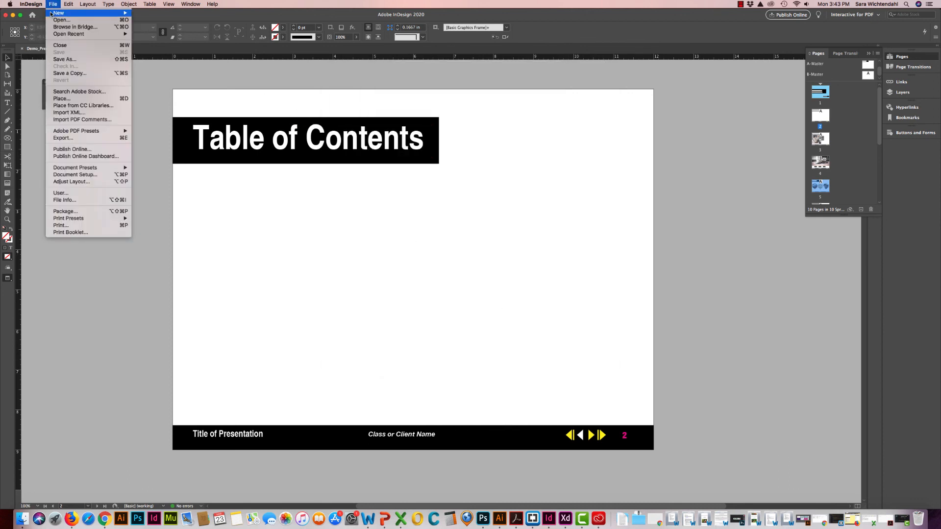
pyautogui.click(109, 138)
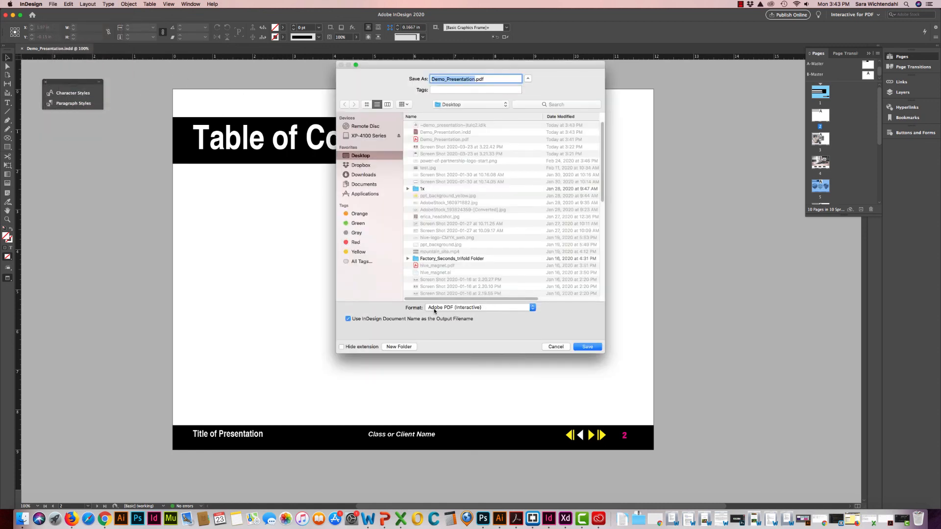
pyautogui.click(470, 308)
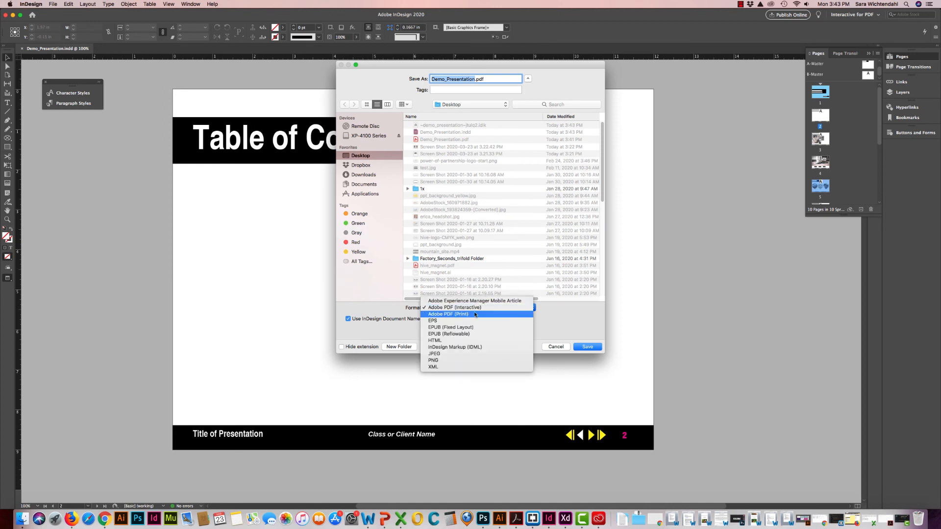
pyautogui.click(473, 309)
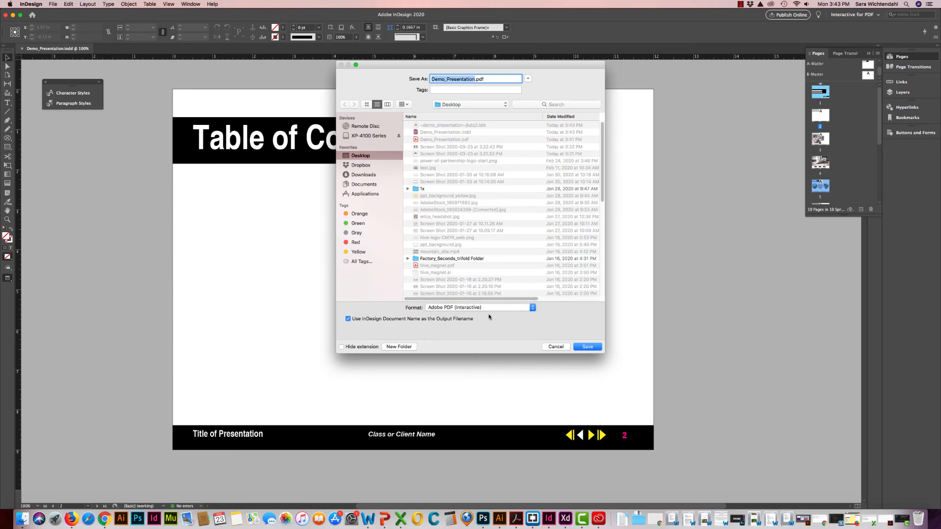
pyautogui.click(596, 348)
pyautogui.click(523, 113)
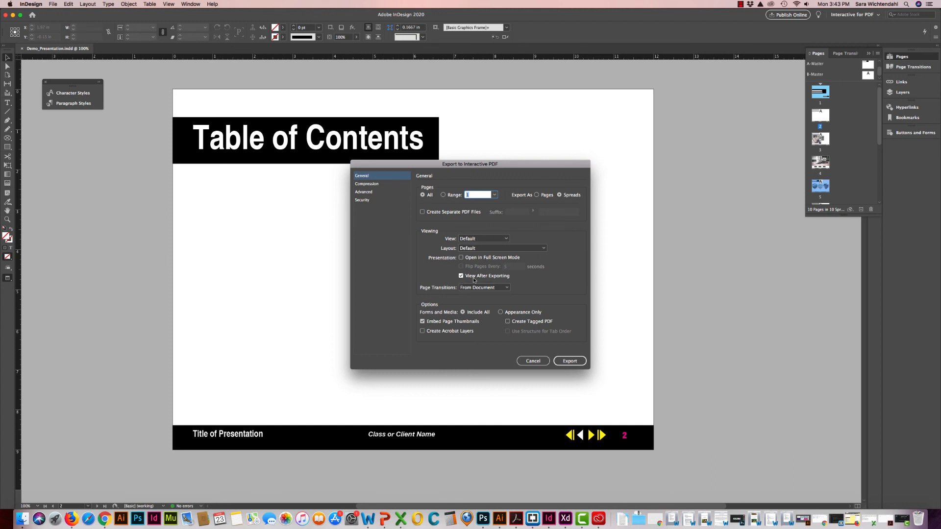
pyautogui.click(567, 365)
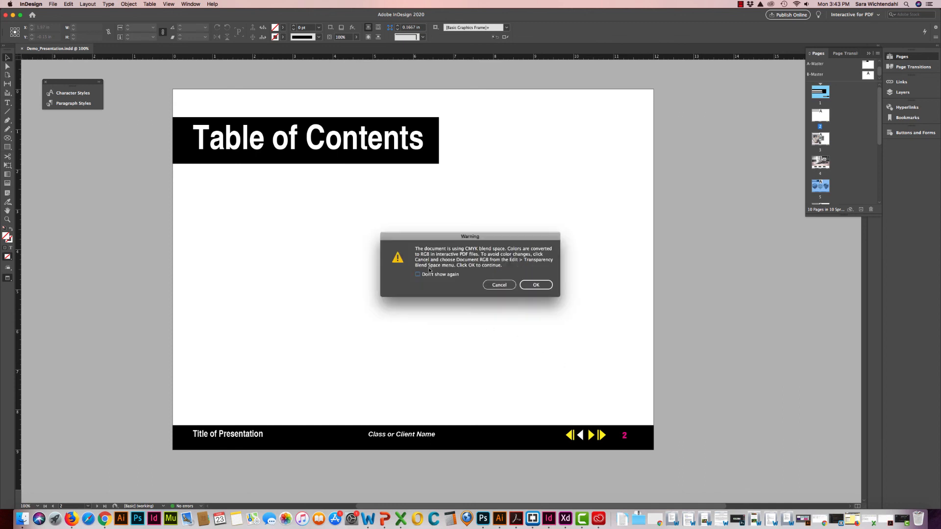
pyautogui.click(536, 284)
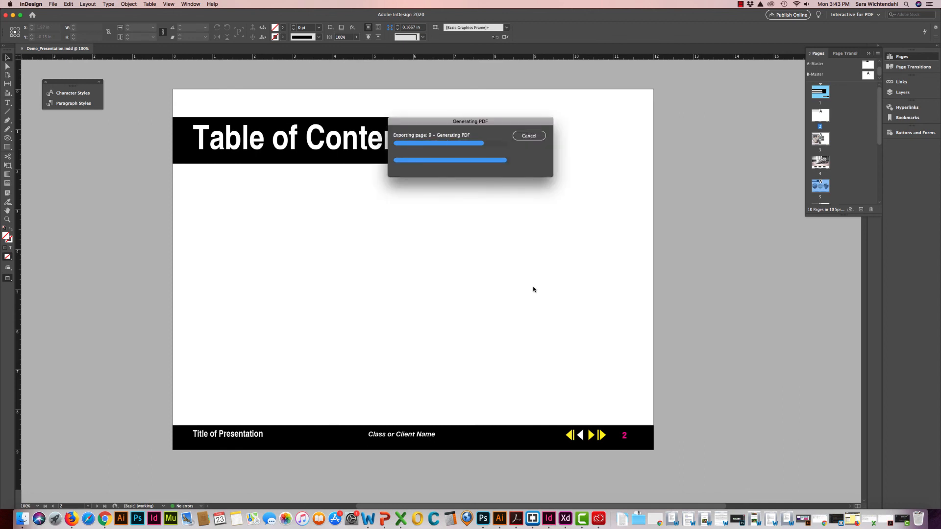
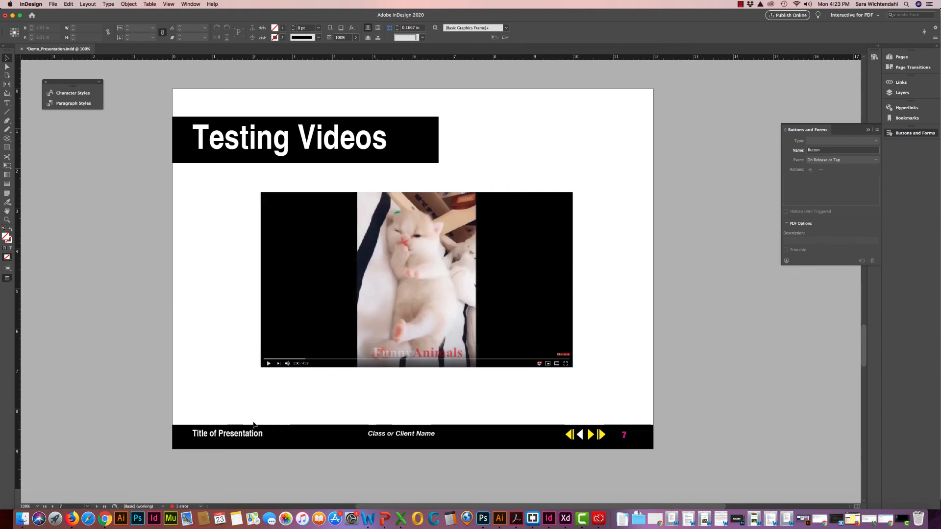
# - Switch to Chrome, copy the address of the cute kittens YouTube video, and minimize the browser window
pyautogui.click(105, 518)
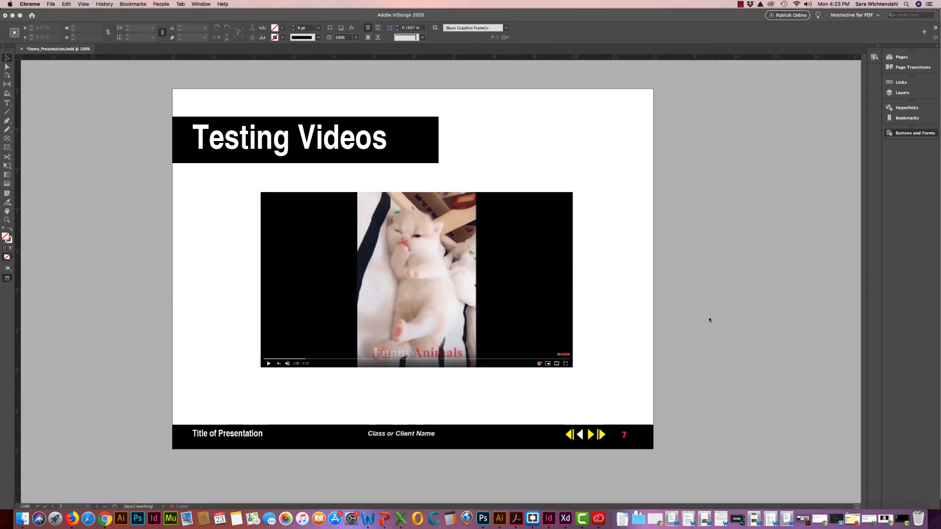
pyautogui.click(885, 519)
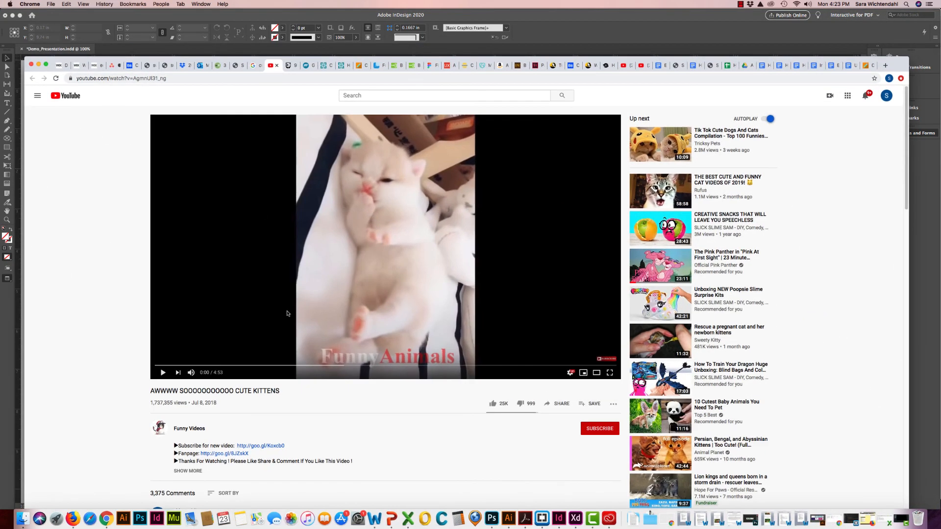
pyautogui.doubleClick(290, 61)
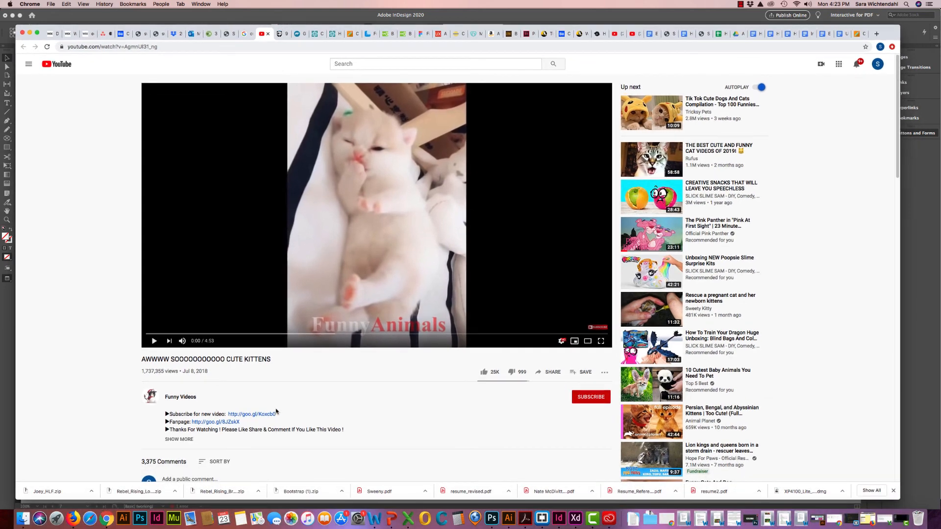
pyautogui.scroll(-1, 293, 344)
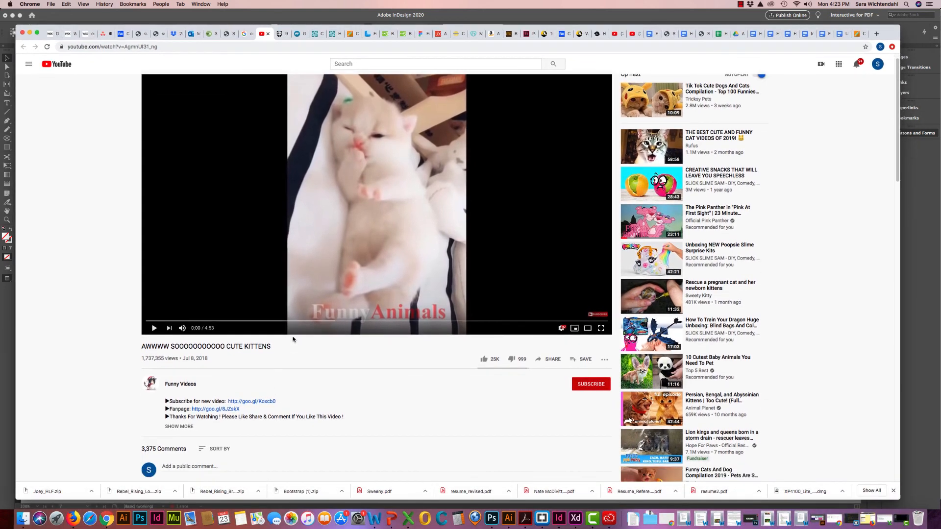
pyautogui.click(175, 48)
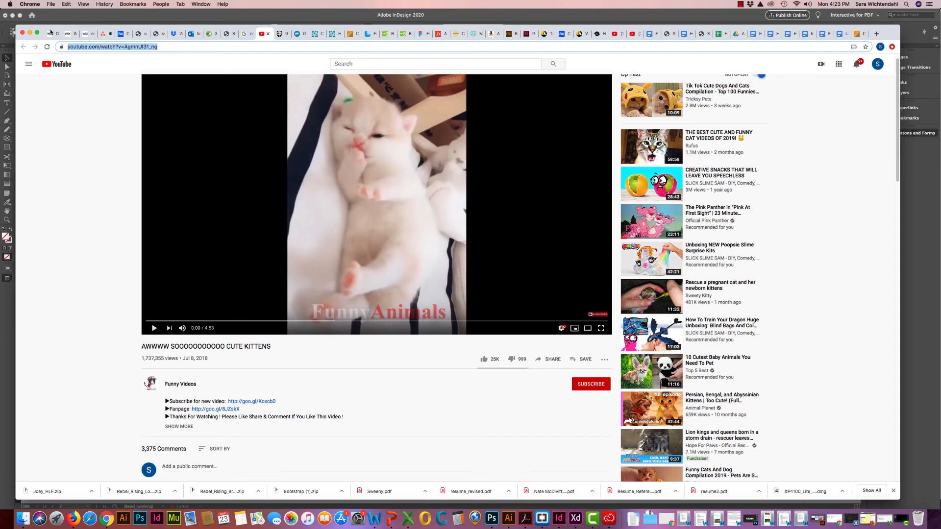
pyautogui.click(29, 32)
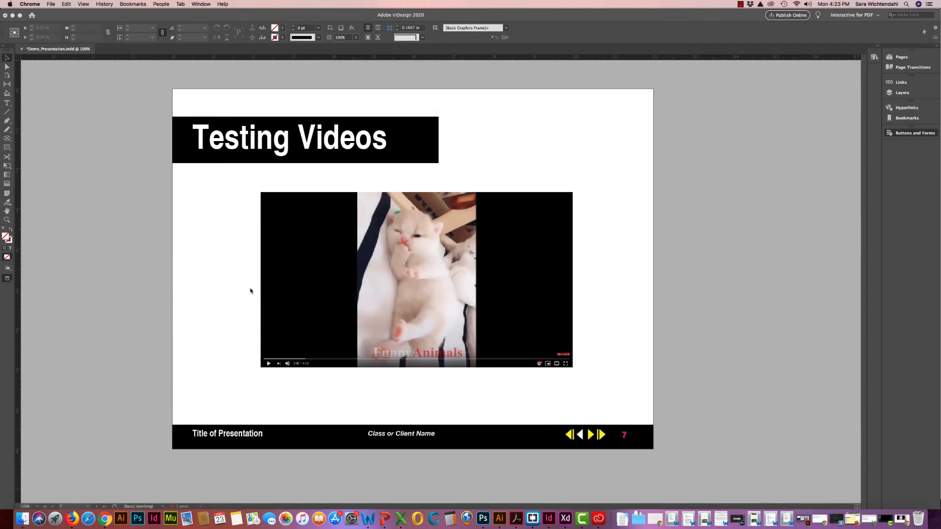
# - Convert the kitten video image on page 7 into a button with a Go To URL action on release or tap
pyautogui.click(305, 300)
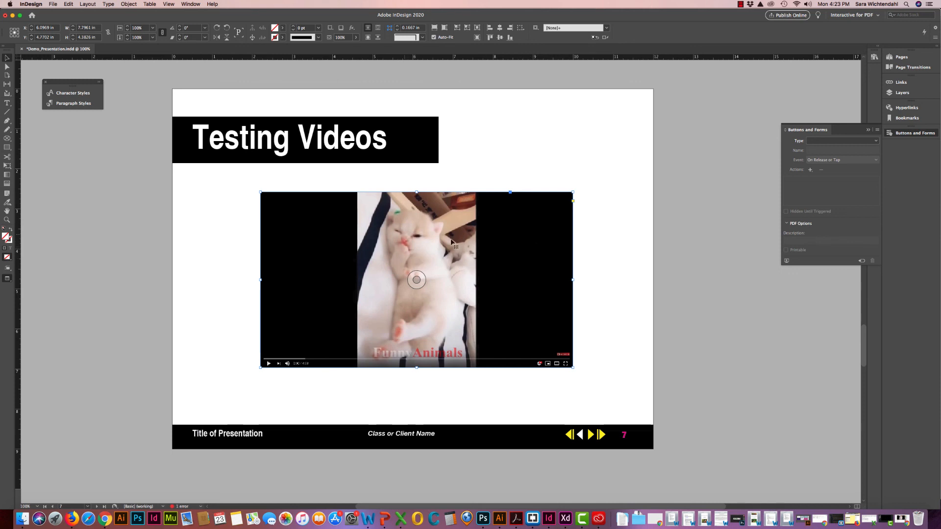
pyautogui.click(842, 142)
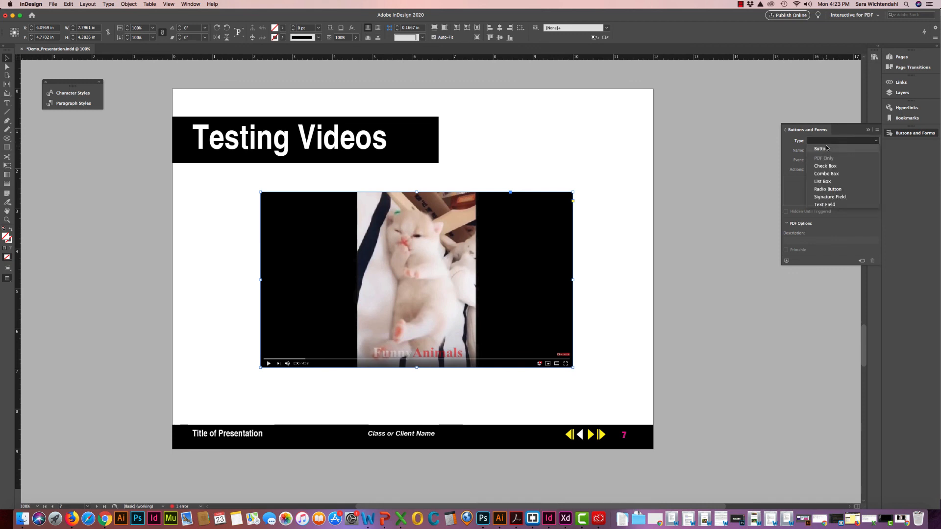
pyautogui.click(823, 149)
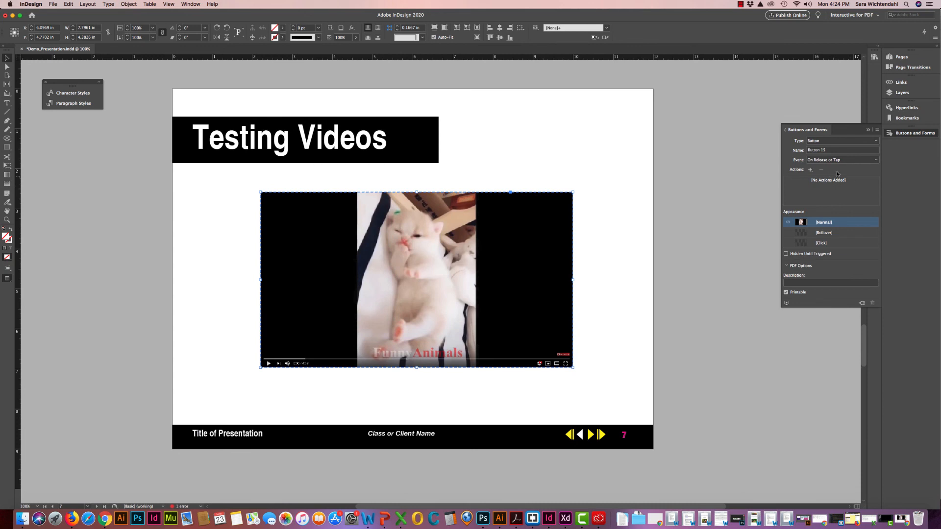
pyautogui.click(812, 171)
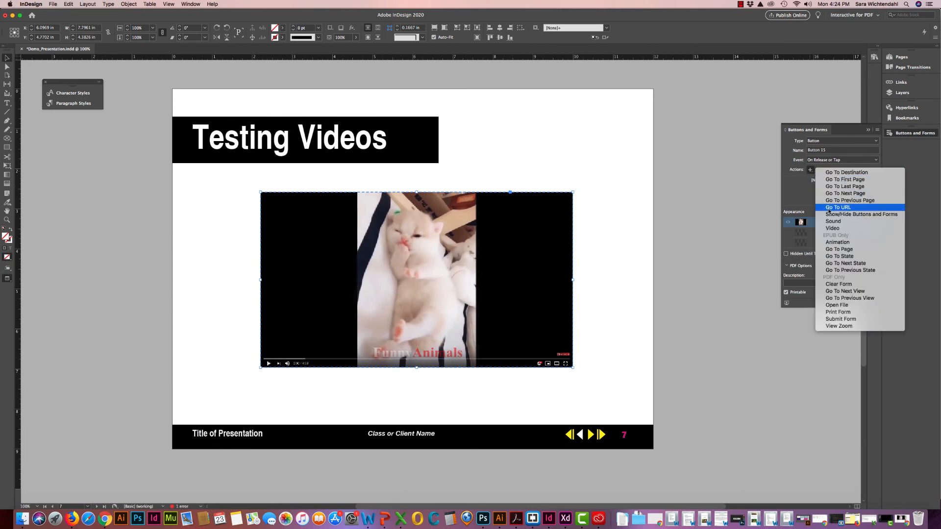
pyautogui.click(851, 210)
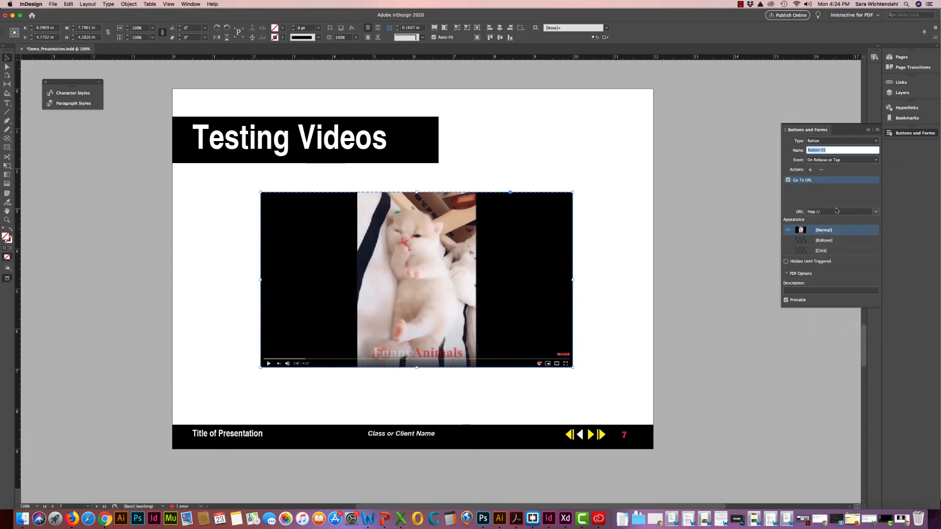
pyautogui.click(834, 212)
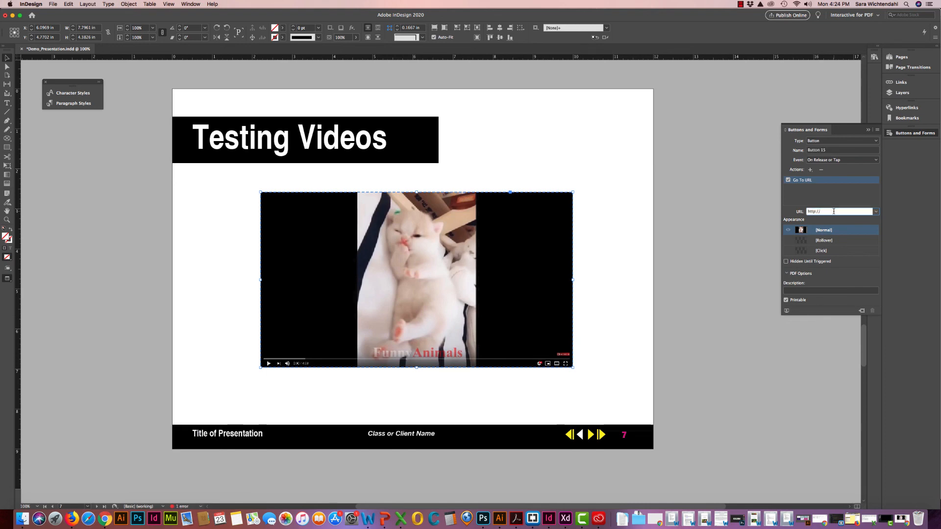
pyautogui.press('super+v')
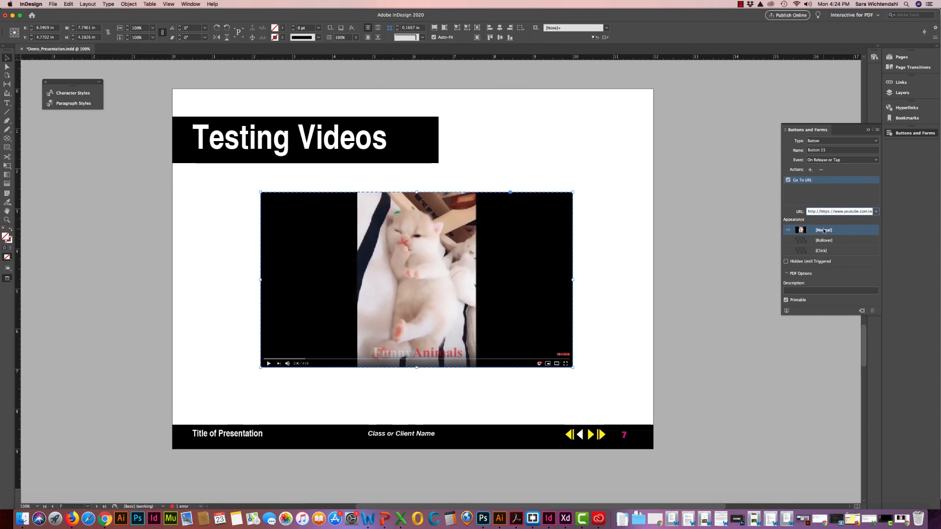
pyautogui.press('BackSpace')
pyautogui.press('BackSpace')
pyautogui.press('BackSpace')
pyautogui.press('BackSpace')
pyautogui.press('BackSpace')
pyautogui.press('BackSpace')
pyautogui.press('BackSpace')
pyautogui.click(853, 232)
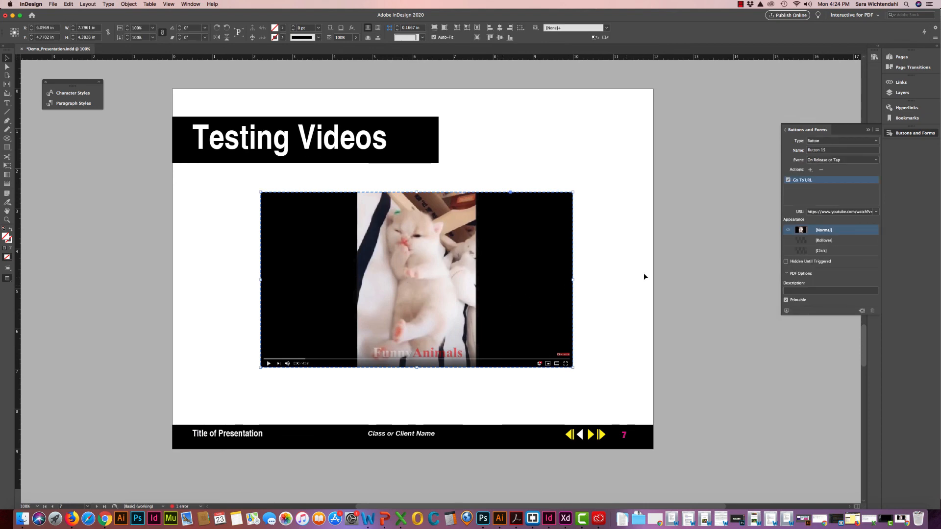
# - Give the image button the PDF description "Link to cute kitten video" and deselect it
pyautogui.click(793, 291)
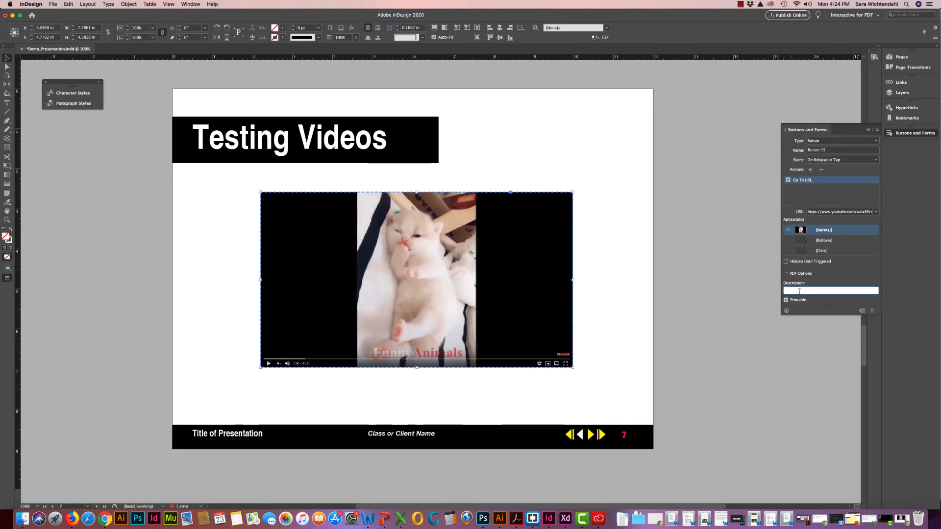
pyautogui.write('Link to cute kitten v')
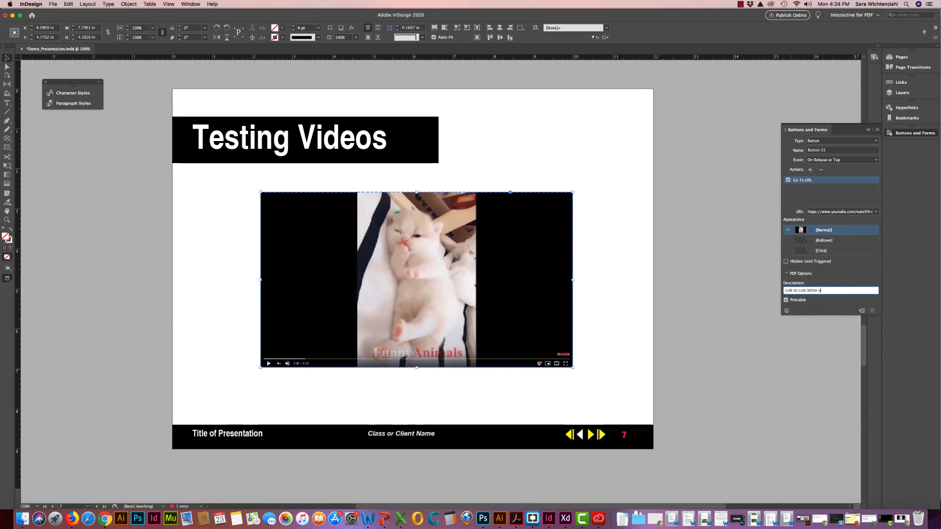
pyautogui.write('ideo')
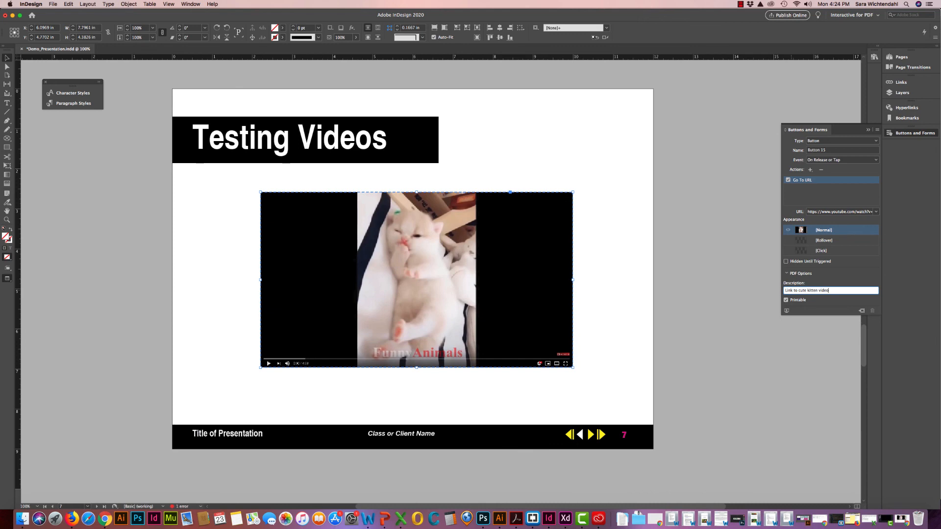
pyautogui.click(622, 343)
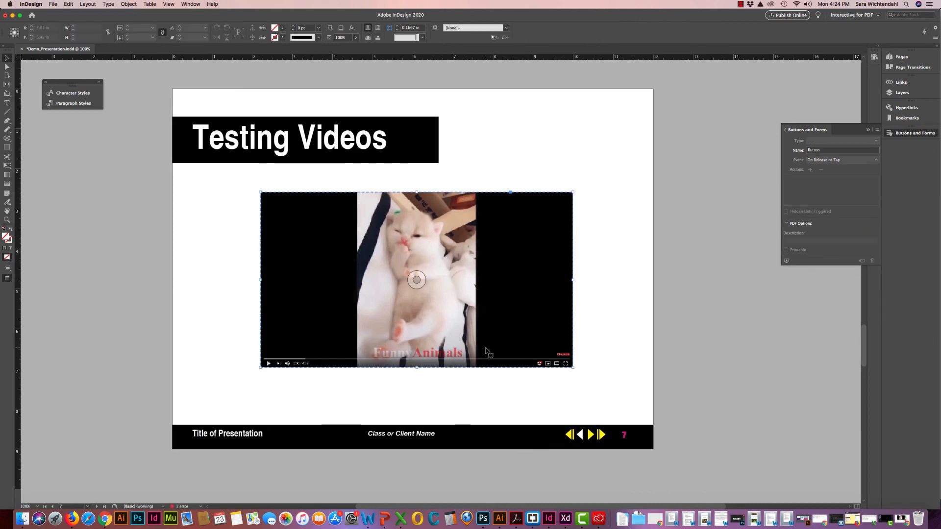
pyautogui.click(402, 360)
pyautogui.click(345, 383)
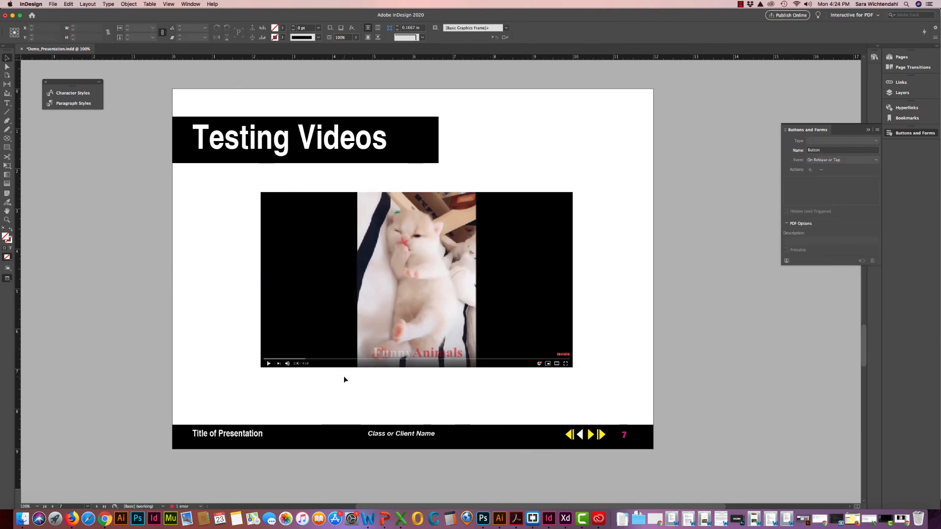
# - Add a text frame about 4.16 by 0.53 in below the video image reading "Click to watch cute kitten video"
pyautogui.click(7, 104)
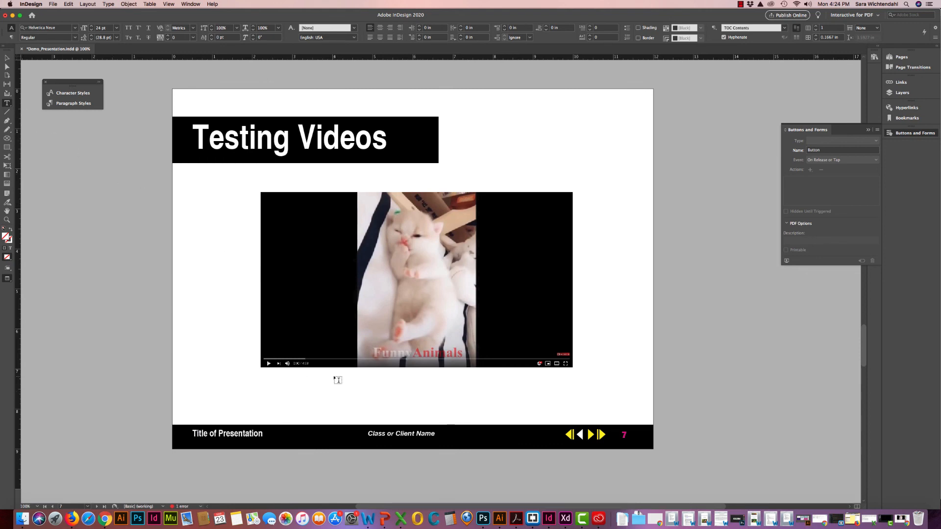
pyautogui.moveTo(334, 378); pyautogui.dragTo(500, 400)
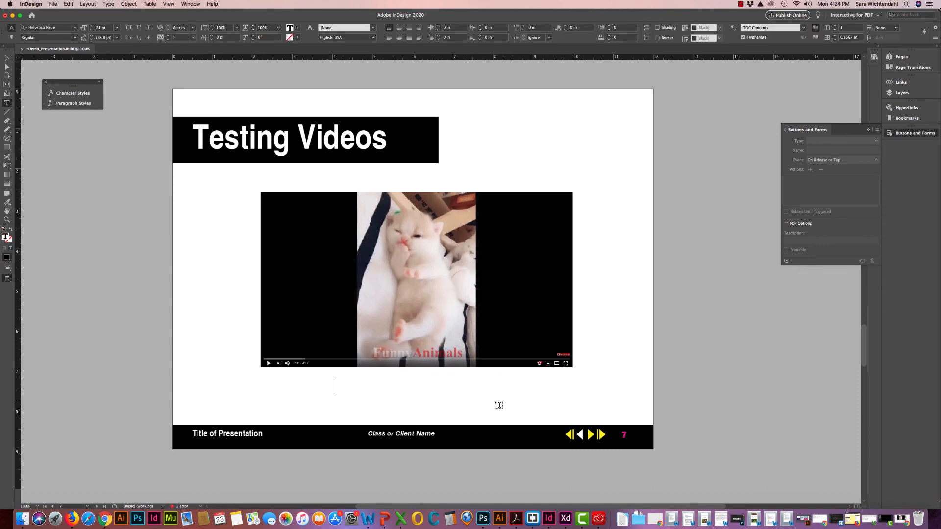
pyautogui.write('Click to watch cu')
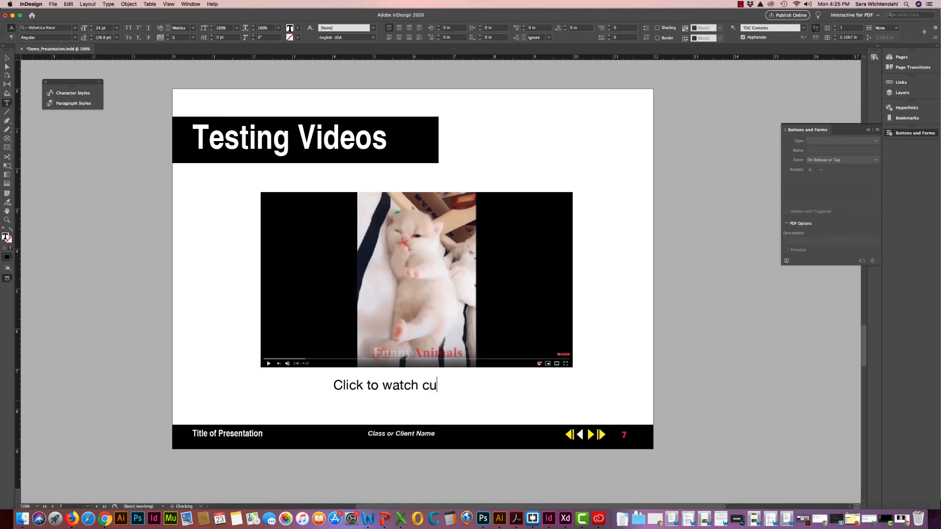
pyautogui.write('te kitten vi')
pyautogui.press('BackSpace')
pyautogui.press('BackSpace')
# - Widen the caption frame to about 5.07 in, nudge it right beneath the image, and fill it with magenta C=0 M=100 Y=0 K=0
pyautogui.click(7, 58)
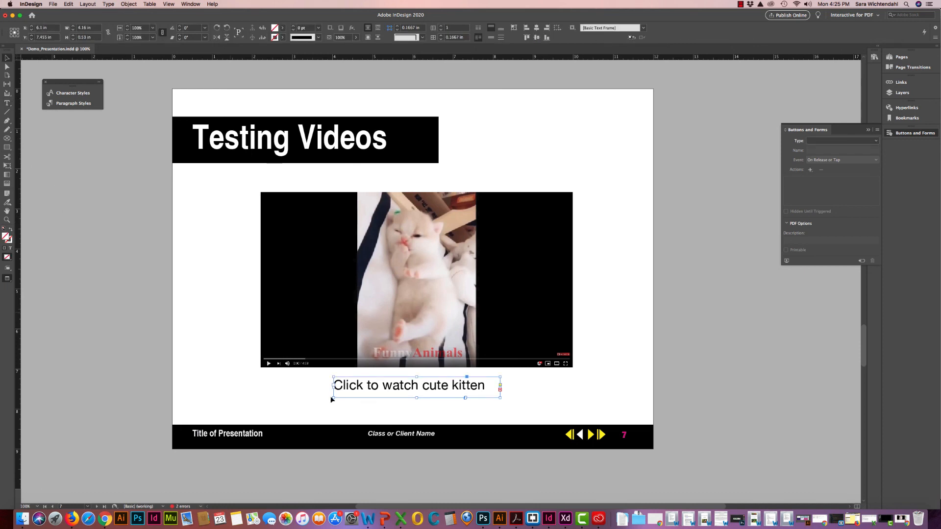
pyautogui.moveTo(334, 387); pyautogui.dragTo(297, 387)
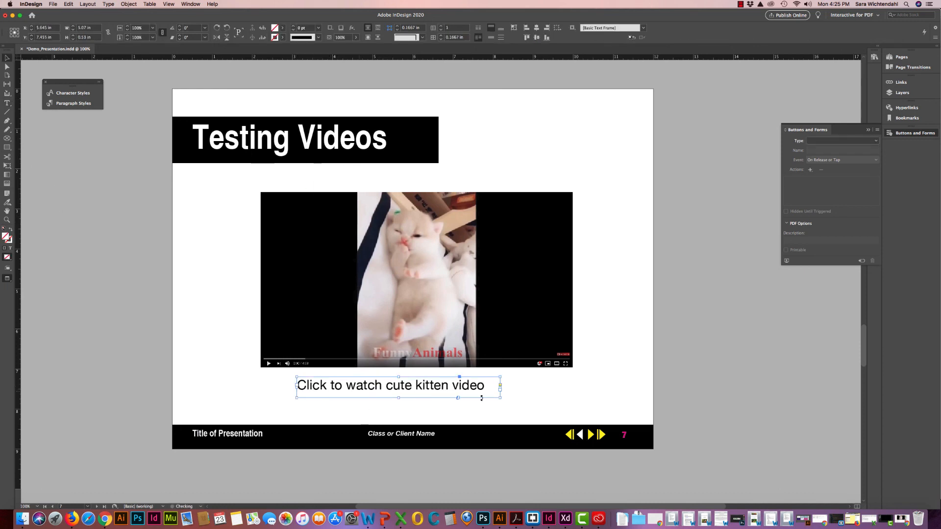
pyautogui.hotkey('shift', 'Right')
pyautogui.hotkey('shift', 'Right')
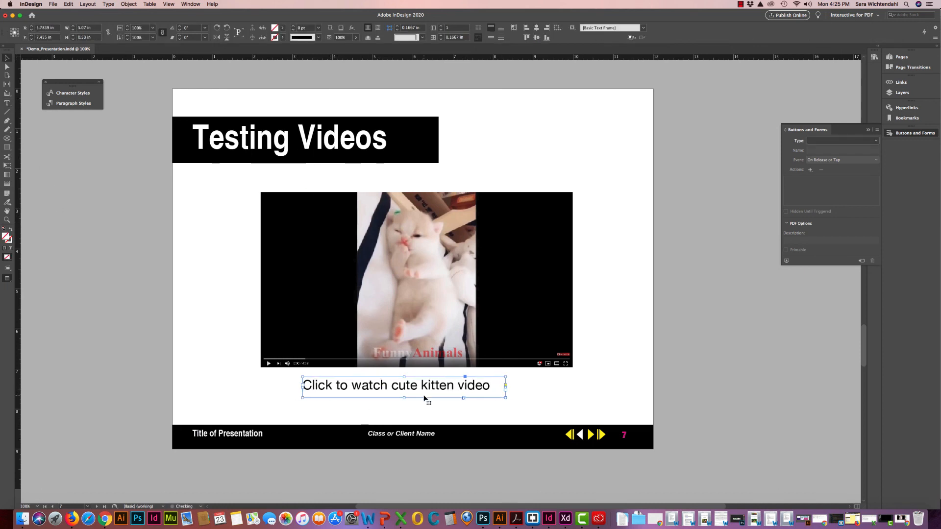
pyautogui.click(283, 28)
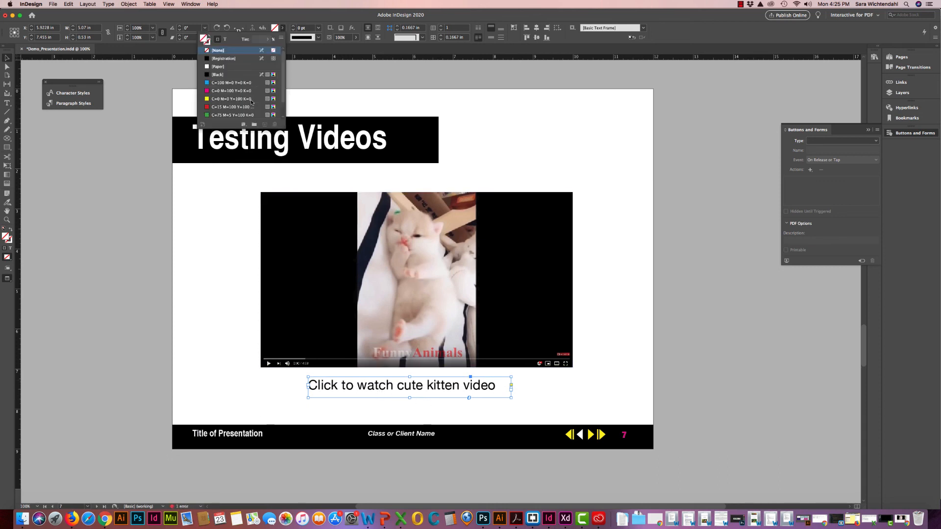
pyautogui.click(224, 92)
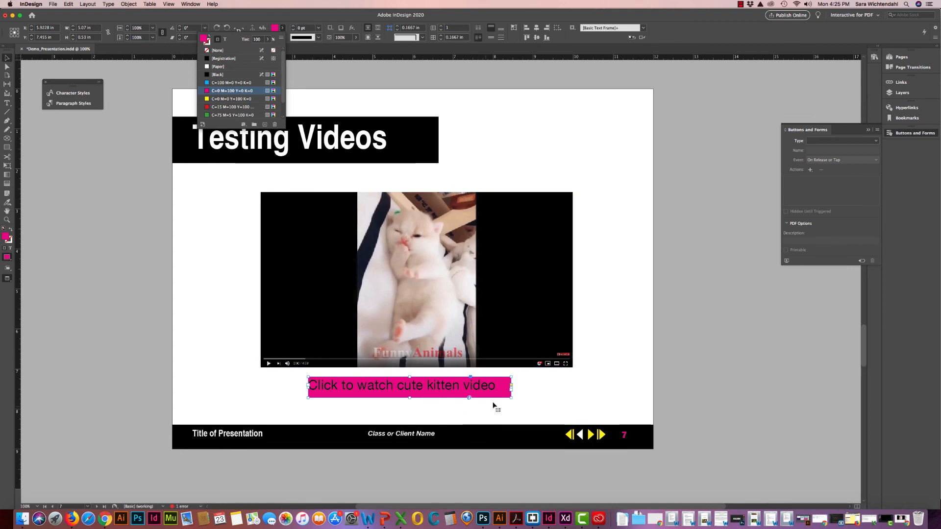
# - Center the caption text within its magenta frame and shift its baseline down slightly
pyautogui.doubleClick(494, 387)
pyautogui.moveTo(495, 387); pyautogui.dragTo(260, 275)
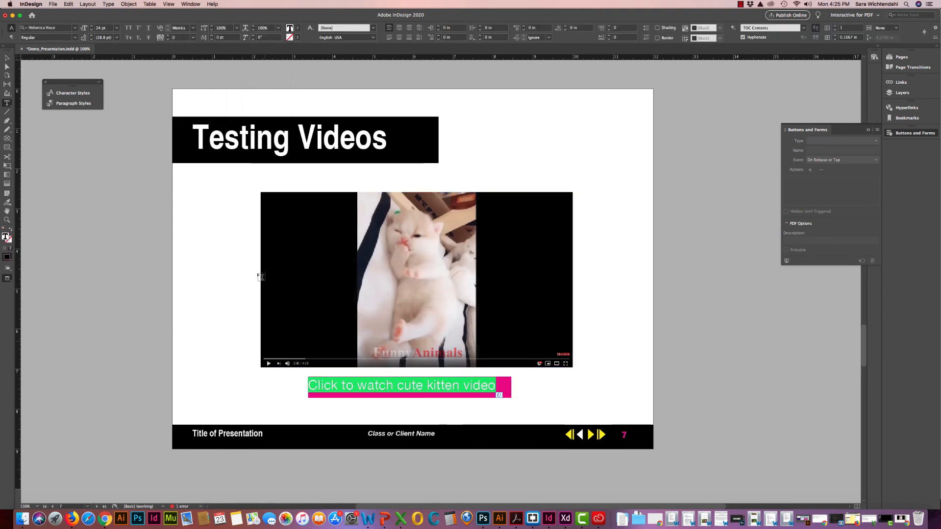
pyautogui.click(400, 28)
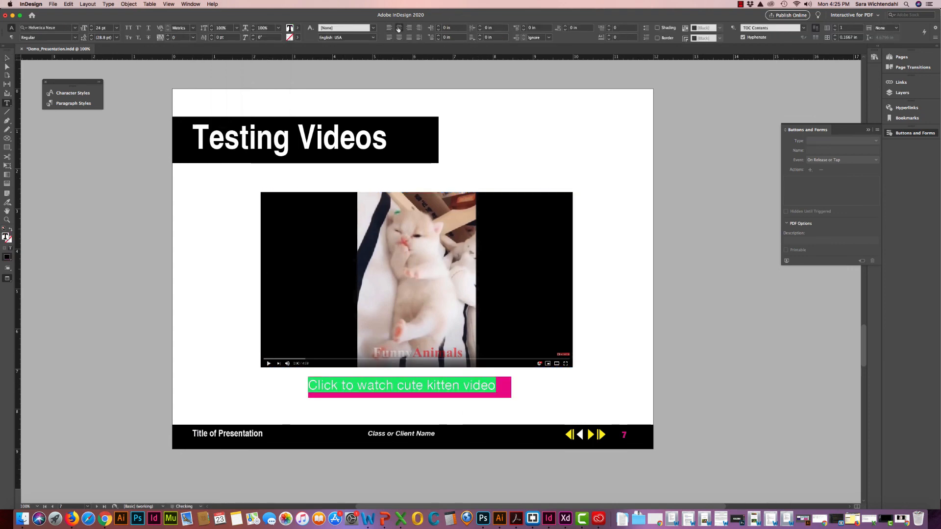
pyautogui.click(212, 39)
pyautogui.click(211, 39)
pyautogui.click(211, 39)
pyautogui.click(211, 40)
pyautogui.click(212, 39)
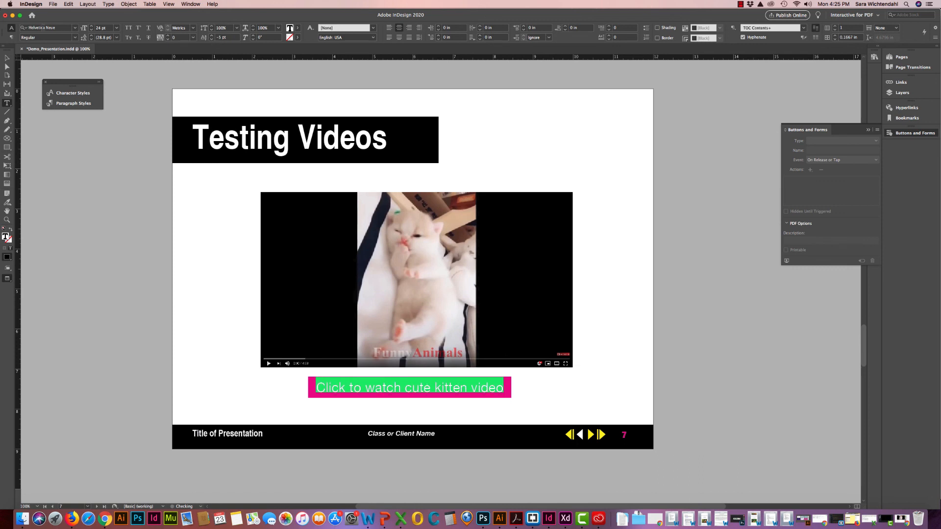
pyautogui.click(8, 57)
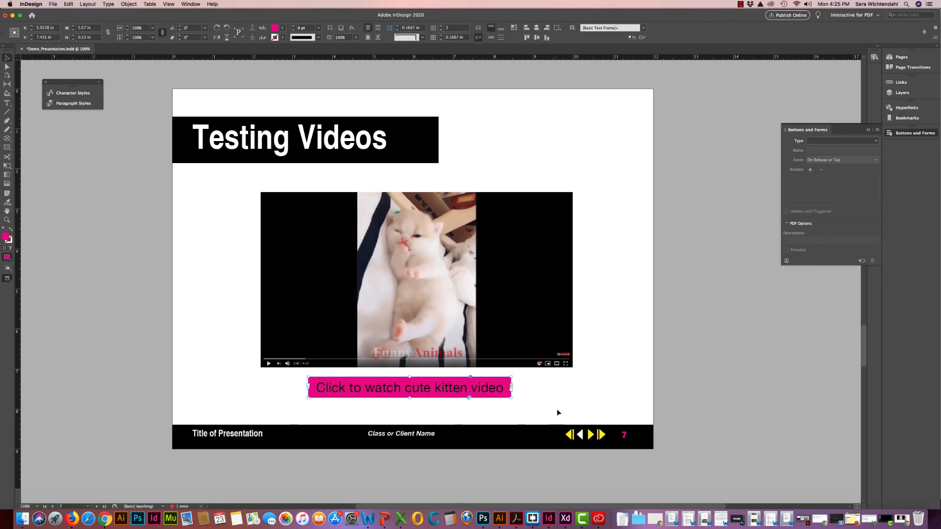
# - Convert the magenta caption frame into a button that goes to the saved YouTube kitten video URL, with PDF description "Link to cute kitten video"
pyautogui.click(843, 140)
pyautogui.click(828, 150)
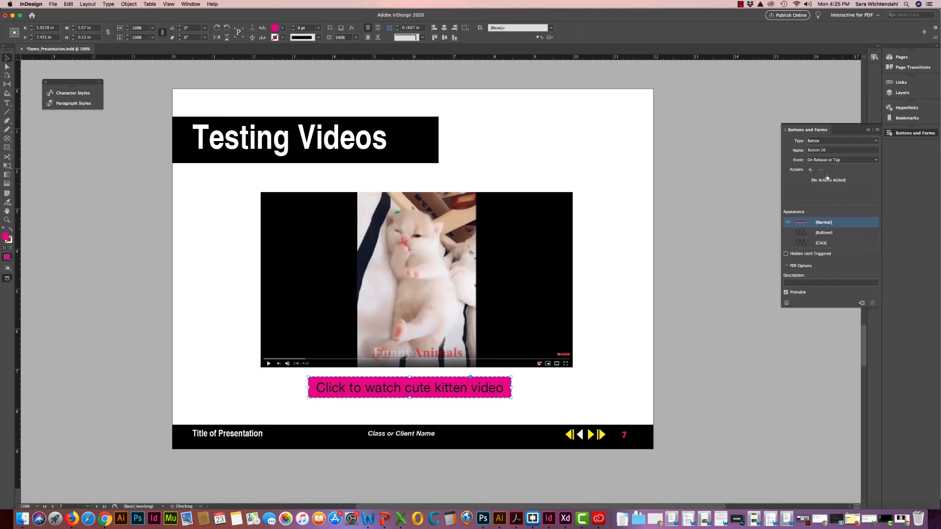
pyautogui.click(810, 170)
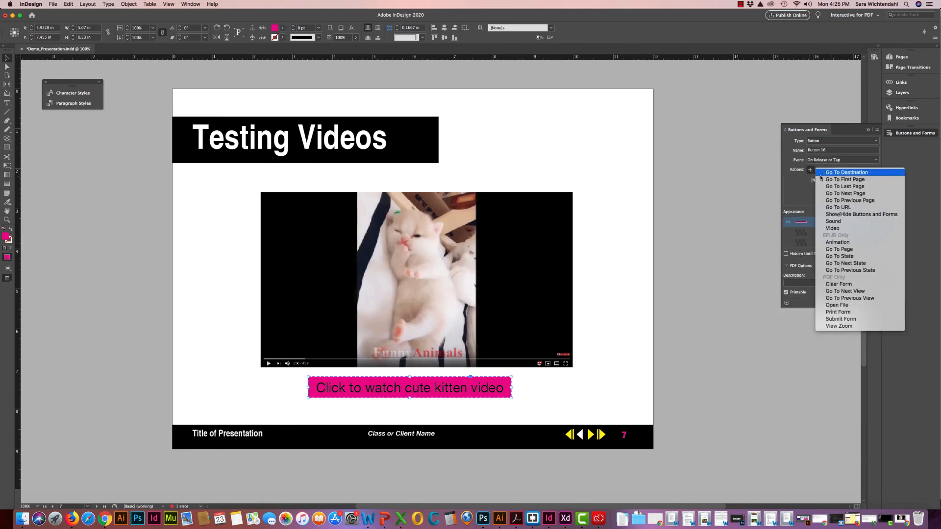
pyautogui.click(836, 208)
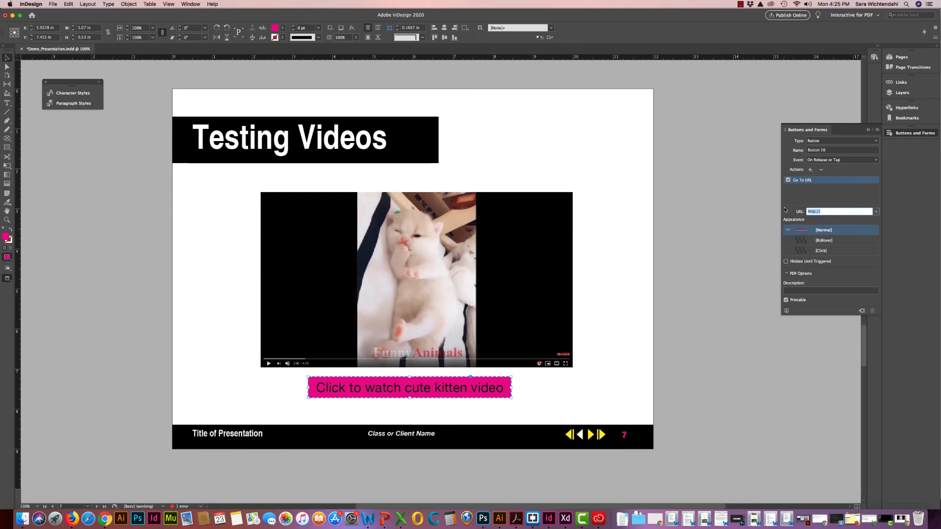
pyautogui.click(876, 211)
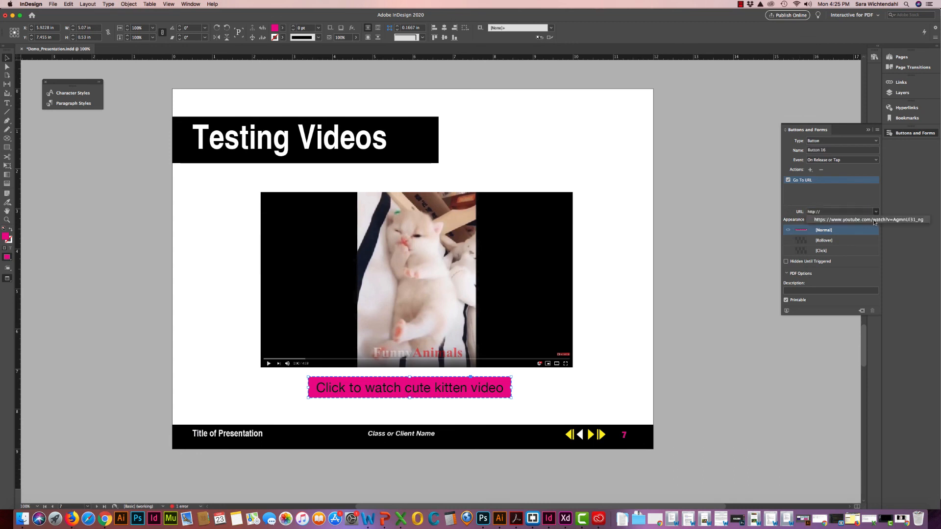
pyautogui.click(872, 220)
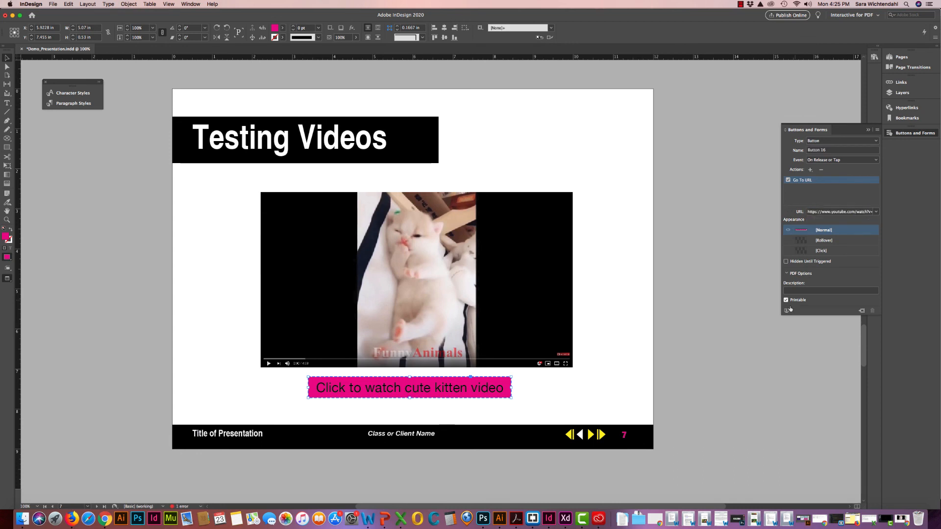
pyautogui.click(795, 290)
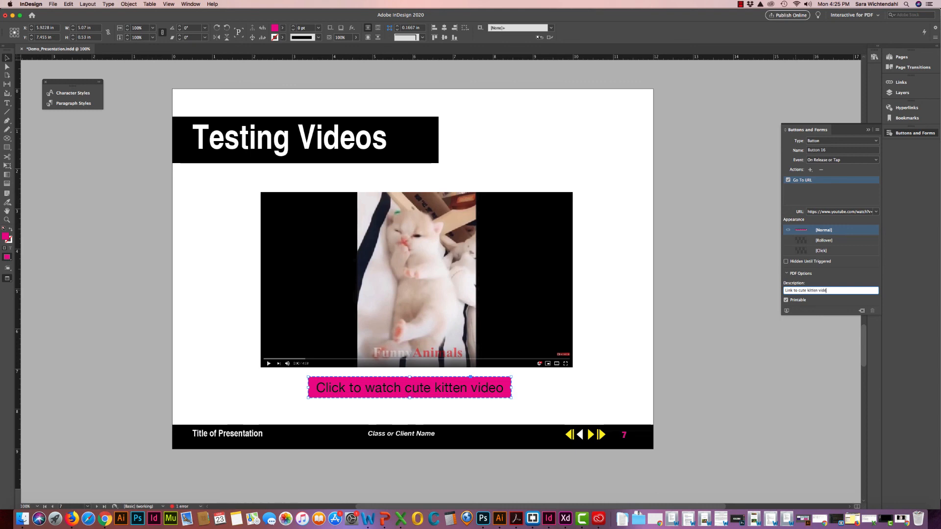
pyautogui.click(611, 310)
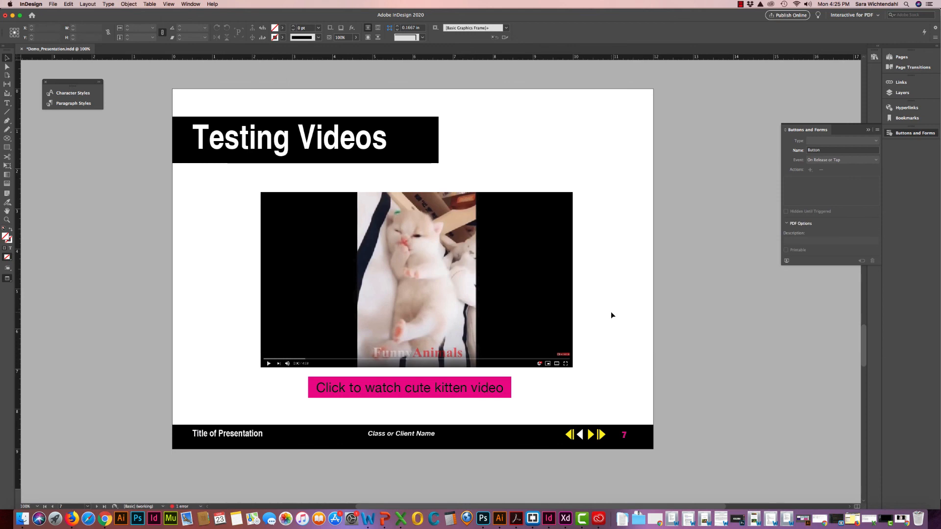
# - Select the cat article screenshot on page 8, Site Preview
pyautogui.scroll(-5, 607, 316)
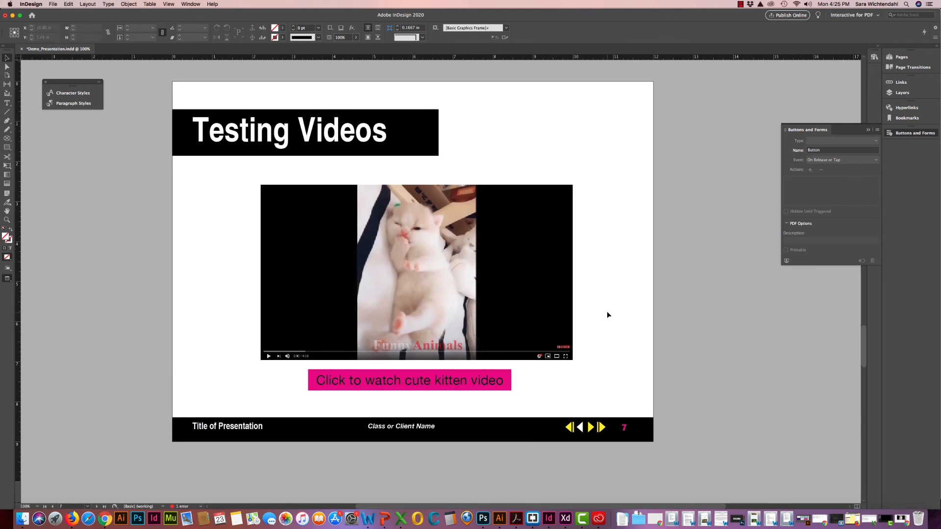
pyautogui.scroll(-15, 608, 312)
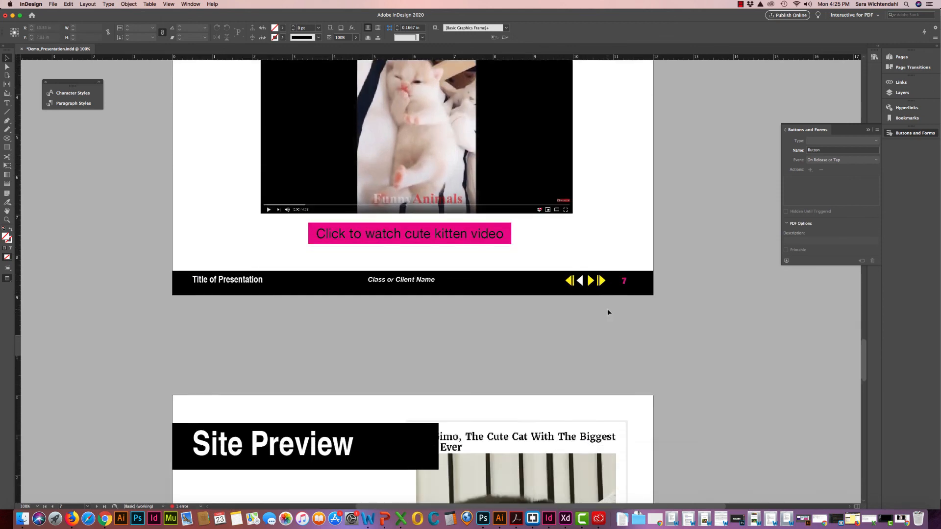
pyautogui.scroll(-2, 607, 312)
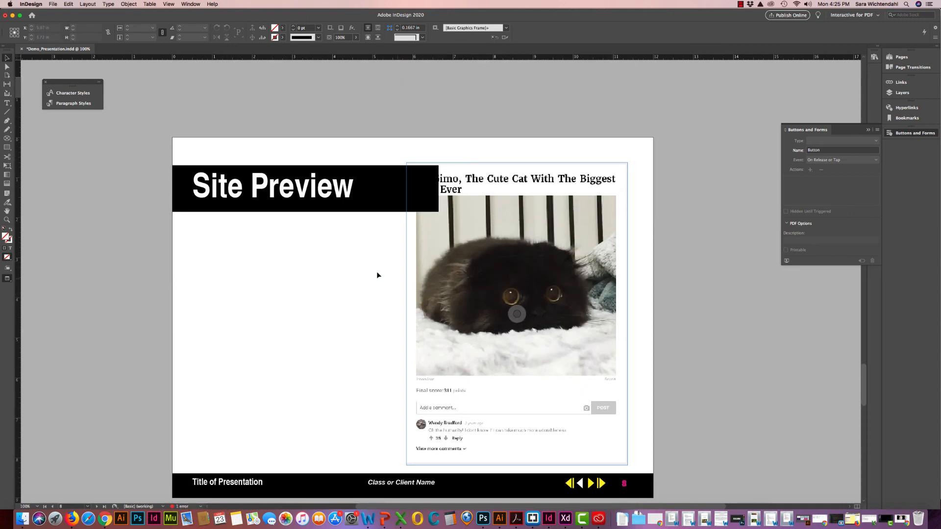
pyautogui.click(453, 279)
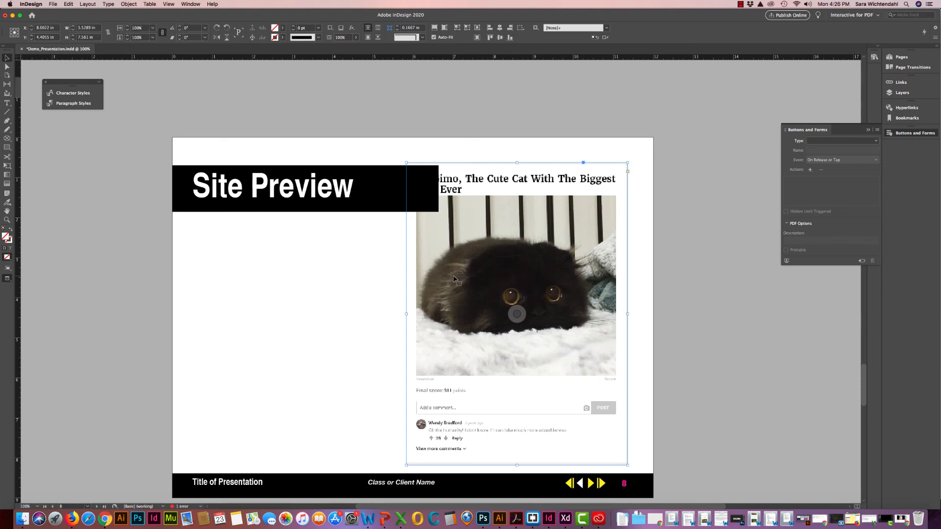
# - Switch to Chrome, copy the address of the Bored Panda cute kittens page, and return to InDesign
pyautogui.click(902, 520)
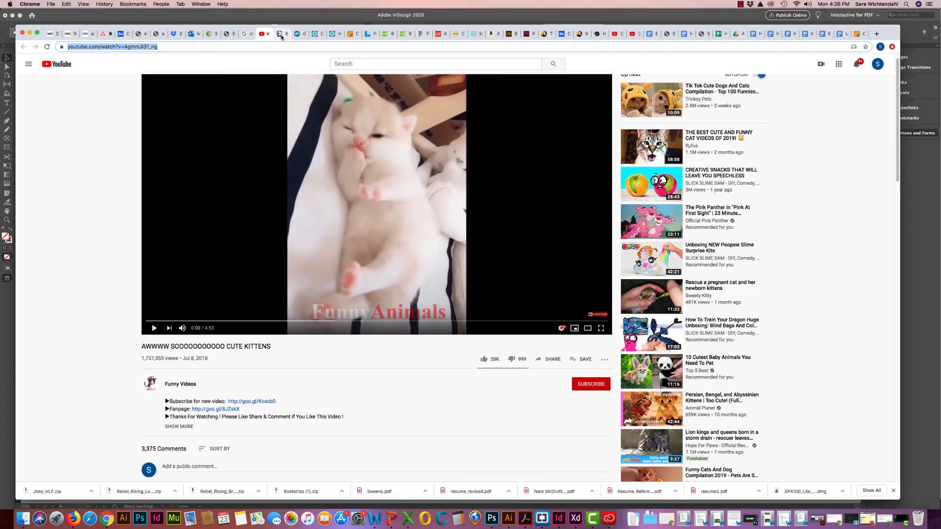
pyautogui.click(280, 33)
pyautogui.scroll(15, 326, 125)
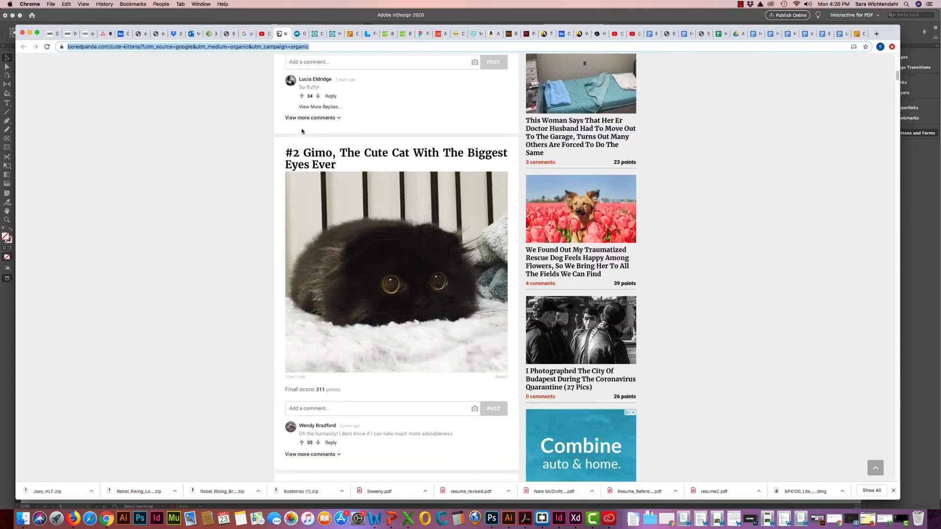
pyautogui.scroll(-1, 301, 130)
pyautogui.moveTo(355, 209)
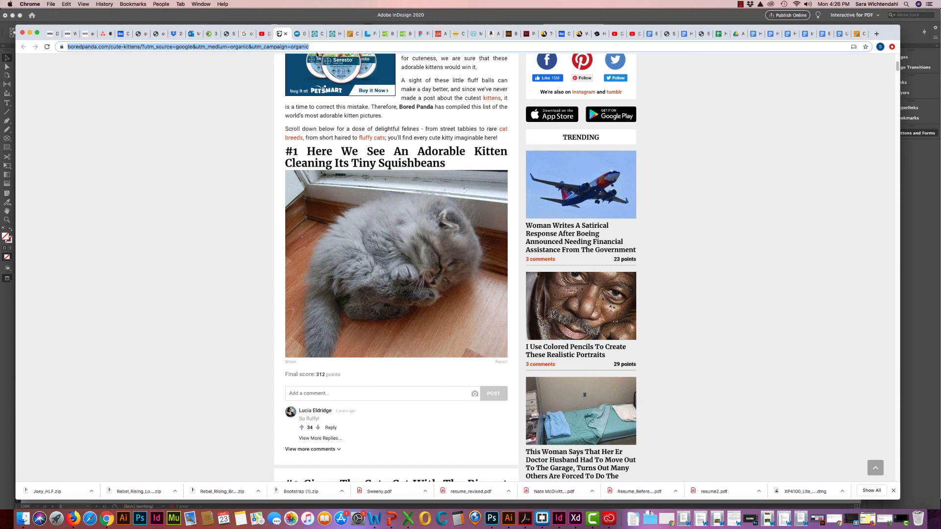
pyautogui.click(30, 33)
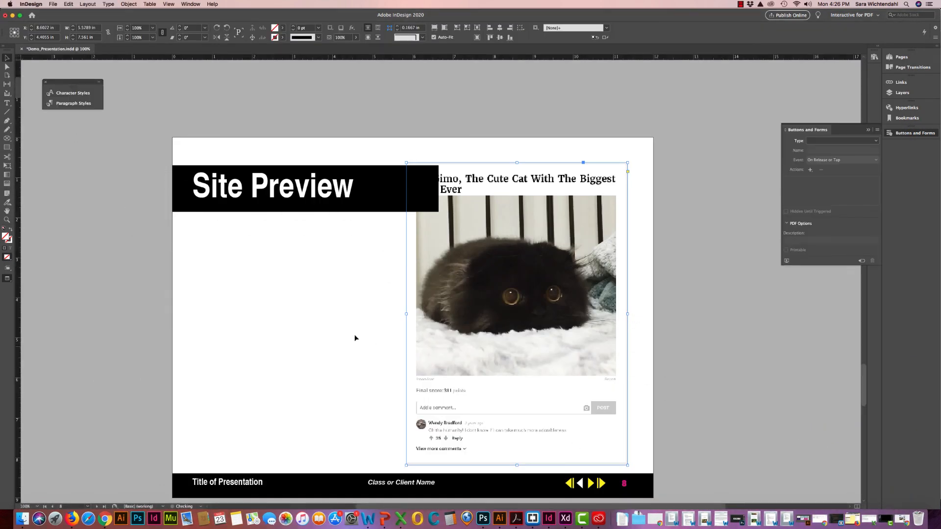
# - Convert the cat article screenshot into a button that goes to the copied Bored Panda URL, with a PDF description beginning "Link to"
pyautogui.click(826, 142)
pyautogui.click(827, 149)
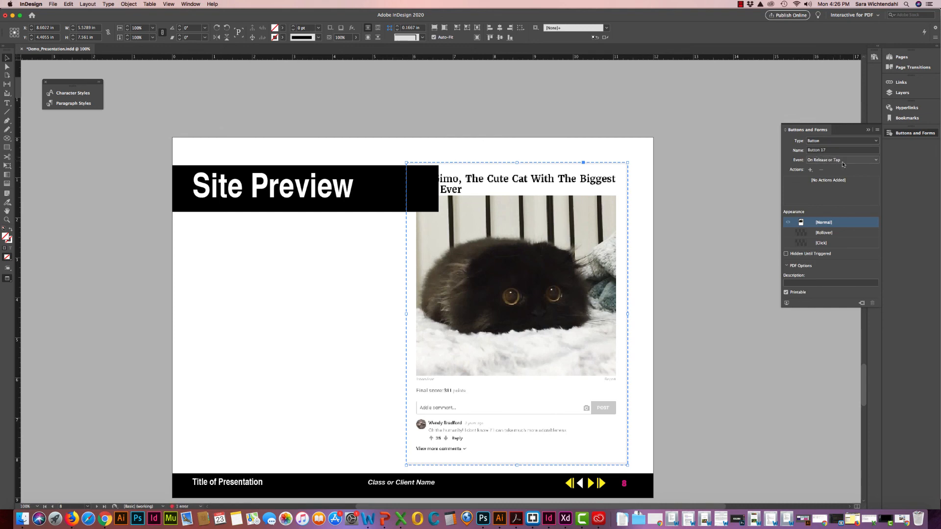
pyautogui.click(810, 169)
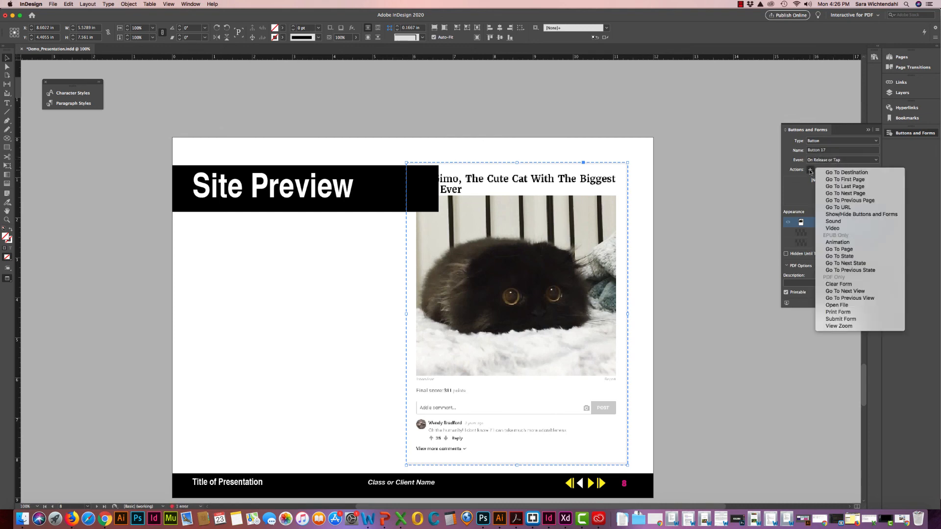
pyautogui.click(858, 207)
pyautogui.click(831, 211)
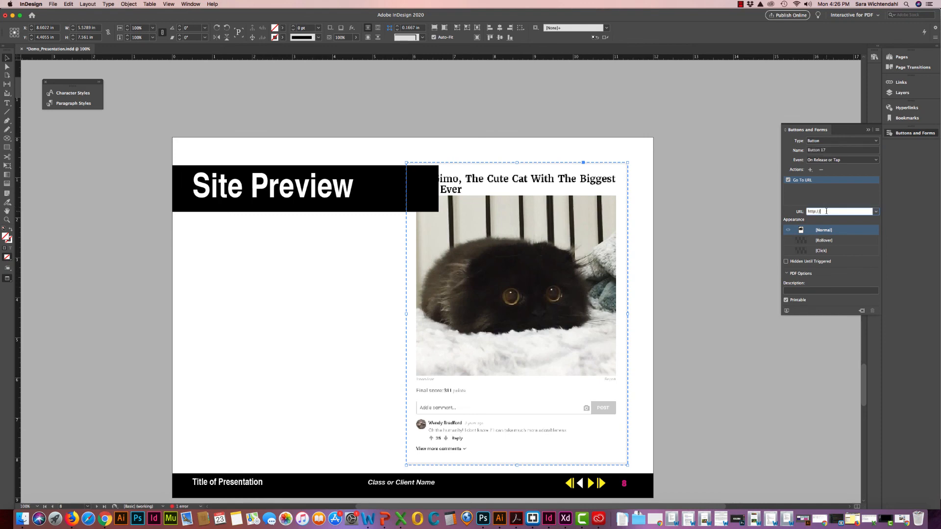
pyautogui.press('super+v')
pyautogui.press('Return')
pyautogui.click(816, 291)
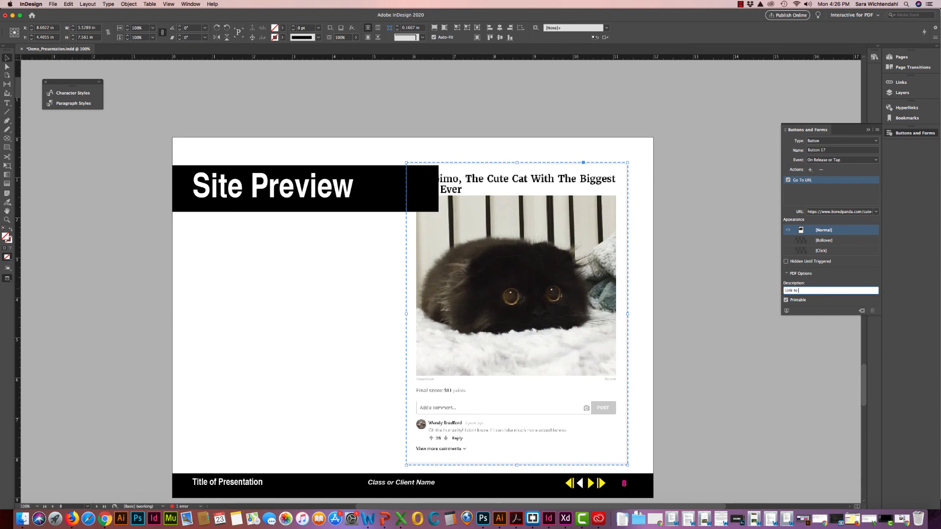
pyautogui.click(357, 291)
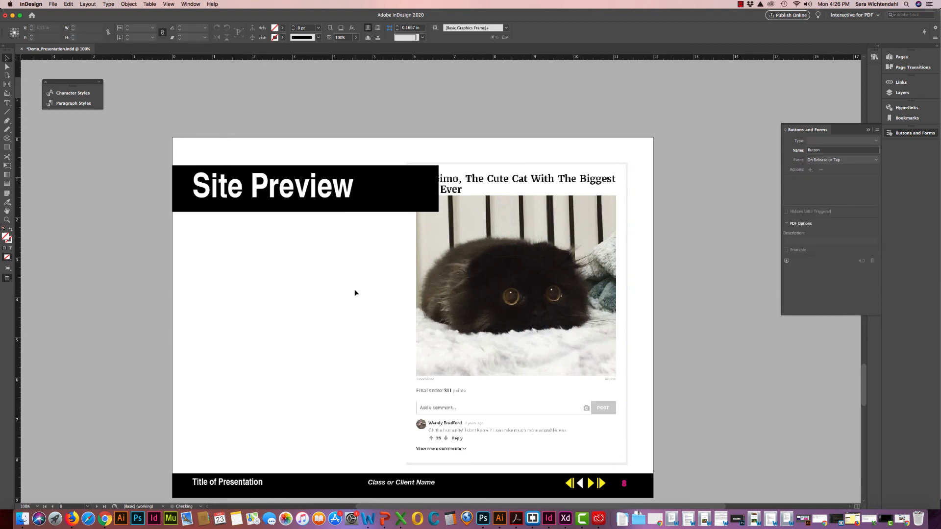
# - Add a text frame about 3.81 by 0.61 in beside the screenshot reading "Click to view site", filled with magenta C=0 M=100 Y=0 K=0
pyautogui.click(7, 103)
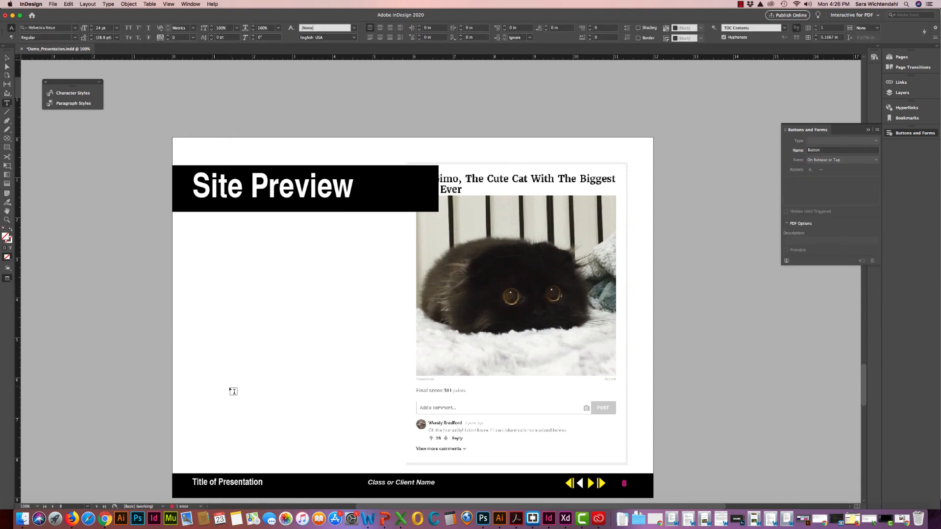
pyautogui.moveTo(229, 388); pyautogui.dragTo(383, 410)
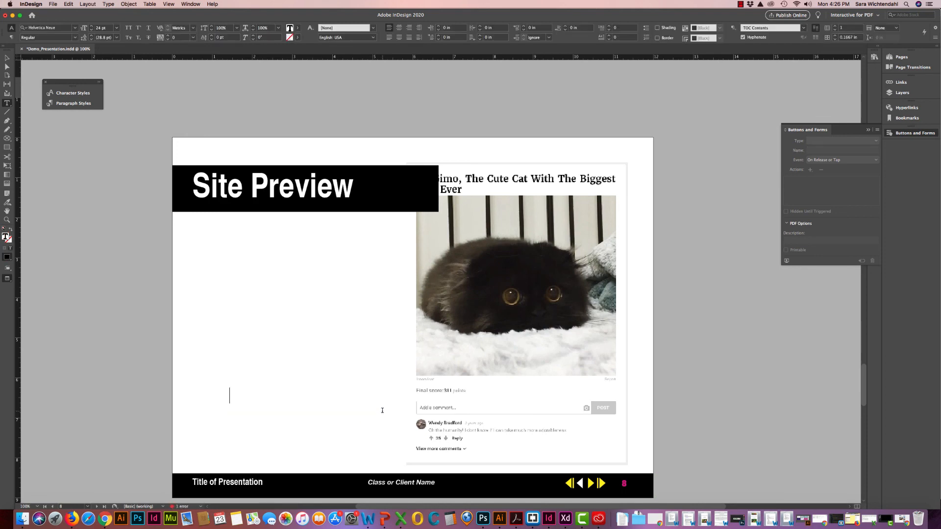
pyautogui.write('Cl')
pyautogui.write('to view my s')
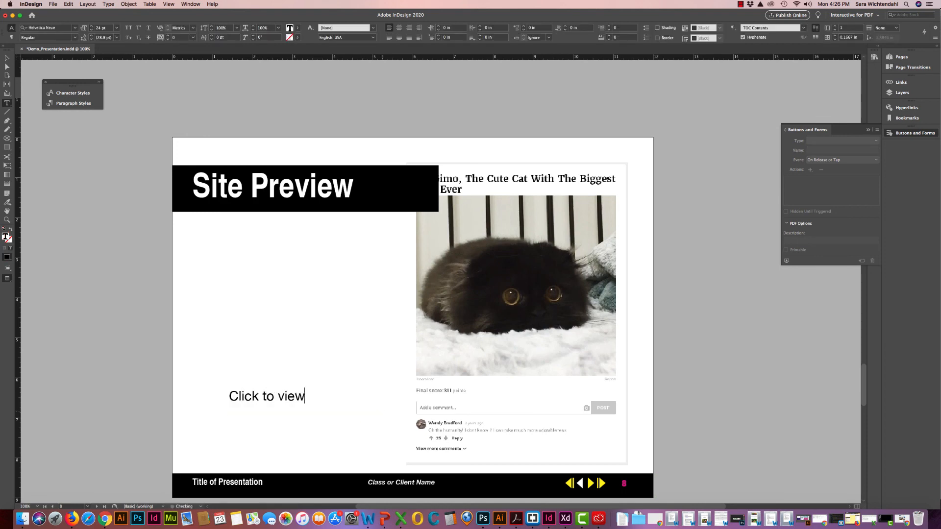
pyautogui.press('BackSpace')
pyautogui.press('BackSpace')
pyautogui.press('BackSpace')
pyautogui.press('BackSpace')
pyautogui.write('site')
pyautogui.press('Escape')
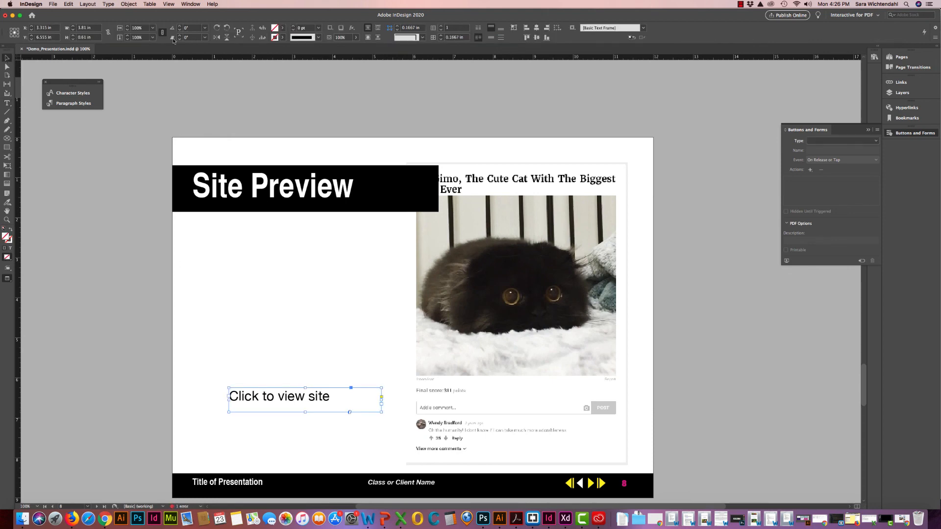
pyautogui.click(282, 27)
pyautogui.click(233, 91)
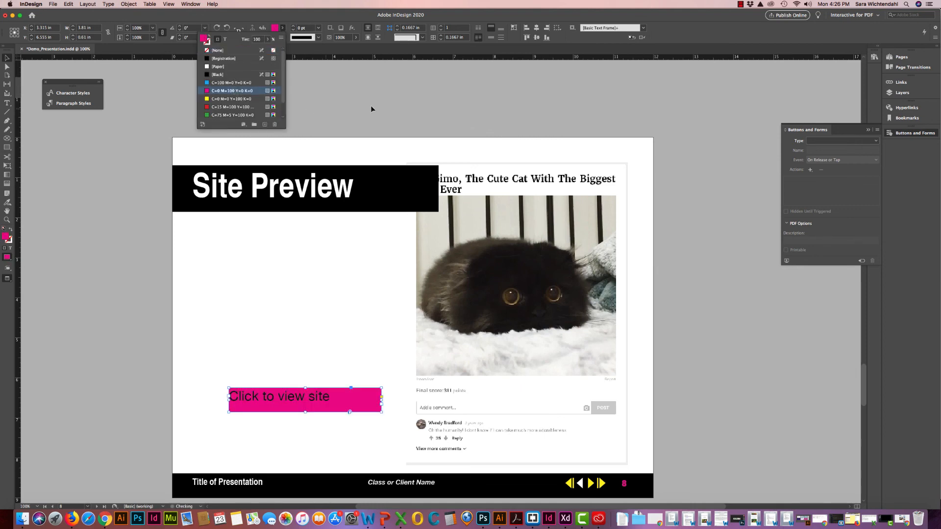
# - Center the "Click to view site" text in its magenta frame and shift its baseline down about 6 pt
pyautogui.doubleClick(294, 402)
pyautogui.moveTo(330, 397); pyautogui.dragTo(244, 397)
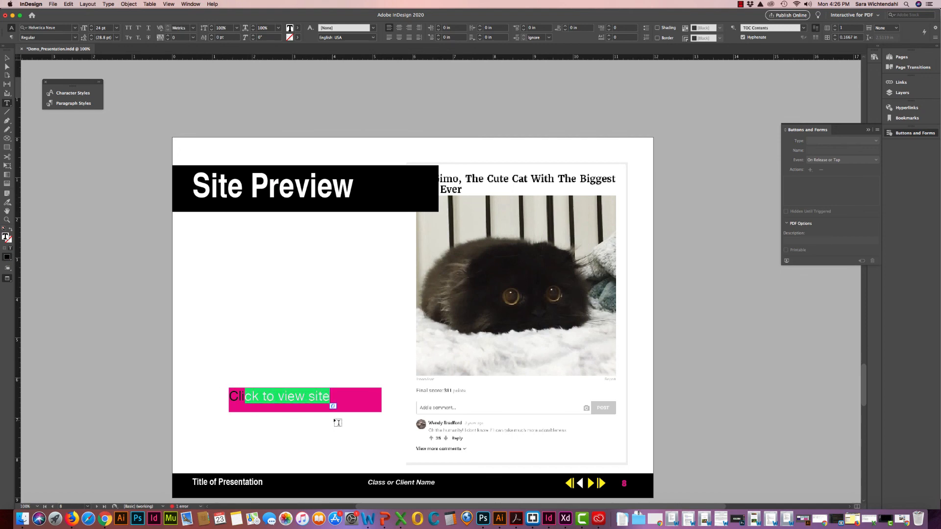
pyautogui.press('super+a')
pyautogui.click(398, 31)
pyautogui.click(212, 40)
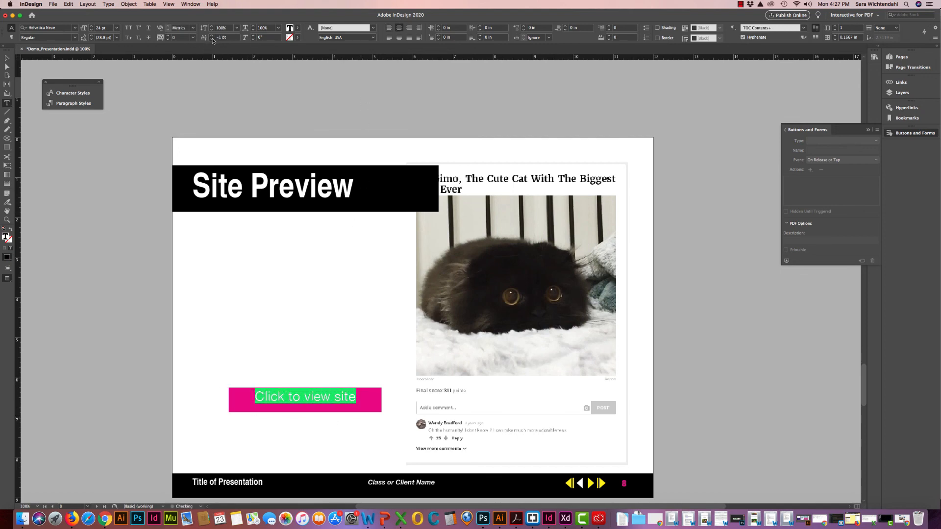
pyautogui.click(213, 39)
pyautogui.click(212, 39)
pyautogui.click(212, 39)
pyautogui.click(212, 39)
pyautogui.click(212, 39)
pyautogui.click(213, 39)
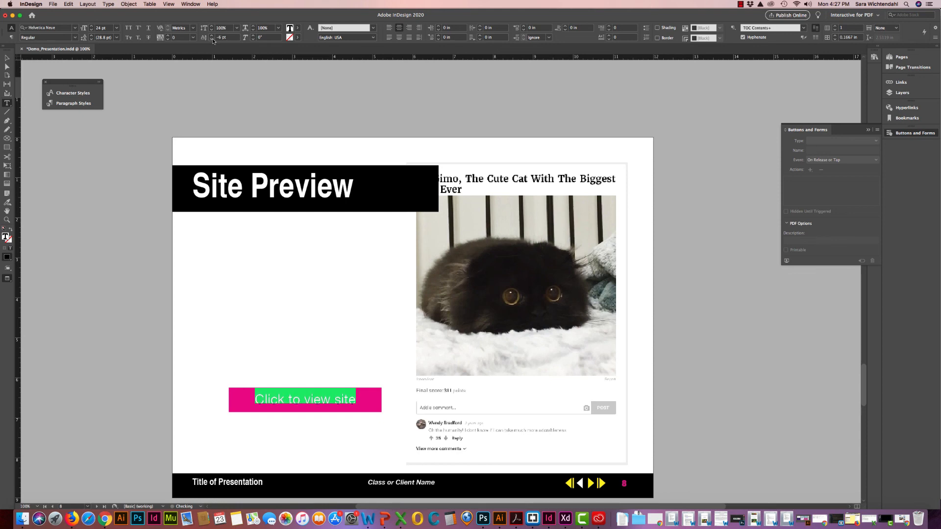
pyautogui.click(7, 57)
# - Convert the "Click to view site" frame into a button that goes to the saved Bored Panda URL, with PDF description "Link to Bored Panda"
pyautogui.click(840, 143)
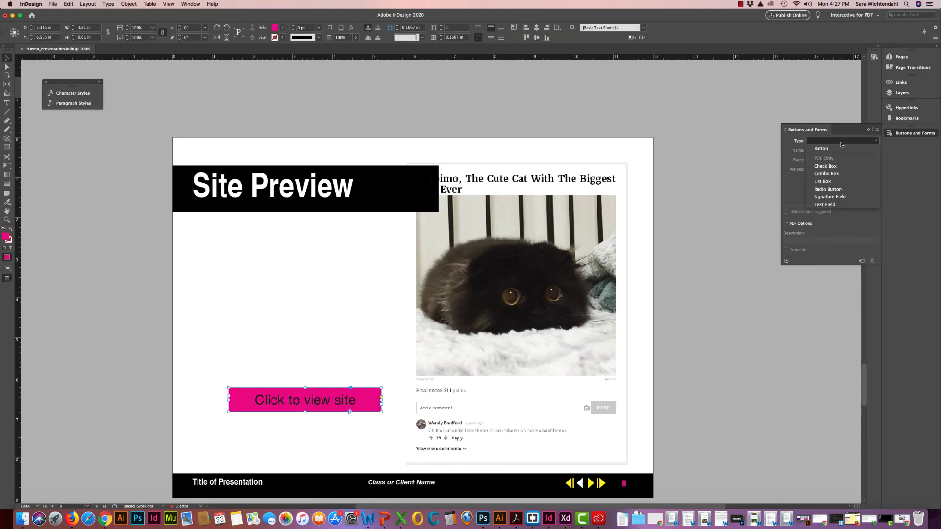
pyautogui.click(833, 151)
pyautogui.click(811, 170)
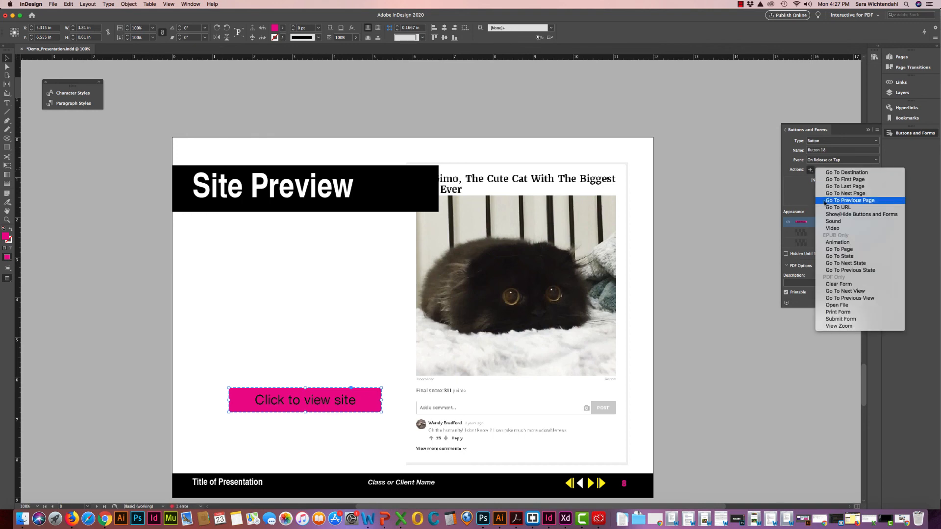
pyautogui.click(844, 208)
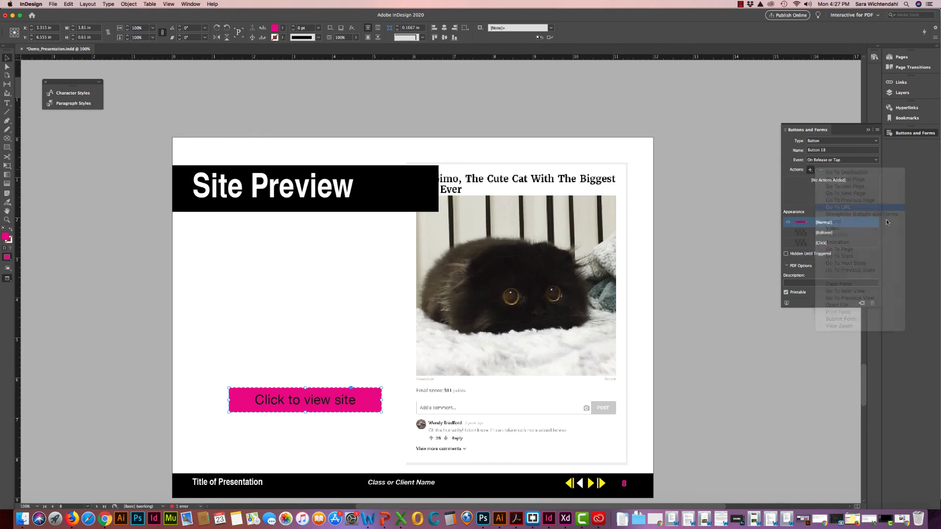
pyautogui.click(875, 213)
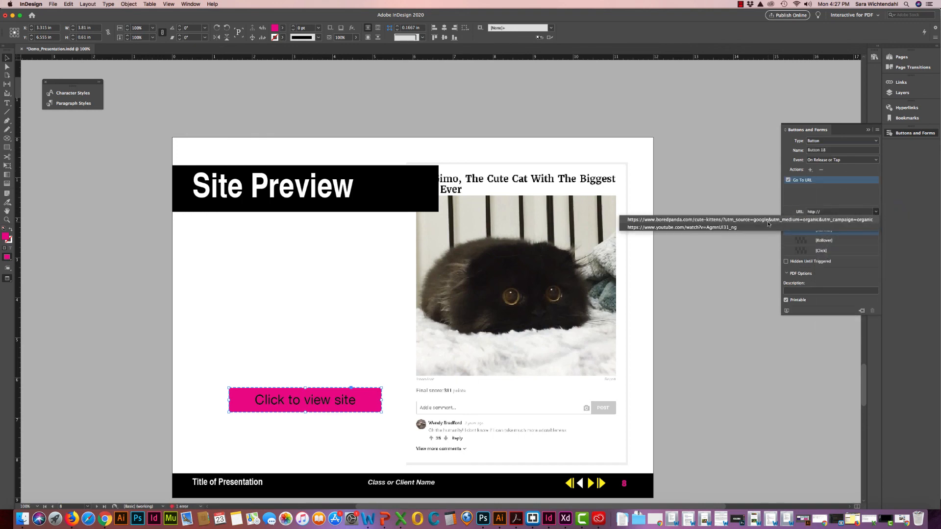
pyautogui.click(707, 221)
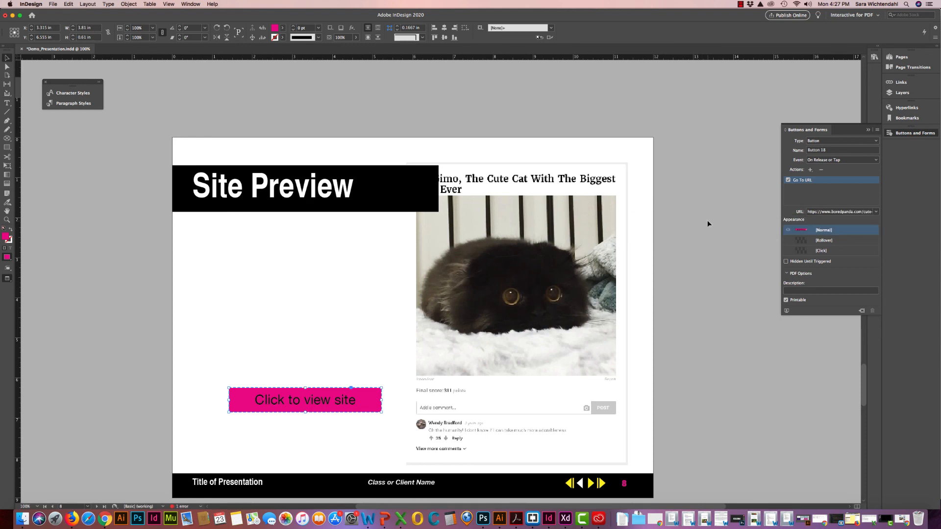
pyautogui.click(807, 292)
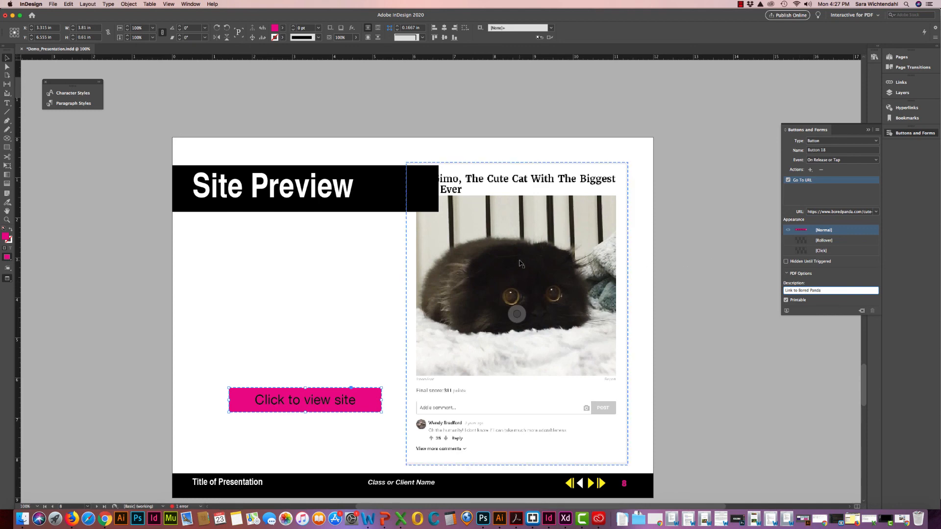
pyautogui.click(280, 324)
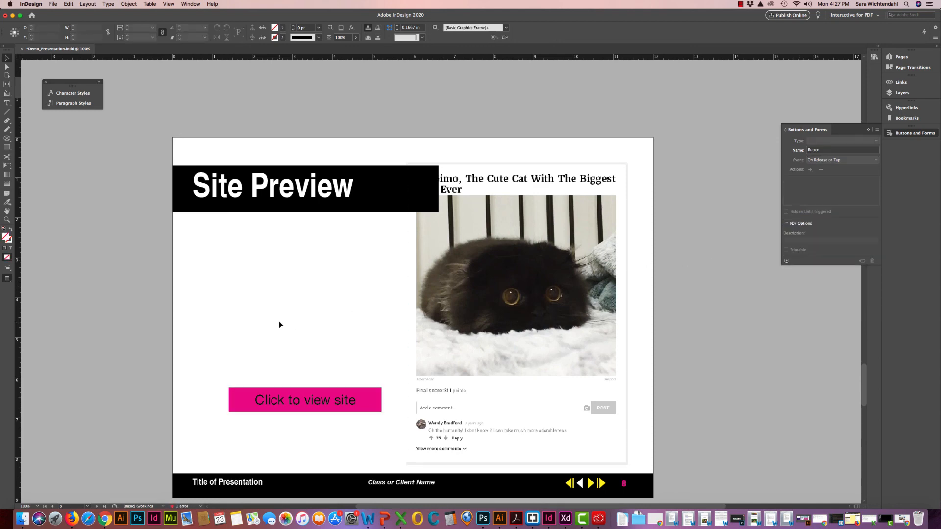
# - Save the document and export all pages as an interactive PDF, replacing the existing Demo_Presentation.pdf on the Desktop
pyautogui.click(441, 310)
pyautogui.scroll(-1, 482, 315)
pyautogui.scroll(-1, 476, 315)
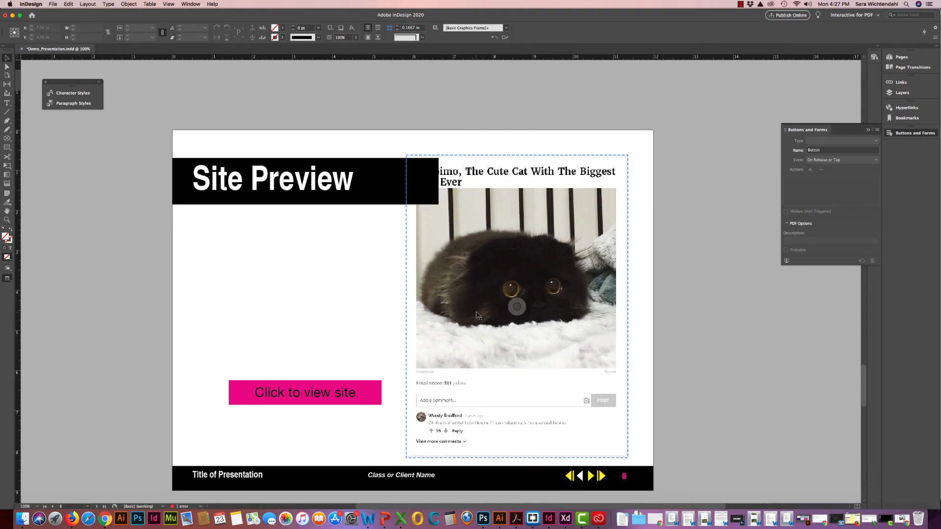
pyautogui.press('super+s')
pyautogui.press('super+e')
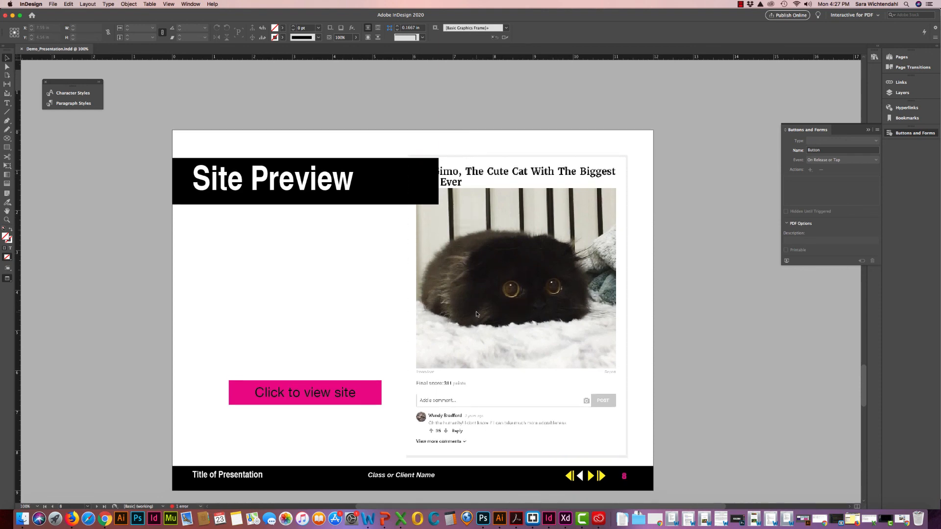
pyautogui.click(587, 347)
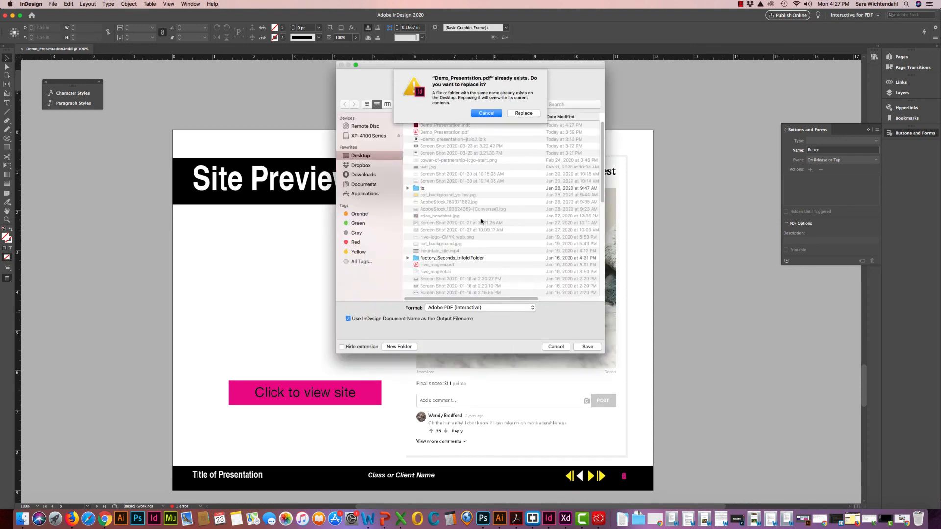
pyautogui.click(522, 113)
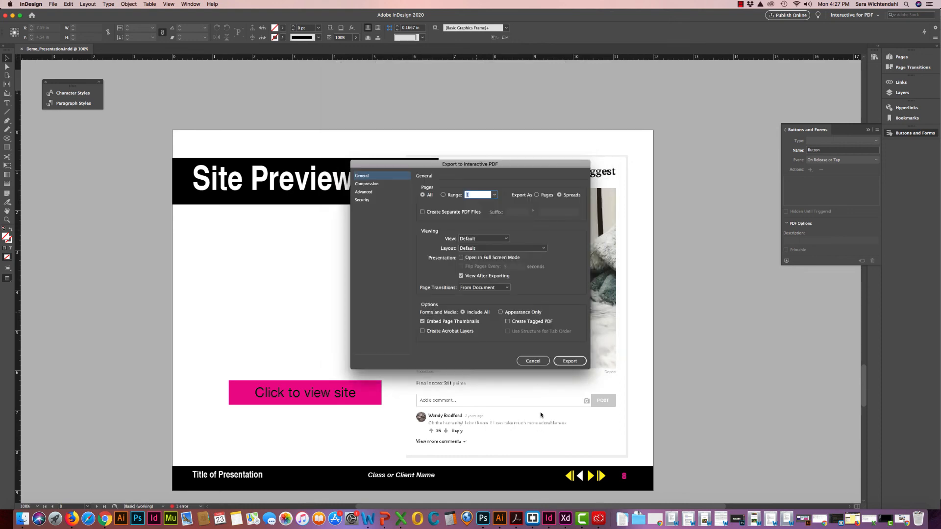
pyautogui.click(569, 361)
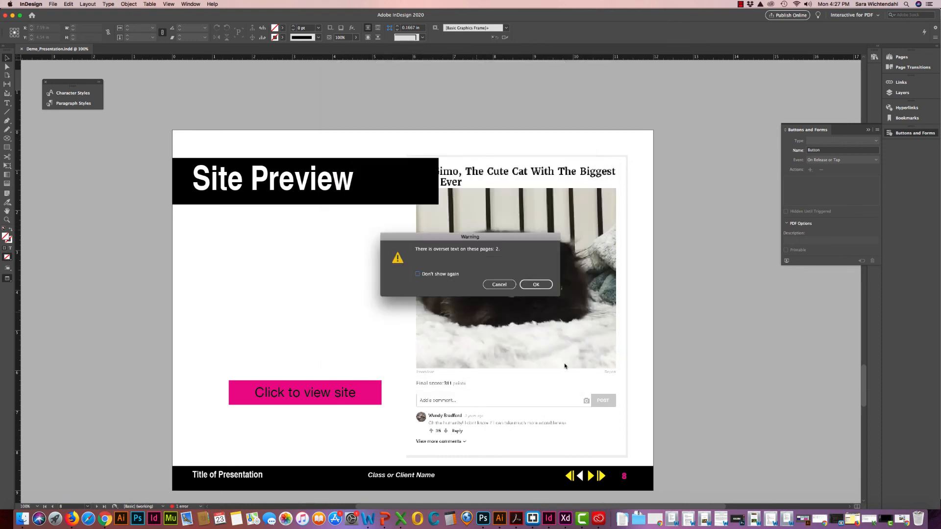
pyautogui.click(536, 285)
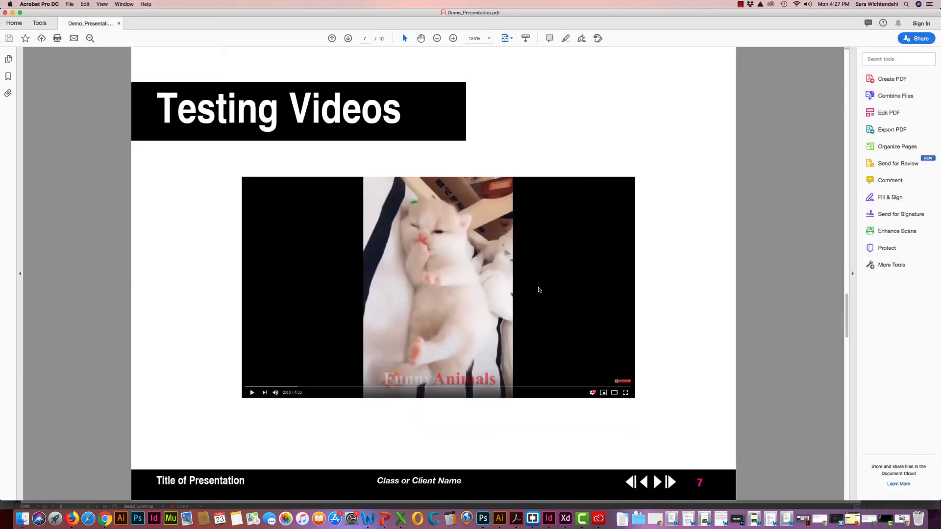
# - Close the already open Demo_Presentation.pdf in Acrobat and reopen it from the recent files
pyautogui.scroll(-1, 378, 249)
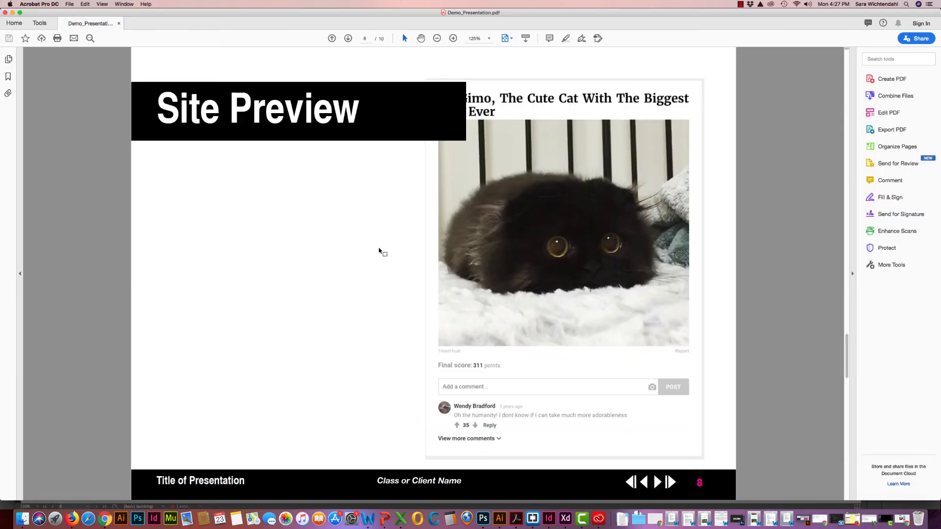
pyautogui.scroll(1, 378, 250)
pyautogui.click(423, 255)
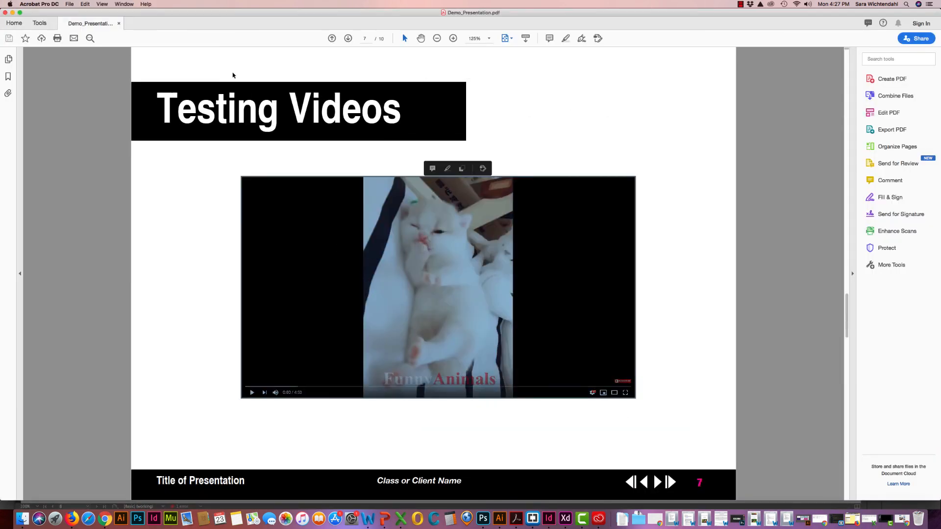
pyautogui.click(118, 23)
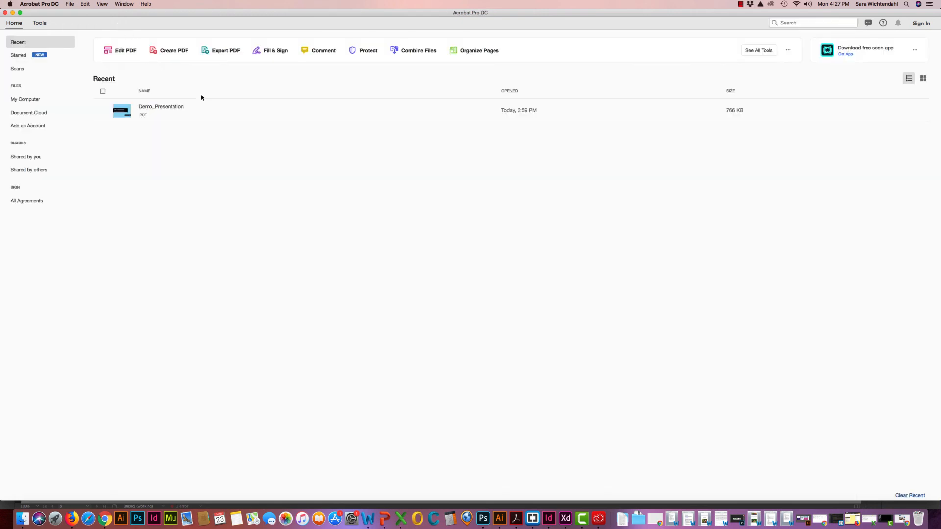
pyautogui.doubleClick(149, 109)
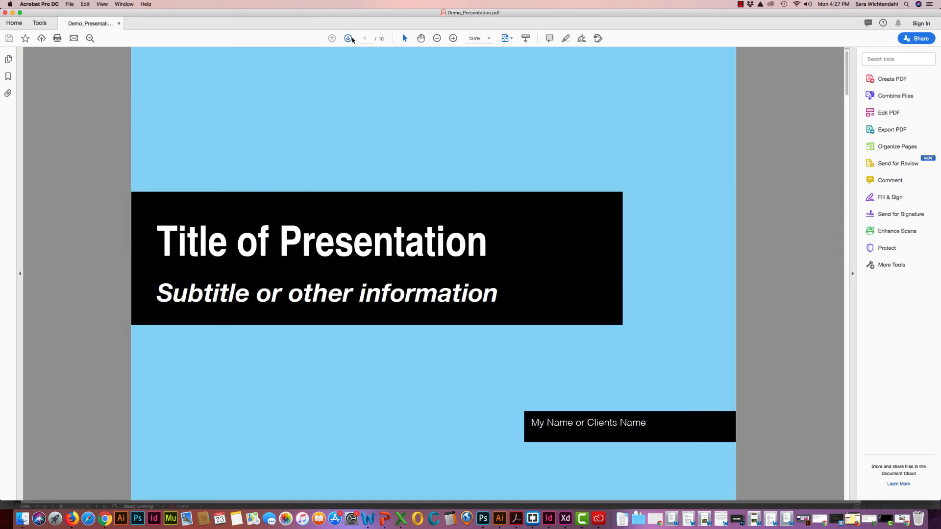
# - Test the kitten image link on page 7 of the PDF, allowing the YouTube connection, and minimize the browser
pyautogui.click(348, 39)
pyautogui.click(349, 38)
pyautogui.click(348, 39)
pyautogui.click(348, 38)
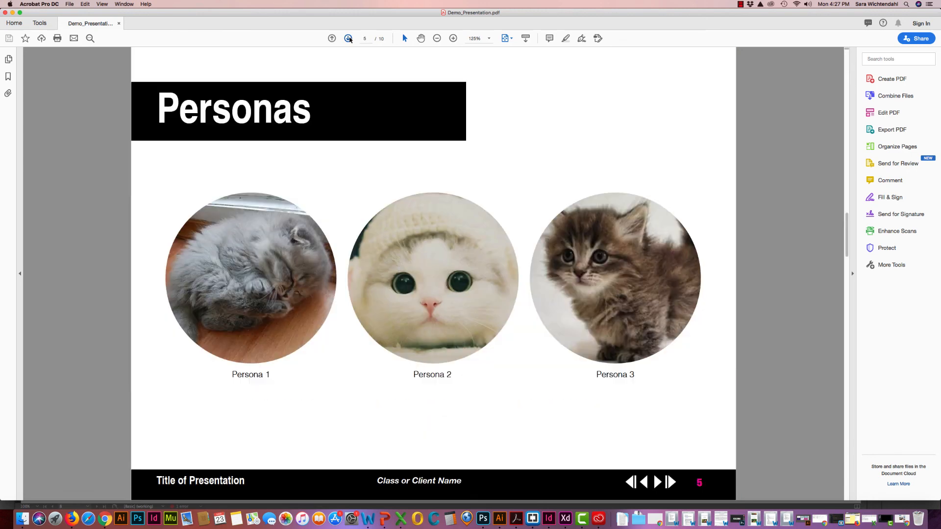
pyautogui.click(349, 39)
pyautogui.click(349, 39)
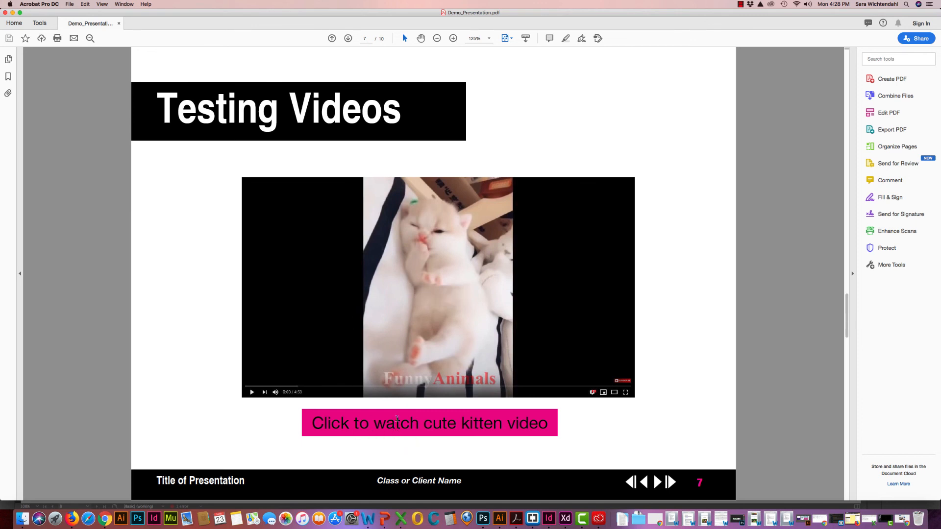
pyautogui.click(420, 335)
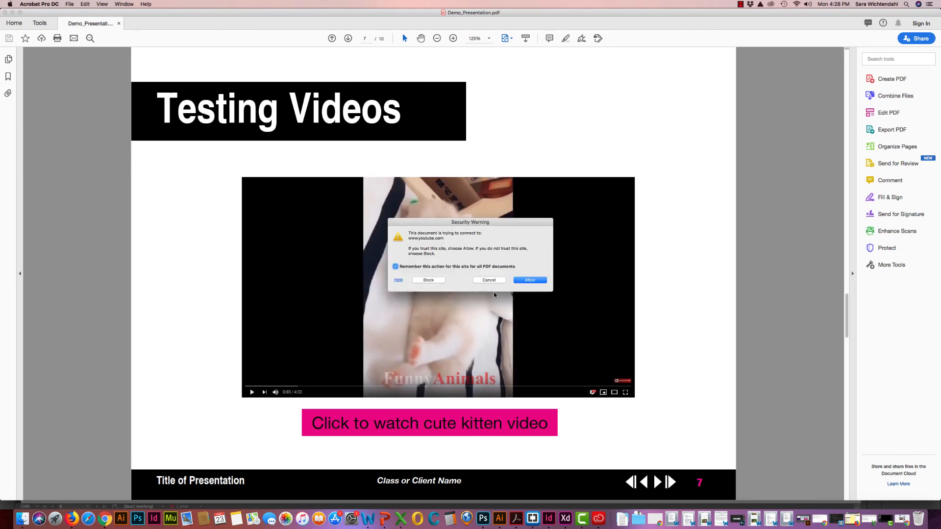
pyautogui.click(537, 281)
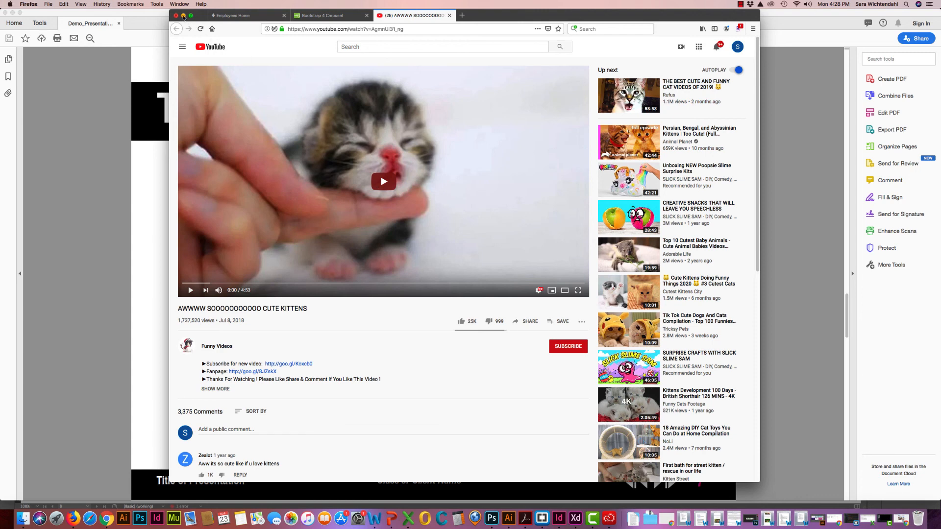
pyautogui.click(183, 16)
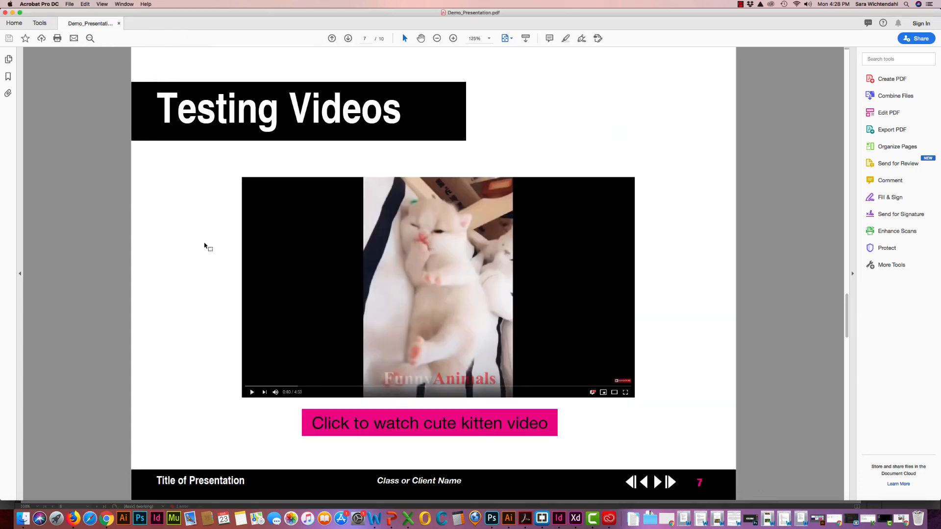
# - Test the "Click to view site" link on page 8, allowing the connection, and look through the Bored Panda article
pyautogui.click(348, 38)
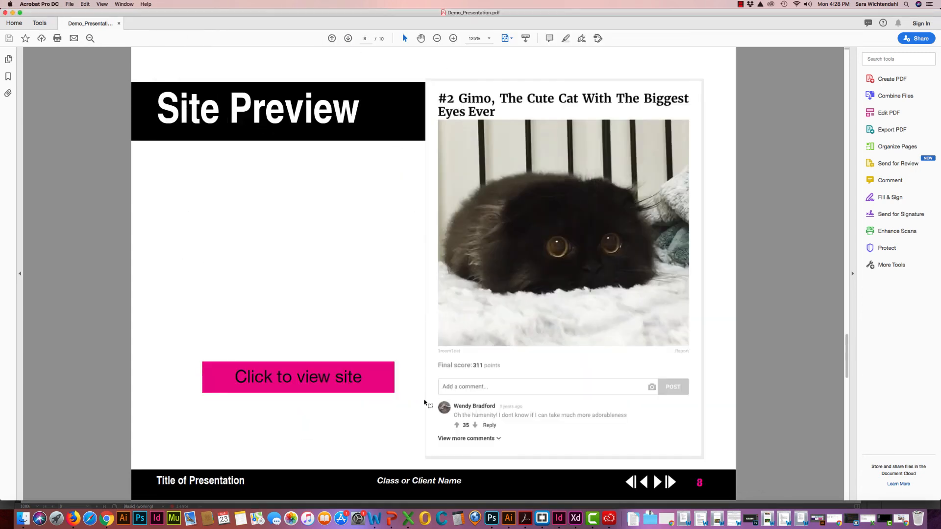
pyautogui.click(370, 376)
pyautogui.click(528, 283)
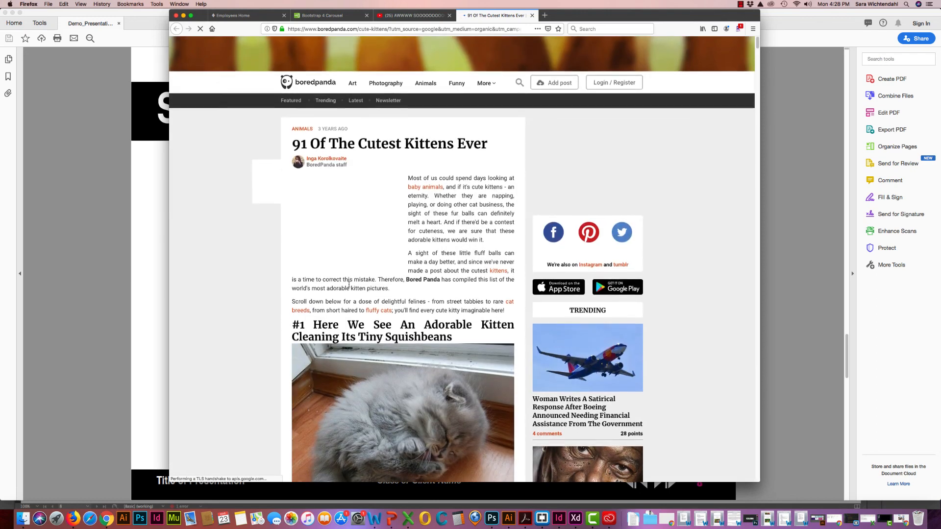
pyautogui.scroll(-5, 351, 289)
pyautogui.scroll(-3, 352, 287)
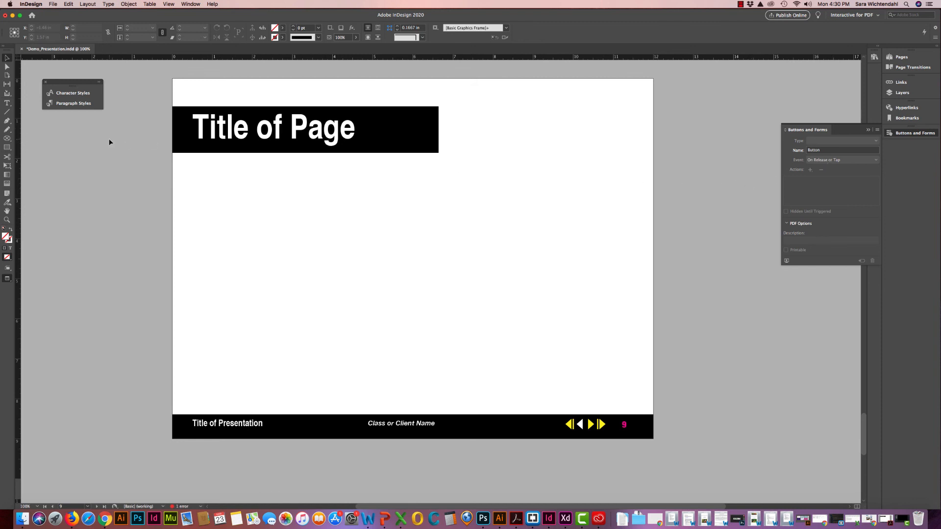
# - In InDesign, add a text frame about 5.74 by 0.46 in below page 9's title bar reading "Comments or Concerns"
pyautogui.click(6, 105)
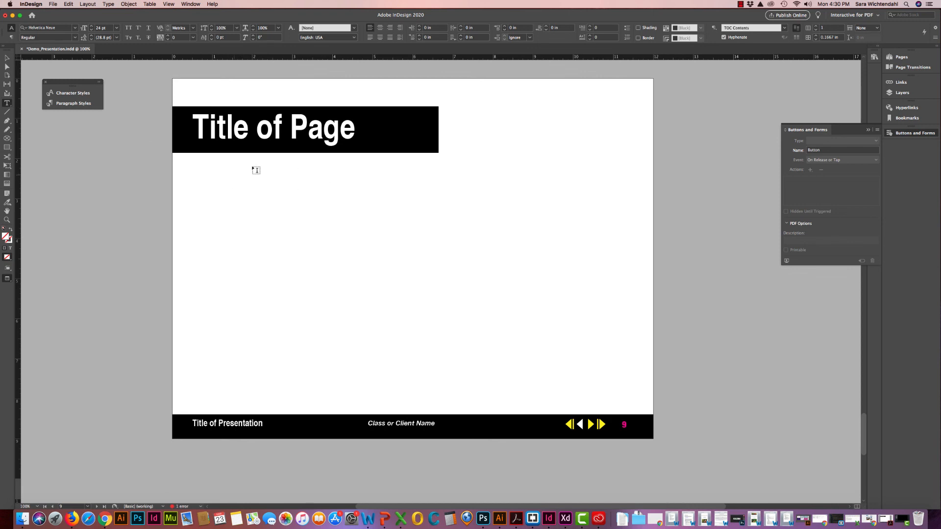
pyautogui.moveTo(225, 181); pyautogui.dragTo(354, 194)
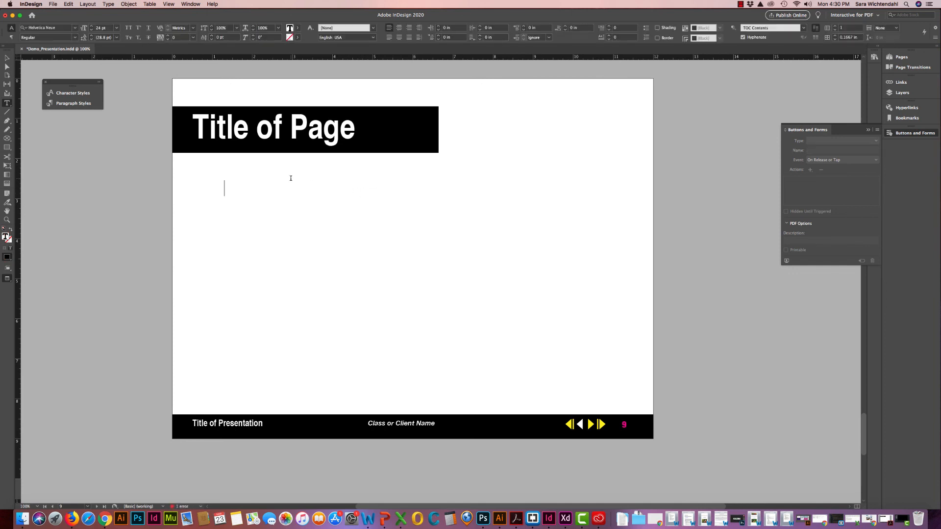
pyautogui.write('Comments or Conce')
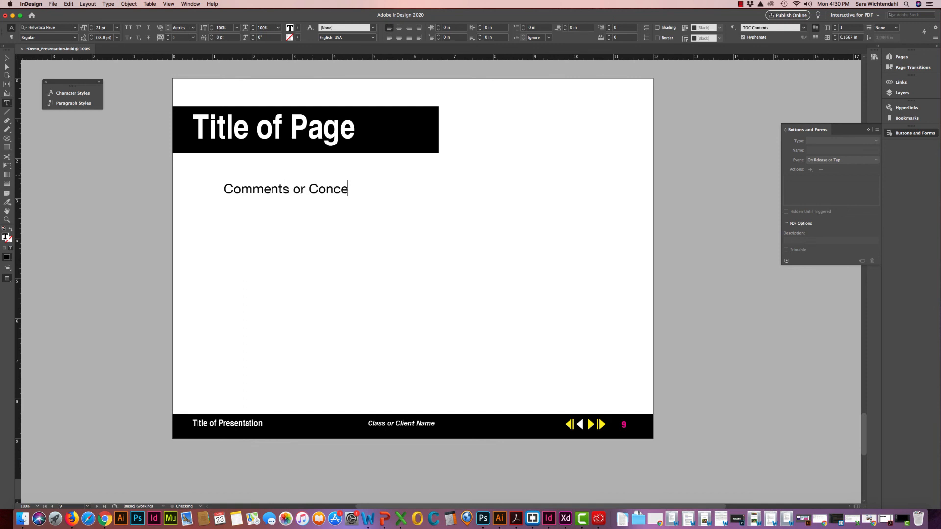
pyautogui.press('BackSpace')
pyautogui.press('BackSpace')
pyautogui.write('-')
pyautogui.press('Escape')
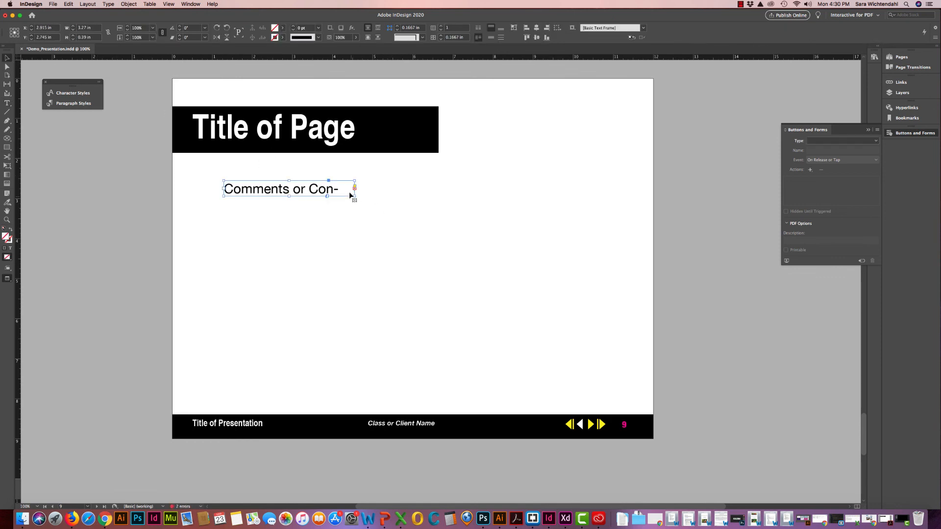
pyautogui.moveTo(355, 197); pyautogui.dragTo(456, 199)
pyautogui.click(338, 237)
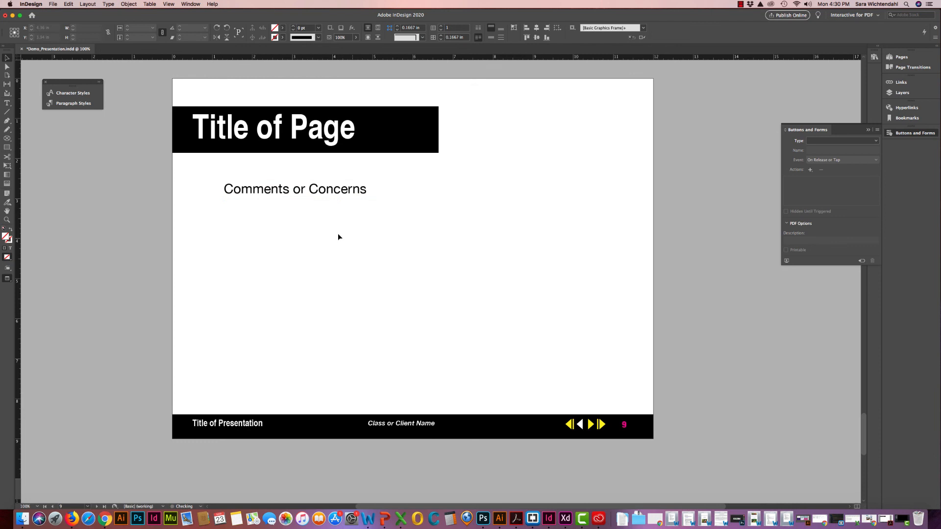
# - Add a colon at the end of the "Comments or Concerns" text and deselect its frame
pyautogui.click(302, 191)
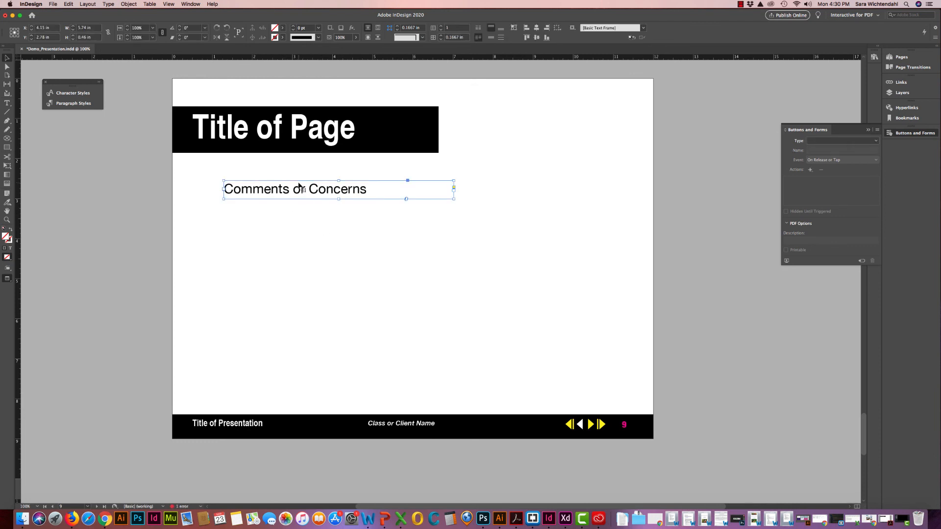
pyautogui.doubleClick(368, 189)
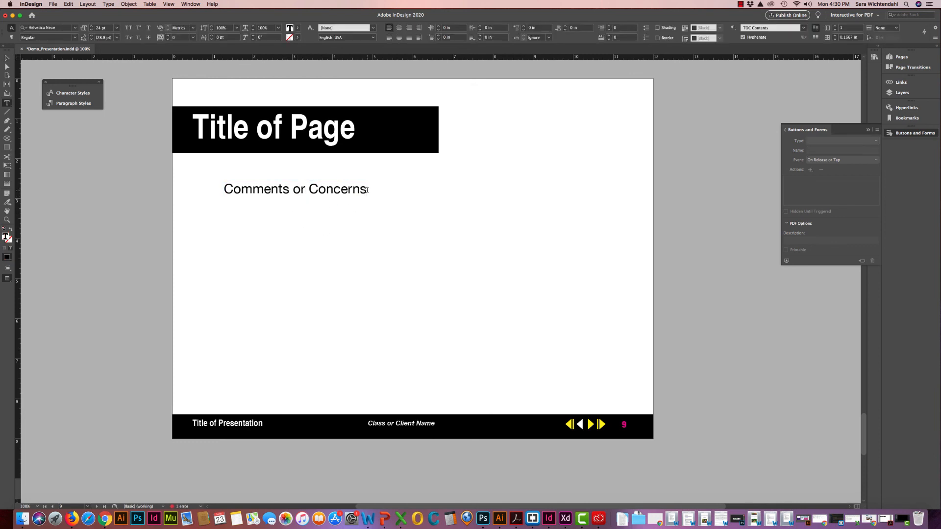
pyautogui.write(':')
pyautogui.click(6, 58)
pyautogui.click(201, 203)
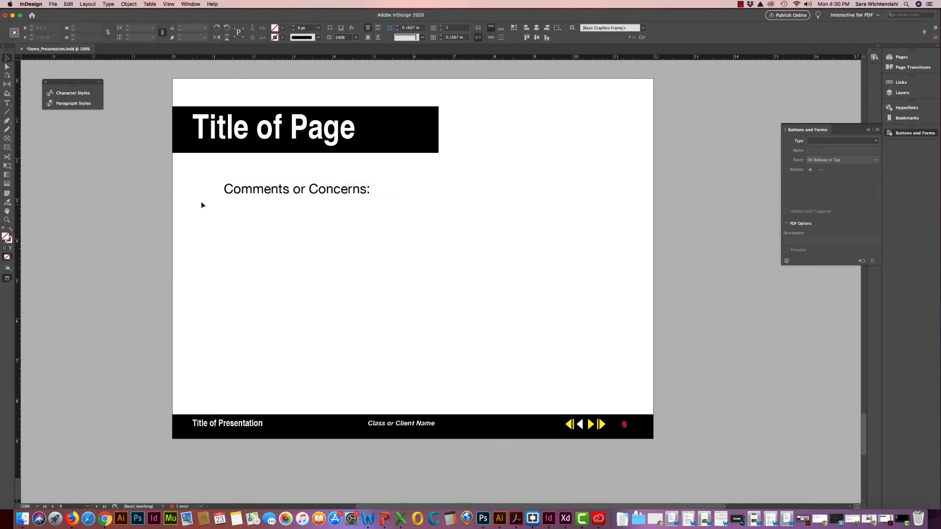
pyautogui.click(7, 104)
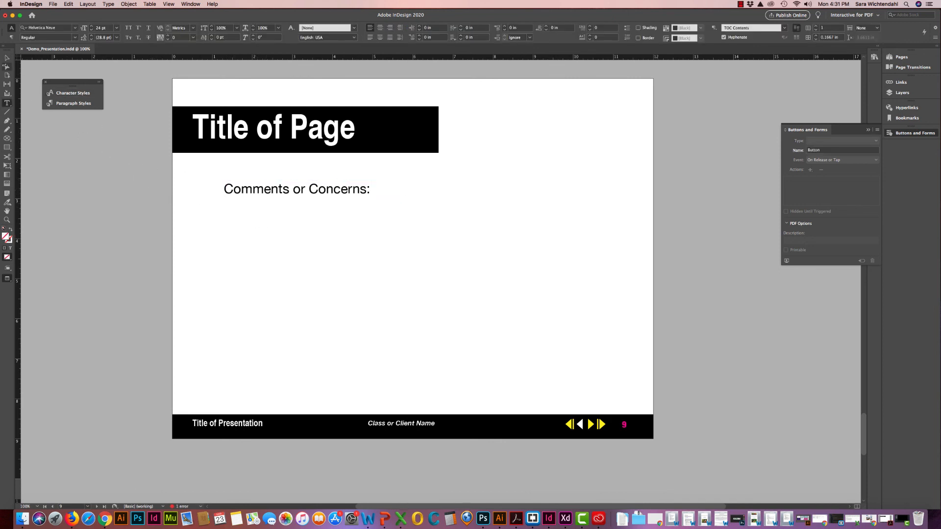
pyautogui.click(7, 58)
pyautogui.press('Tab')
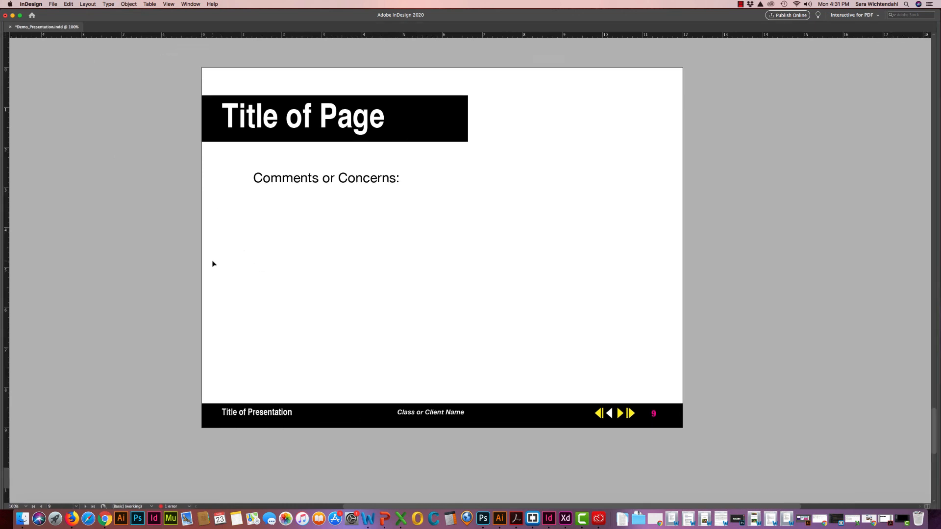
pyautogui.press('Tab')
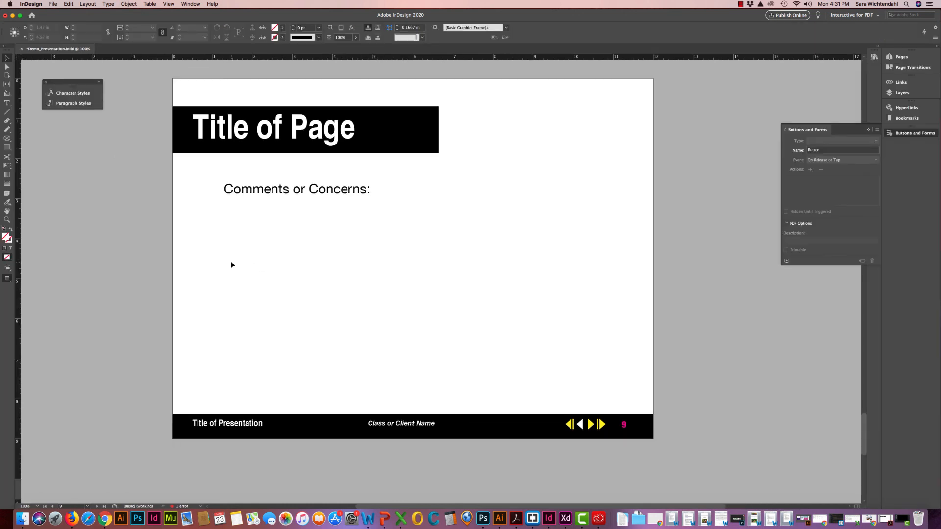
# - Leave preview mode and draw an empty text frame about 5.74 by 1.16 in directly below the "Comments or Concerns:" label
pyautogui.press('w')
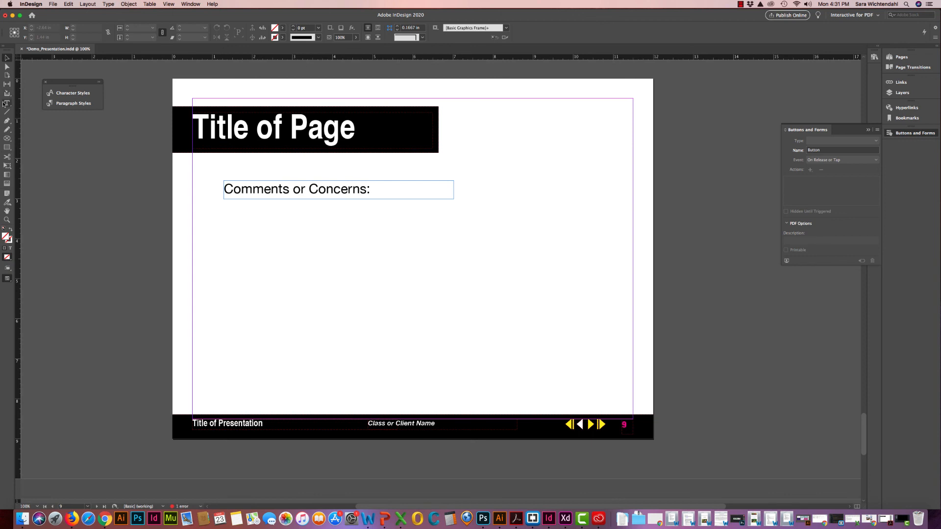
pyautogui.click(7, 103)
pyautogui.moveTo(224, 202); pyautogui.dragTo(453, 248)
pyautogui.click(7, 58)
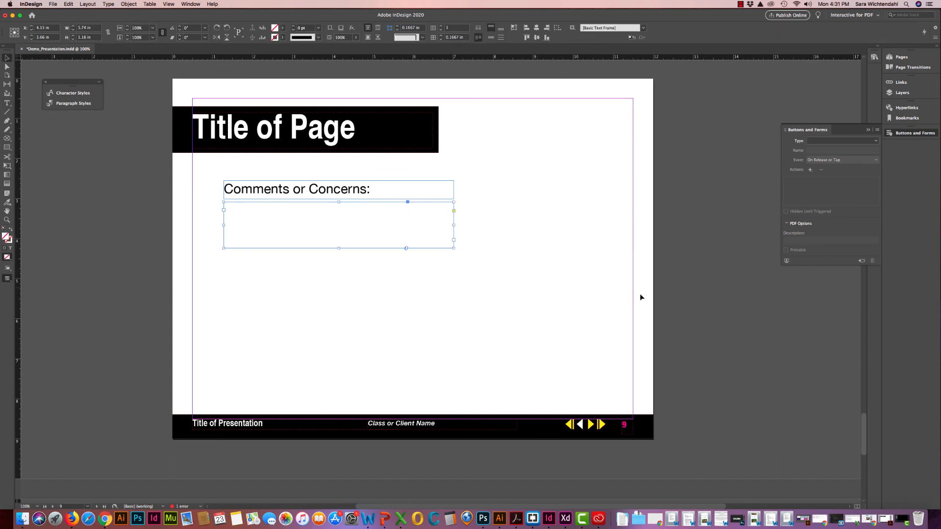
# - Convert the empty frame into a printable, multiline PDF text field named "Comments"
pyautogui.click(856, 141)
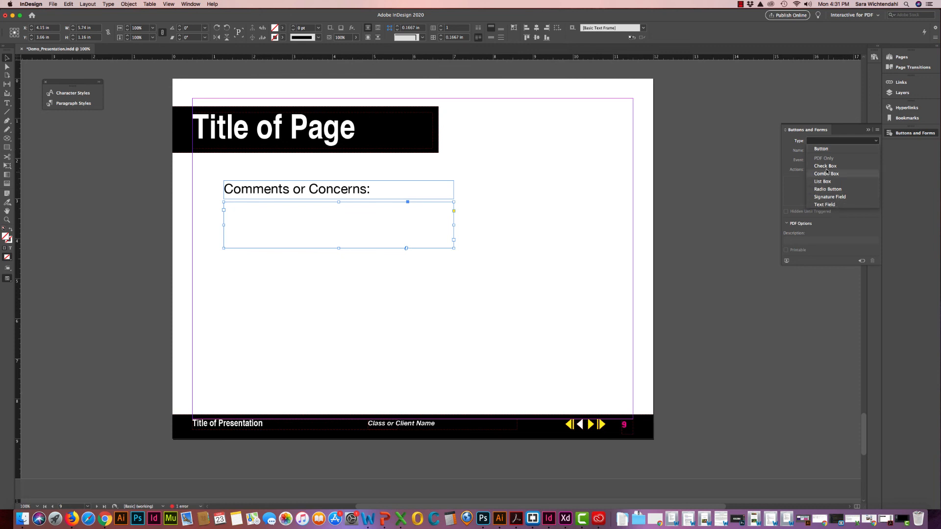
pyautogui.click(824, 204)
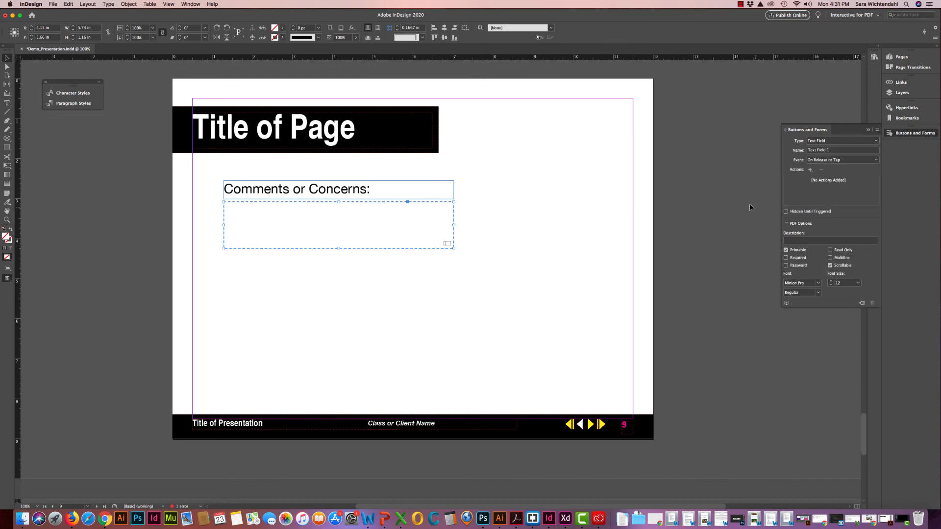
pyautogui.click(830, 152)
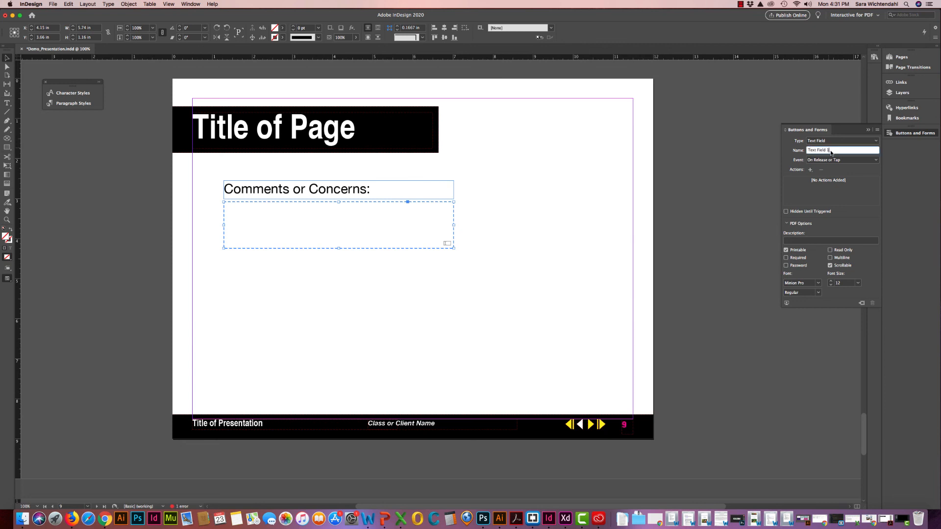
pyautogui.tripleClick(827, 151)
pyautogui.write('Comments')
pyautogui.click(787, 249)
pyautogui.click(830, 258)
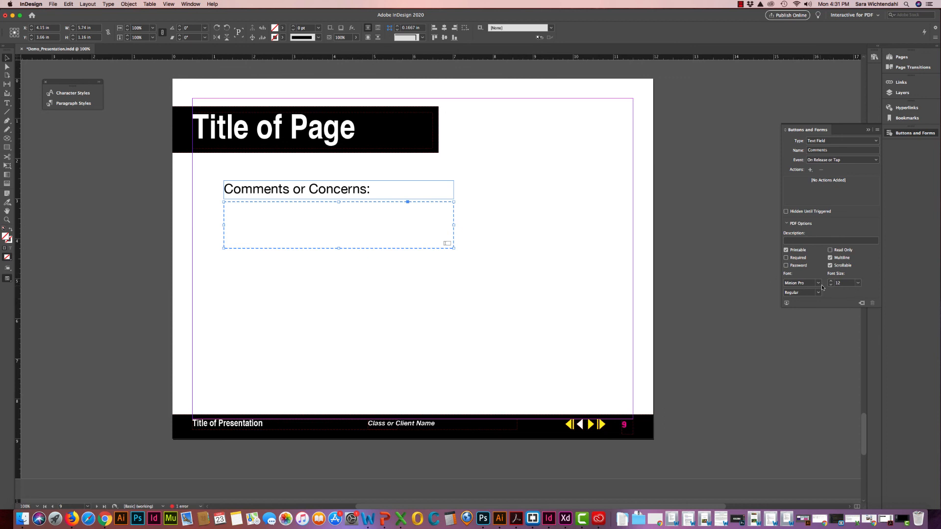
# - Set the Comments text field's font size to 10 and deselect the field
pyautogui.click(856, 283)
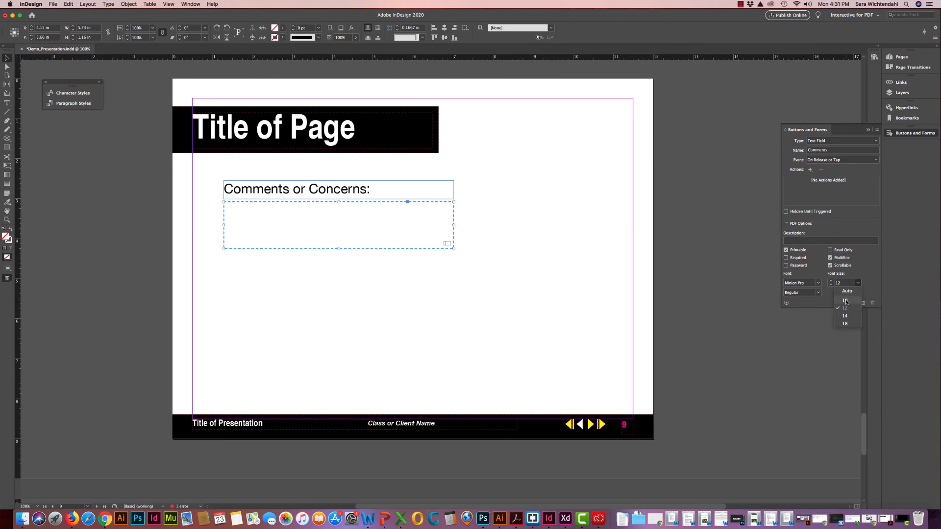
pyautogui.click(847, 302)
pyautogui.click(204, 190)
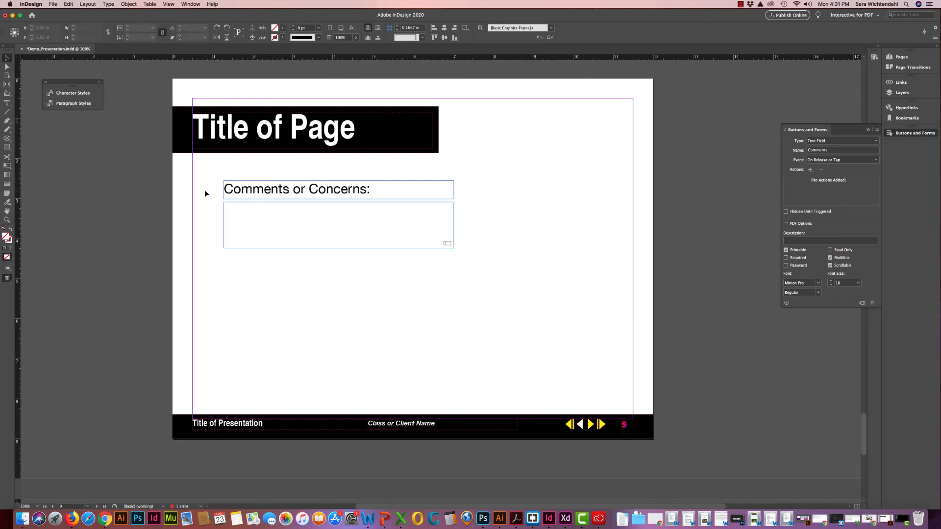
# - Add a text frame about 5.74 in wide directly below the Comments field reading "Rate this Presentation:"
pyautogui.click(10, 103)
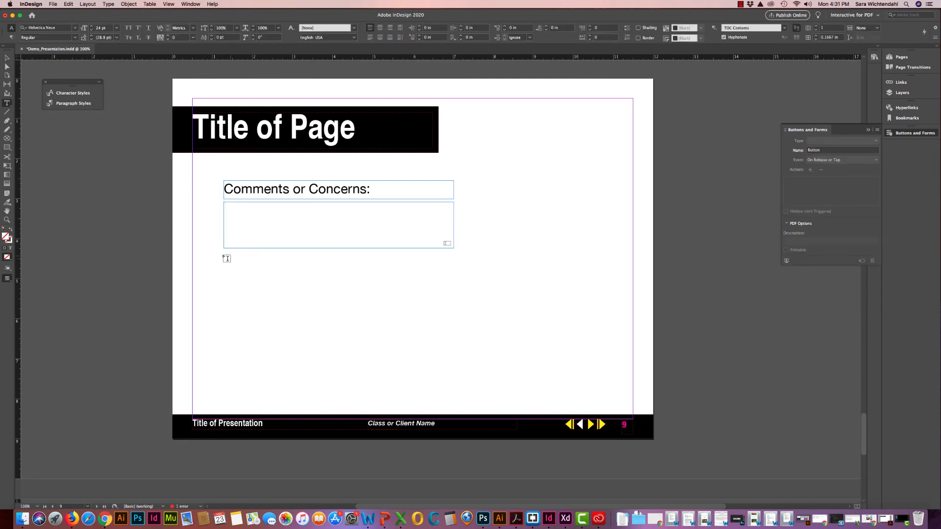
pyautogui.moveTo(224, 254); pyautogui.dragTo(454, 273)
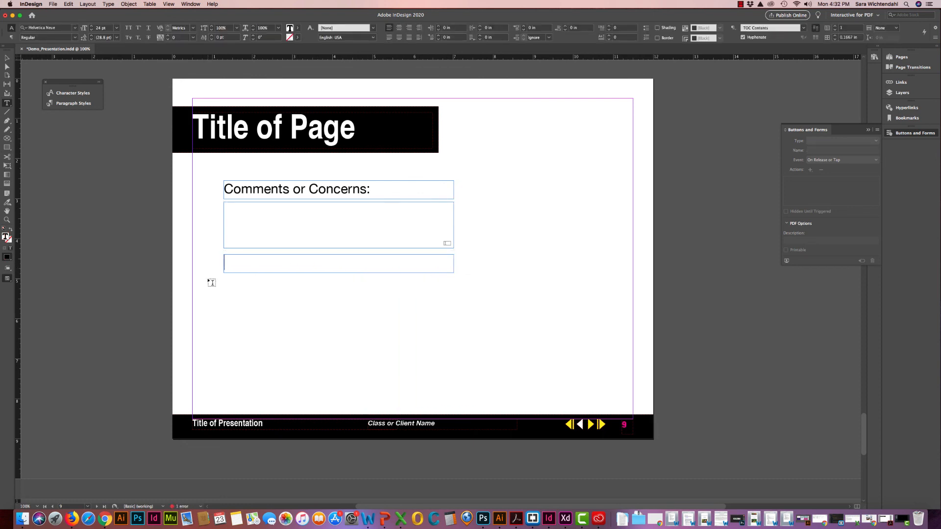
pyautogui.write('Rate this Pres')
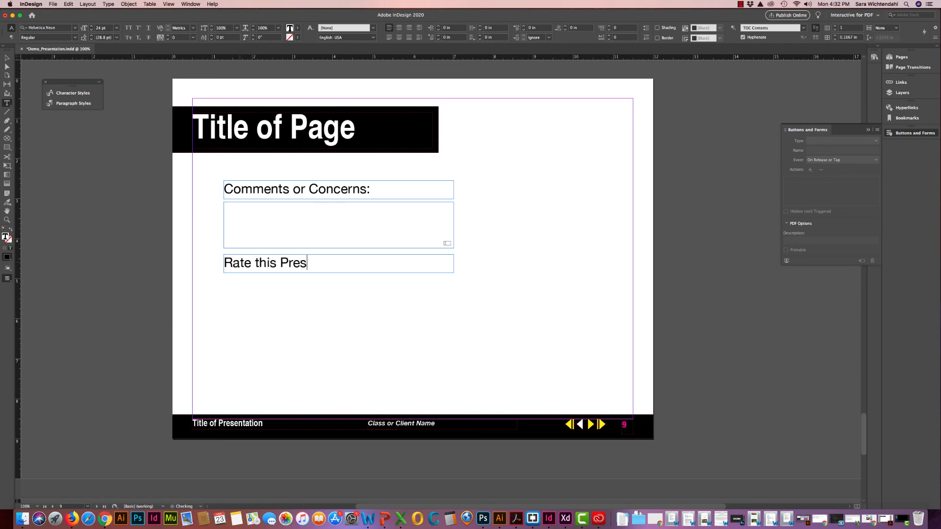
pyautogui.write('entation:')
pyautogui.click(7, 58)
# - Enlarge the rating frame to about 1.87 in tall and add the lines "1 star", "2 star" and "3 star" under its heading
pyautogui.moveTo(338, 273); pyautogui.dragTo(339, 329)
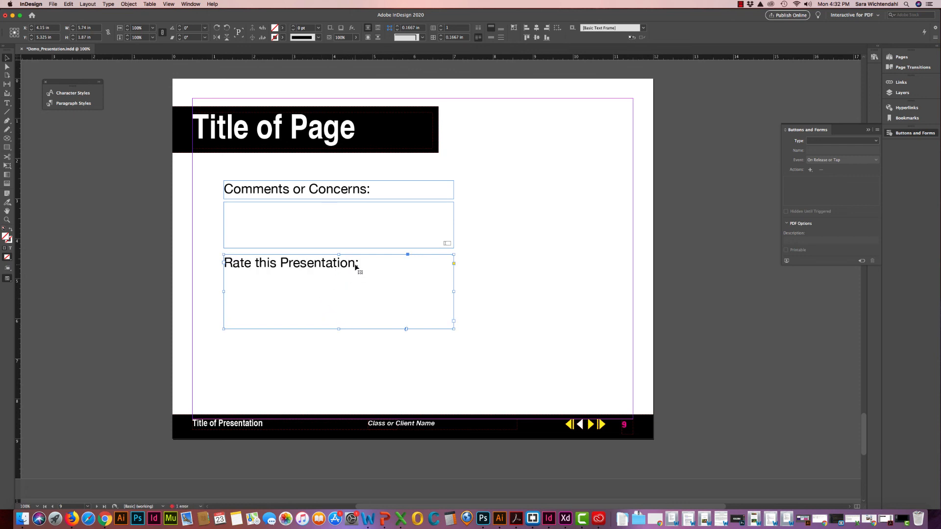
pyautogui.doubleClick(368, 264)
pyautogui.press('Return')
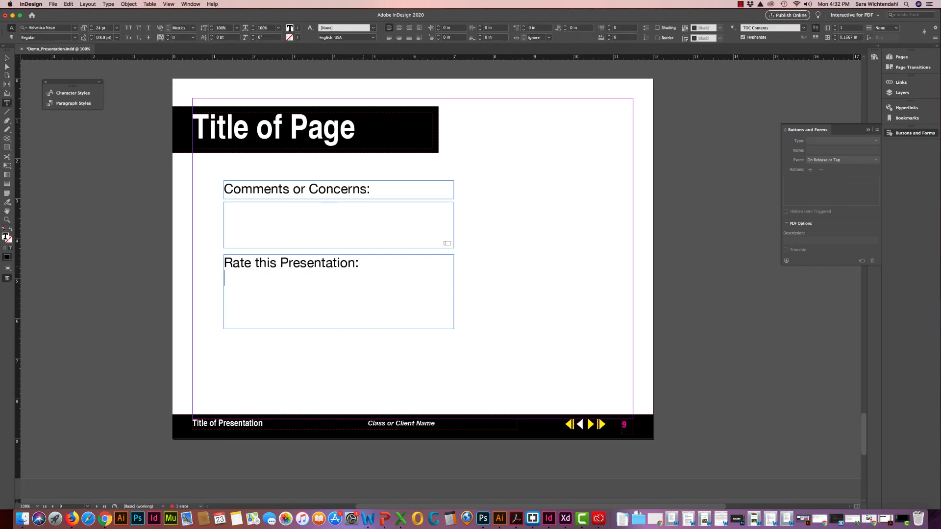
pyautogui.write('1 star 2 star')
pyautogui.press('Return')
pyautogui.write('3 star')
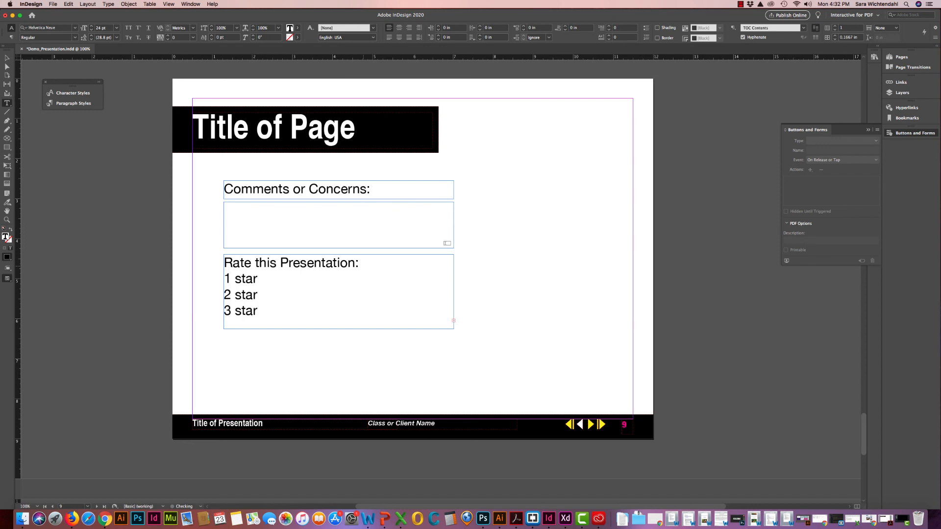
# - Extend the rating frame to about 2.24 in tall and complete its last line as "4 star"
pyautogui.press('Escape')
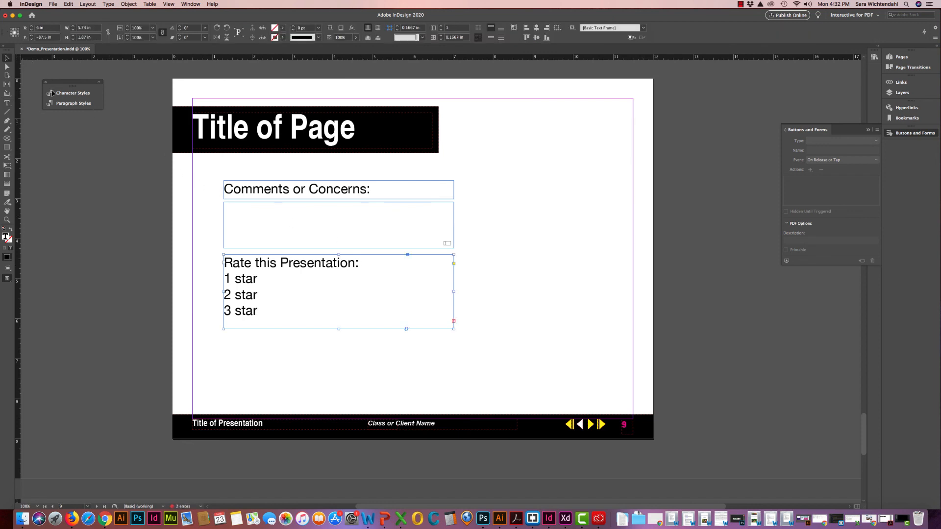
pyautogui.moveTo(339, 329); pyautogui.dragTo(334, 341)
pyautogui.doubleClick(256, 327)
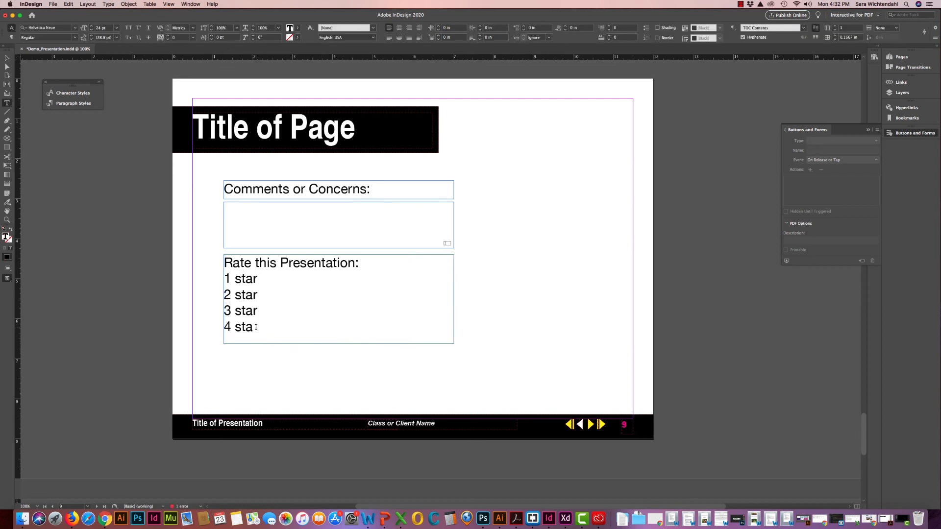
pyautogui.write('r')
pyautogui.press('Escape')
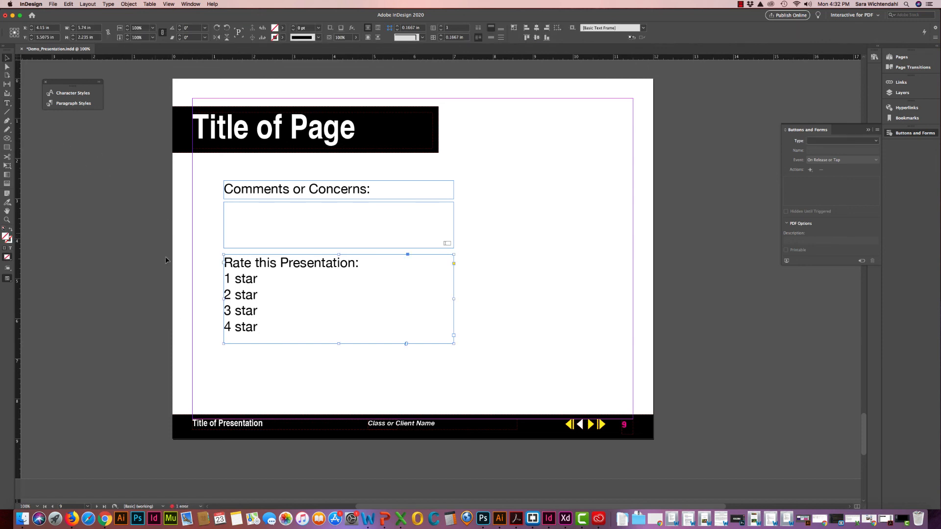
pyautogui.click(203, 283)
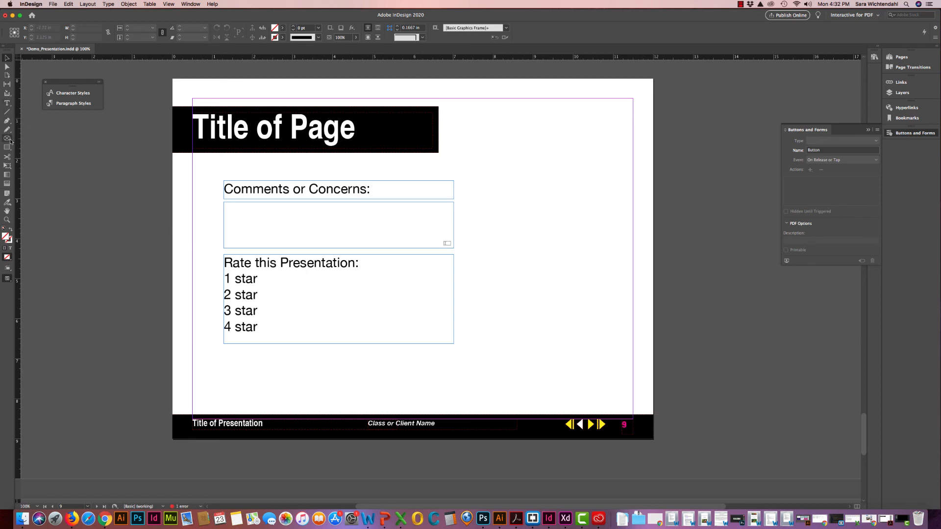
# - Draw a rectangular frame about 0.32 in square beside "1 star" and convert it to a radio button
pyautogui.moveTo(8, 141); pyautogui.dragTo(25, 147)
pyautogui.moveTo(207, 284)
pyautogui.mouseDown()
pyautogui.moveTo(240, 294)
pyautogui.moveTo(255, 270)
pyautogui.moveTo(222, 271)
pyautogui.mouseUp()
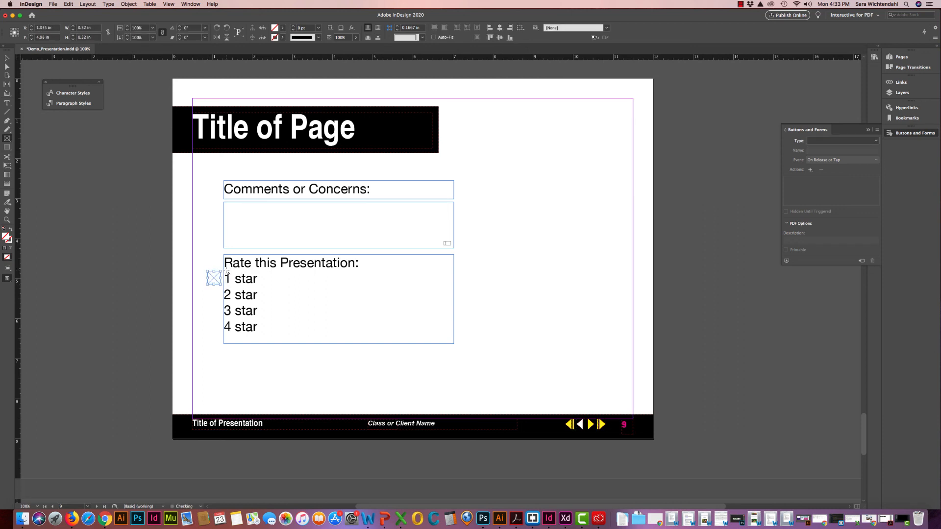
pyautogui.click(839, 141)
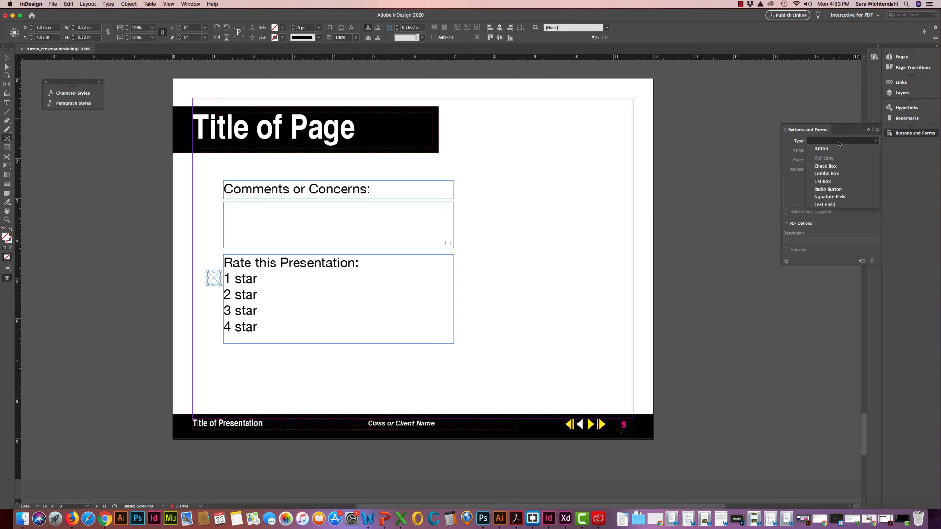
pyautogui.click(835, 190)
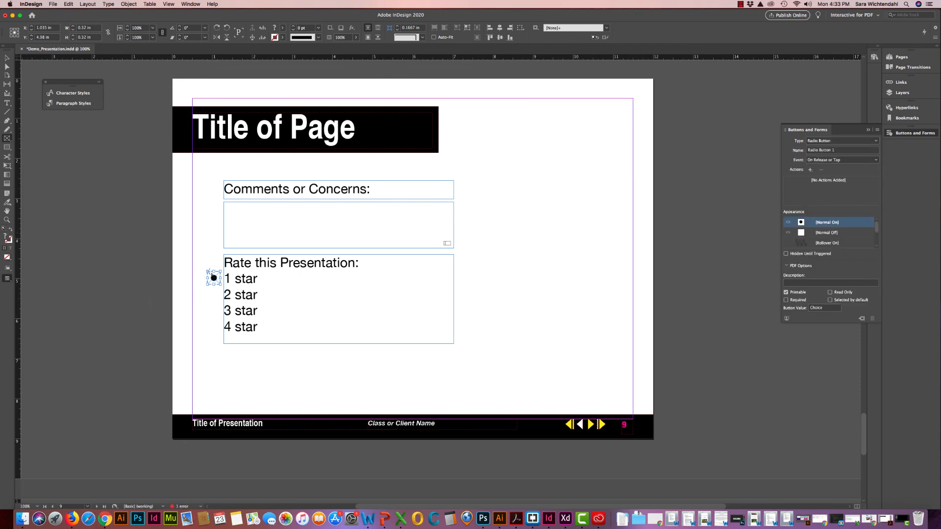
# - Duplicate the radio button beside the "2 star", "3 star" and "4 star" lines
pyautogui.click(7, 58)
pyautogui.moveTo(214, 280); pyautogui.dragTo(215, 329)
# - Group the four radio buttons and undo the grouping
pyautogui.keyDown('shift'); pyautogui.click(214, 312); pyautogui.keyUp('shift')
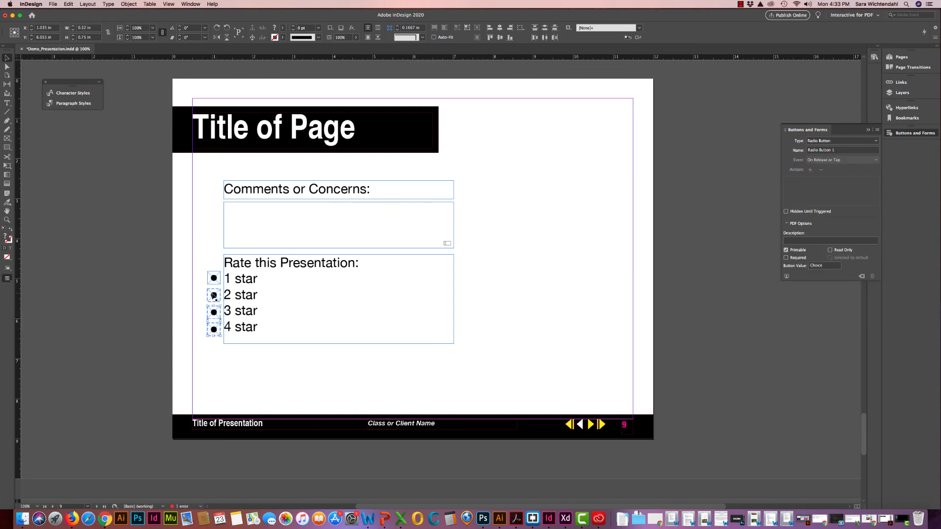
pyautogui.keyDown('shift'); pyautogui.click(214, 295); pyautogui.keyUp('shift')
pyautogui.keyDown('shift'); pyautogui.click(214, 279); pyautogui.keyUp('shift')
pyautogui.press('super+g')
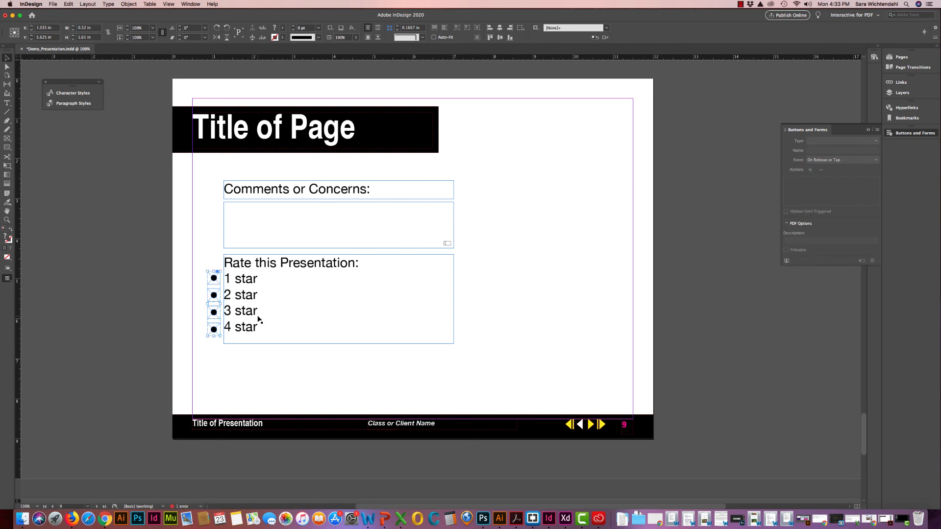
pyautogui.press('super+z')
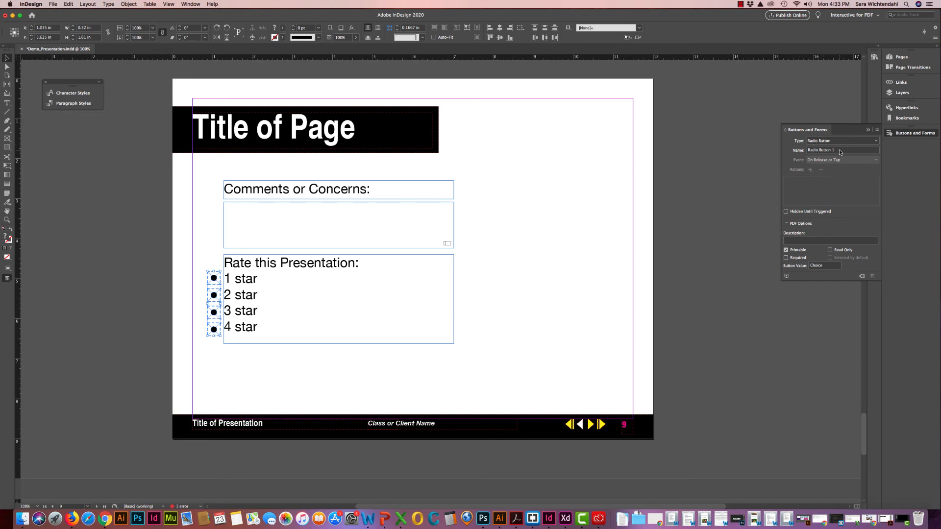
pyautogui.click(517, 301)
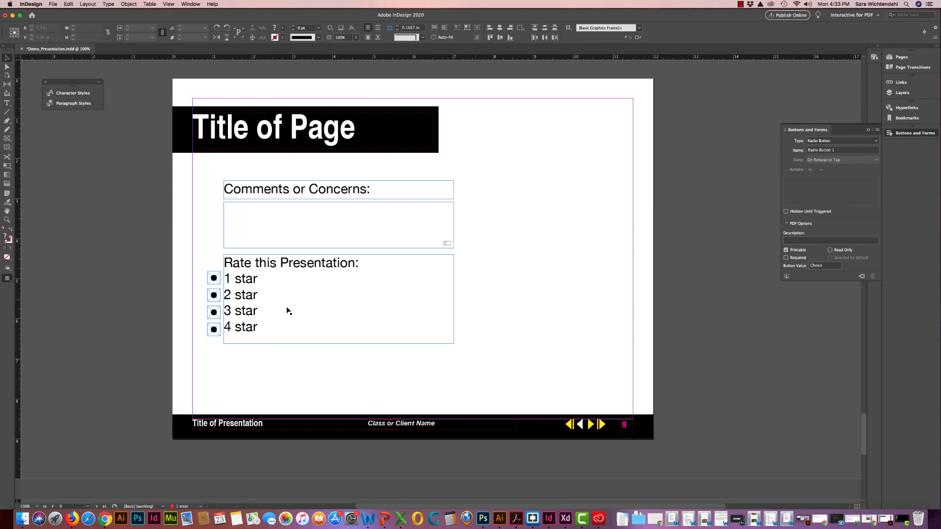
pyautogui.click(214, 278)
pyautogui.click(214, 312)
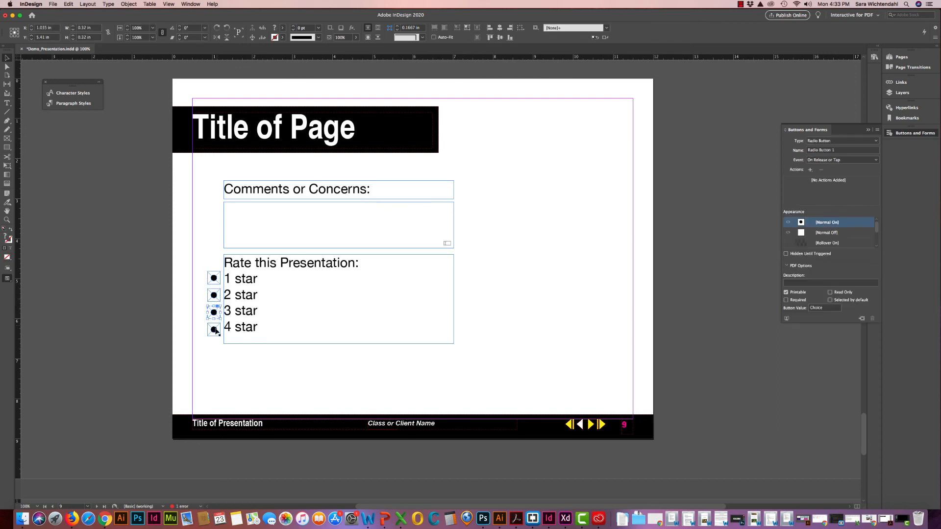
pyautogui.click(481, 309)
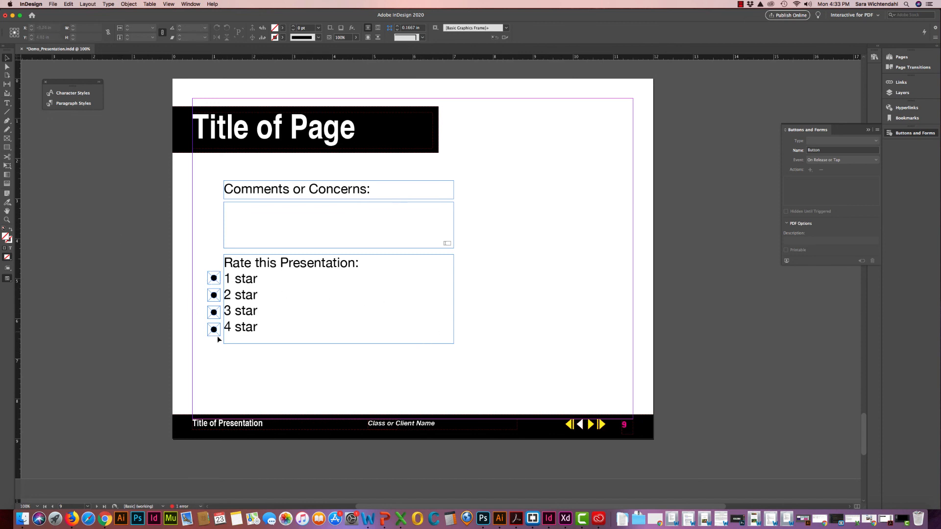
# - Change the radio buttons beside "1 star" and "2 star" to check boxes
pyautogui.click(214, 278)
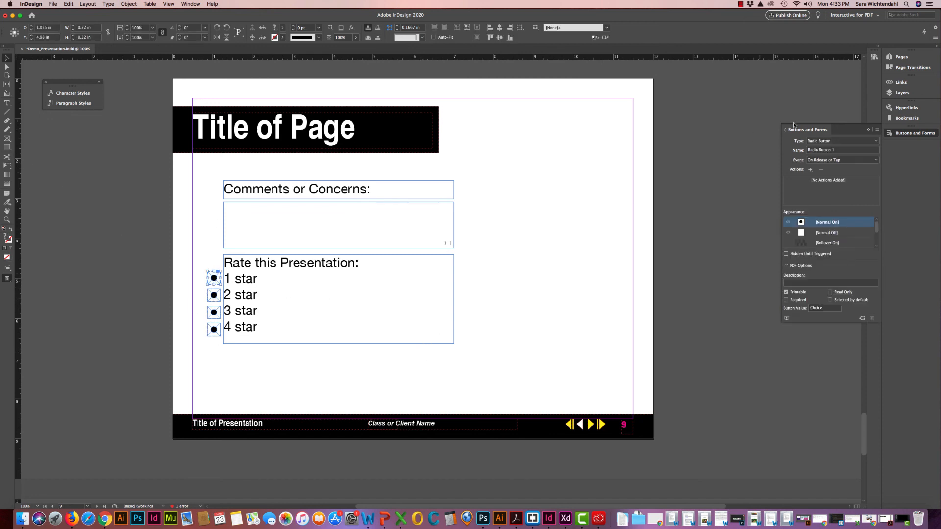
pyautogui.click(837, 141)
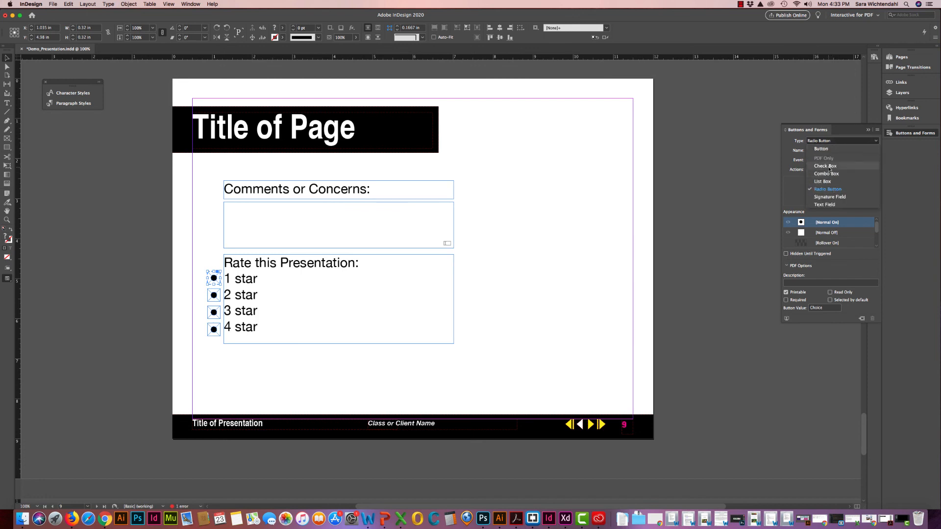
pyautogui.click(828, 167)
pyautogui.click(211, 295)
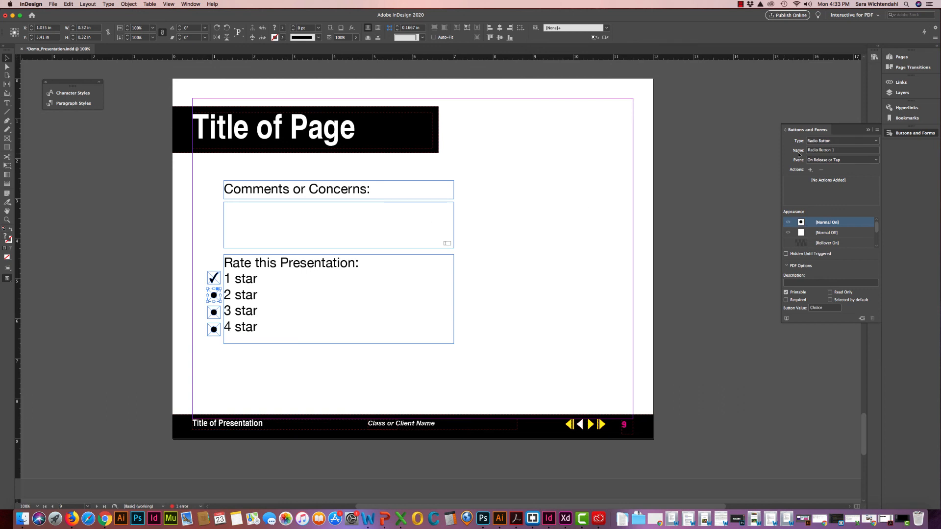
pyautogui.click(833, 141)
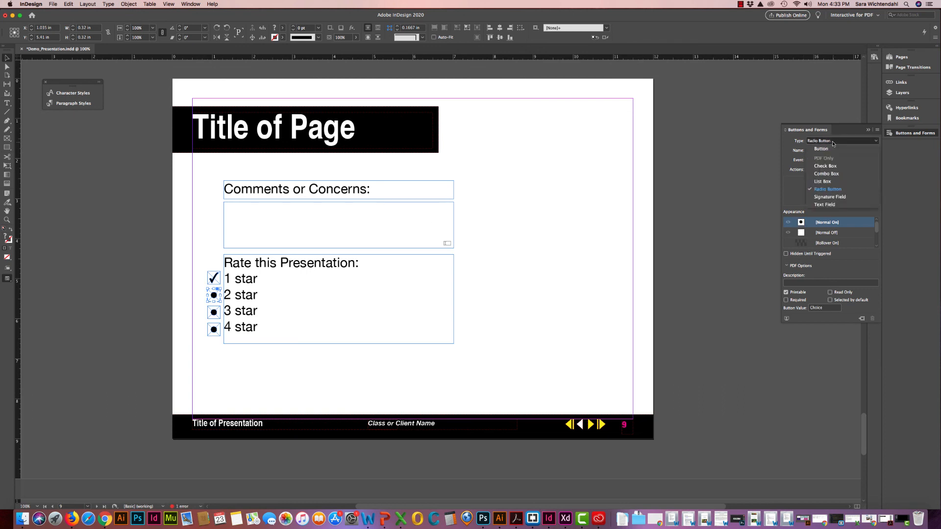
pyautogui.click(816, 169)
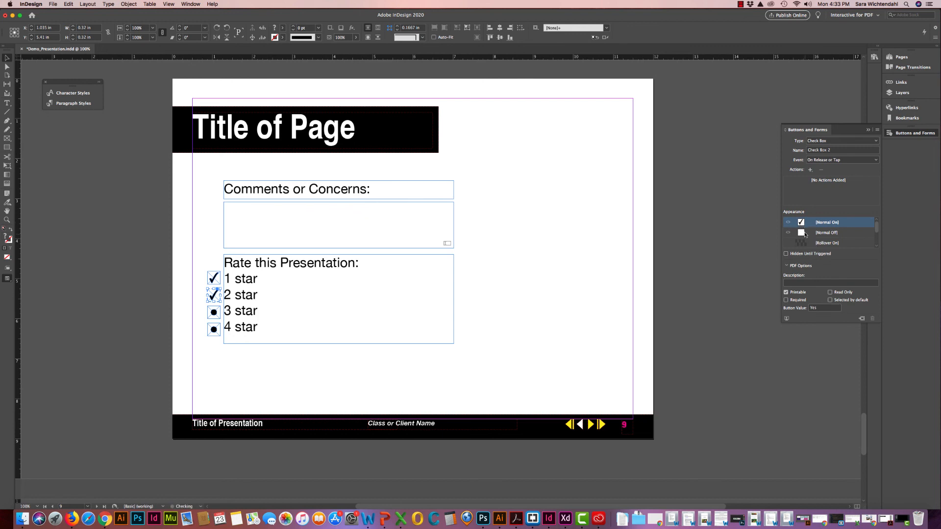
# - Change the radio buttons beside "3 star" and "4 star" to check boxes and deselect them
pyautogui.click(215, 312)
pyautogui.click(844, 140)
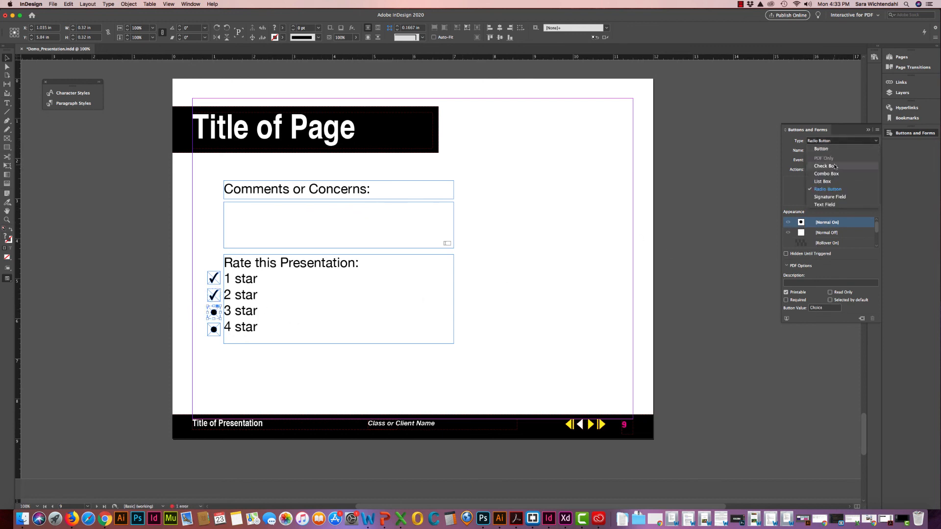
pyautogui.click(820, 167)
pyautogui.click(215, 330)
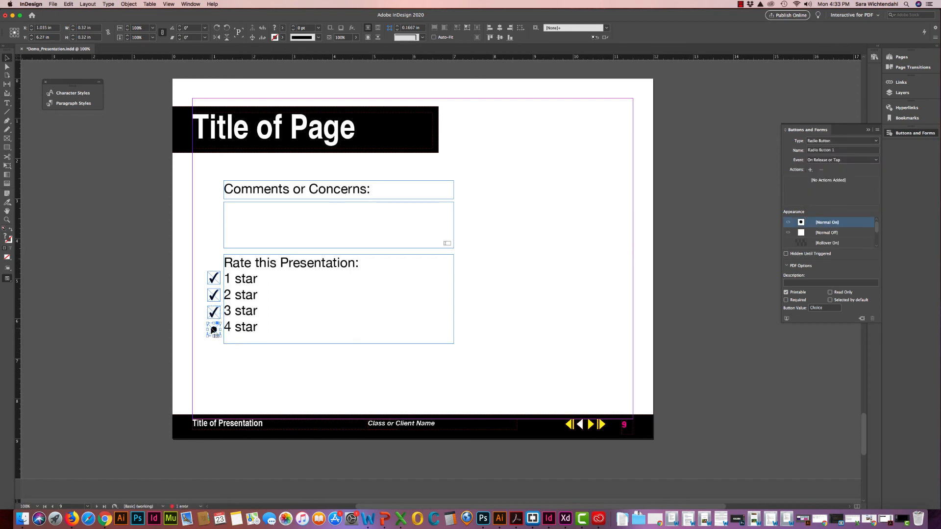
pyautogui.click(844, 141)
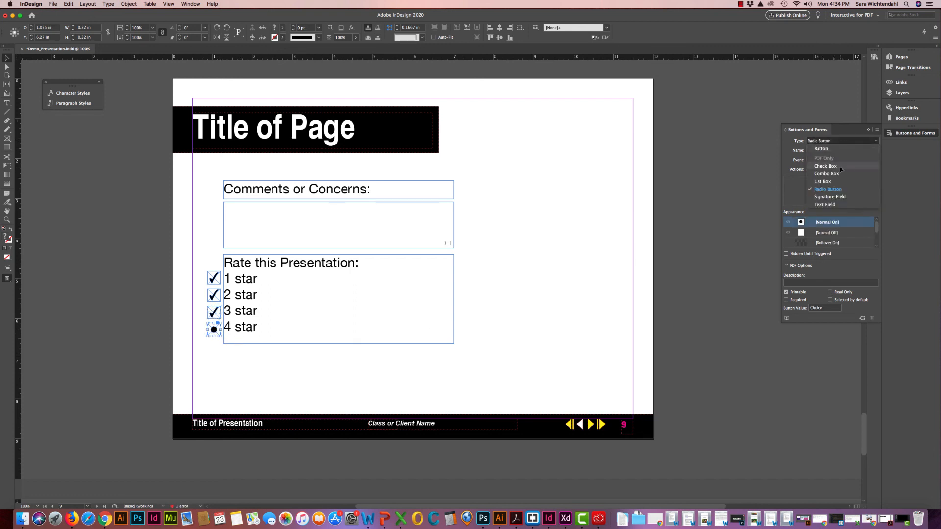
pyautogui.click(819, 166)
pyautogui.click(512, 326)
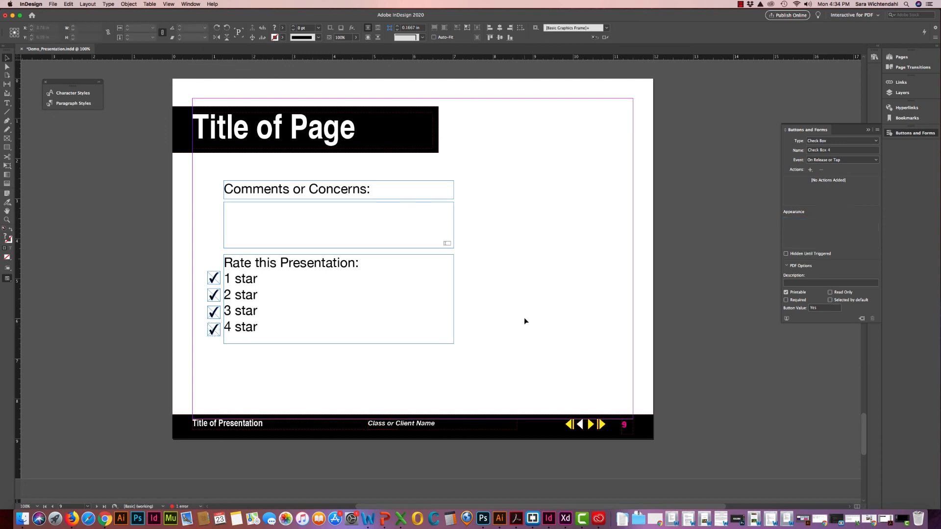
pyautogui.click(216, 330)
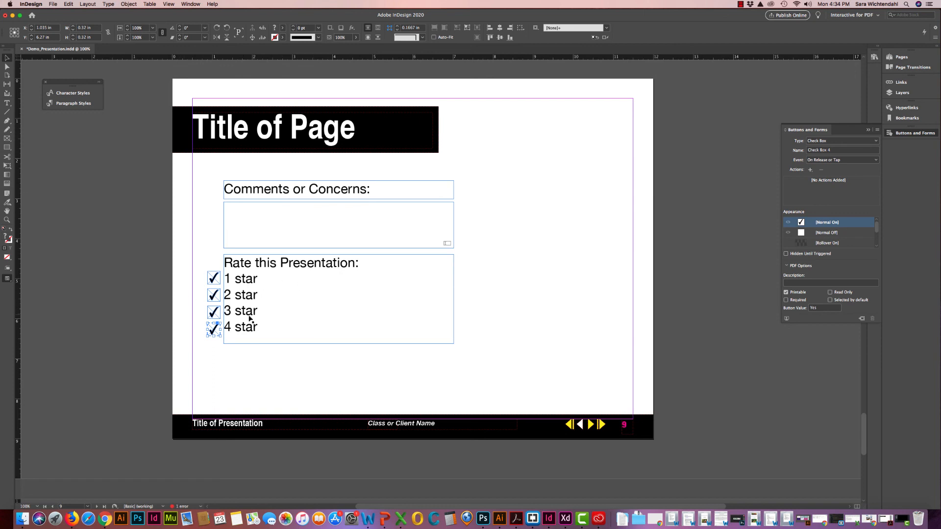
pyautogui.click(271, 368)
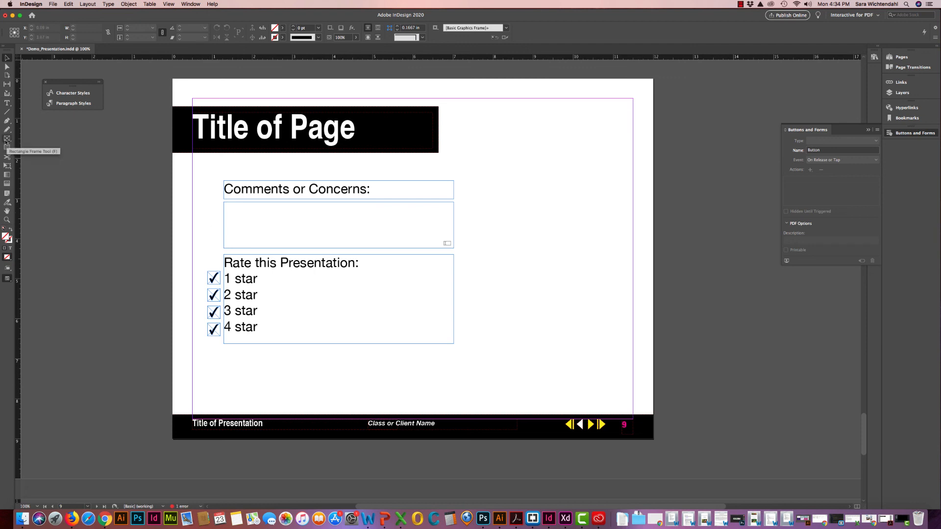
# - Draw a text frame about 3.56 by 0.68 in below the rating list, enter "Submit Form" and centre the text
pyautogui.click(8, 103)
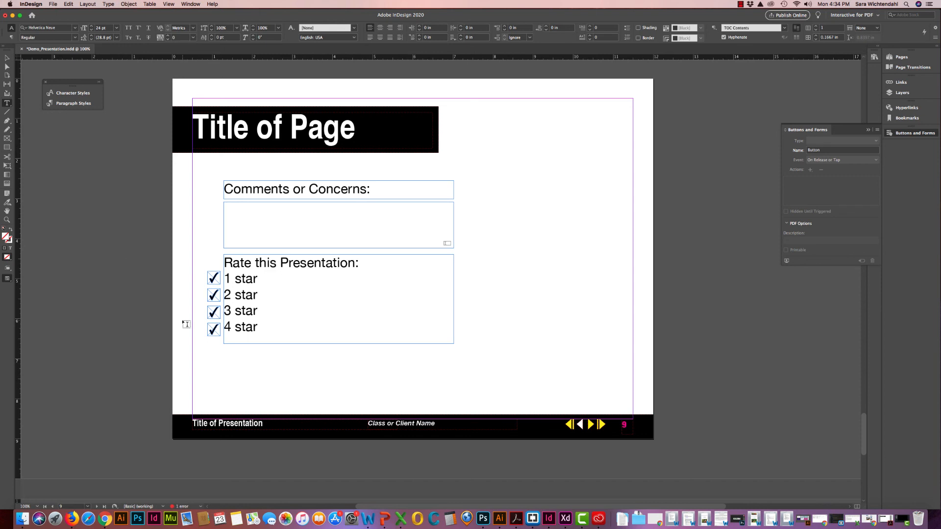
pyautogui.moveTo(225, 356); pyautogui.dragTo(368, 382)
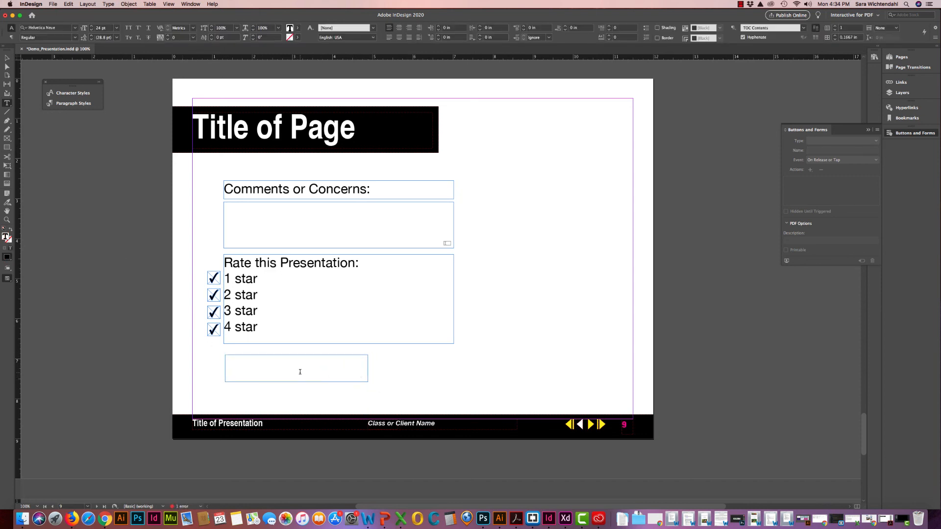
pyautogui.write('Submit Form')
pyautogui.press('super+a')
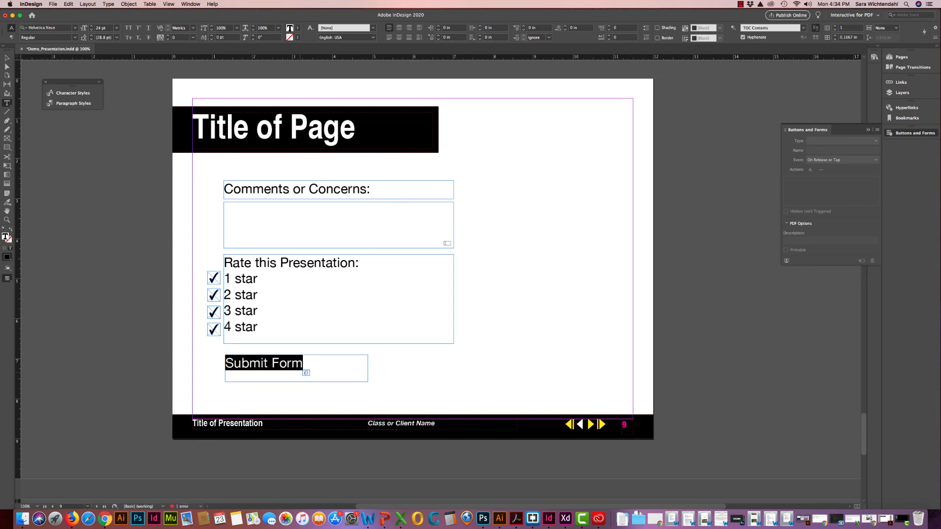
pyautogui.click(399, 27)
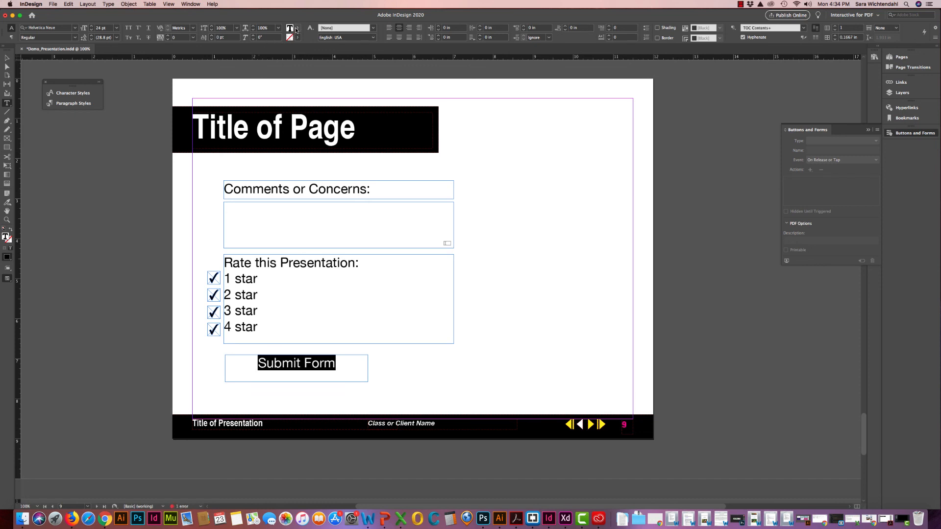
# - Colour the "Submit Form" text [Paper] and set its baseline shift to -3 pt
pyautogui.click(297, 28)
pyautogui.click(241, 67)
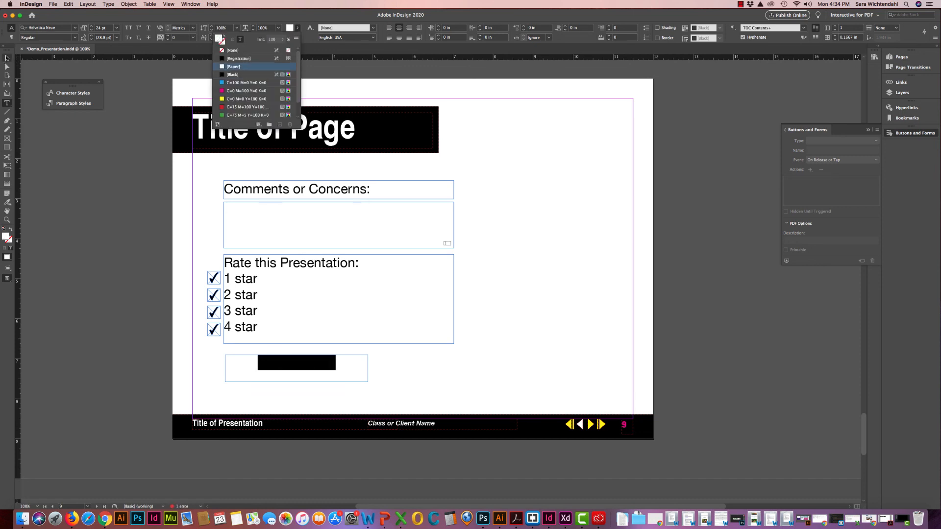
pyautogui.click(210, 42)
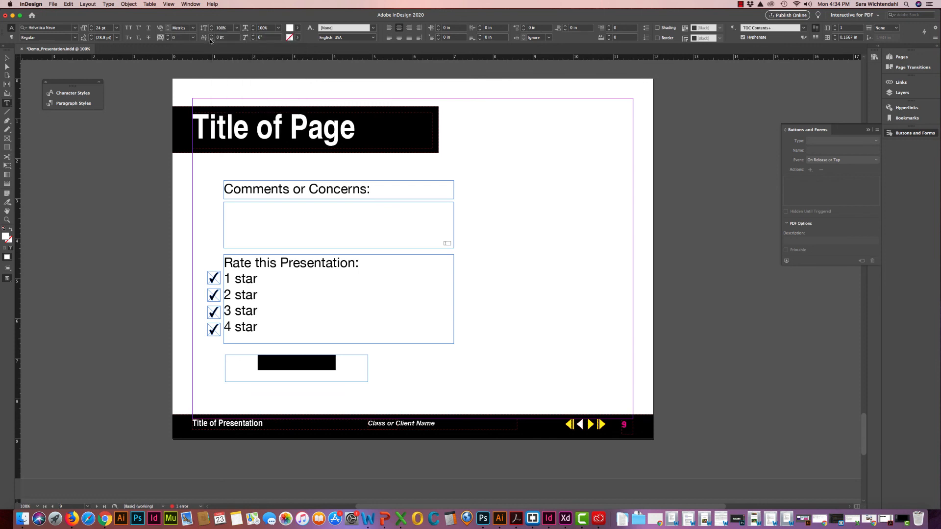
pyautogui.click(212, 39)
pyautogui.press('Escape')
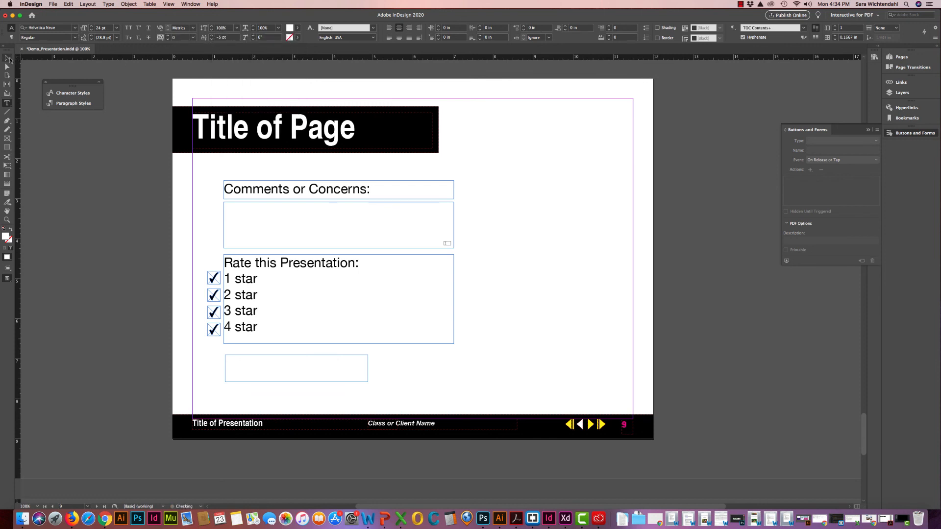
# - Fill the "Submit Form" text frame with [Black]
pyautogui.click(283, 29)
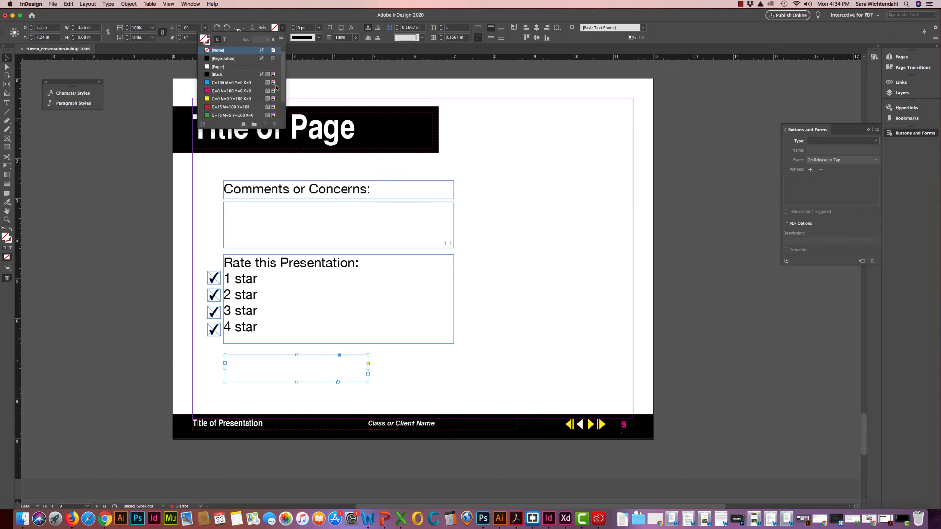
pyautogui.click(219, 74)
pyautogui.click(441, 337)
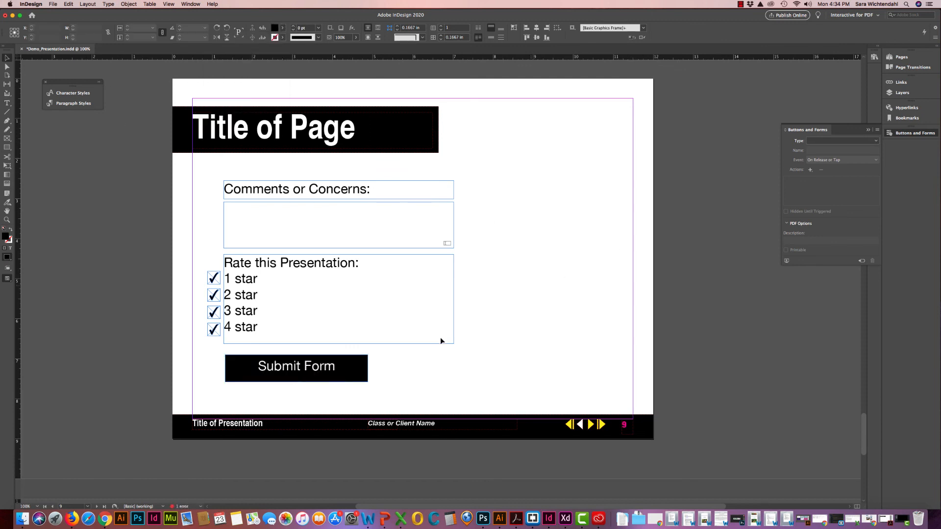
# - Convert the "Submit Form" frame to a button and give it the Submit Form action
pyautogui.click(316, 378)
pyautogui.click(853, 143)
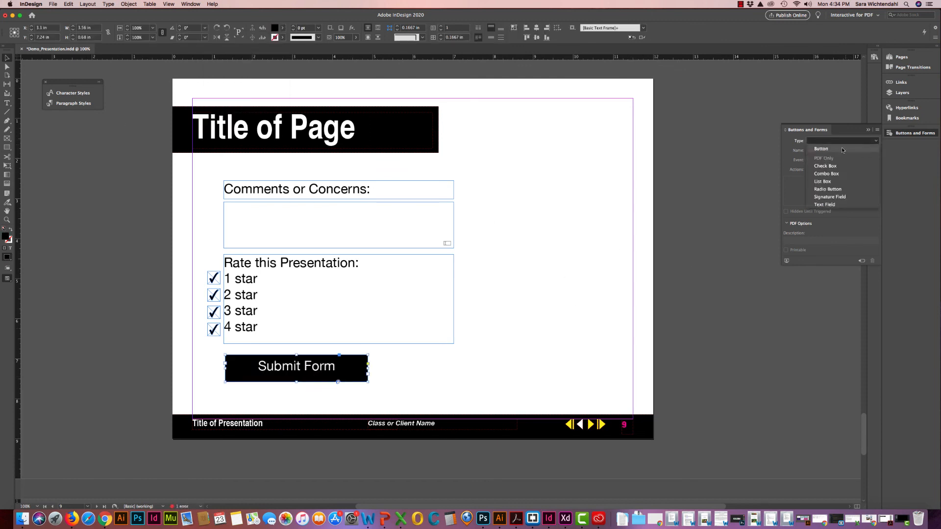
pyautogui.click(843, 151)
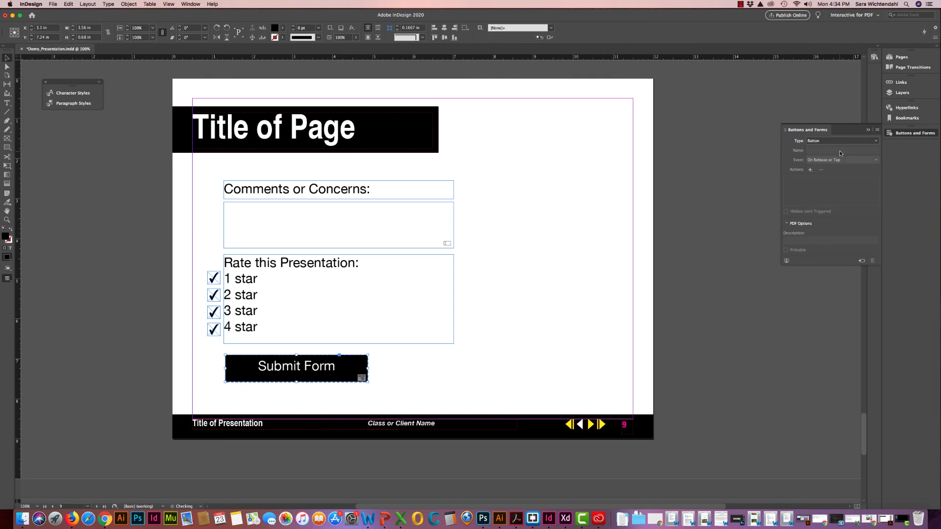
pyautogui.click(811, 170)
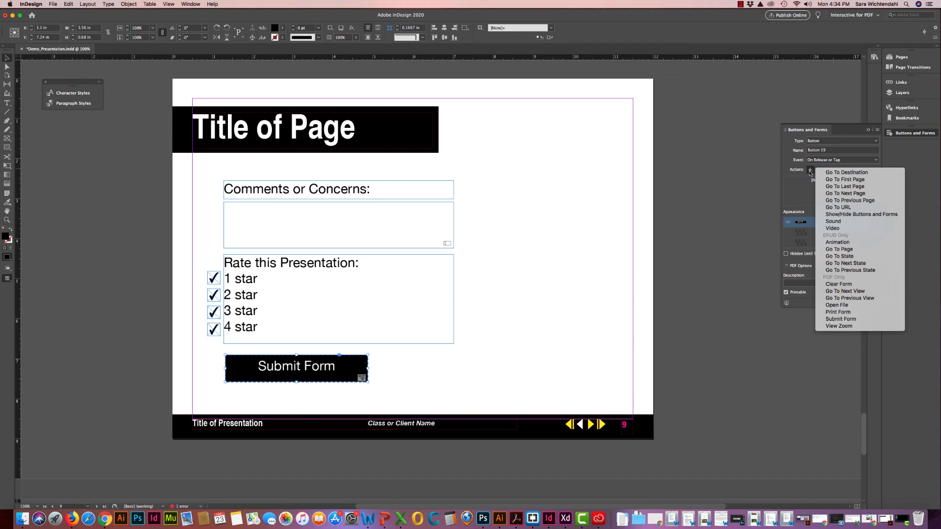
pyautogui.click(822, 142)
pyautogui.click(823, 141)
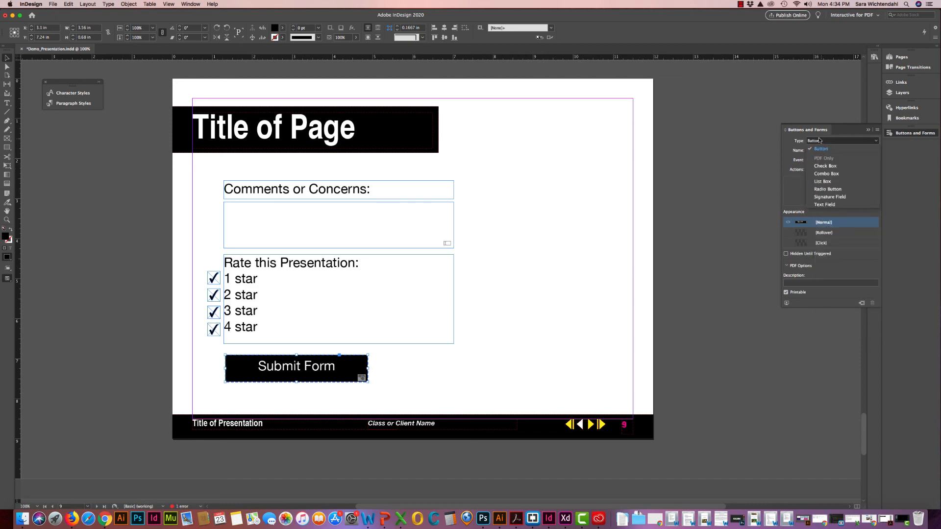
pyautogui.click(824, 140)
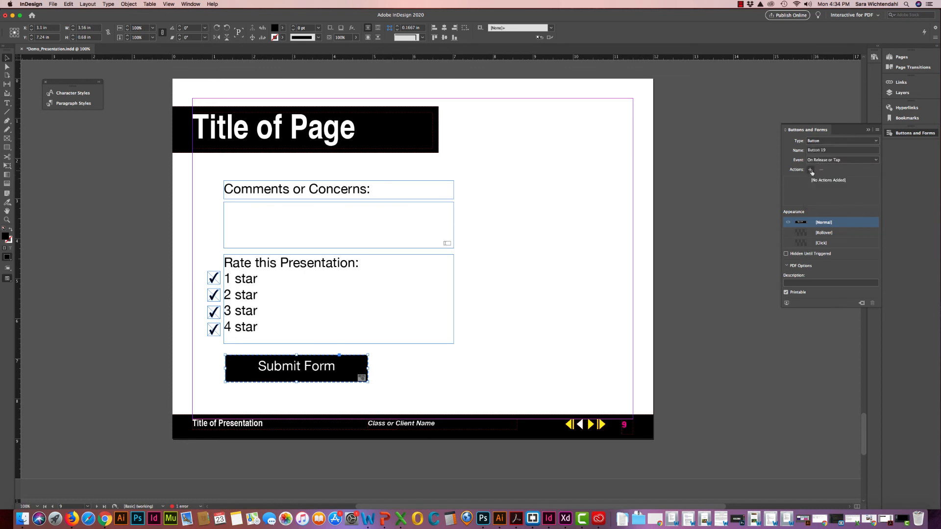
pyautogui.click(810, 170)
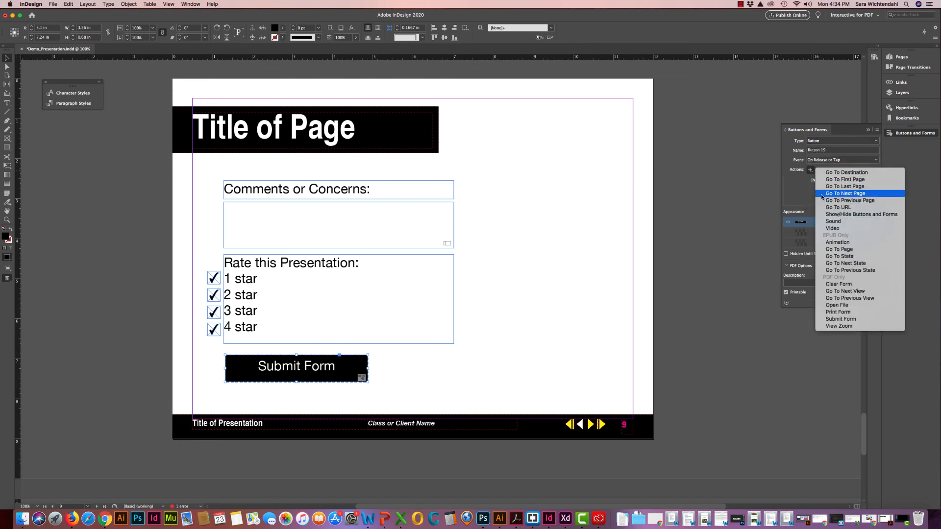
pyautogui.click(871, 319)
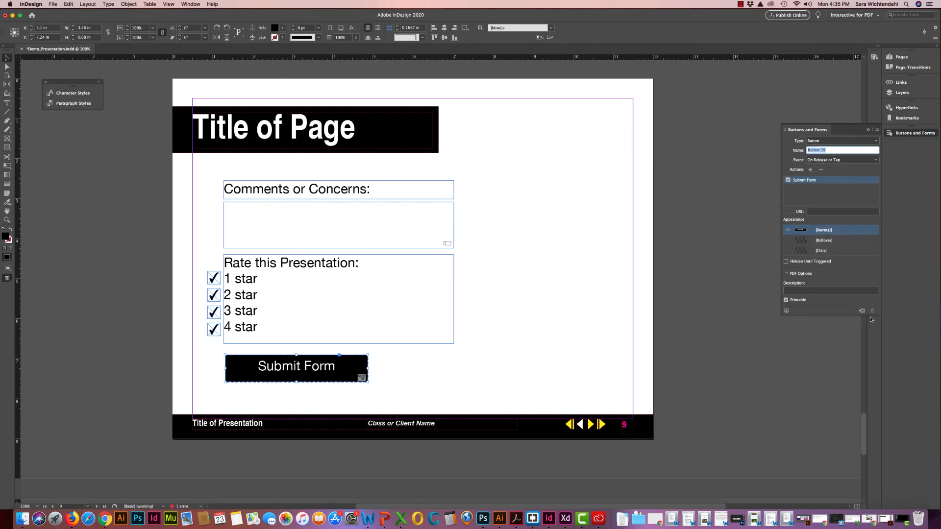
# - Set the Submit Form action's URL to a mailto: link with the recipient's e-mail address and deselect the button
pyautogui.click(817, 212)
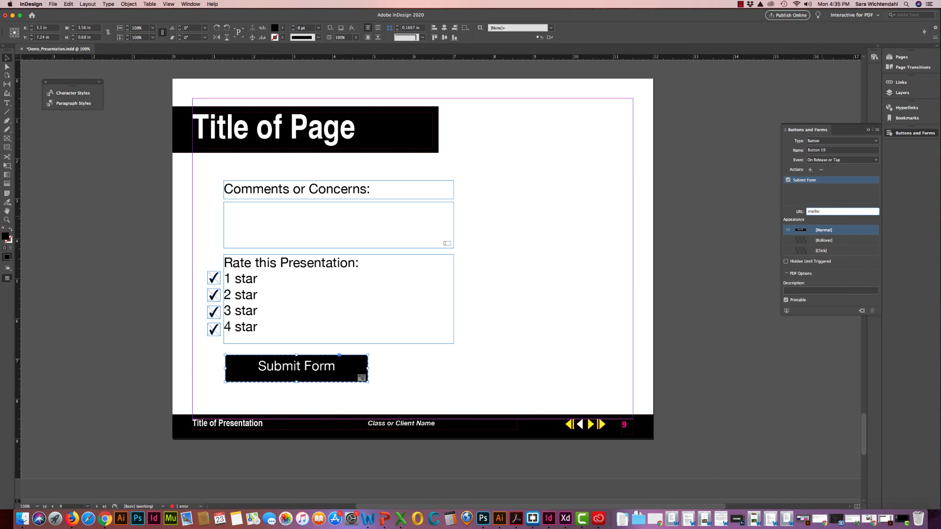
pyautogui.write('mailto:youremail@email.com')
pyautogui.press('Return')
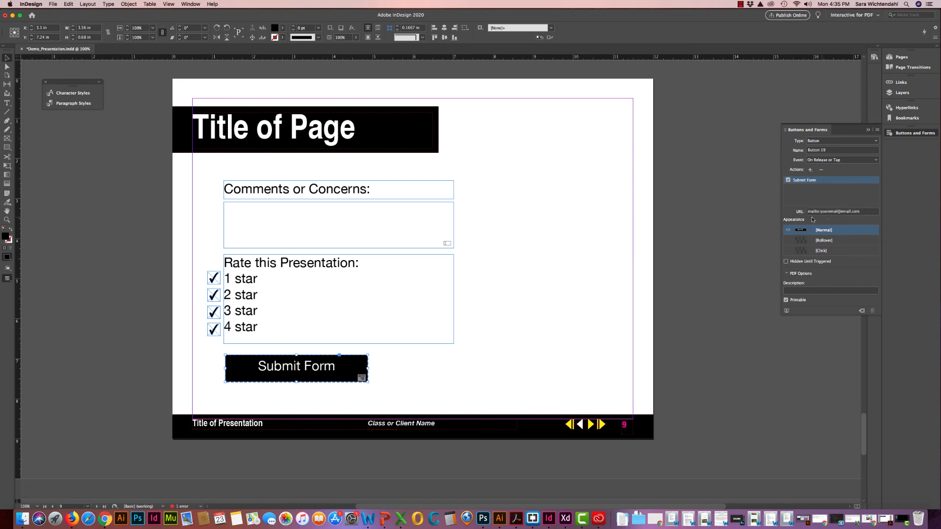
pyautogui.click(361, 377)
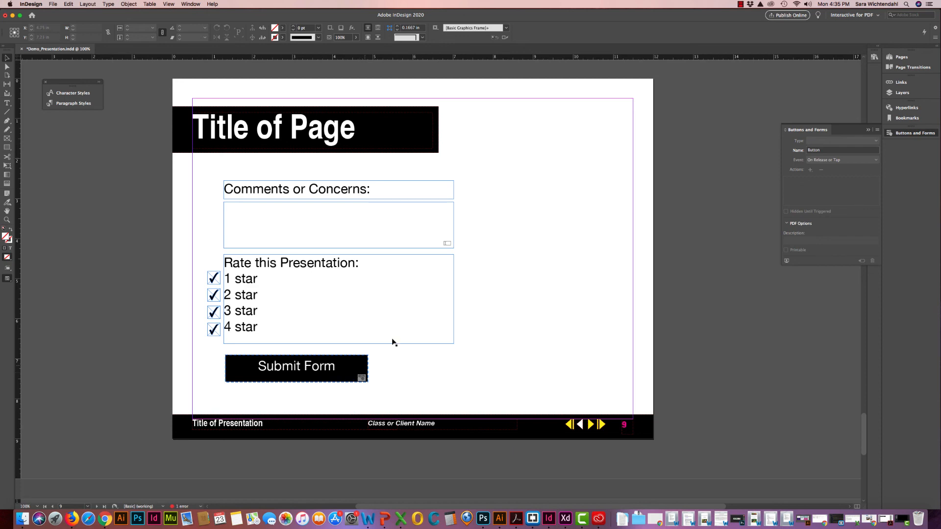
# - Save the document and export it to the Desktop as the interactive PDF Demo_Presentation.pdf, replacing the existing file
pyautogui.press('super+s')
pyautogui.press('super+e')
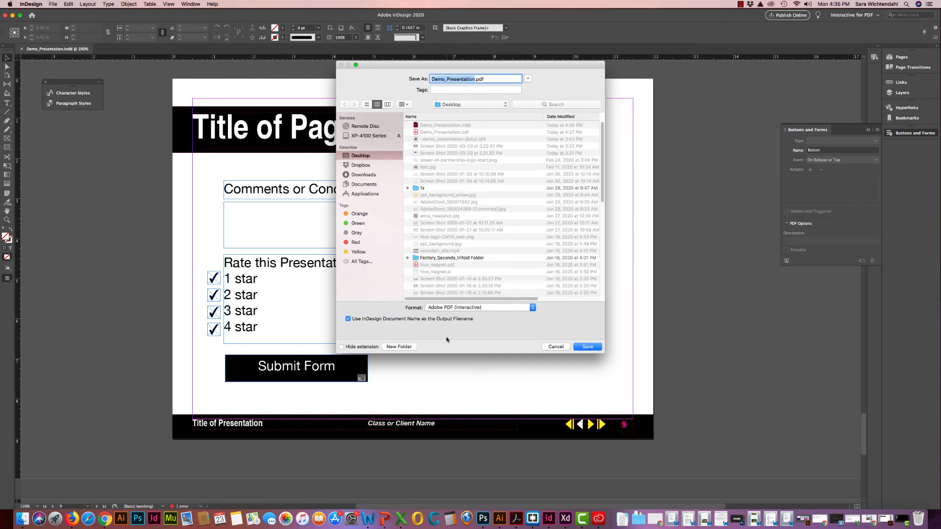
pyautogui.click(588, 347)
pyautogui.click(524, 113)
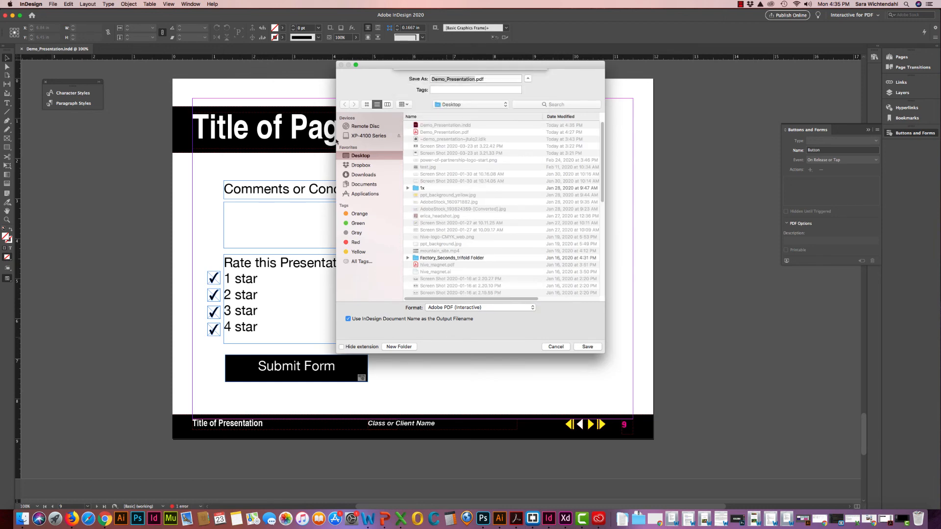
pyautogui.click(564, 360)
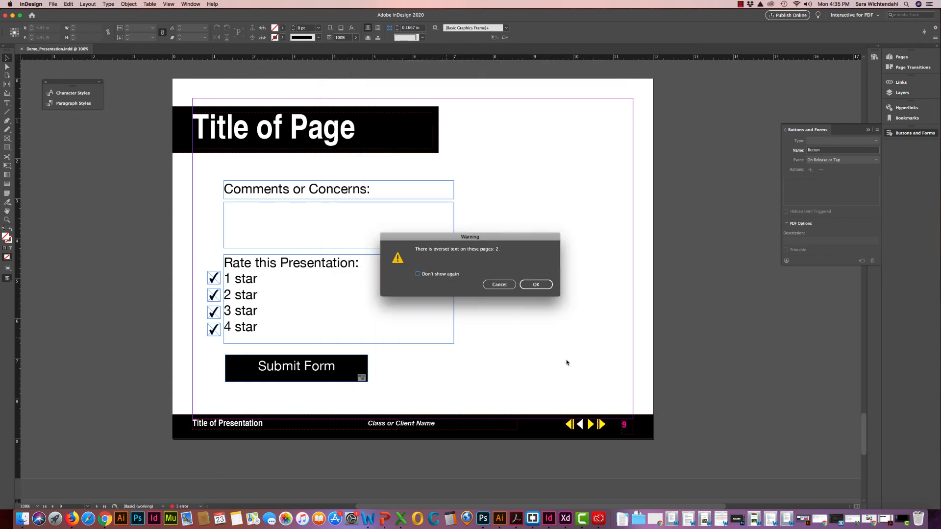
pyautogui.click(534, 286)
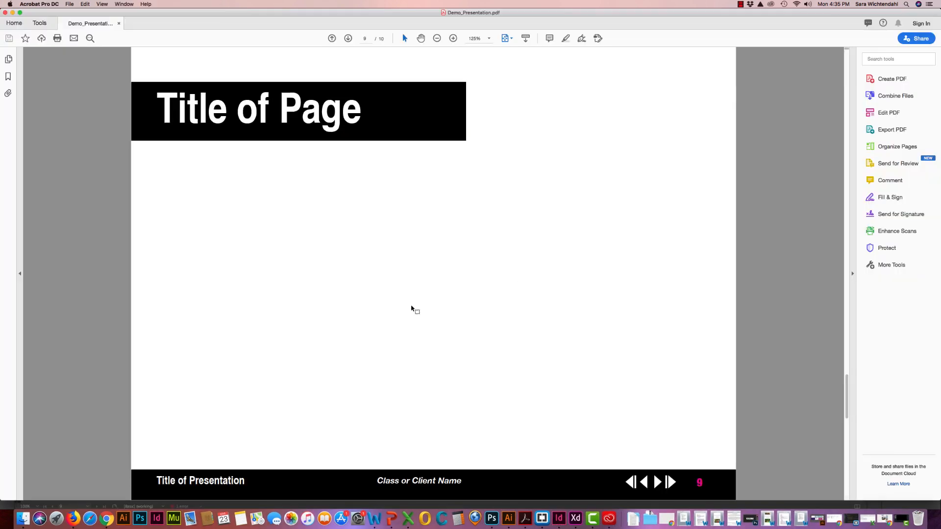
# - Close the old copy of Demo_Presentation.pdf in Acrobat, reopen the file and jump to its last page
pyautogui.press('super+w')
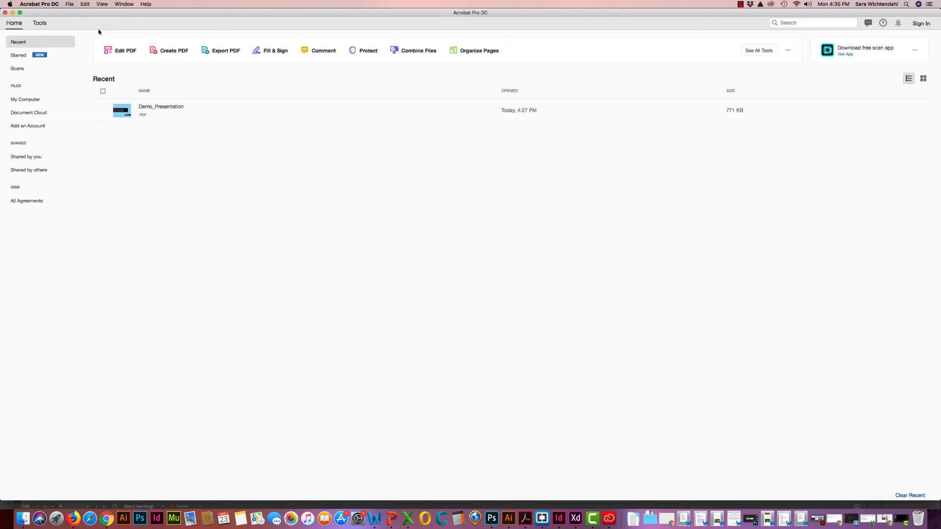
pyautogui.doubleClick(156, 110)
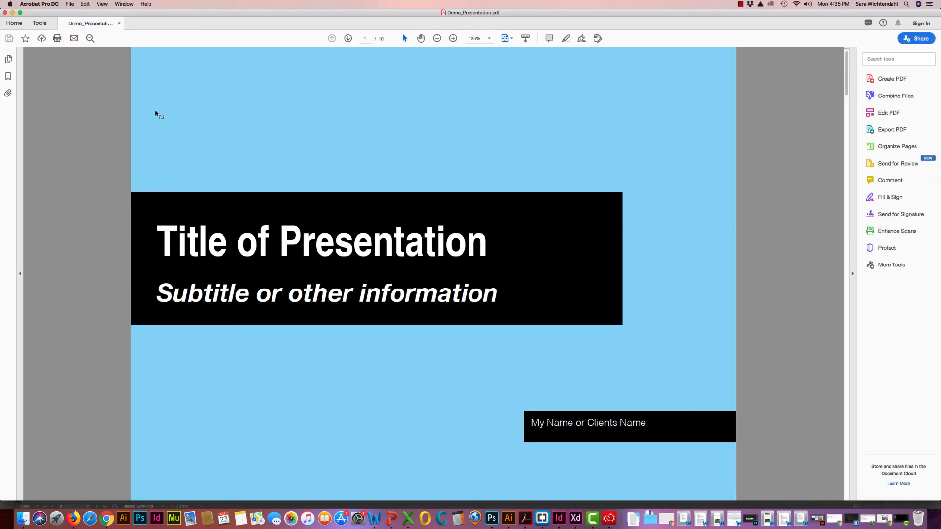
pyautogui.doubleClick(348, 38)
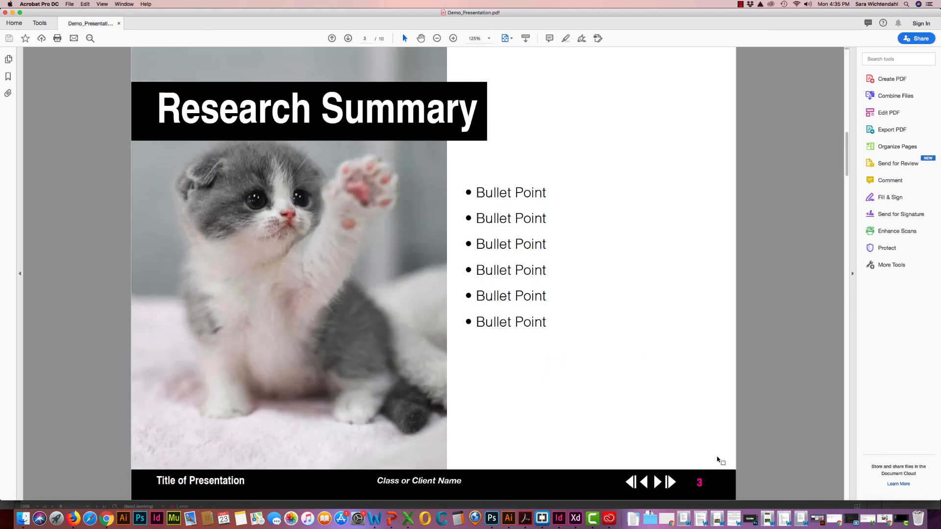
pyautogui.click(667, 482)
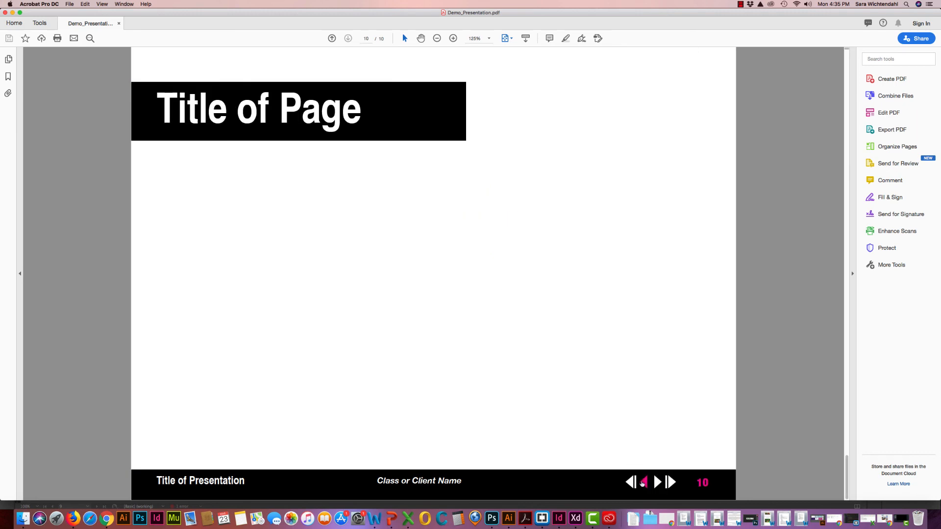